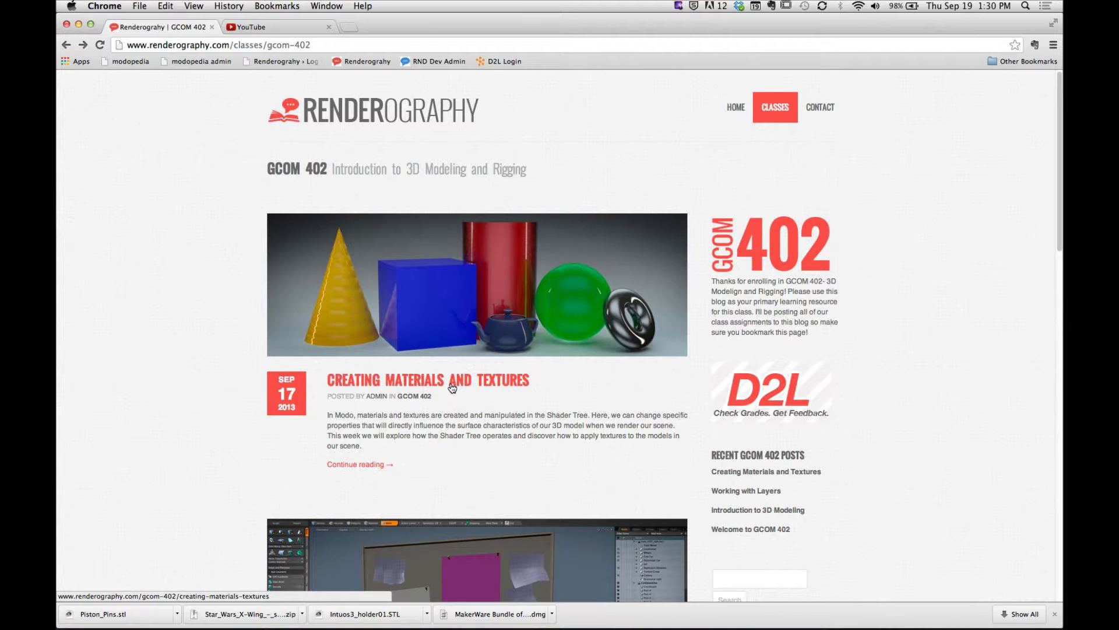
Open the Creating Materials and Textures post and review its Cork Board Texture homework requirements and project examples.
click(452, 388)
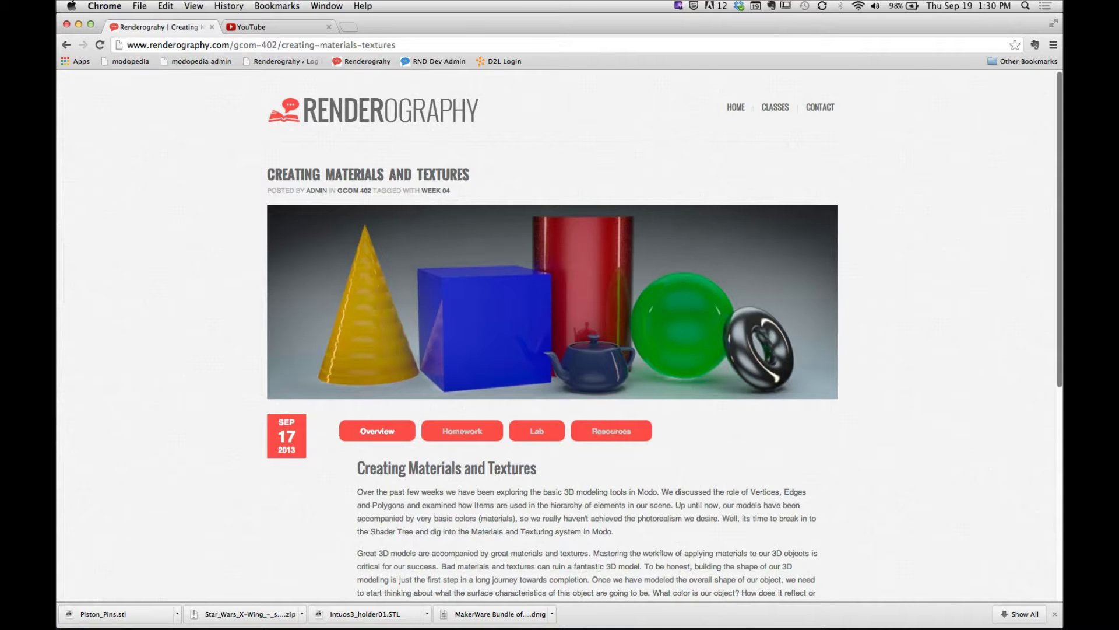
scroll(576, 220, down, 5)
click(463, 199)
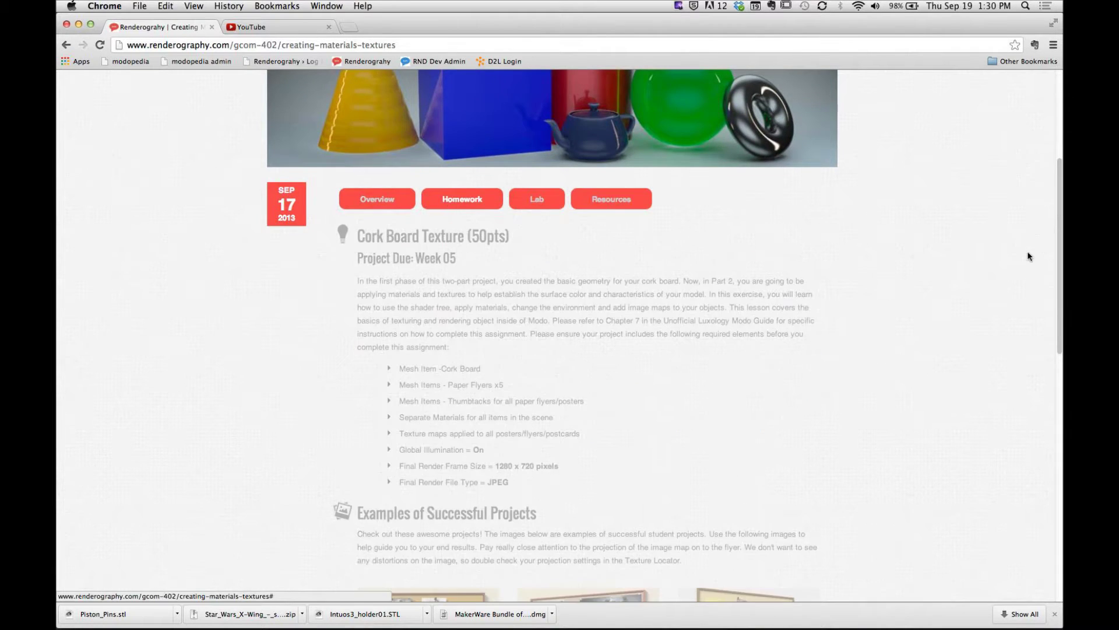
scroll(991, 327, down, 9)
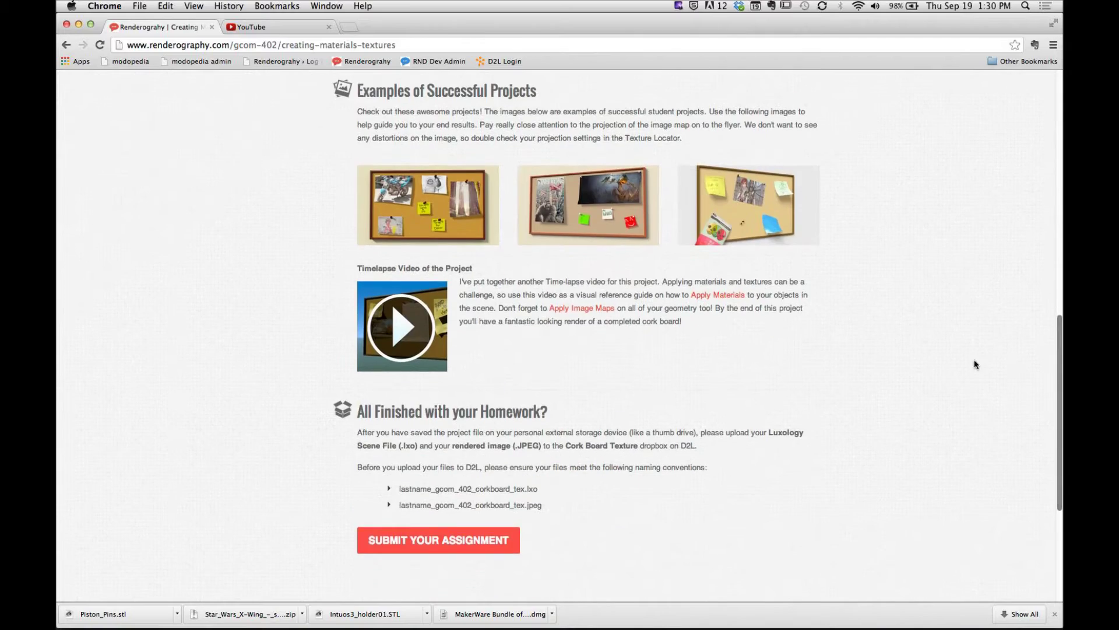
View the first cork board example at full size, close it, and return to the post's section links.
click(429, 221)
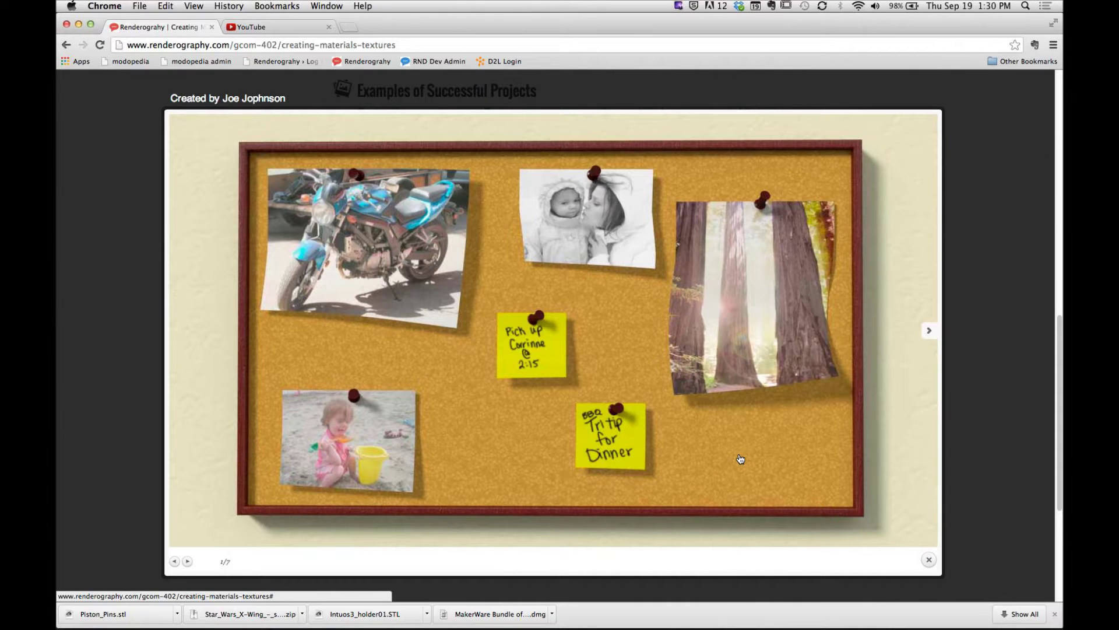
click(984, 181)
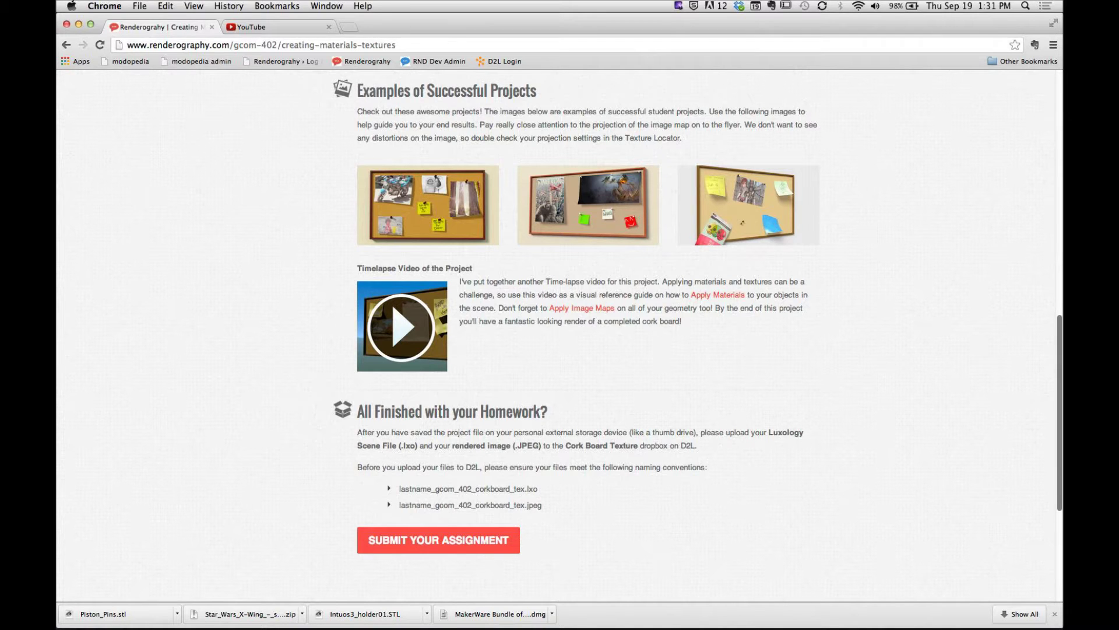
scroll(742, 222, up, 15)
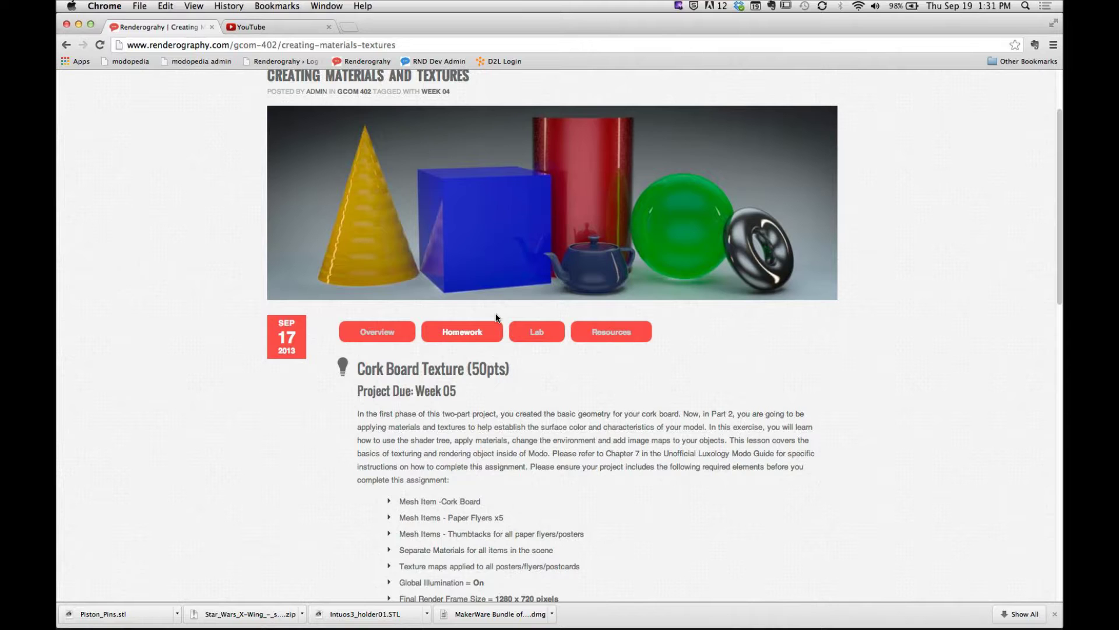
Review the post's Lighthouse lab assignment and its Resources section with the project file and videos.
click(537, 343)
scroll(1032, 221, down, 4)
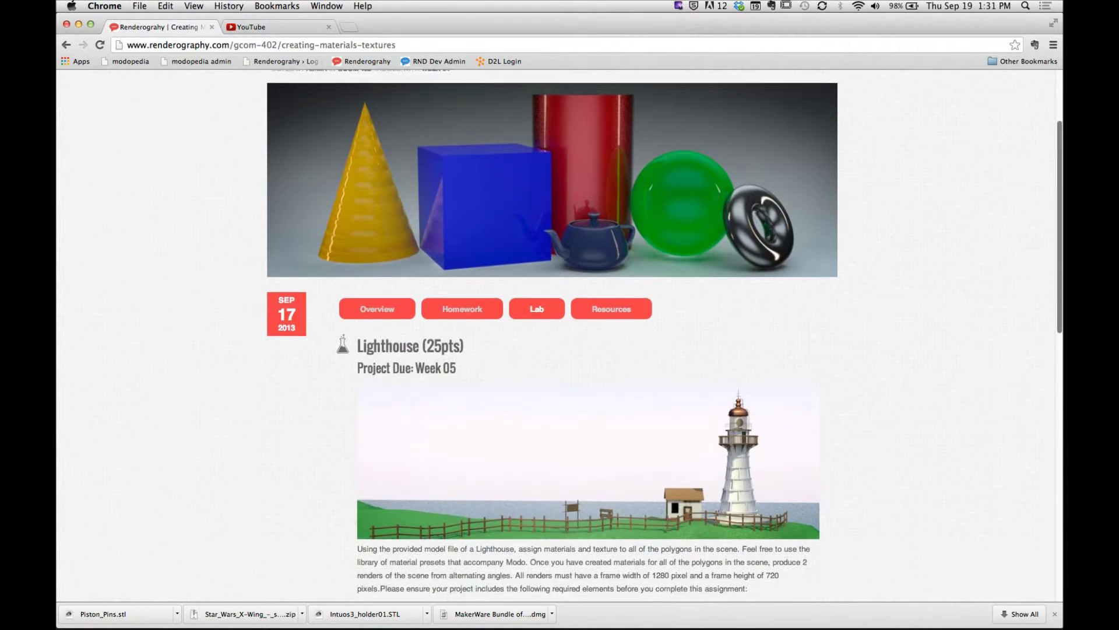
scroll(1036, 229, down, 2)
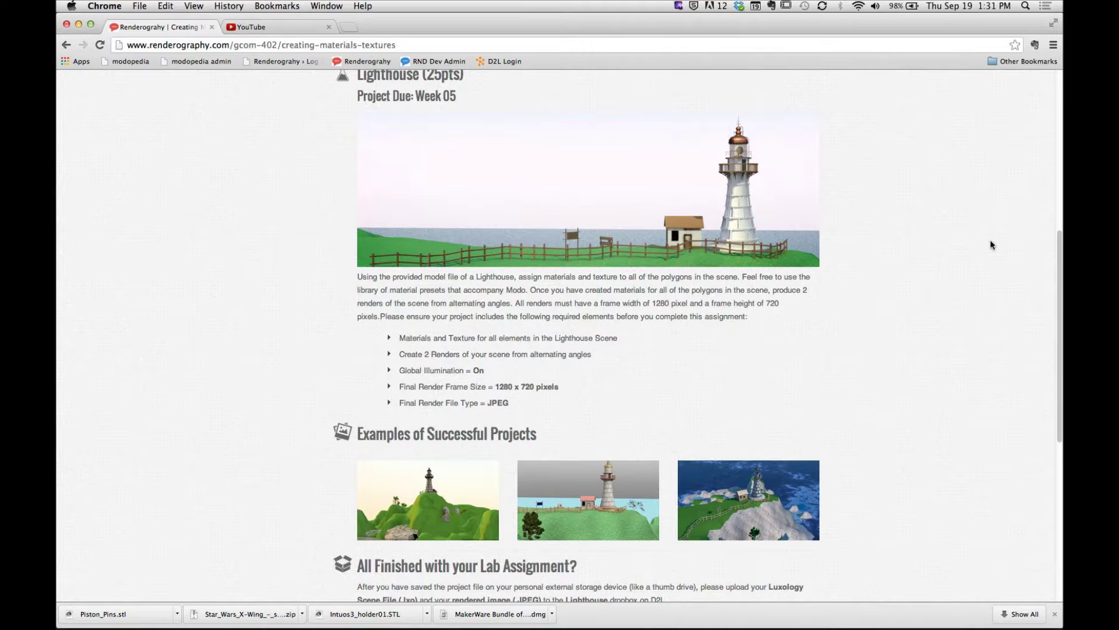
scroll(991, 245, up, 3)
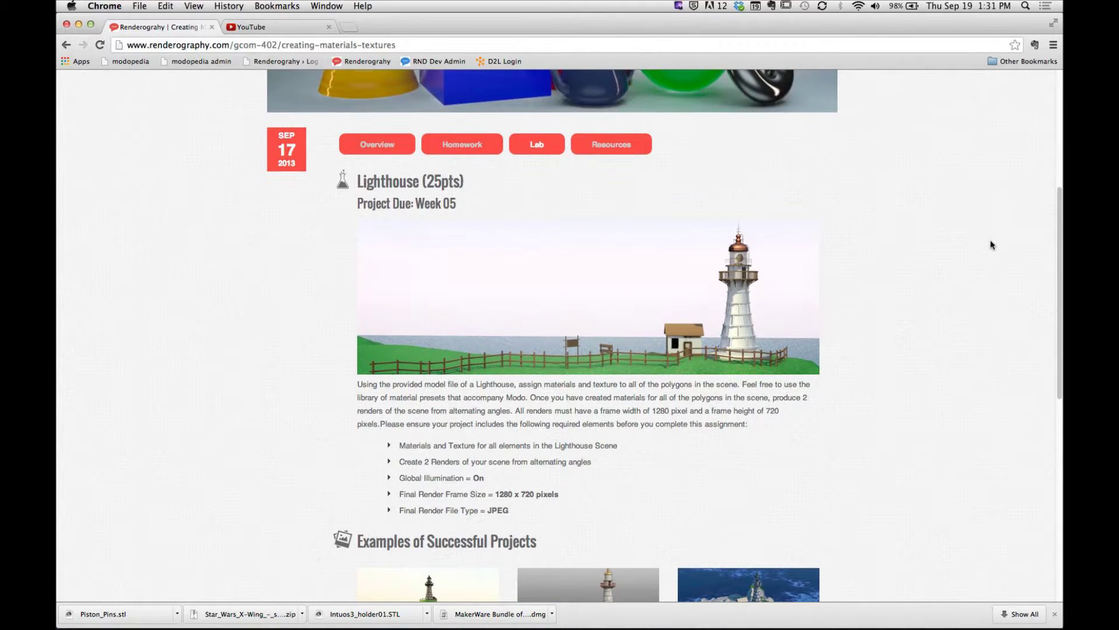
click(608, 144)
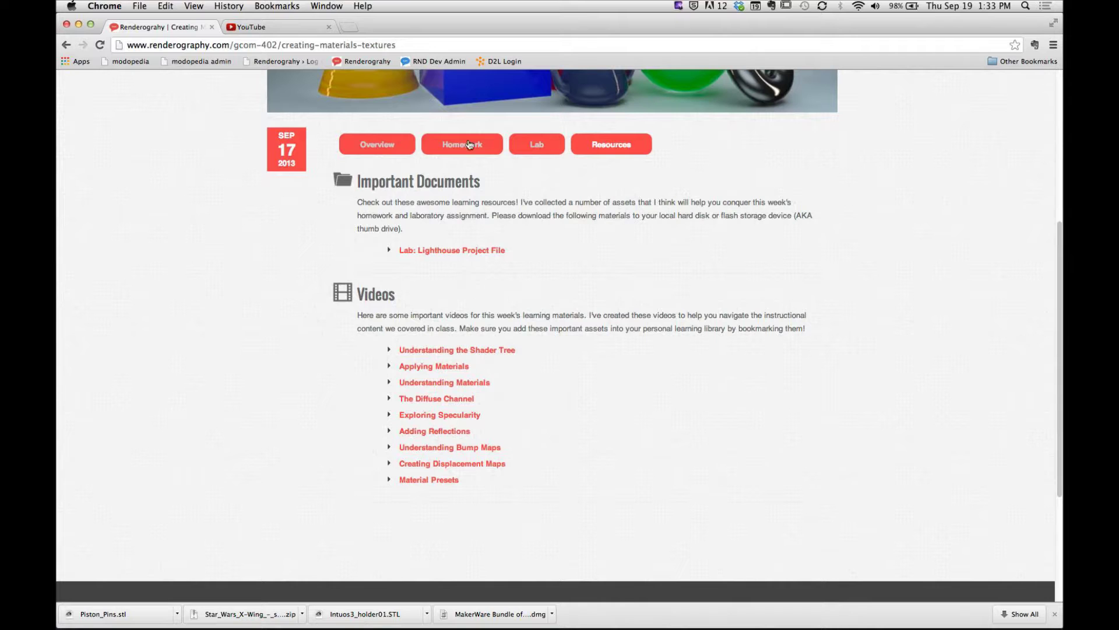
scroll(962, 204, up, 5)
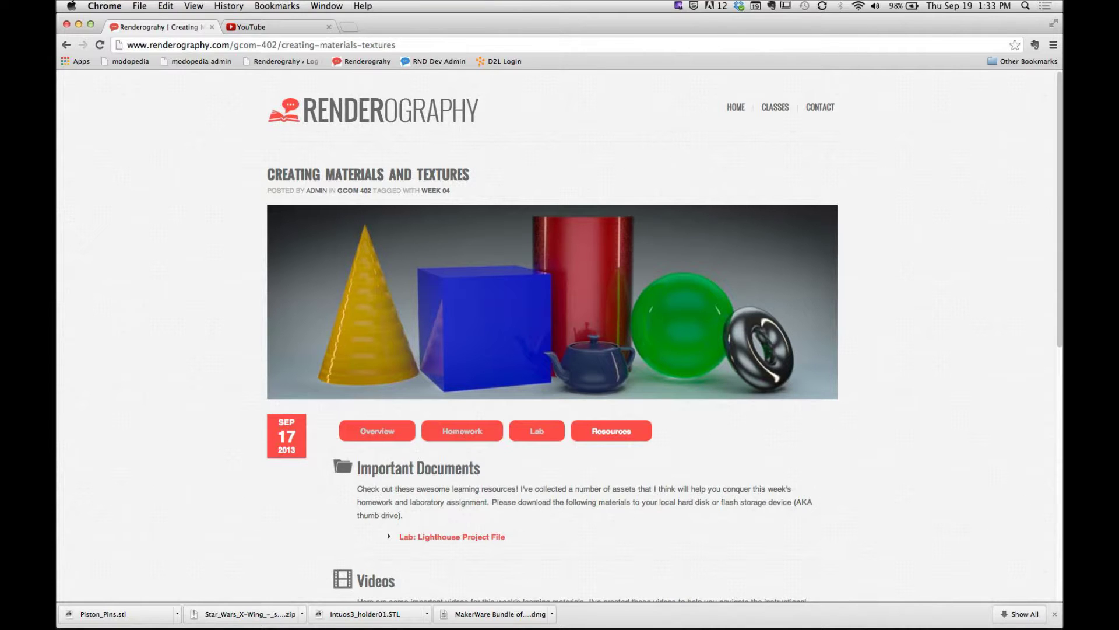
Hide the browser, switch to modo, and change from the UV layout to the Model layout.
click(104, 6)
click(155, 116)
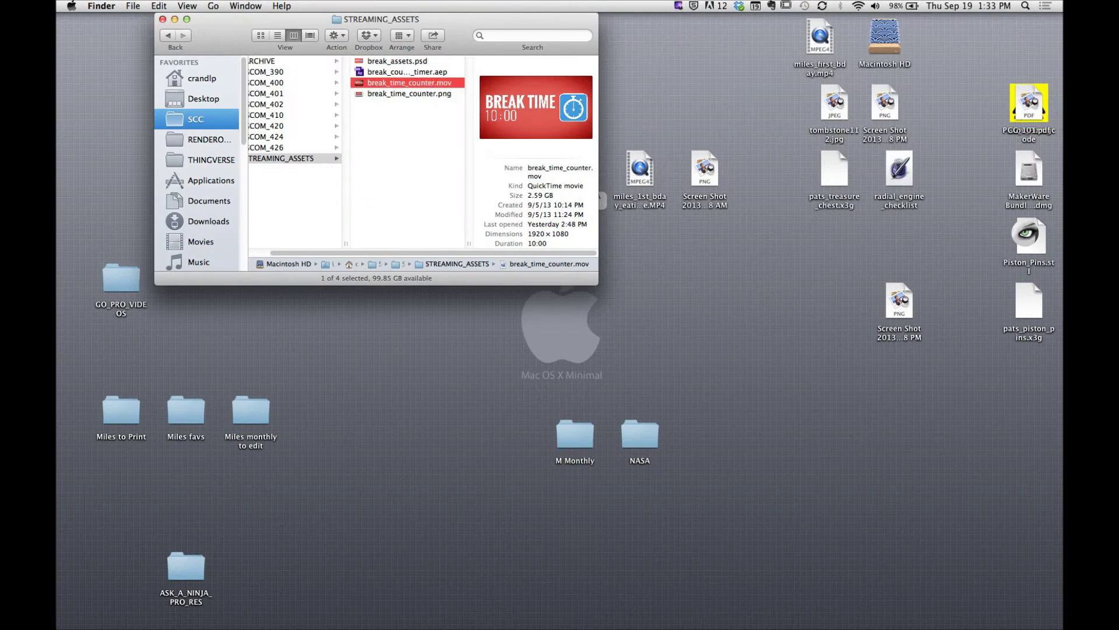
click(517, 491)
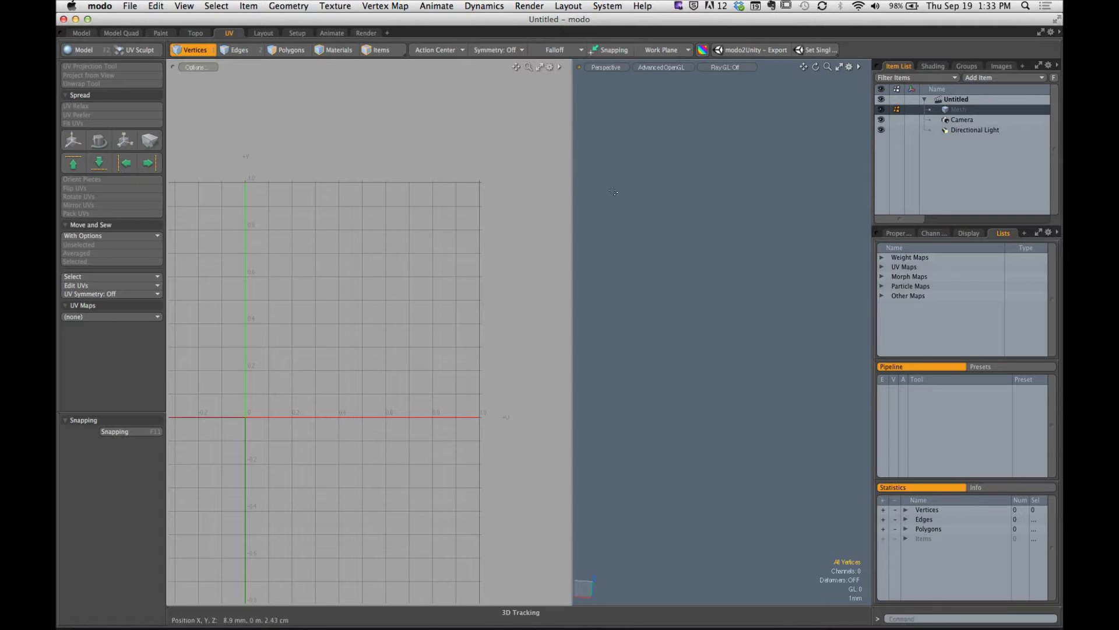
click(87, 35)
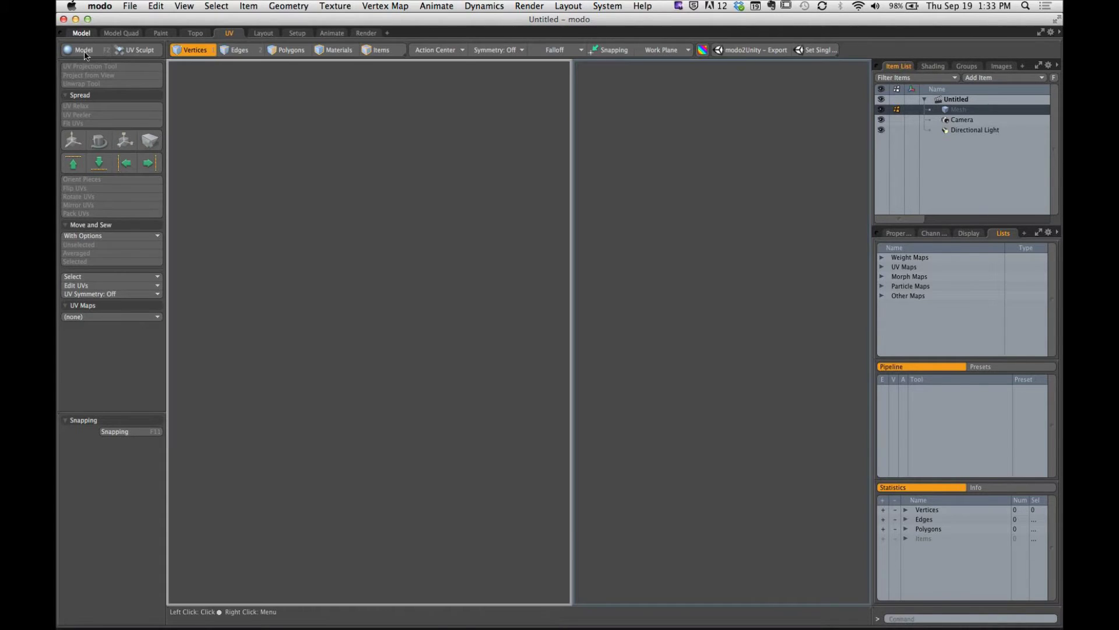
Create a unit cube at the origin of the empty mesh.
mouse_move(569, 320)
alt+mouse_down()
mouse_move(602, 270)
mouse_move(552, 338)
mouse_move(627, 309)
mouse_move(579, 302)
alt+mouse_up()
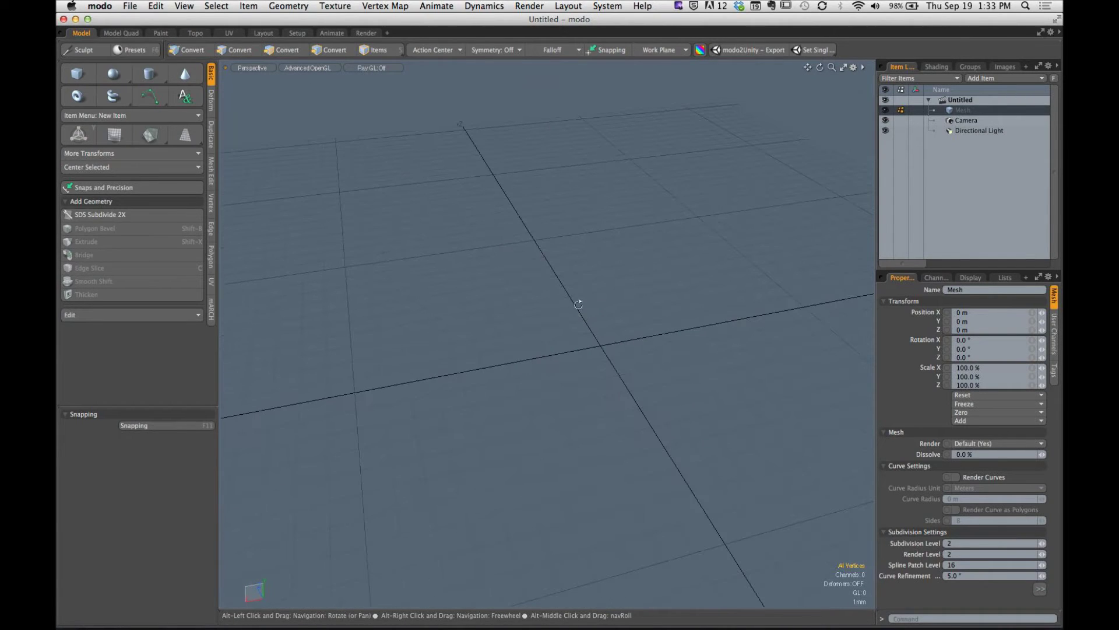
key(1)
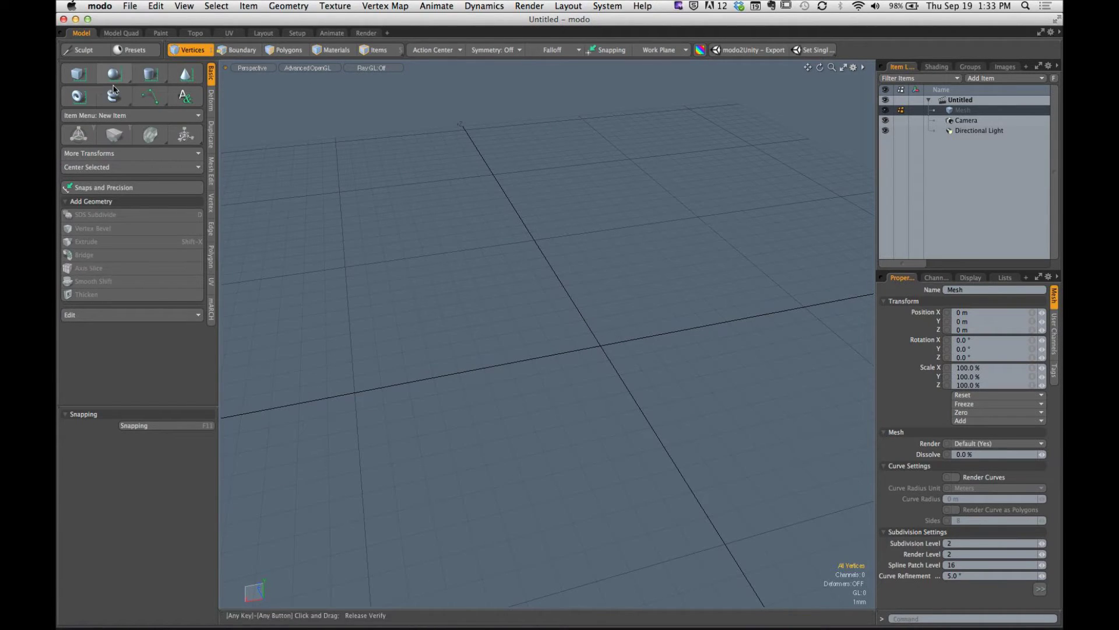
click(77, 74)
ctrl+alt+drag(651, 326, 533, 349)
key(1)
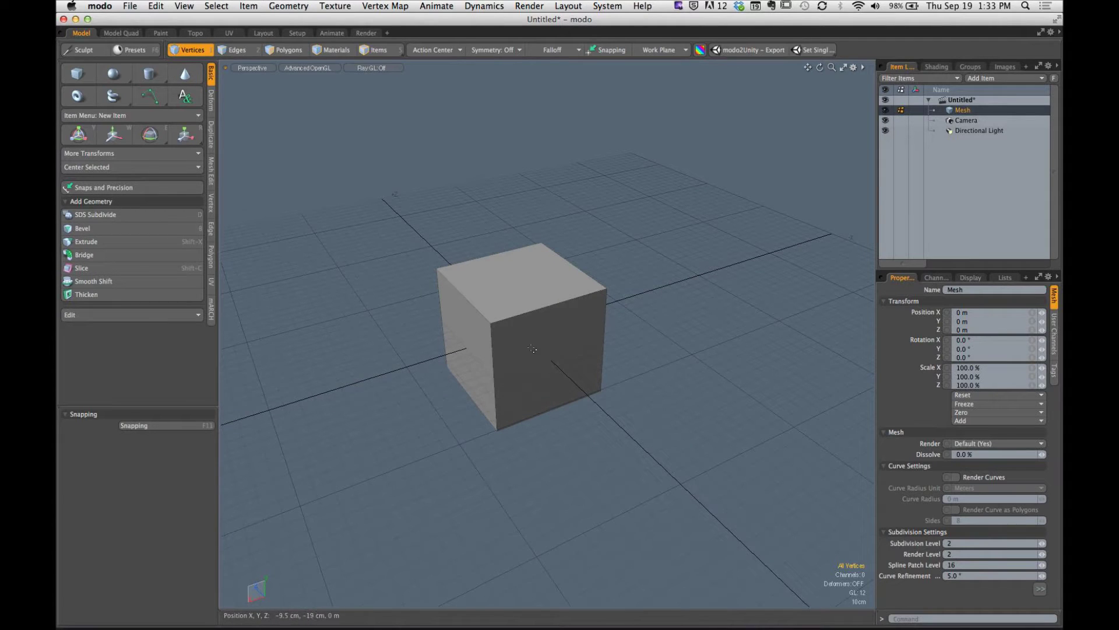
Select all polygons of the cube and move it about 1.33 m along the X axis.
key(3)
double_click(533, 349)
ctrl+alt+drag(534, 348, 399, 373)
key(w)
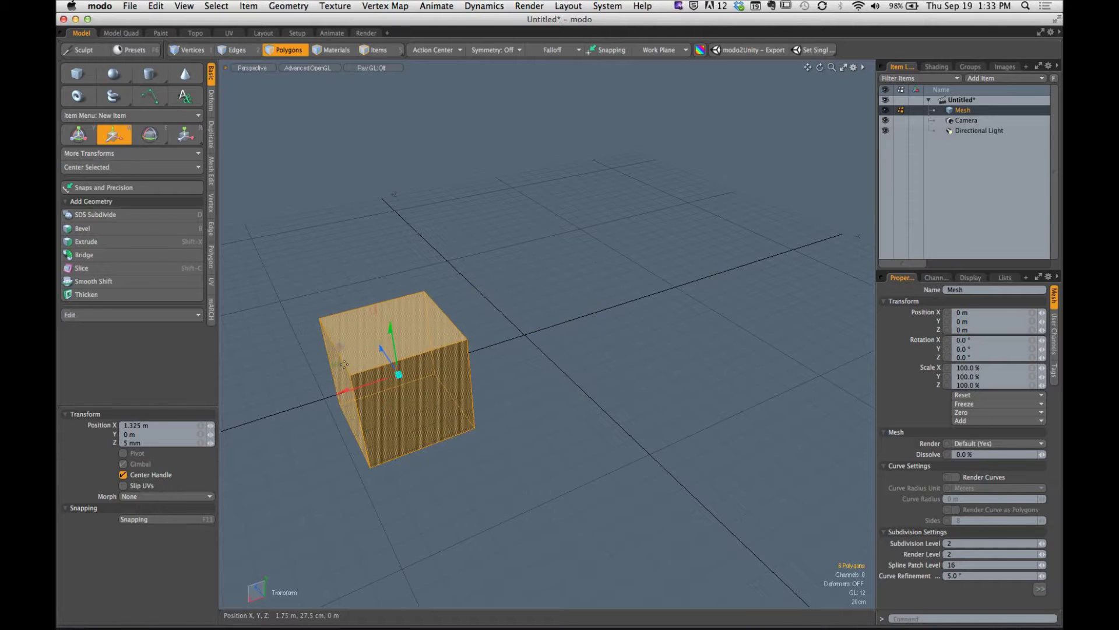
key(space)
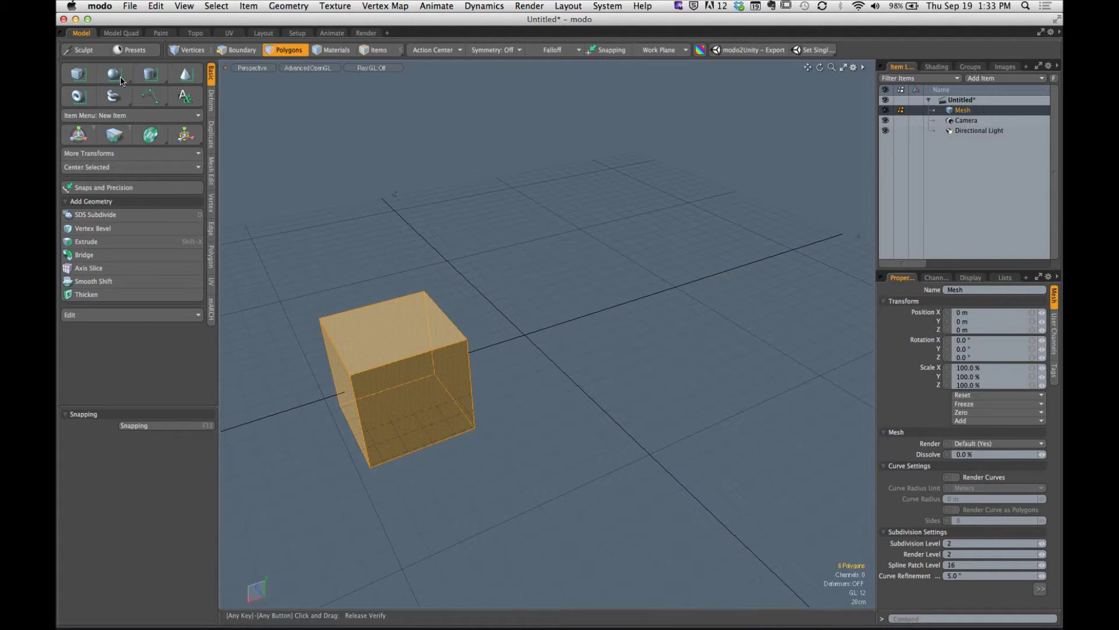
Add a unit sphere at the origin and move it forward along the Z axis.
click(121, 75)
alt+drag(560, 343, 579, 361)
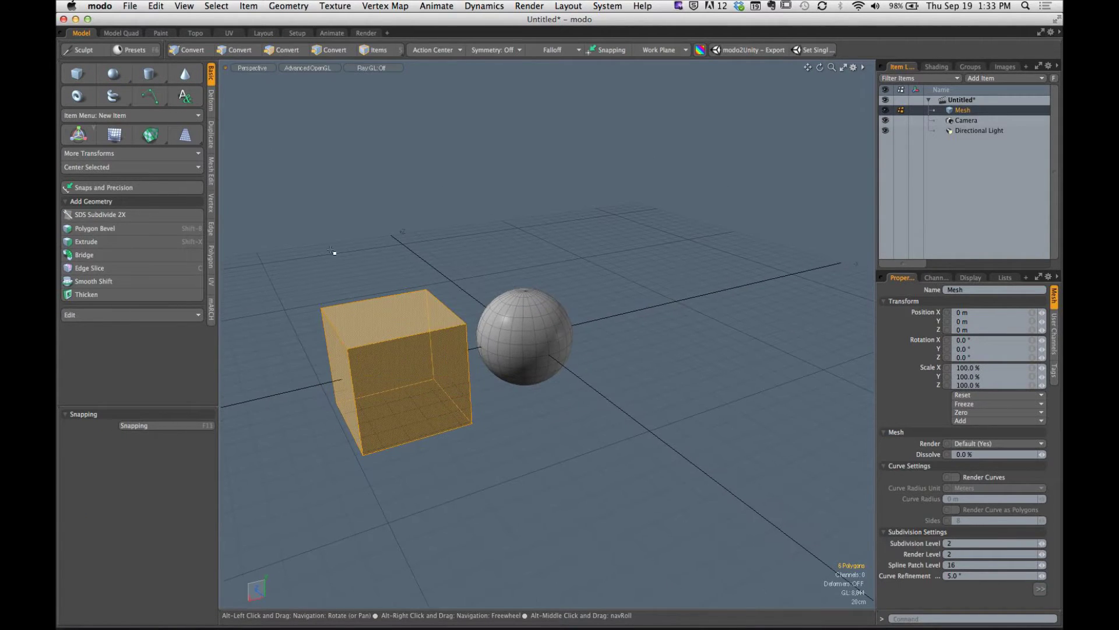
double_click(559, 337)
key(w)
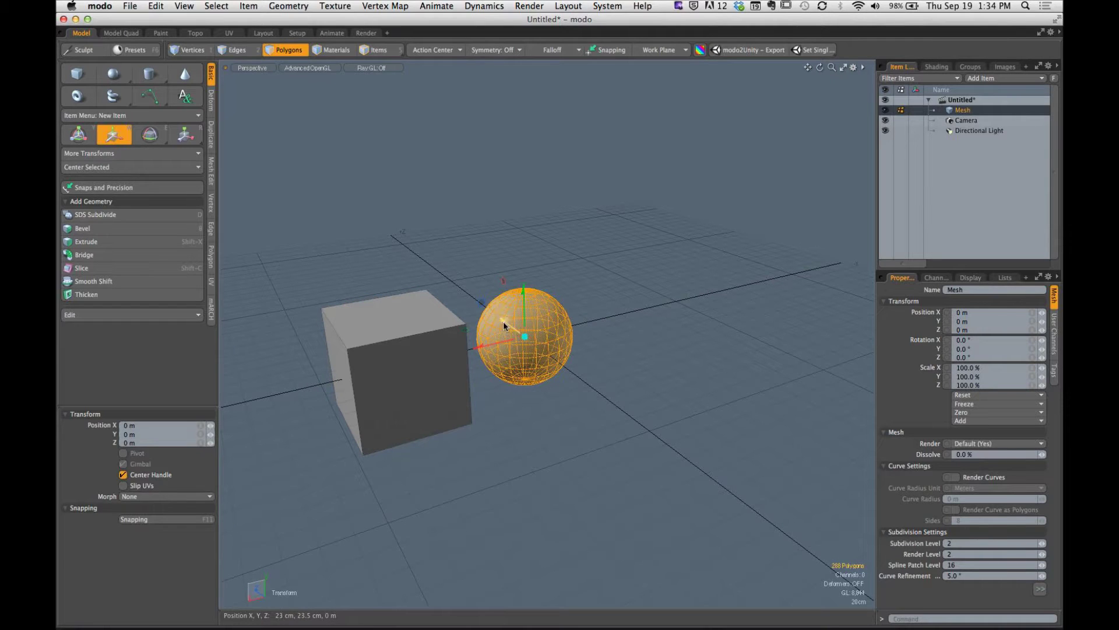
drag(502, 321, 577, 378)
key(space)
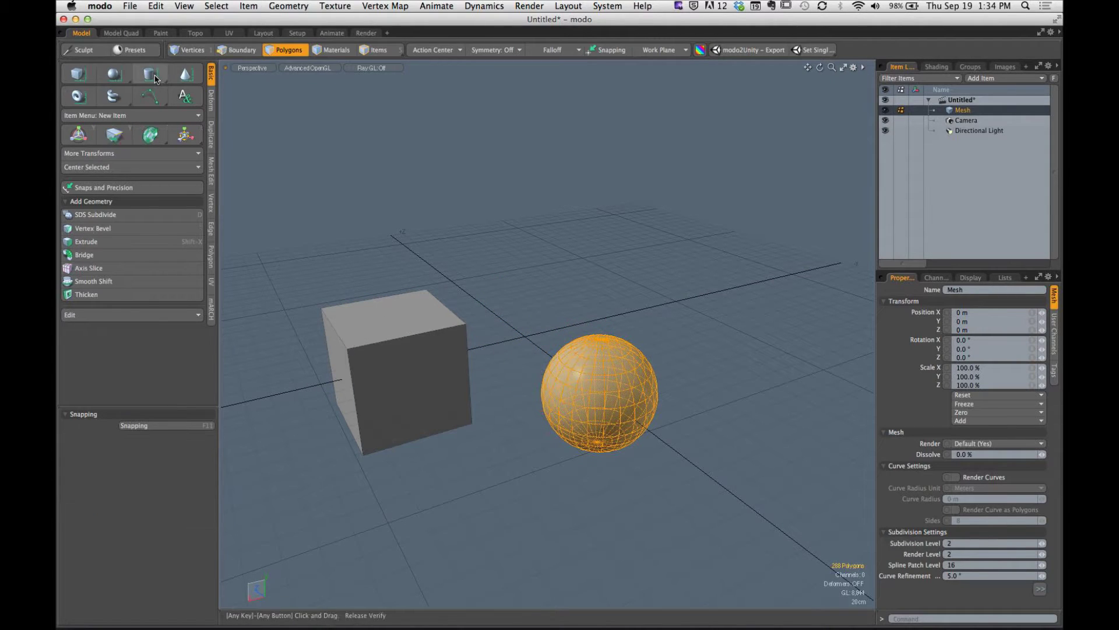
Add a unit cylinder at the origin, between the cube and the sphere, and select all its polygons.
click(154, 79)
alt+drag(525, 326, 595, 327)
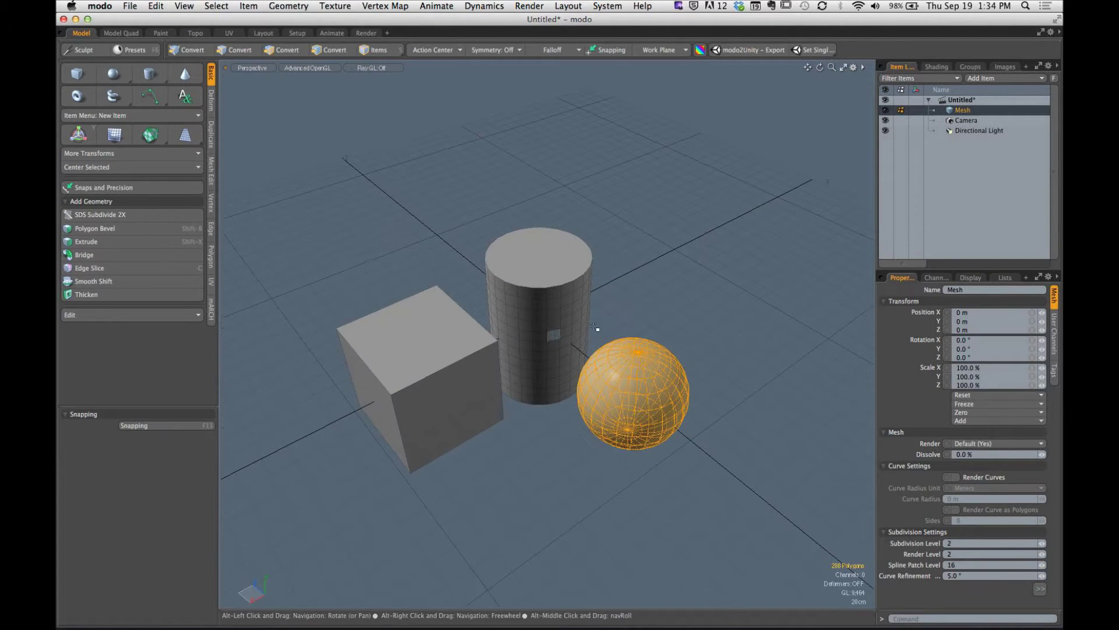
key(3)
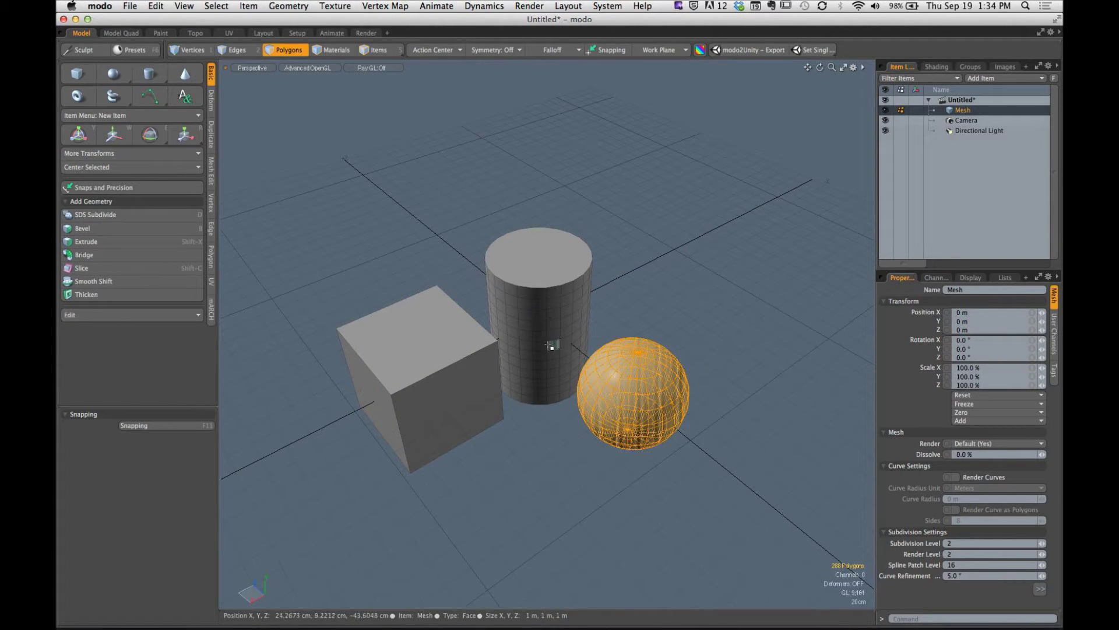
double_click(551, 345)
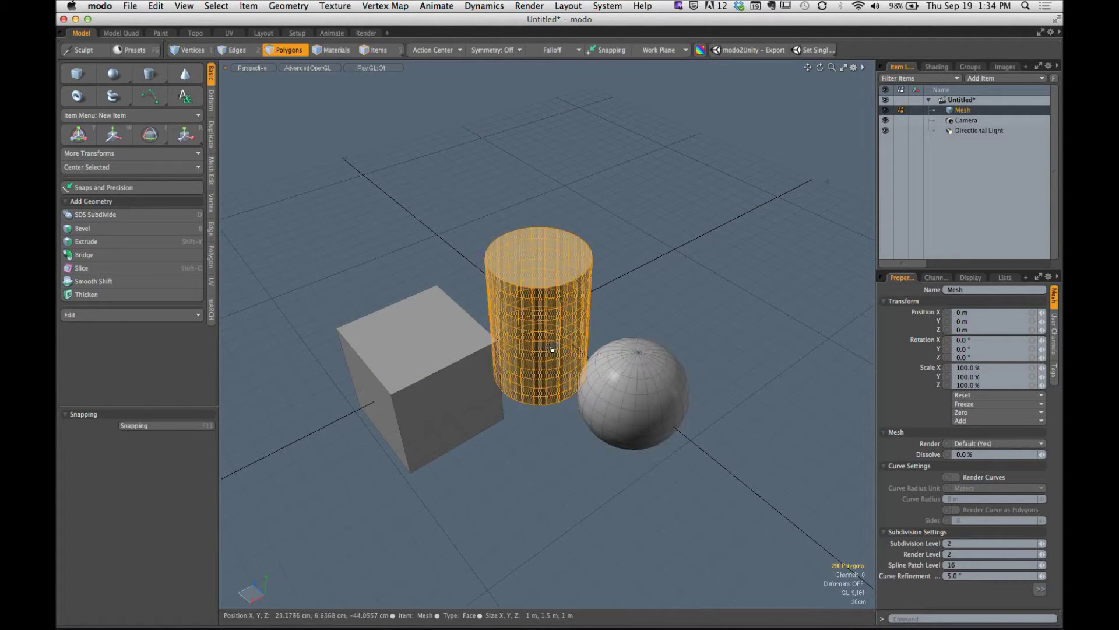
Add a unit cone at the origin and move it forward, in front of the cube and cylinder.
click(186, 75)
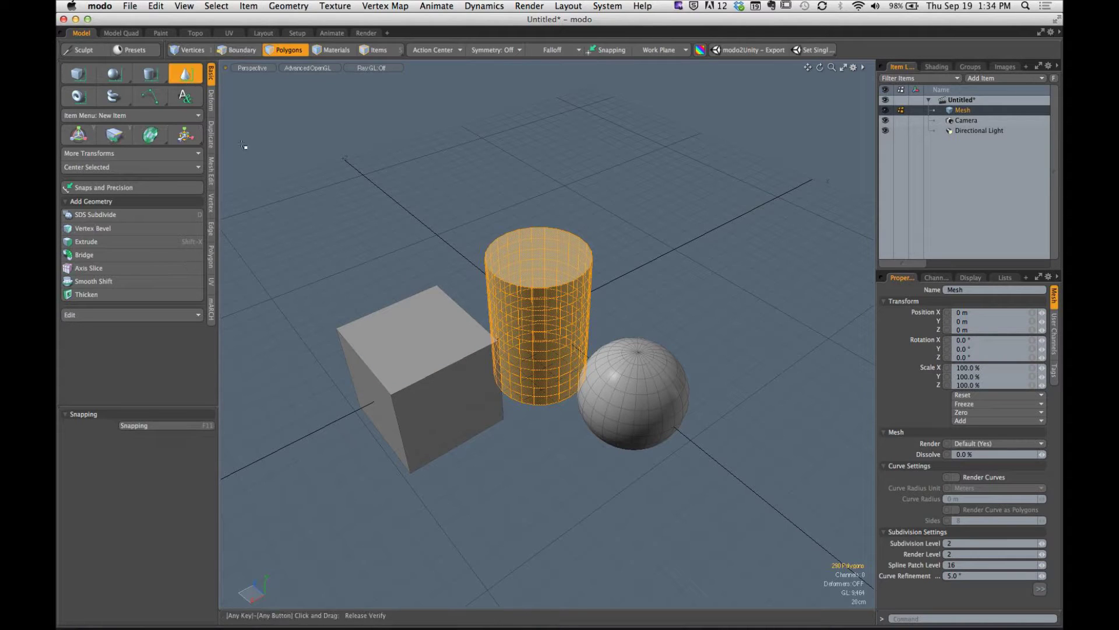
double_click(559, 372)
alt+drag(558, 372, 551, 354)
key(w)
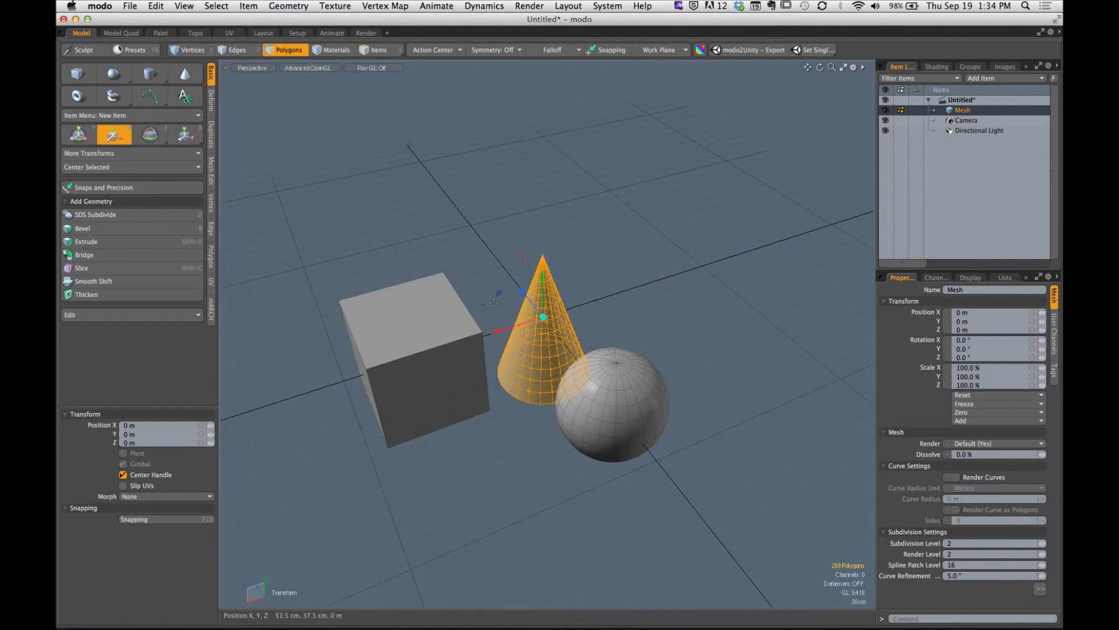
drag(494, 302, 446, 408)
key(space)
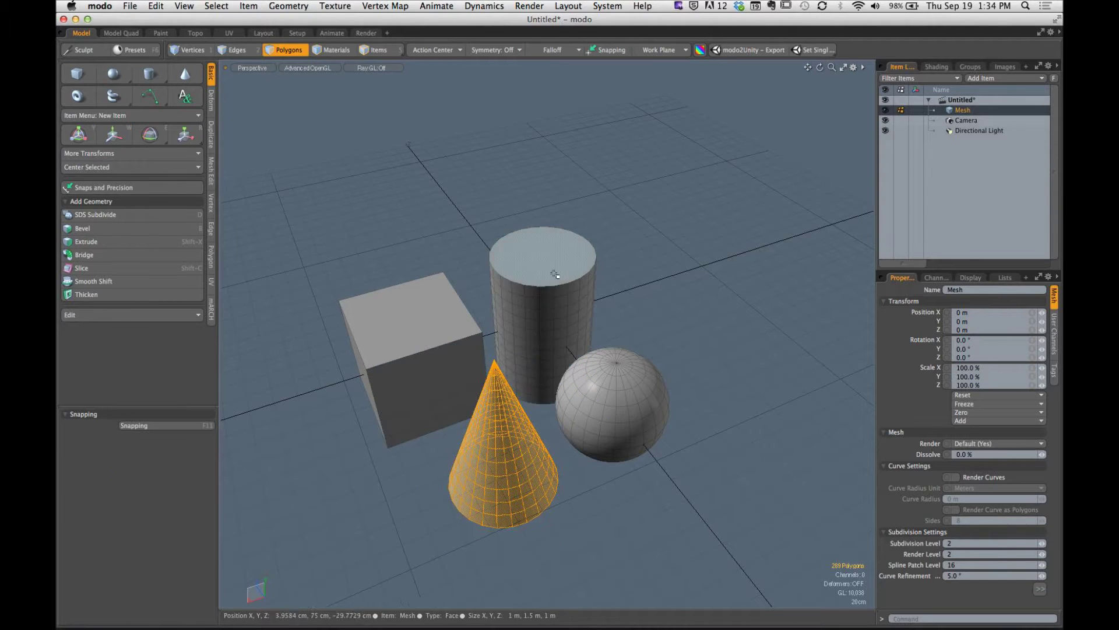
Draw a flat ground plane about 14.28 m by 10.8 m beneath the four shapes with the Cube tool.
click(554, 274)
alt+drag(554, 274, 609, 350)
click(559, 251)
click(77, 73)
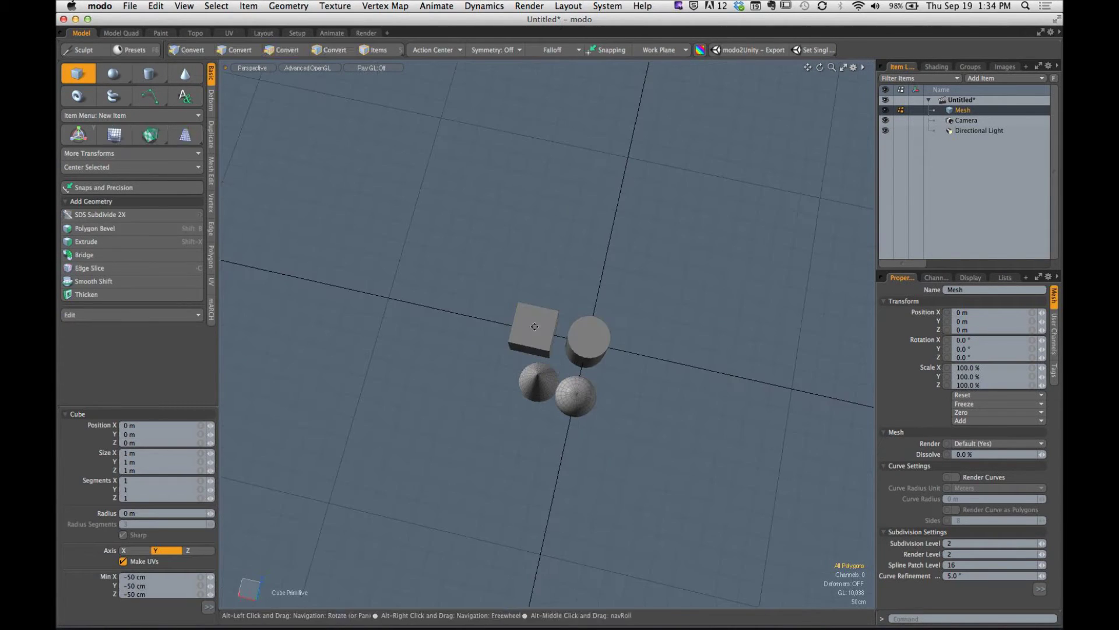
mouse_move(315, 106)
mouse_down()
mouse_move(649, 533)
mouse_move(714, 576)
mouse_up()
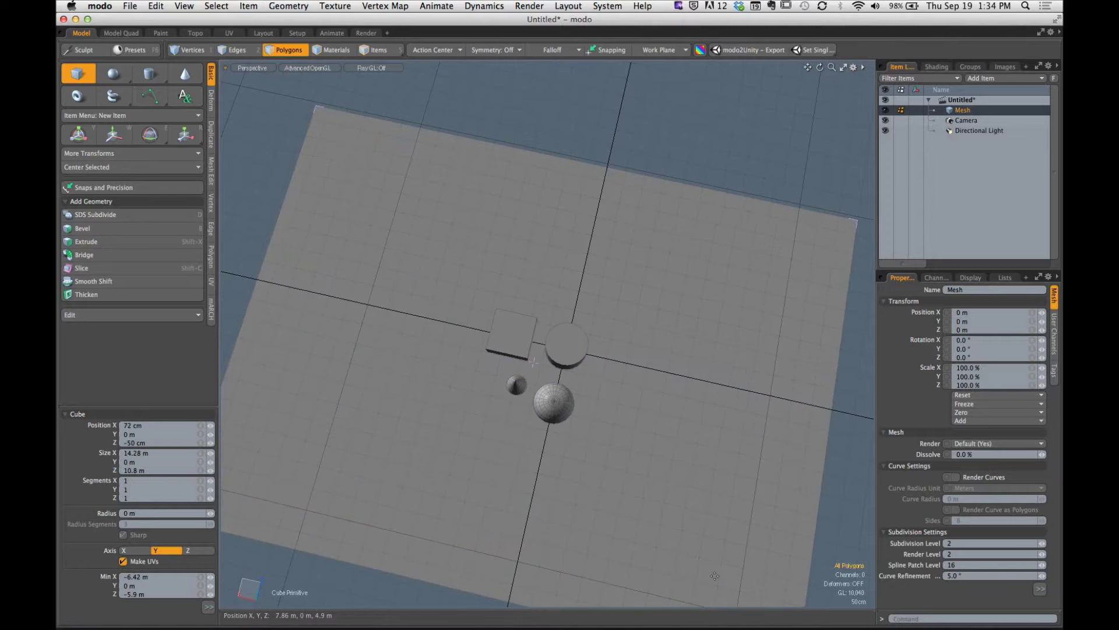
alt+drag(742, 394, 465, 217)
key(space)
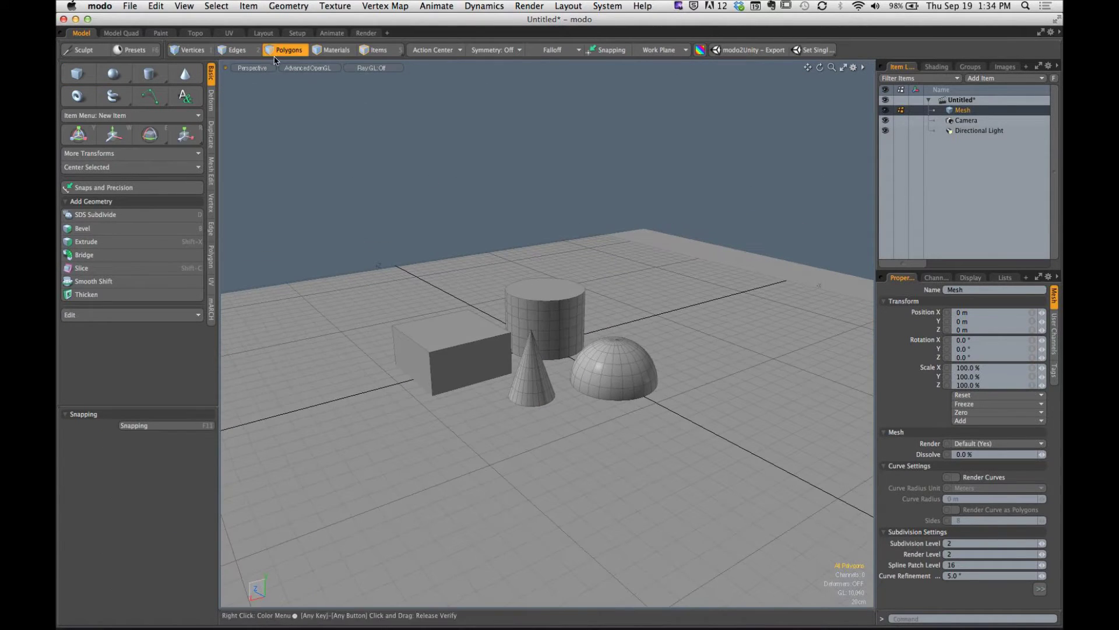
Select the ground polygon and lower it to -50 cm in Y, aligning it with the cube's base in the right view.
alt+drag(525, 326, 630, 287)
click(629, 288)
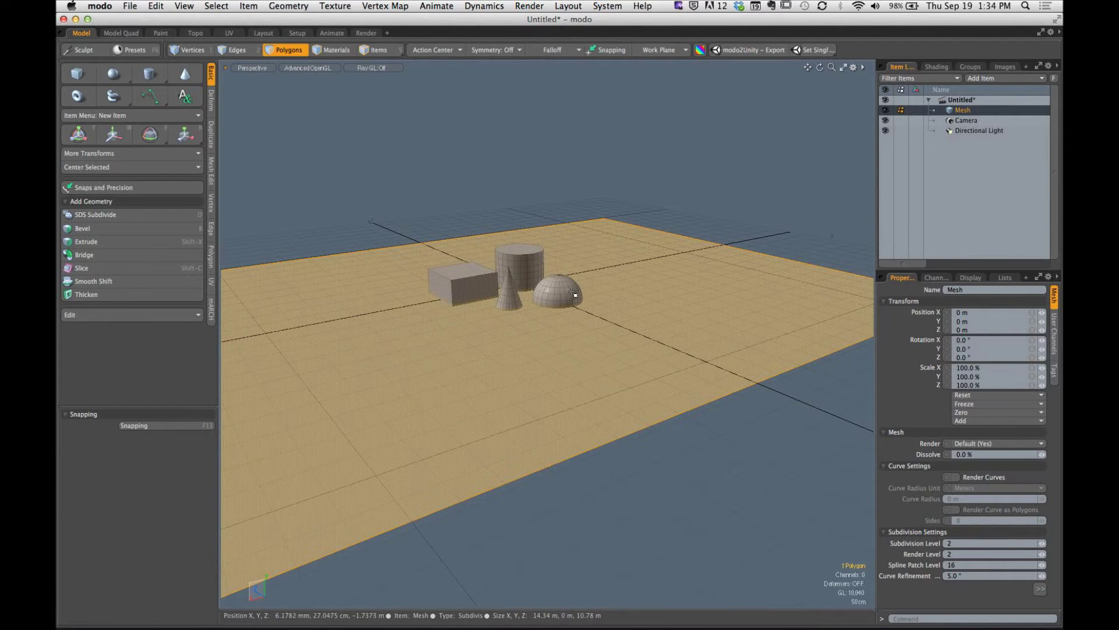
key(w)
drag(505, 257, 583, 256)
key(ctrl+space)
click(724, 268)
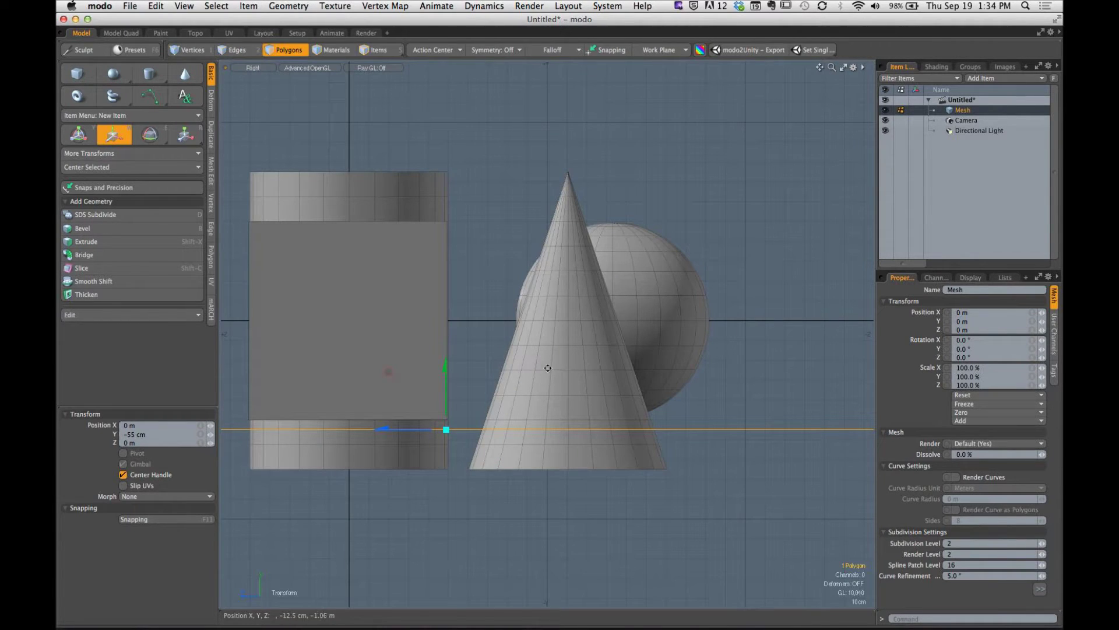
drag(446, 385, 446, 375)
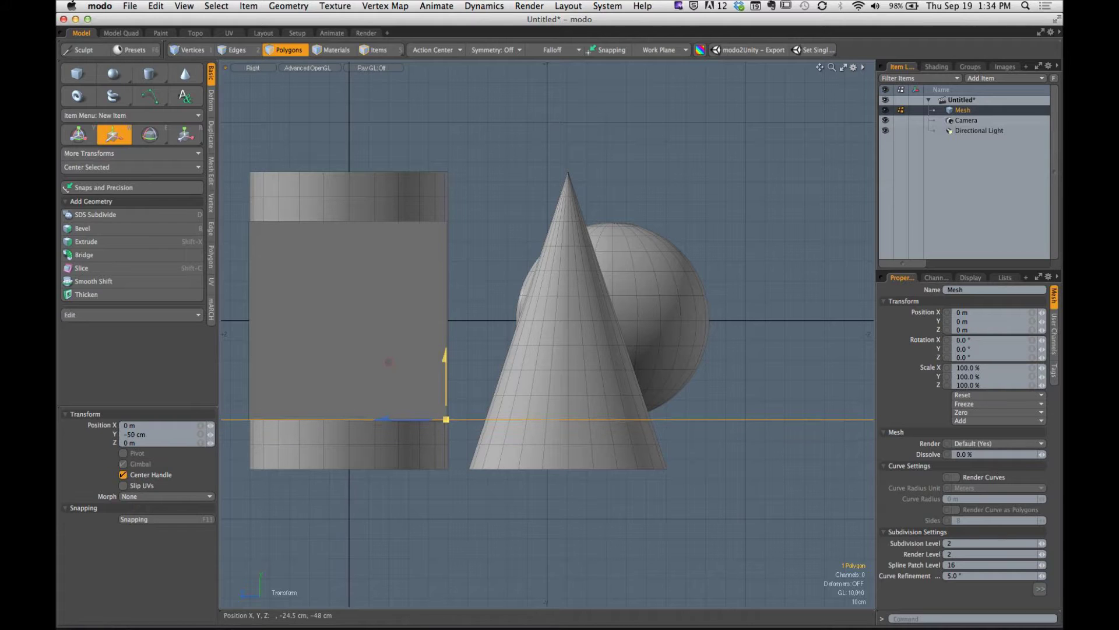
Select the whole cone, move it down deeper into the ground plane, and return to the perspective view.
alt+drag(670, 210, 698, 214)
double_click(552, 343)
key(w)
key(space)
click(713, 243)
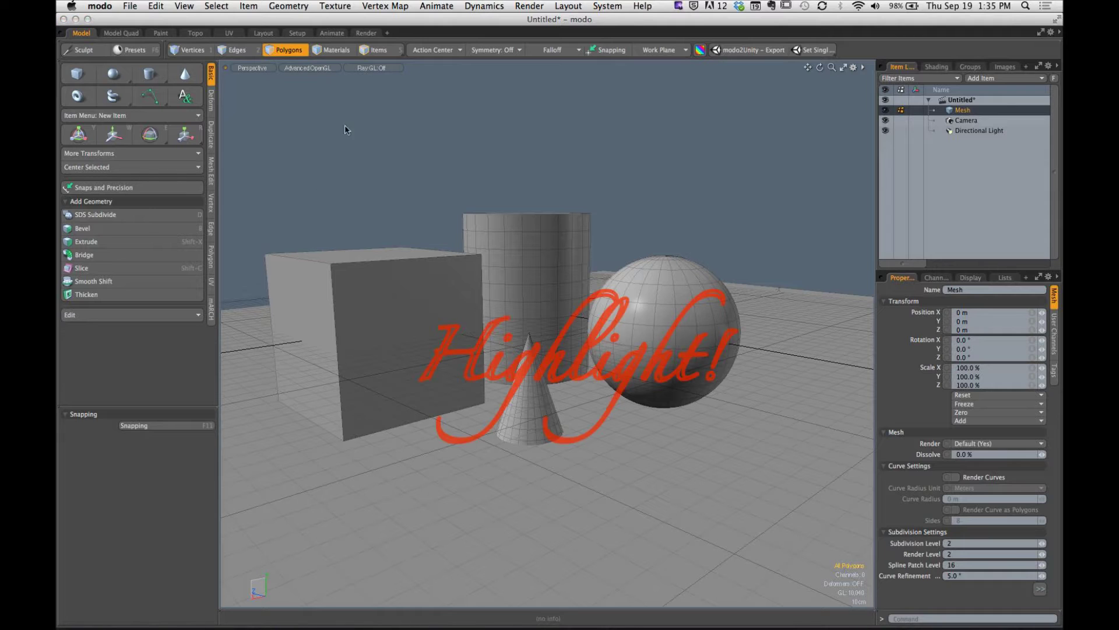
Switch the workspace to the Render layout.
mouse_move(370, 125)
mouse_down()
mouse_move(371, 36)
mouse_move(399, 51)
mouse_up()
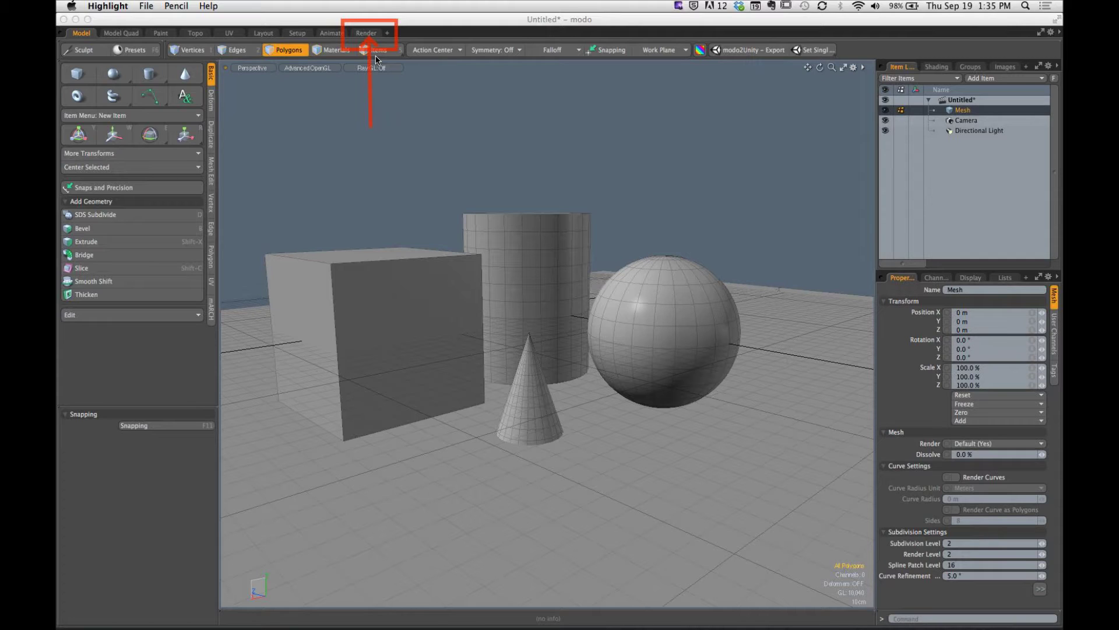
key(Escape)
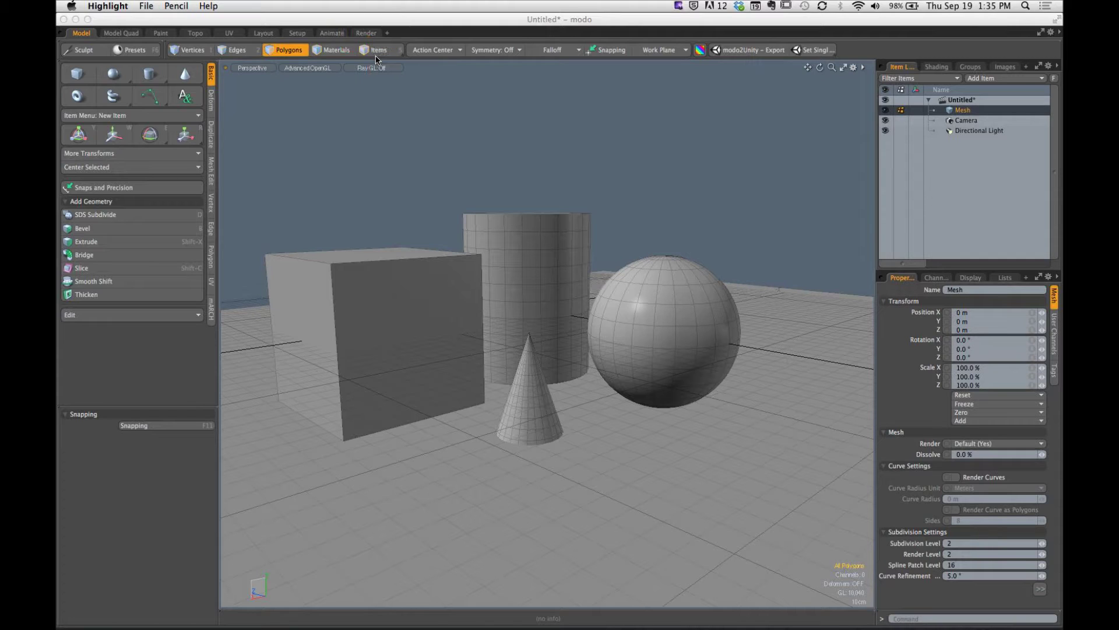
click(365, 33)
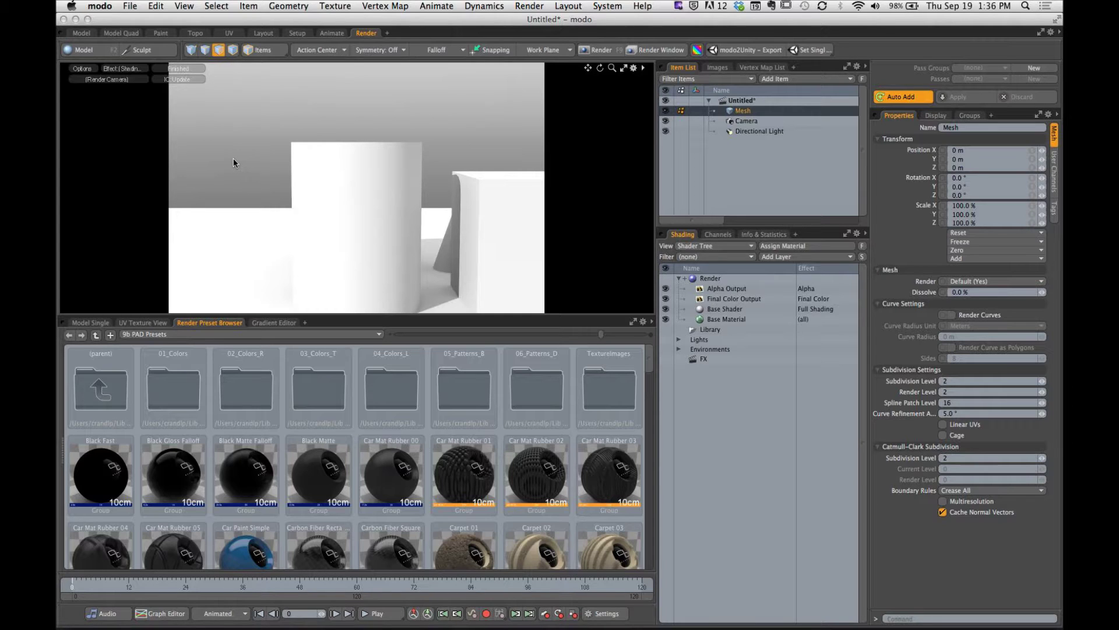
drag(194, 124, 195, 182)
drag(146, 132, 158, 161)
mouse_move(232, 167)
mouse_down()
mouse_move(274, 173)
mouse_move(305, 145)
mouse_up()
mouse_move(352, 134)
mouse_down()
mouse_move(350, 155)
mouse_move(397, 140)
mouse_move(408, 119)
mouse_move(475, 117)
mouse_up()
mouse_move(67, 64)
mouse_down()
mouse_move(139, 151)
mouse_move(611, 282)
mouse_move(657, 309)
mouse_up()
Show the perspective model view beneath the render preview and fit the scene to it, with the primitives and light in view.
click(98, 324)
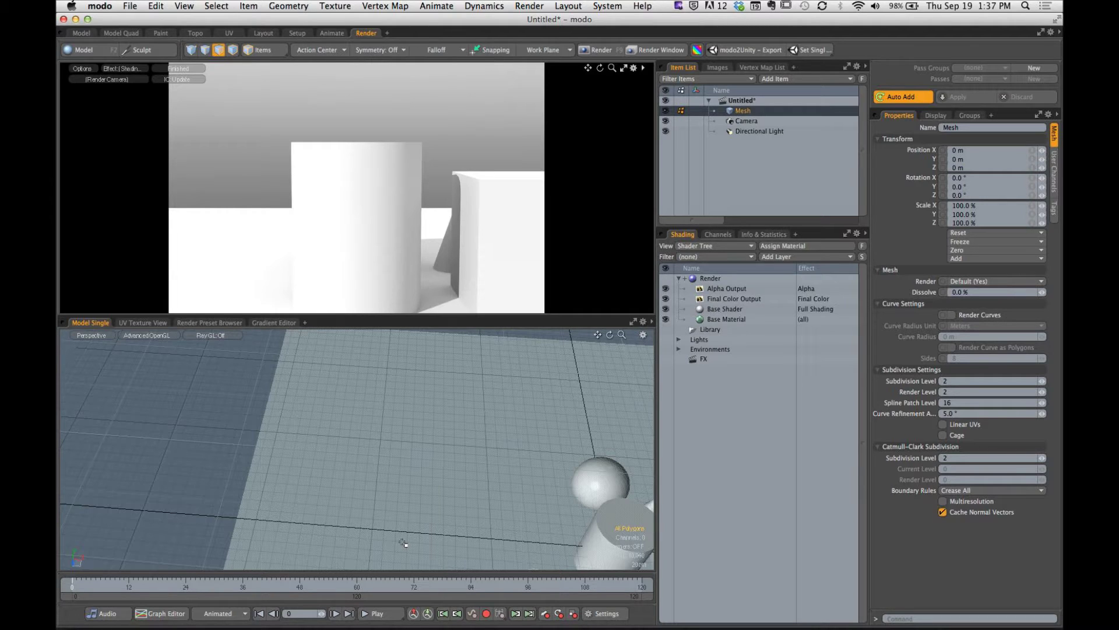
key(a)
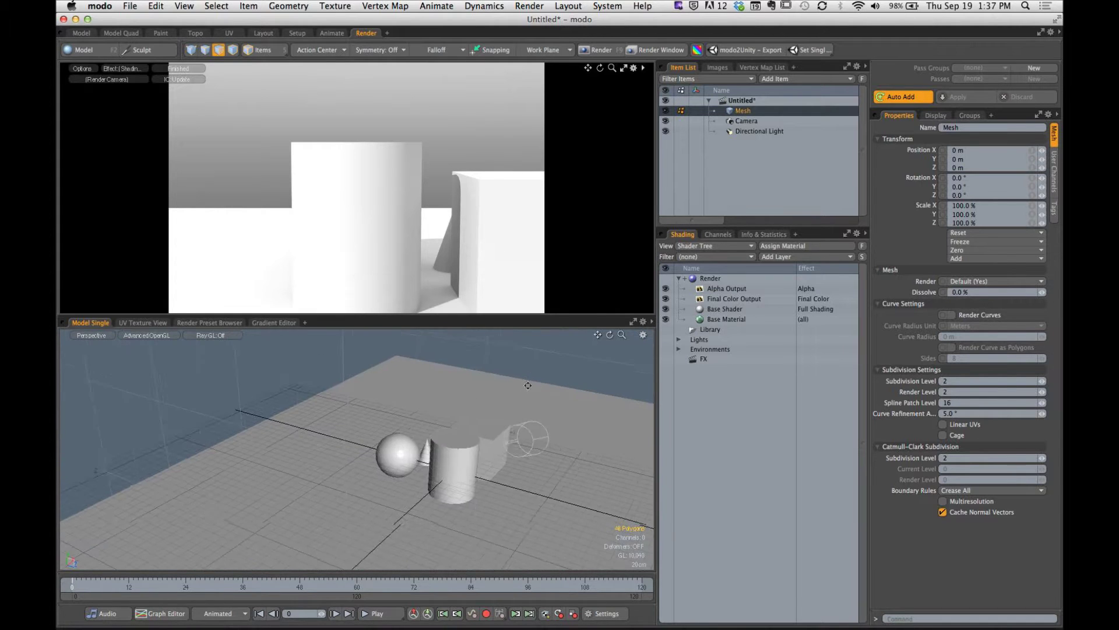
alt+drag(458, 408, 303, 419)
click(612, 222)
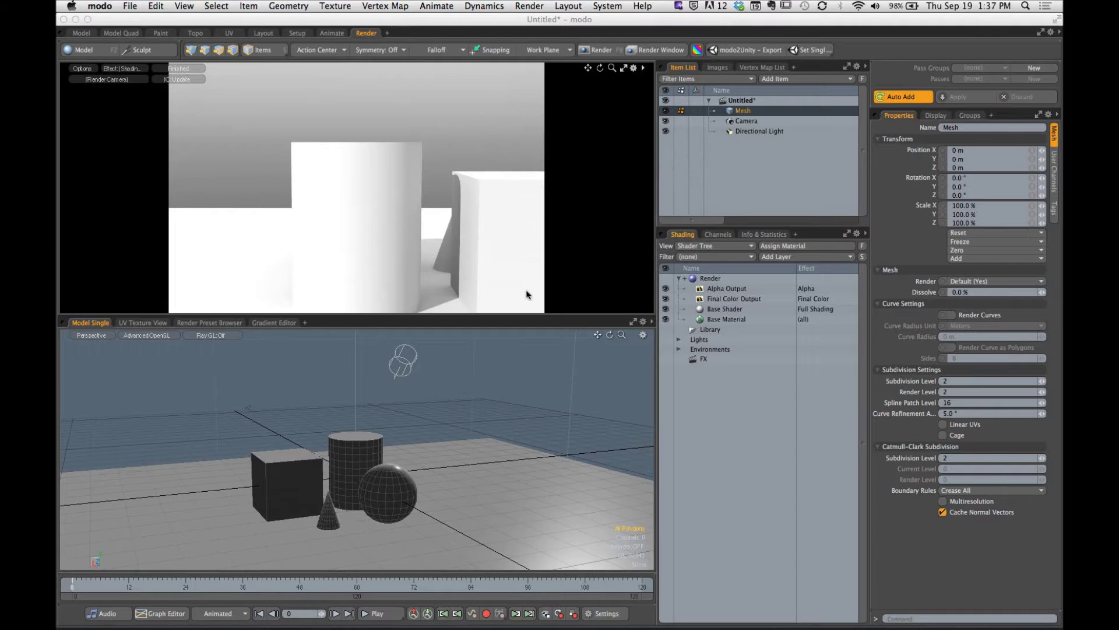
alt+drag(434, 407, 521, 362)
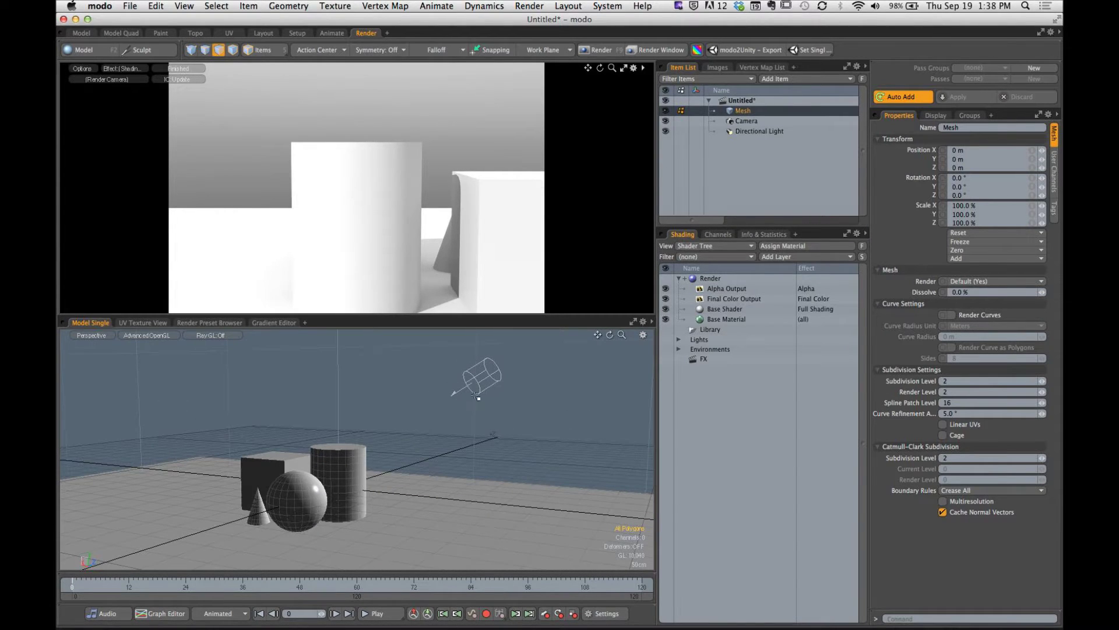
alt+drag(464, 393, 470, 396)
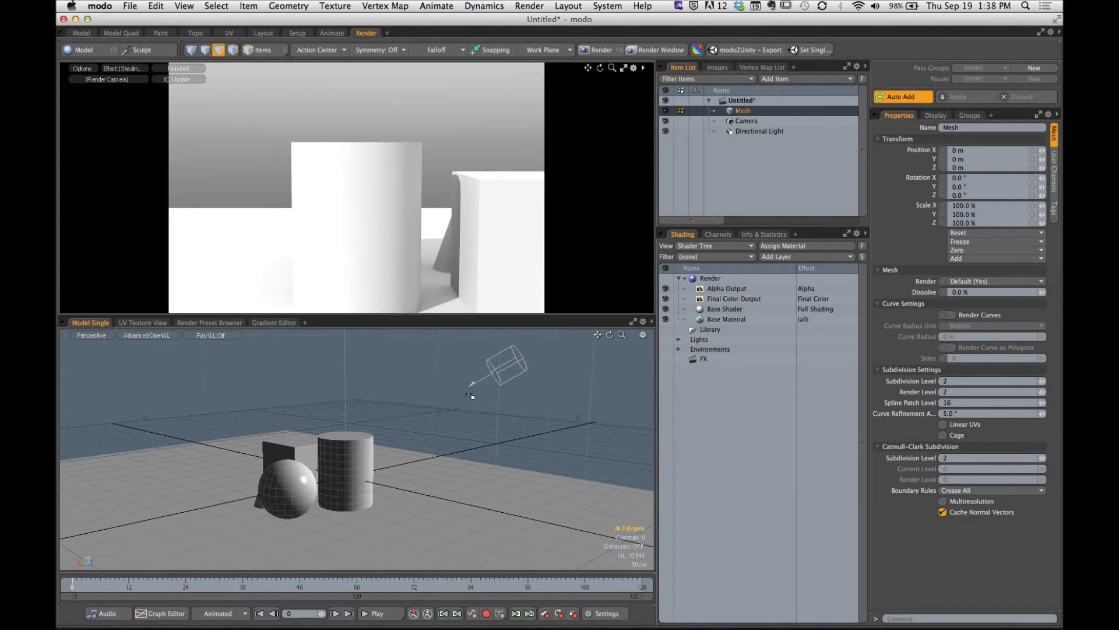
Open the viewport's item visibility options and examine the settings for lights and cameras.
key(o)
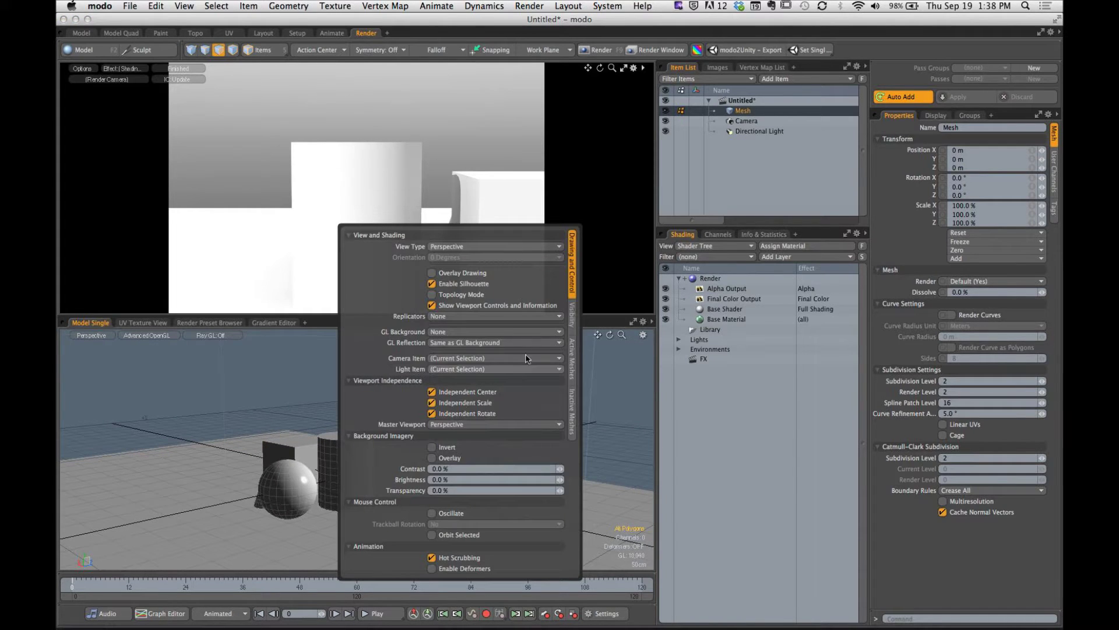
click(572, 333)
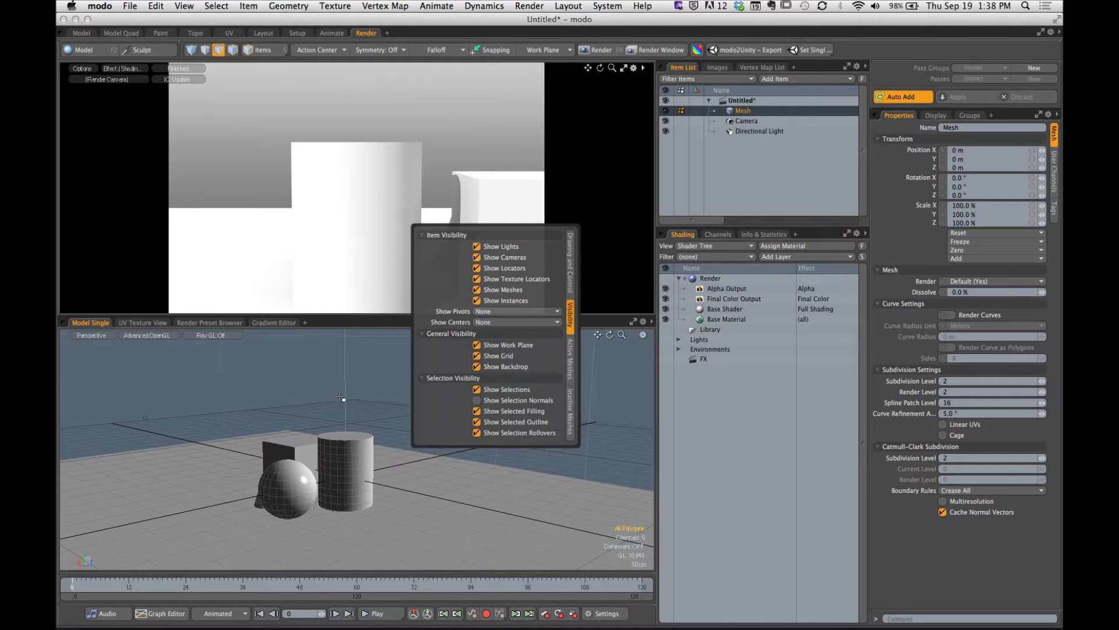
alt+drag(388, 407, 350, 402)
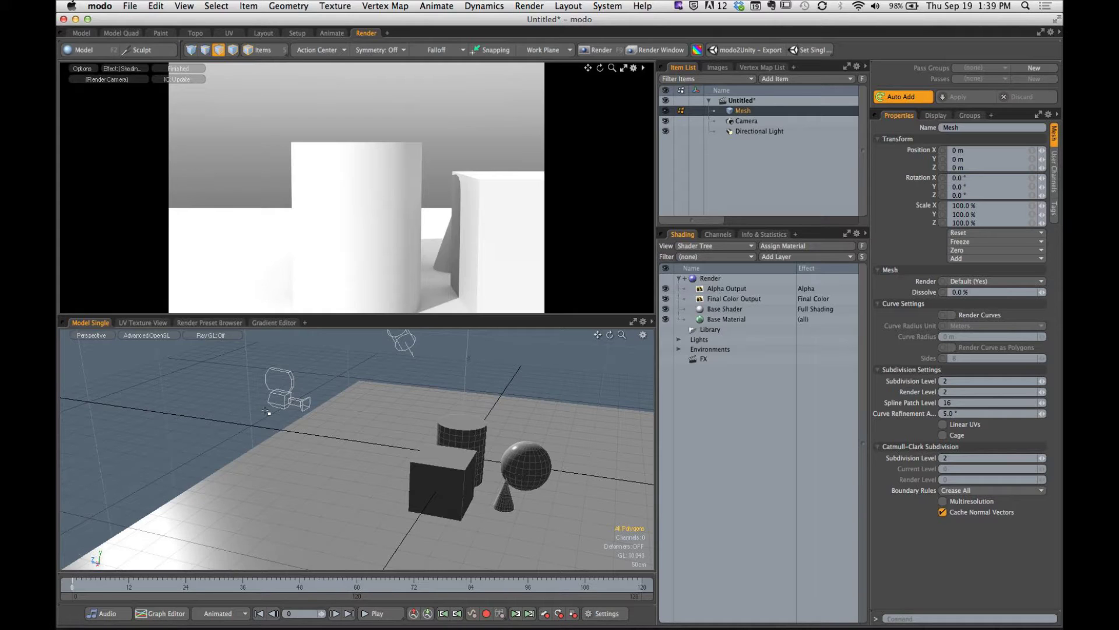
Switch to item selection and select the camera in the perspective view.
scroll(356, 396, up, 5)
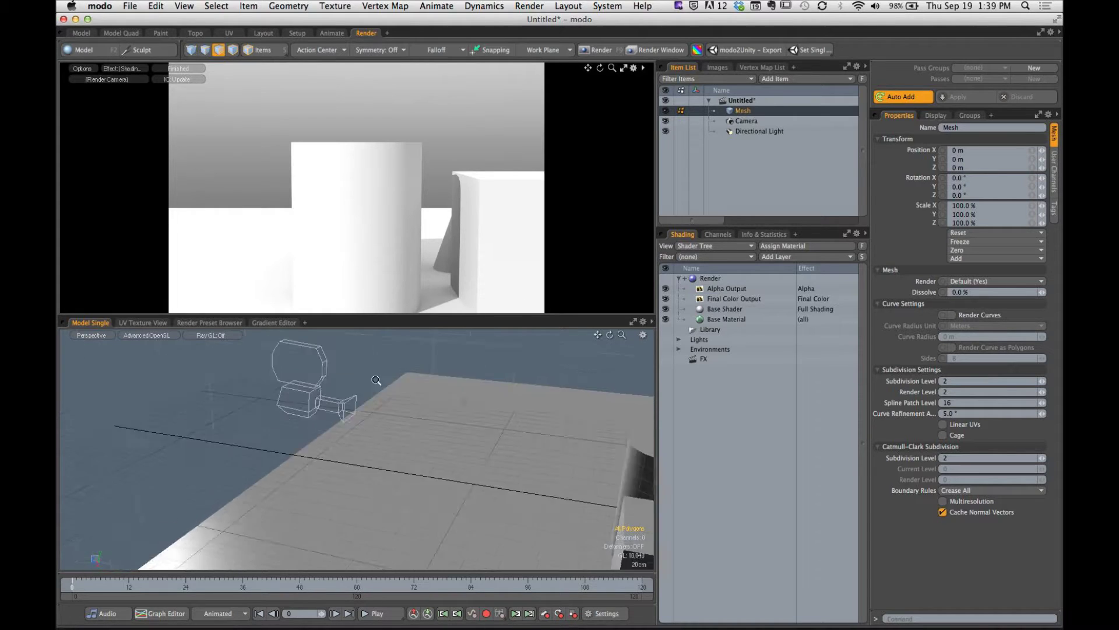
scroll(356, 396, up, 4)
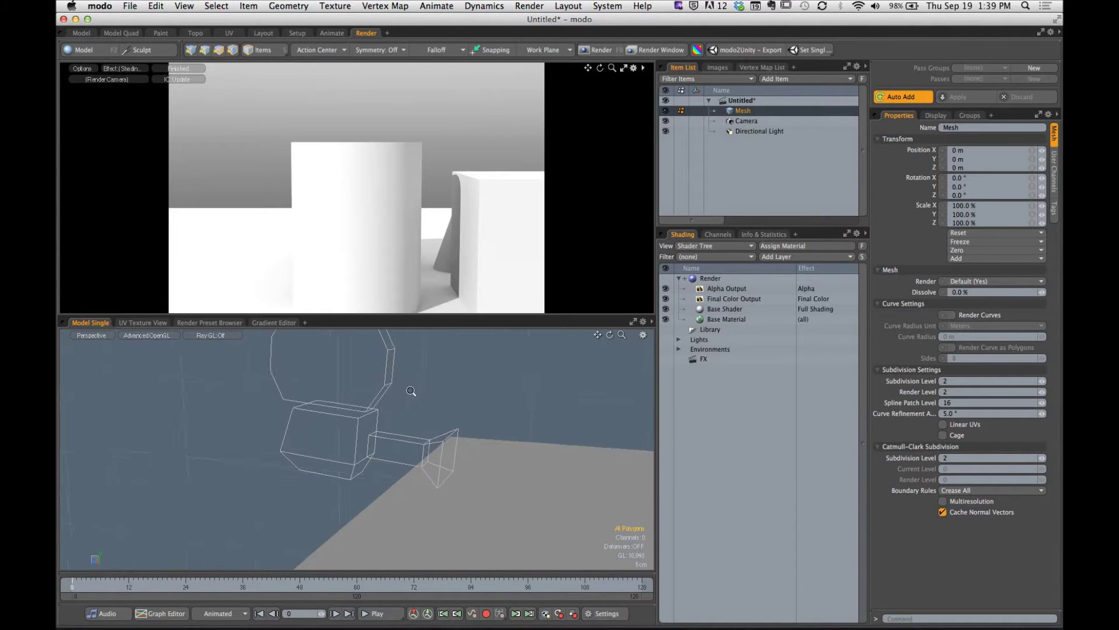
alt+drag(394, 433, 390, 439)
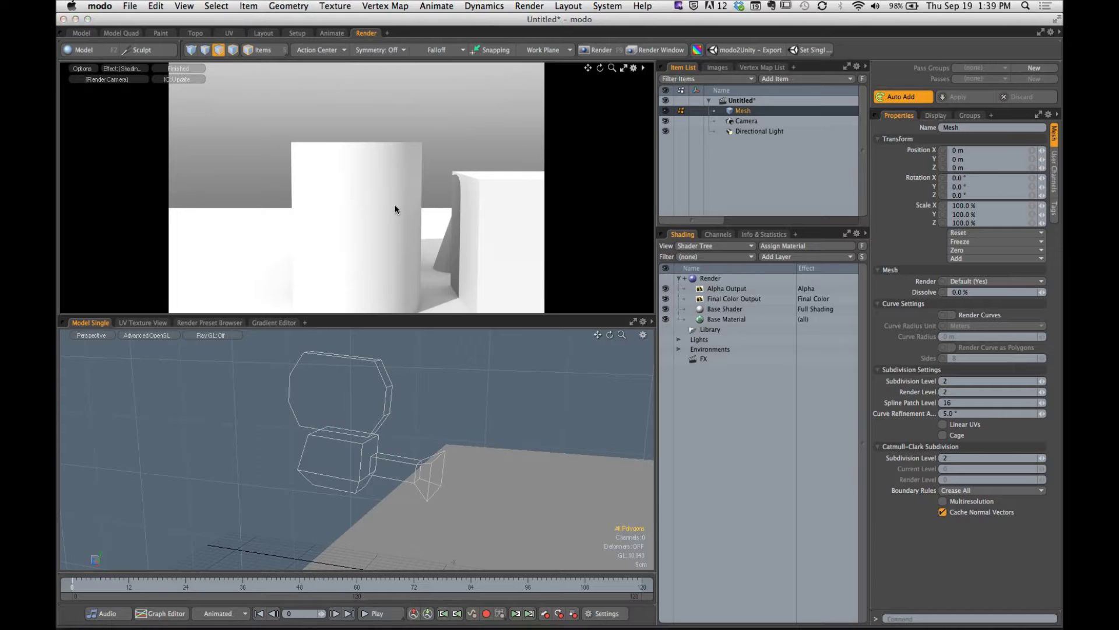
mouse_move(253, 162)
mouse_down()
mouse_move(260, 60)
mouse_move(295, 62)
mouse_up()
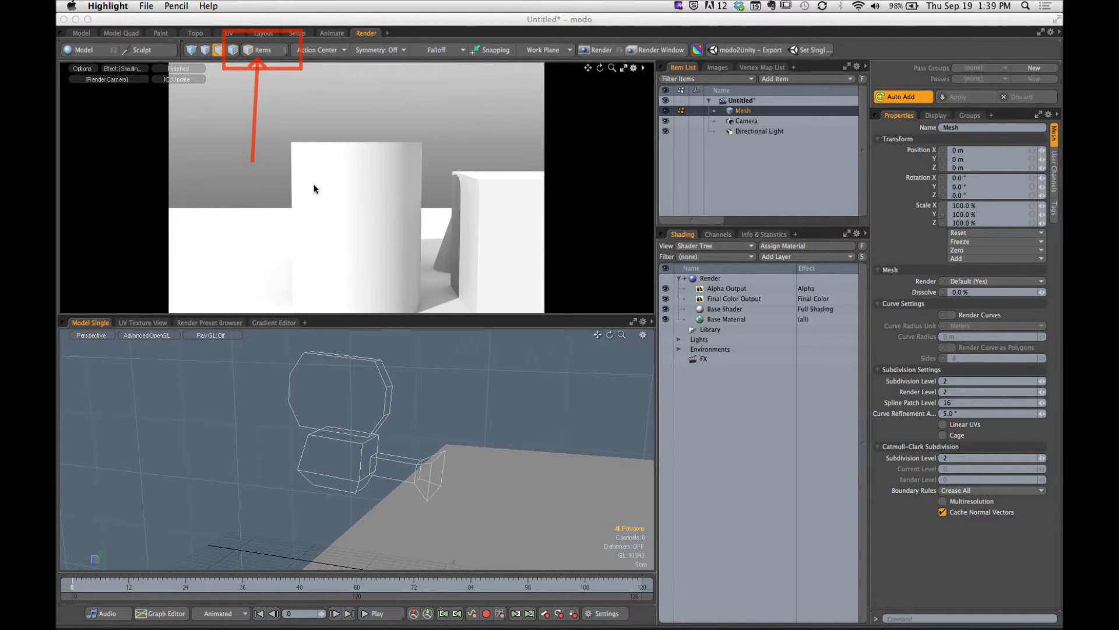
key(Escape)
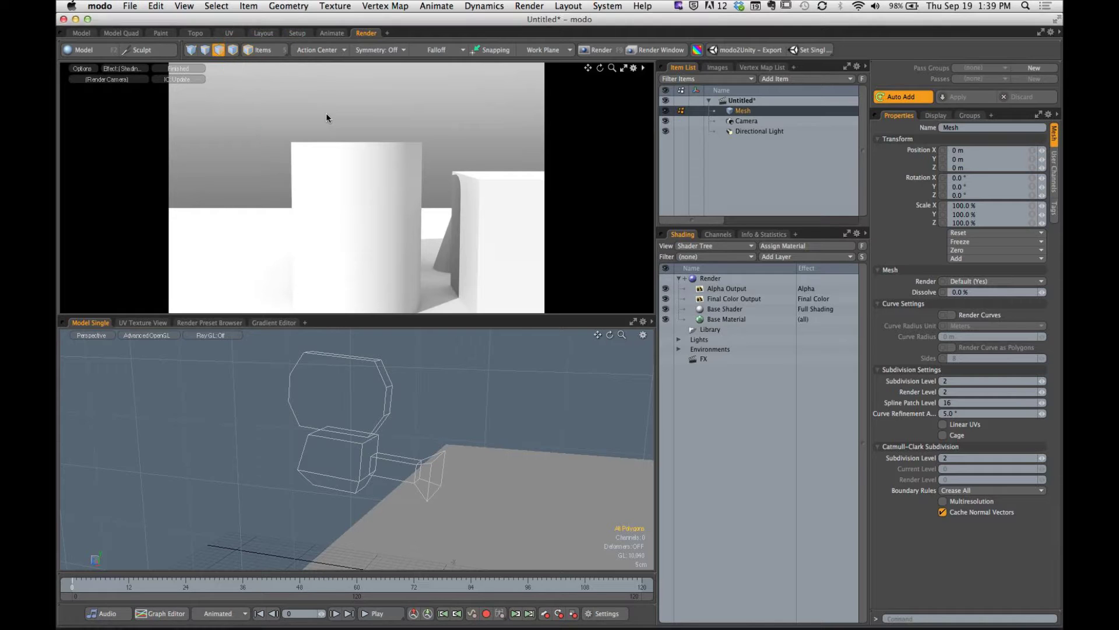
click(263, 50)
click(380, 373)
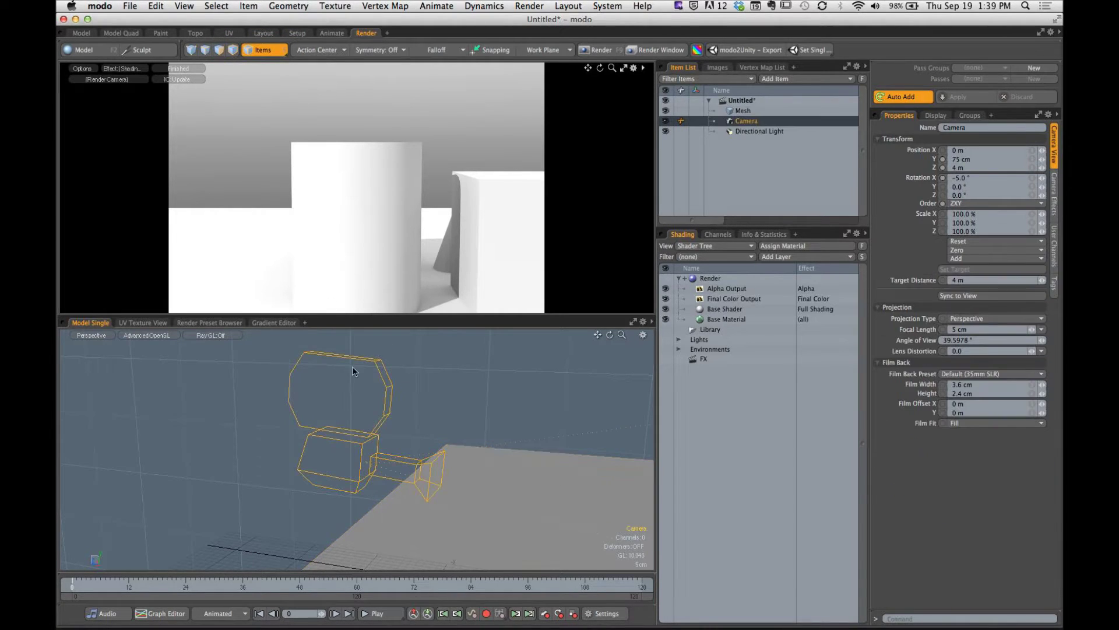
Move the camera to about X 1.74 m, Z -1.52 m and rotate it to about 112.7° in Y with the transform handles.
ctrl+alt+drag(356, 372, 326, 425)
key(y)
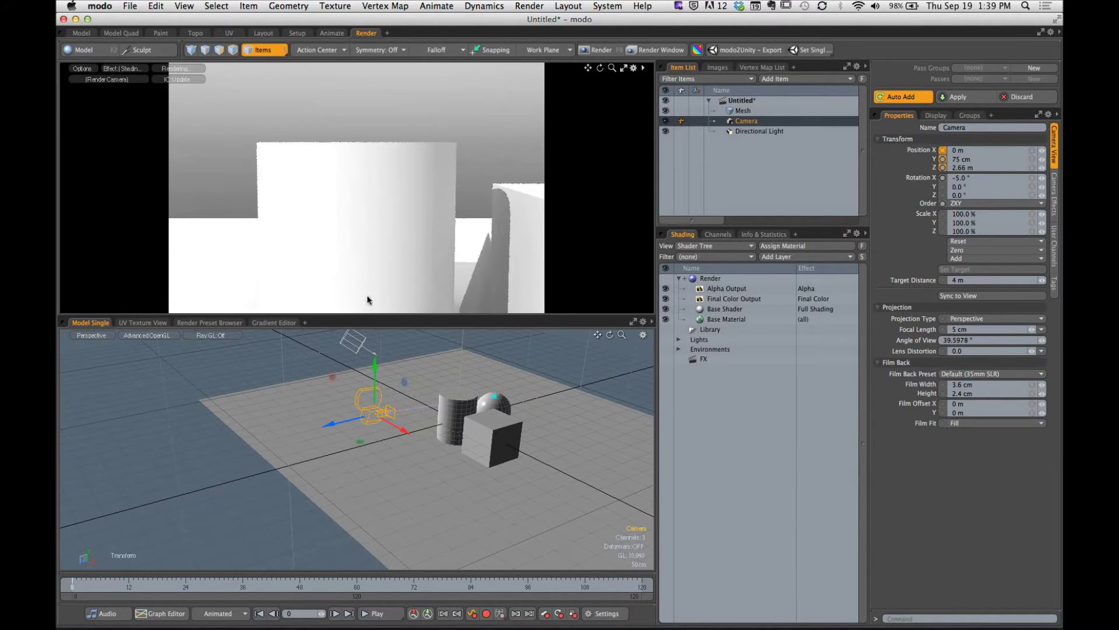
alt+drag(466, 420, 444, 438)
drag(318, 453, 373, 379)
drag(402, 417, 382, 395)
click(387, 394)
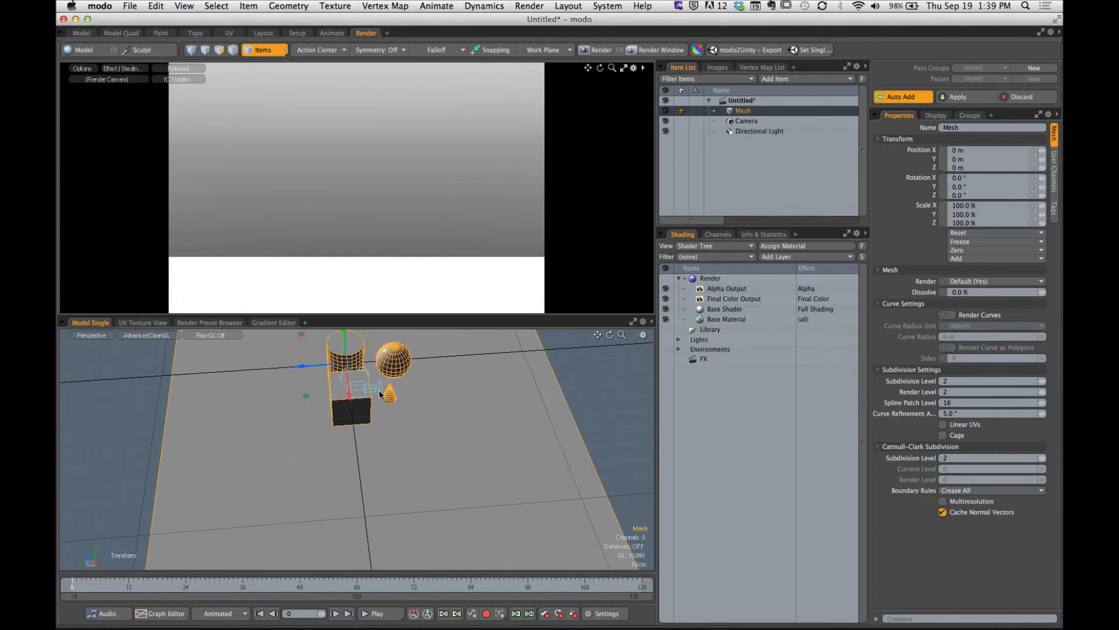
click(382, 394)
drag(420, 386, 444, 431)
key(e)
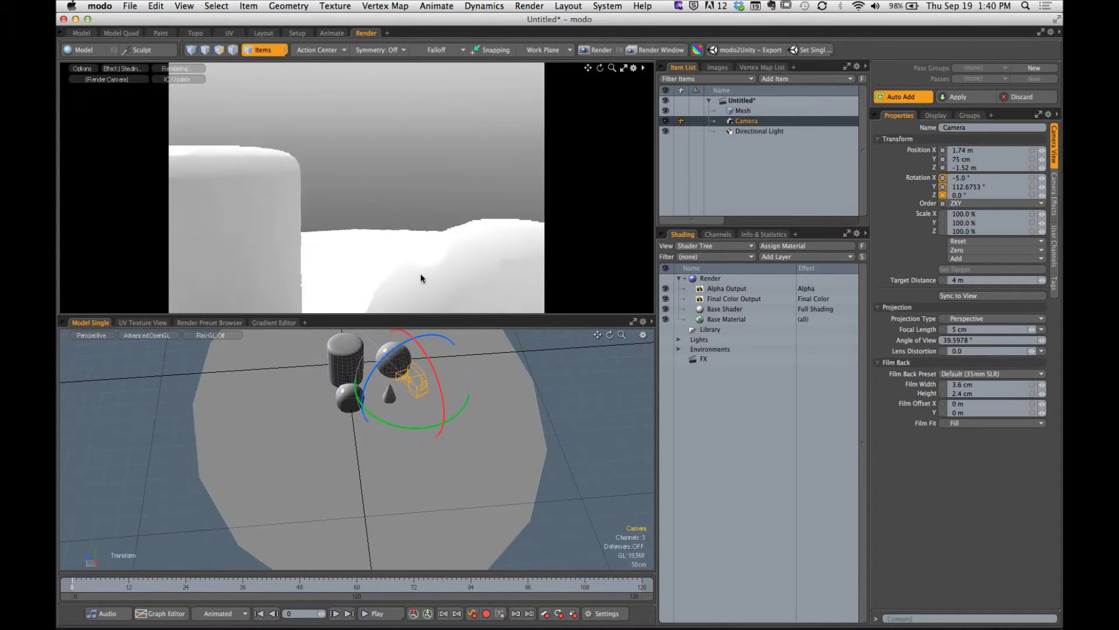
Step back and forth through the undo history to remove the accidental subdivision smoothing from the mesh.
key(super+z)
key(super+z)
key(super+z)
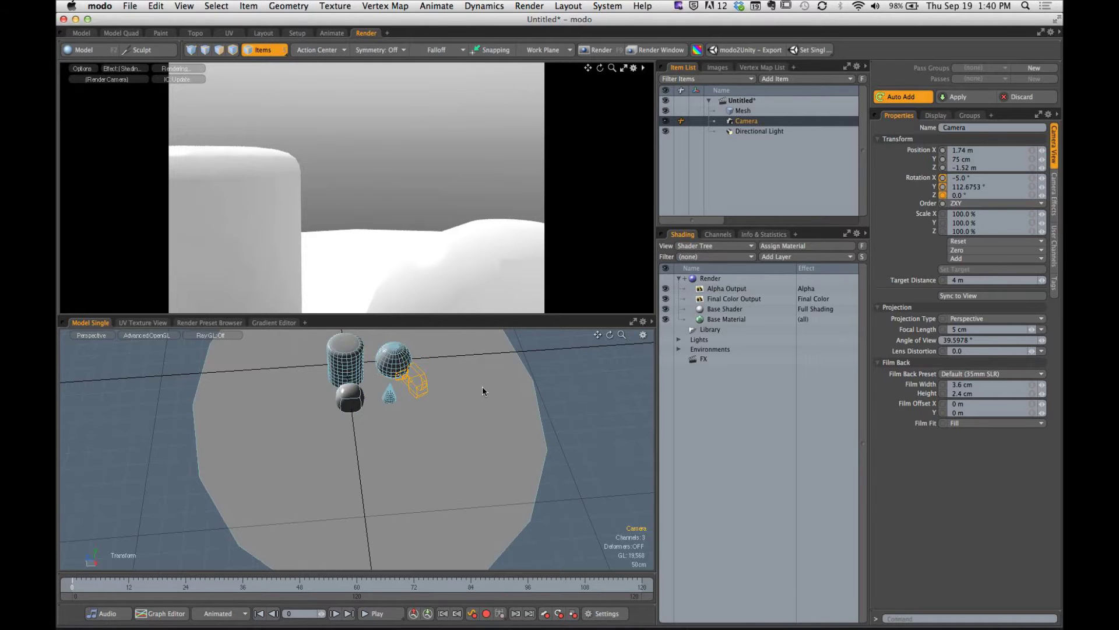
key(super+shift+z)
key(super+shift+z)
key(super+shift+z)
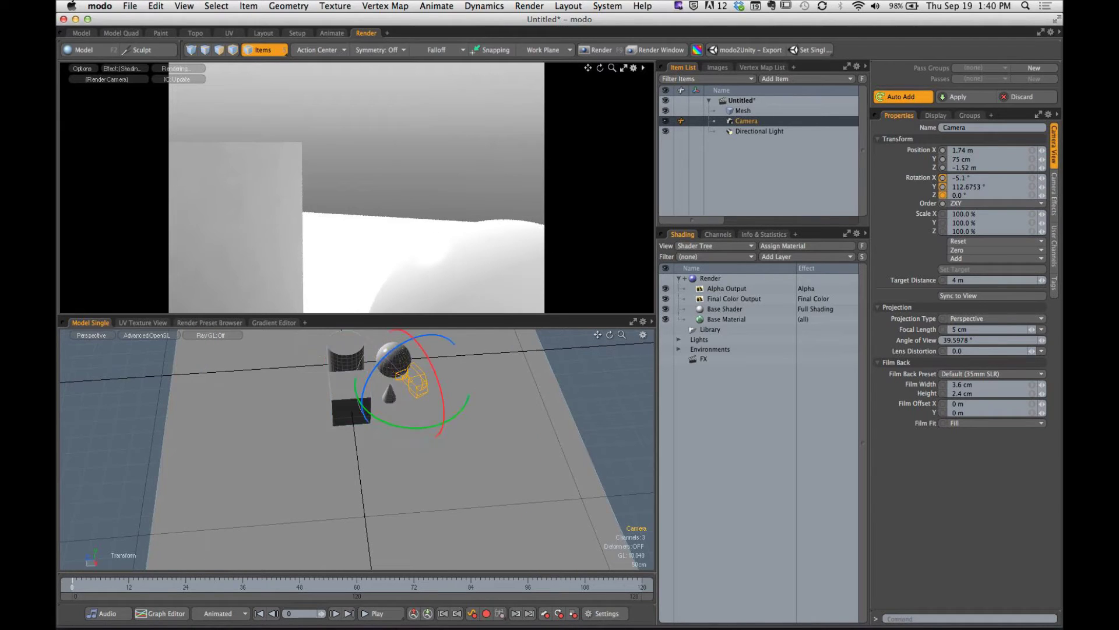
Frame all four primitives in the render preview by orbiting the camera to about X 2.56 m, Y 1.24 m, Z -4.65 m.
key(q)
alt+drag(537, 372, 410, 255)
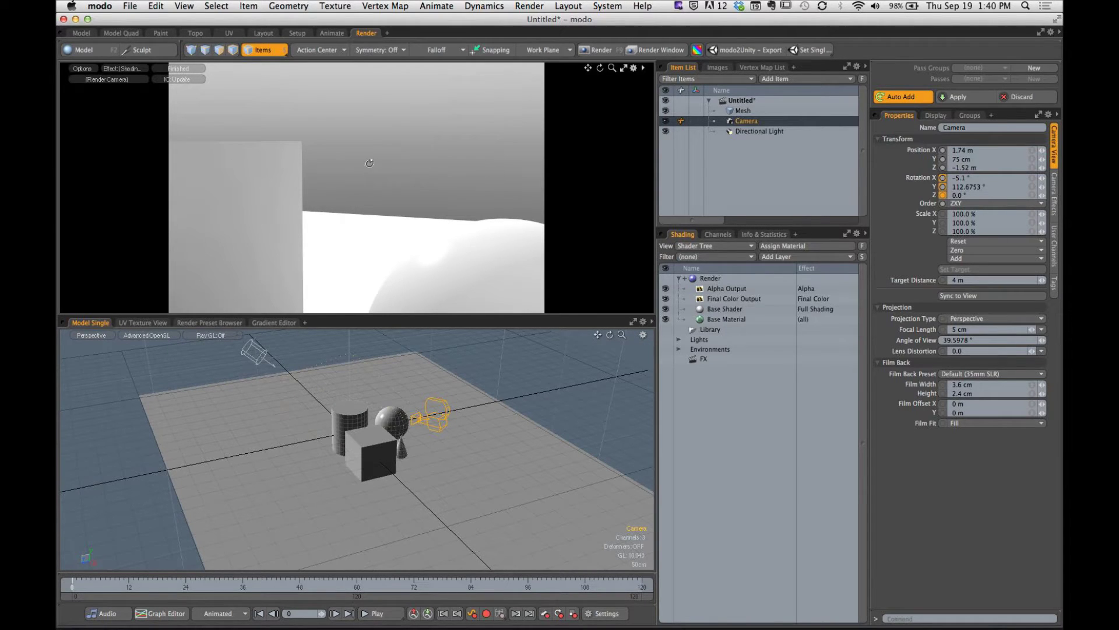
alt+drag(329, 204, 449, 245)
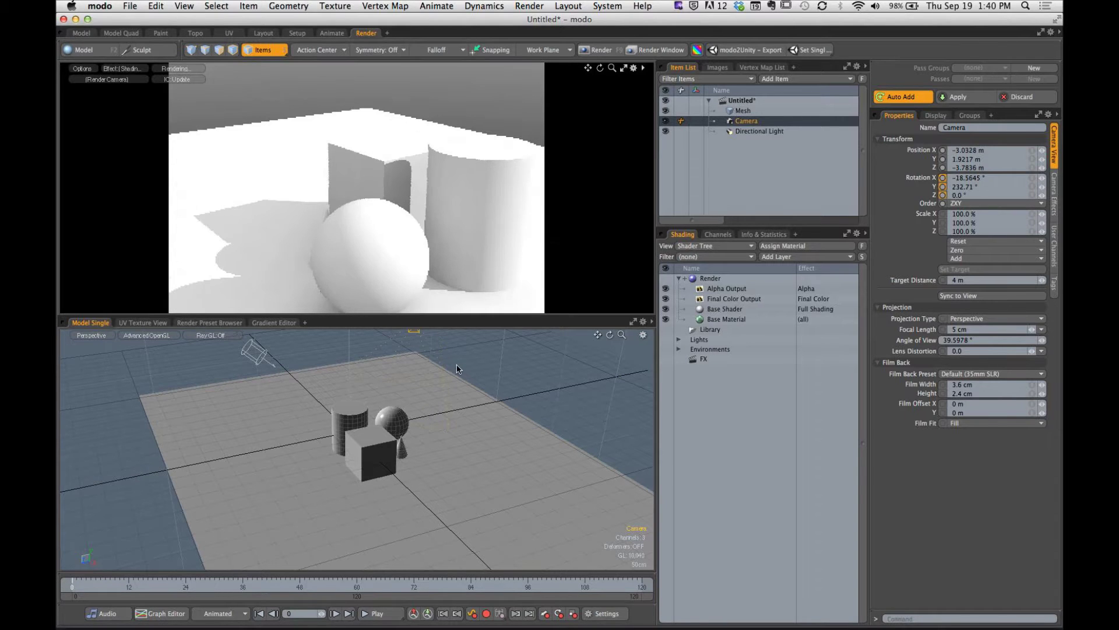
alt+drag(458, 368, 417, 373)
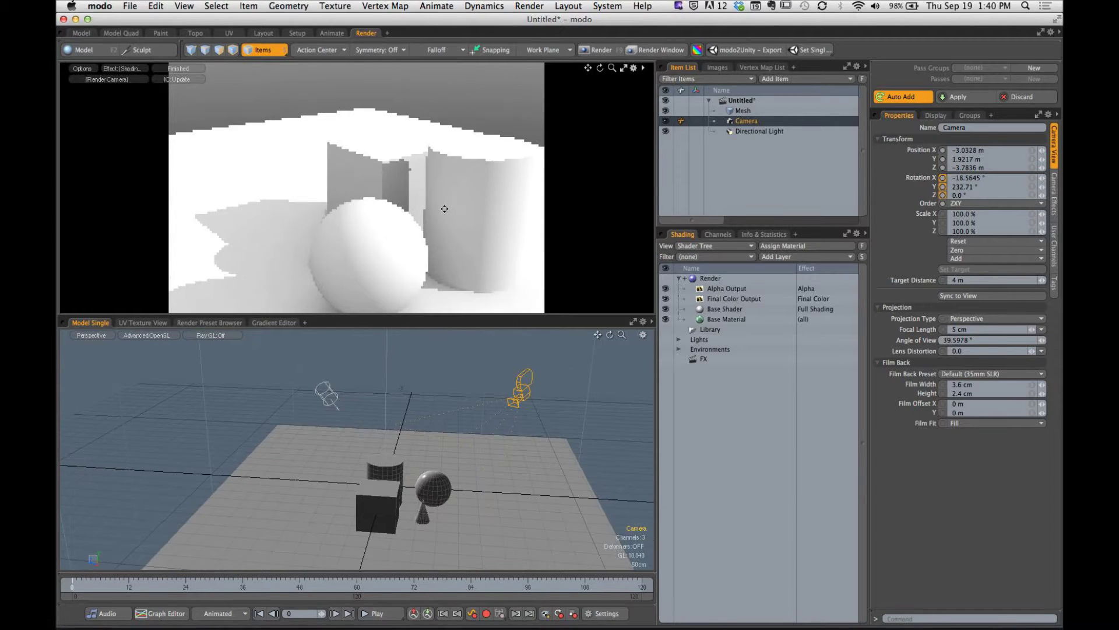
scroll(444, 209, up, 5)
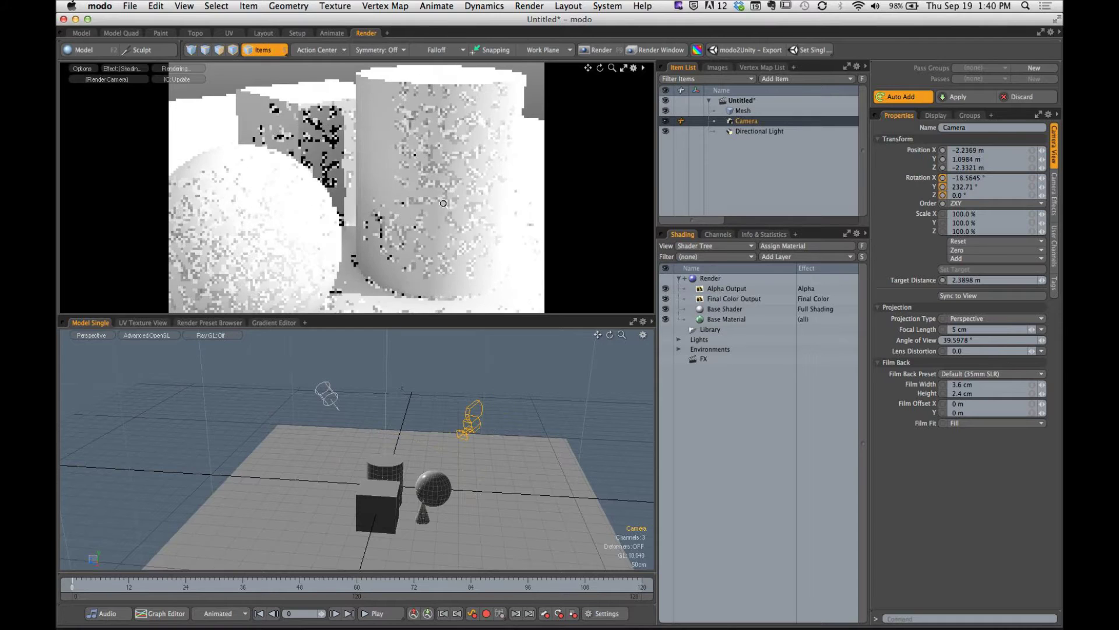
scroll(443, 203, down, 5)
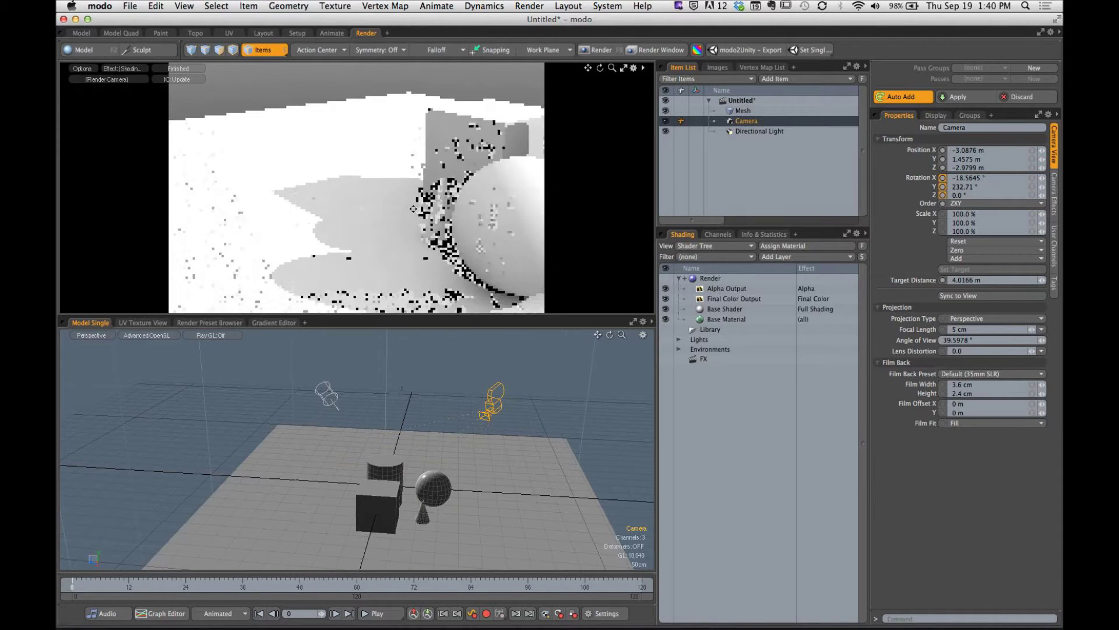
alt+shift+drag(412, 209, 374, 226)
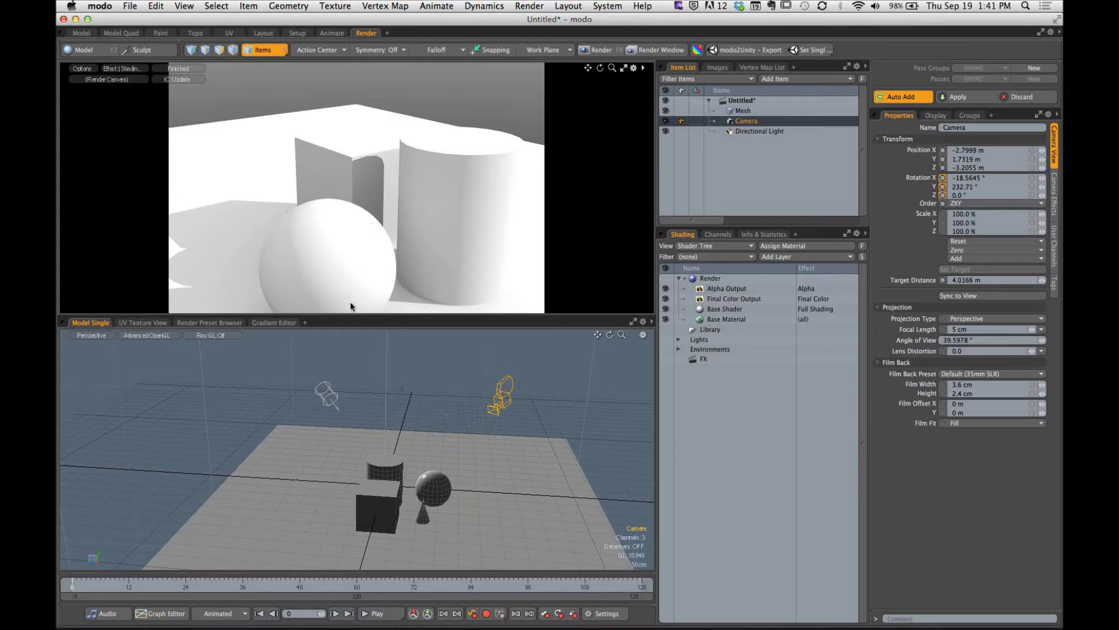
alt+drag(326, 226, 397, 226)
scroll(408, 220, up, 5)
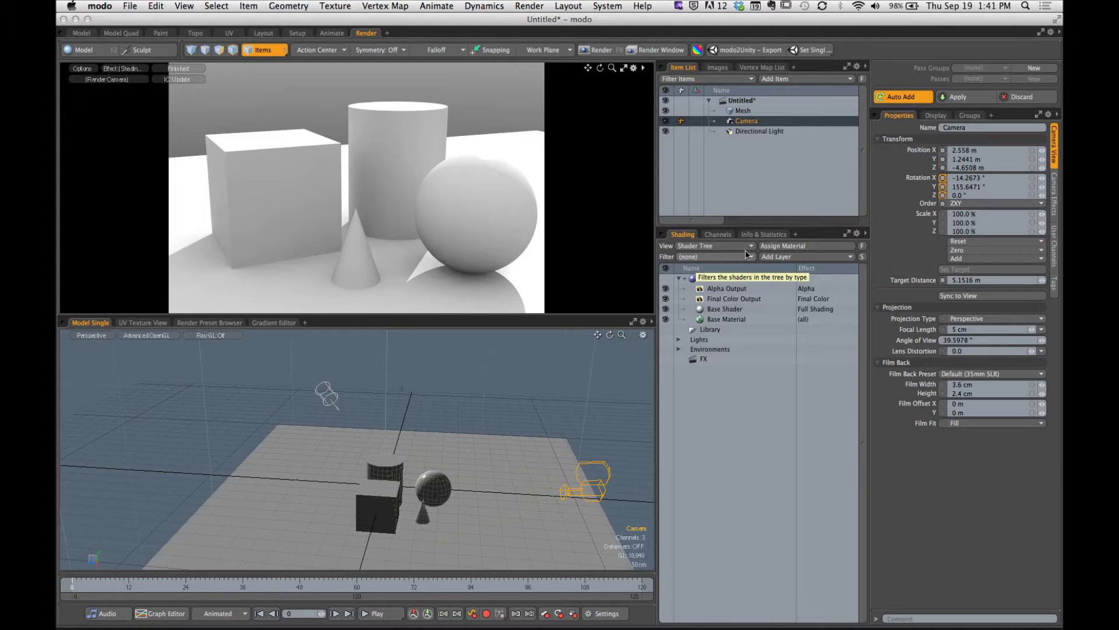
Collapse the Render group in the shader tree and examine the top-level Library, Lights, Environments and FX entries.
mouse_move(653, 235)
mouse_down()
mouse_move(815, 430)
mouse_move(875, 622)
mouse_up()
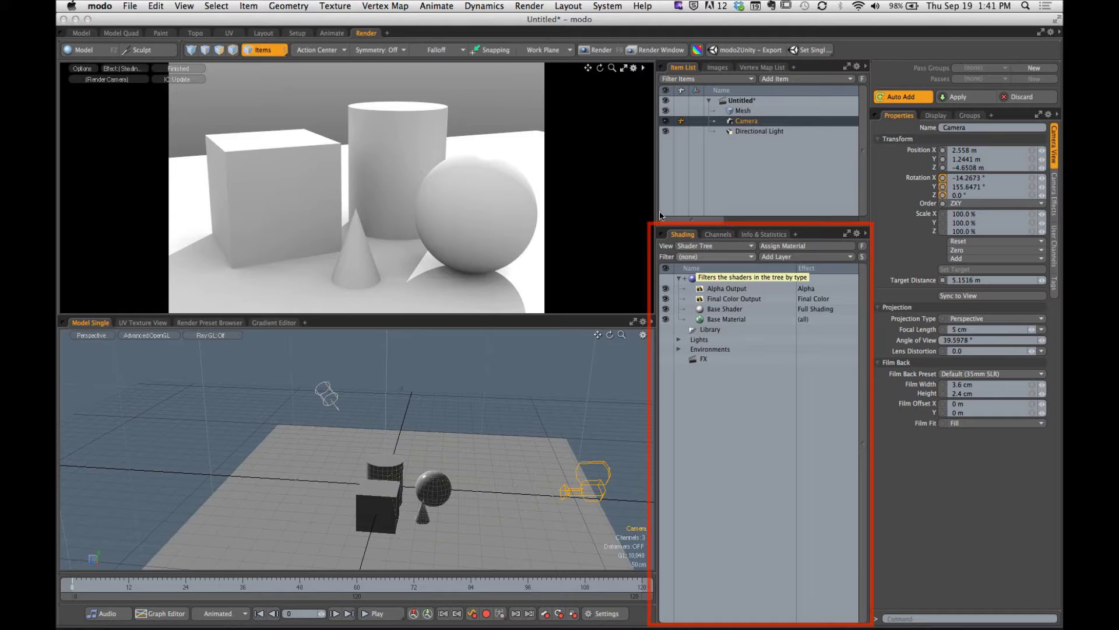
drag(638, 192, 672, 229)
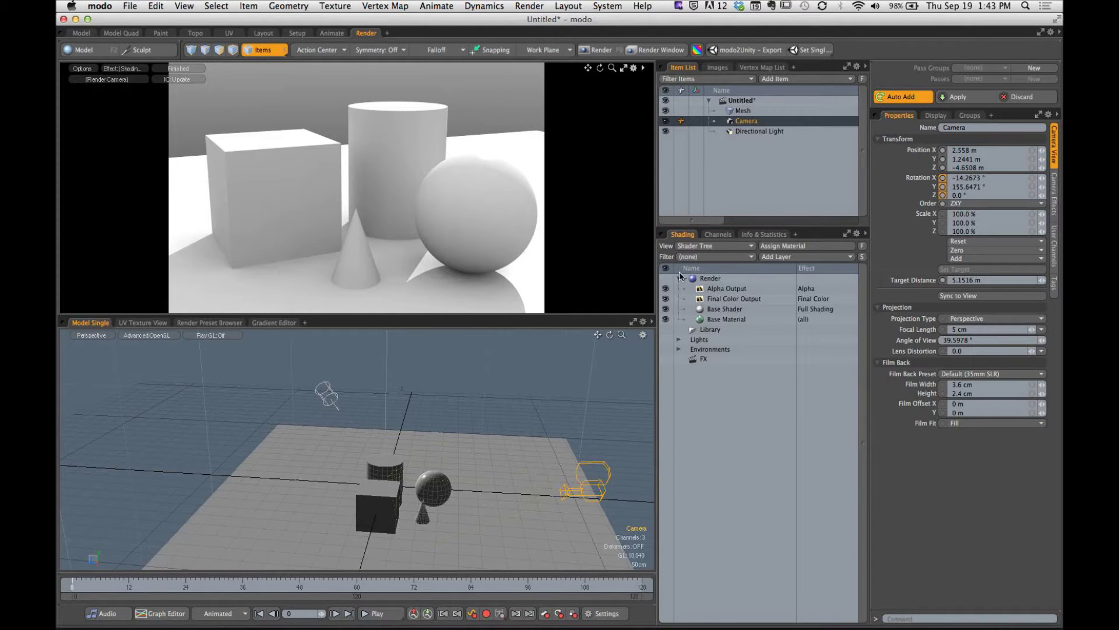
click(679, 280)
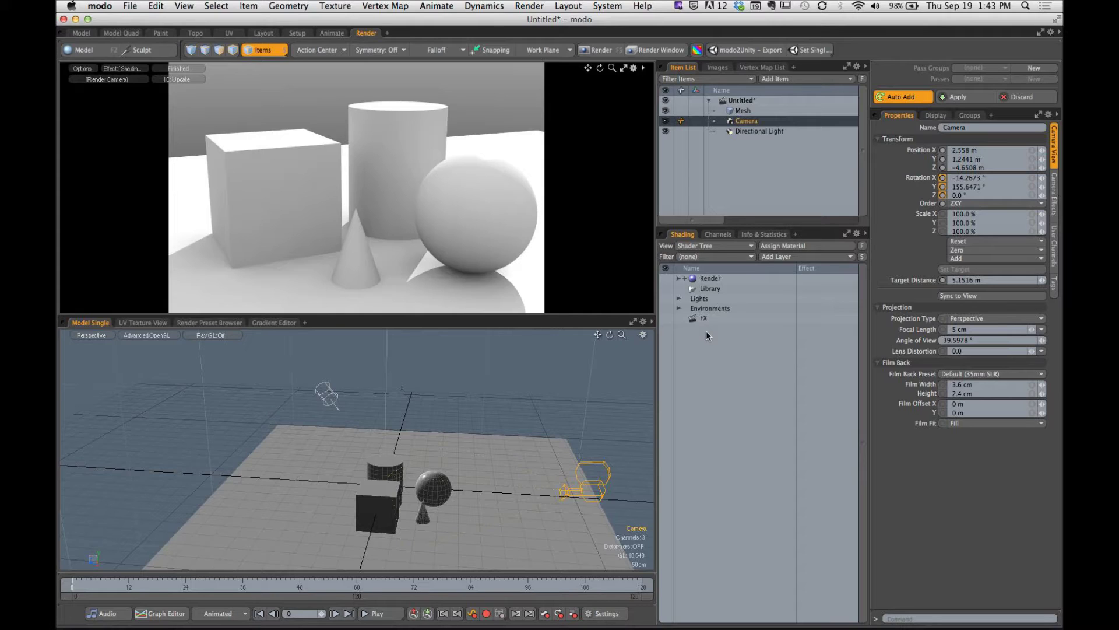
mouse_move(766, 356)
mouse_down()
mouse_move(765, 250)
mouse_move(742, 281)
mouse_move(743, 254)
mouse_up()
drag(669, 352, 676, 258)
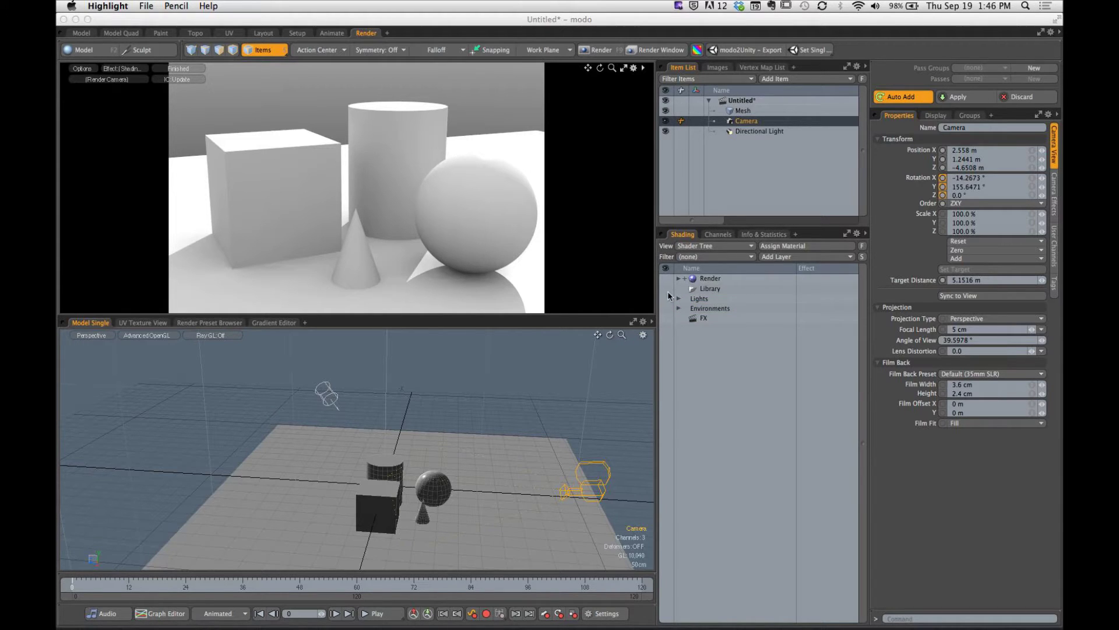
drag(667, 295, 729, 304)
key(Escape)
Expand the Render group in the shader tree and select Base Material to show its properties.
drag(669, 281, 741, 298)
drag(669, 272, 734, 288)
click(679, 279)
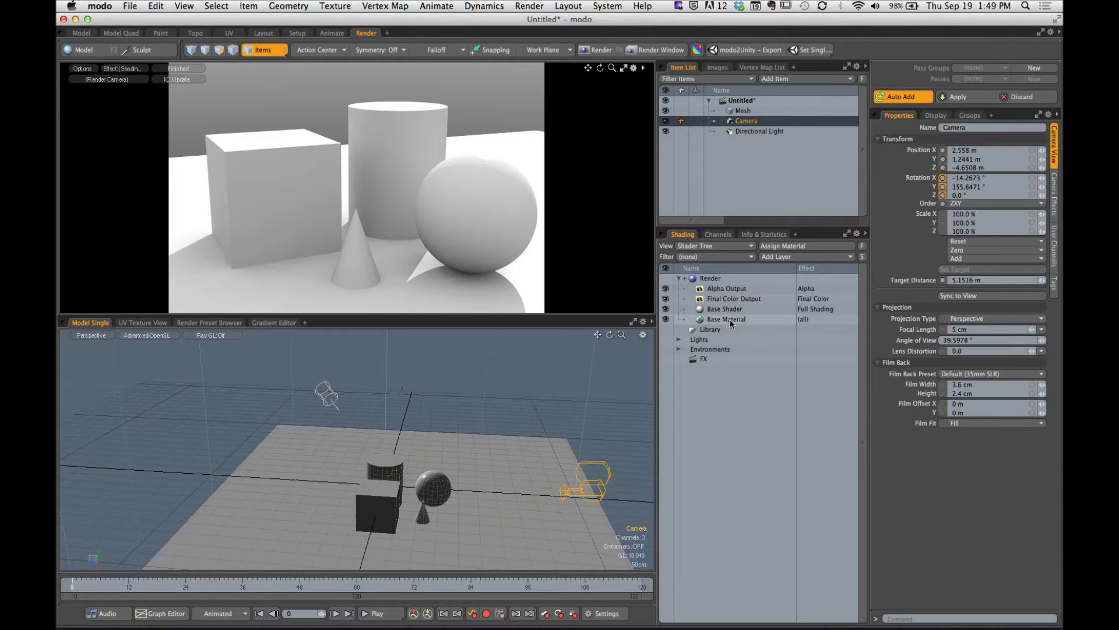
click(725, 321)
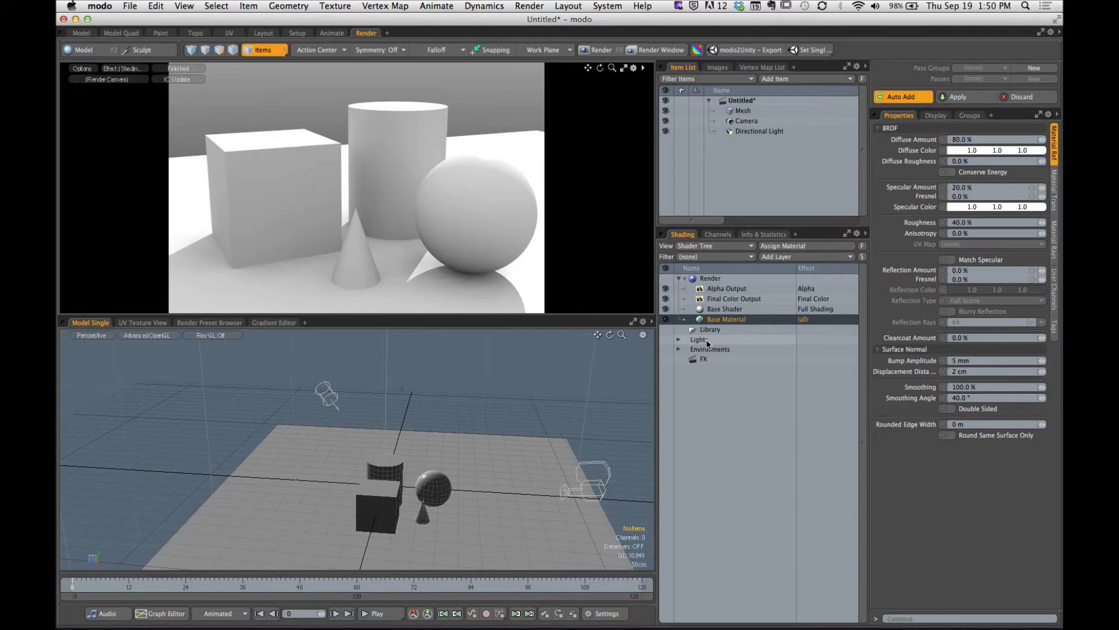
Examine the Final Color Output, Alpha Output and Render properties in the shader tree and reveal the Camera under the Render group.
click(732, 299)
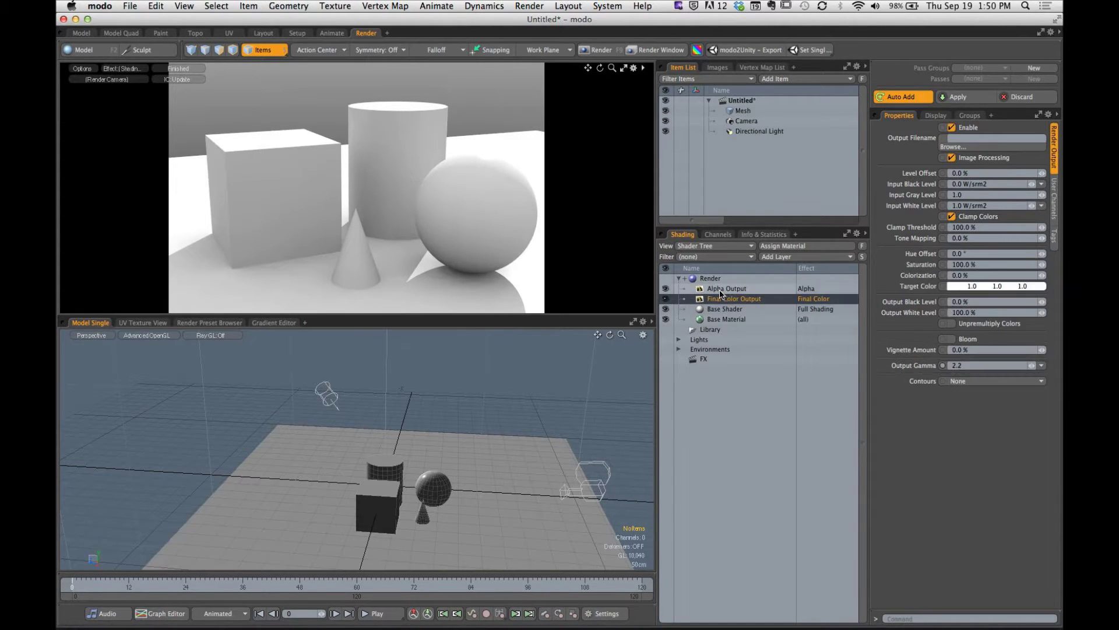
click(727, 288)
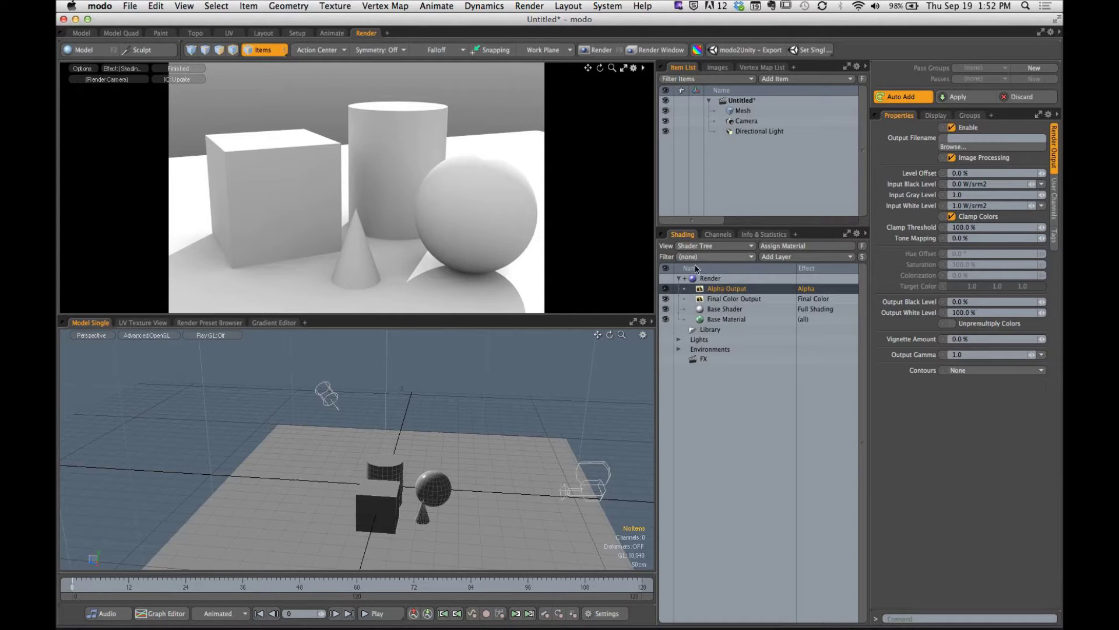
click(708, 279)
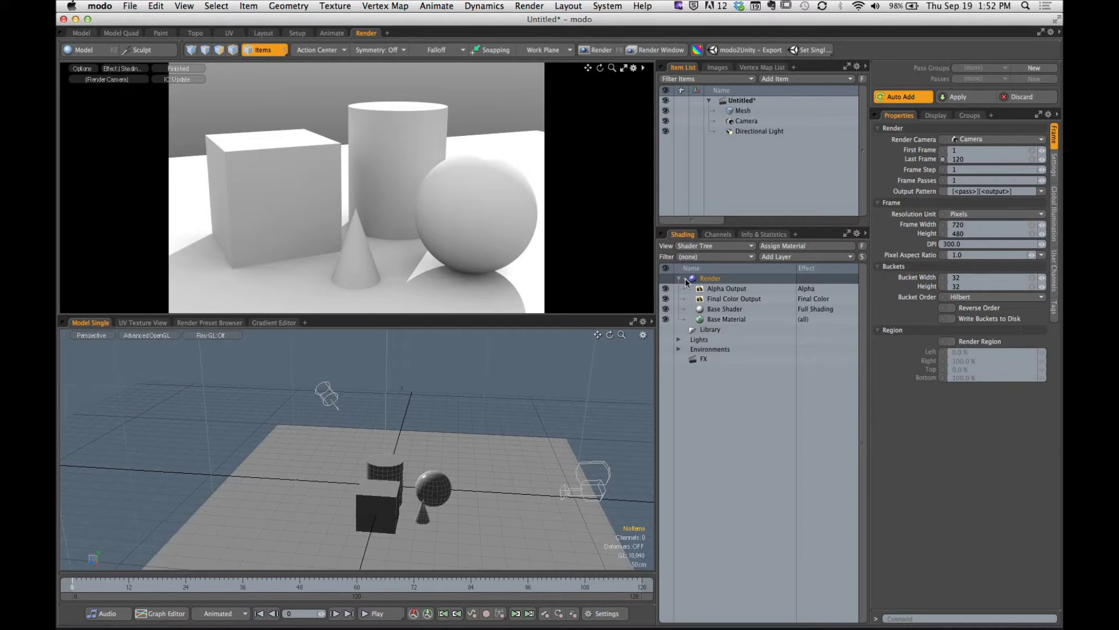
click(685, 279)
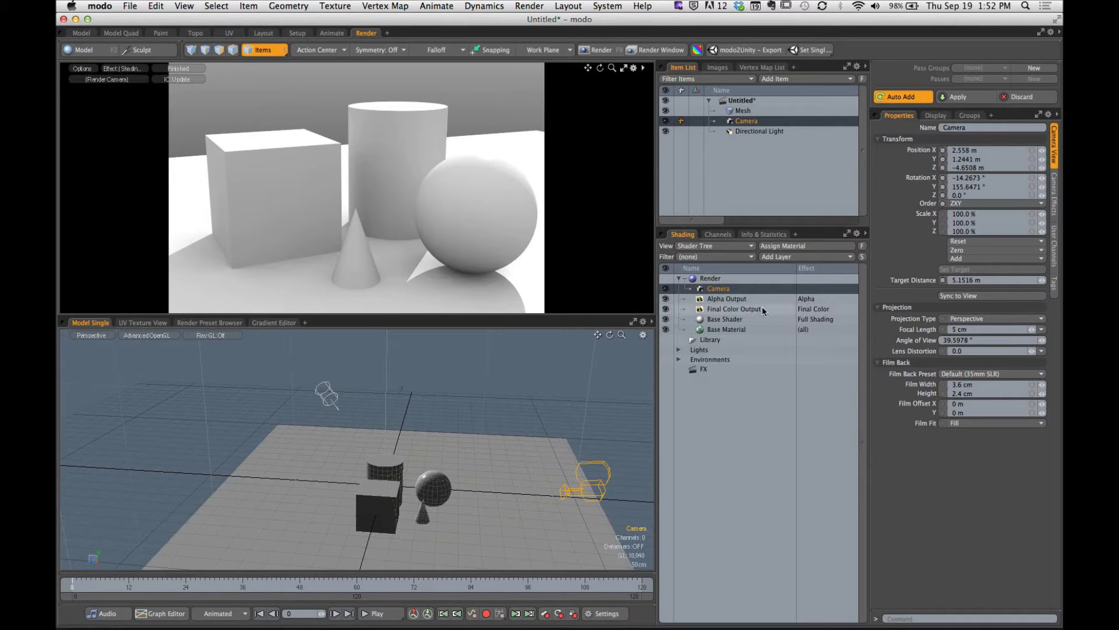
Review the properties of Render, Final Color Output, Base Material, Base Shader and Alpha Output in turn in the shader tree.
click(707, 280)
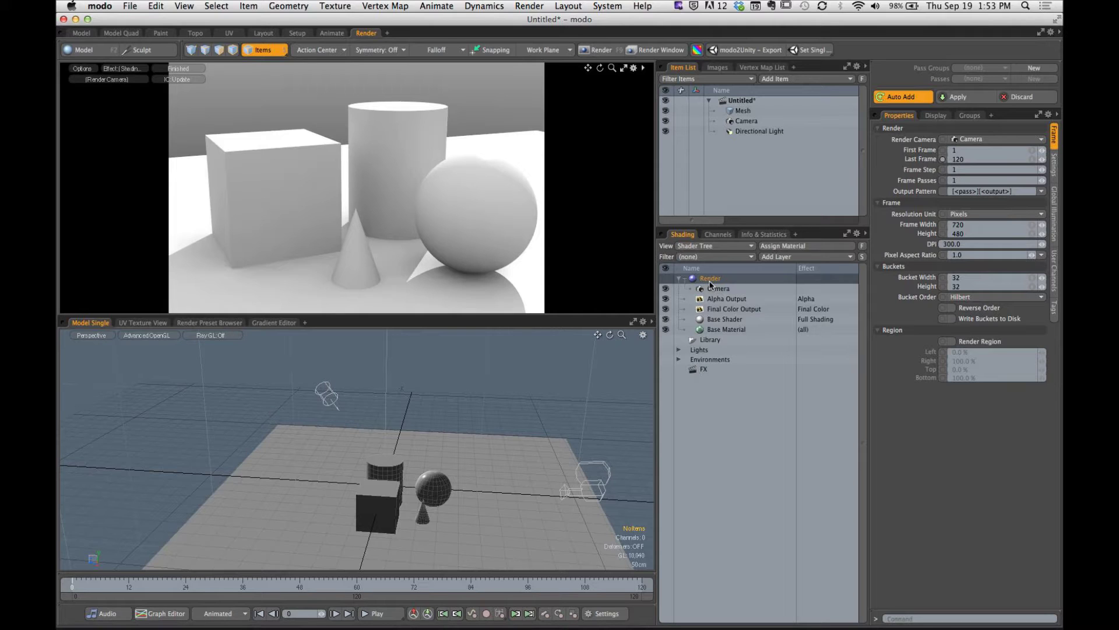
click(711, 287)
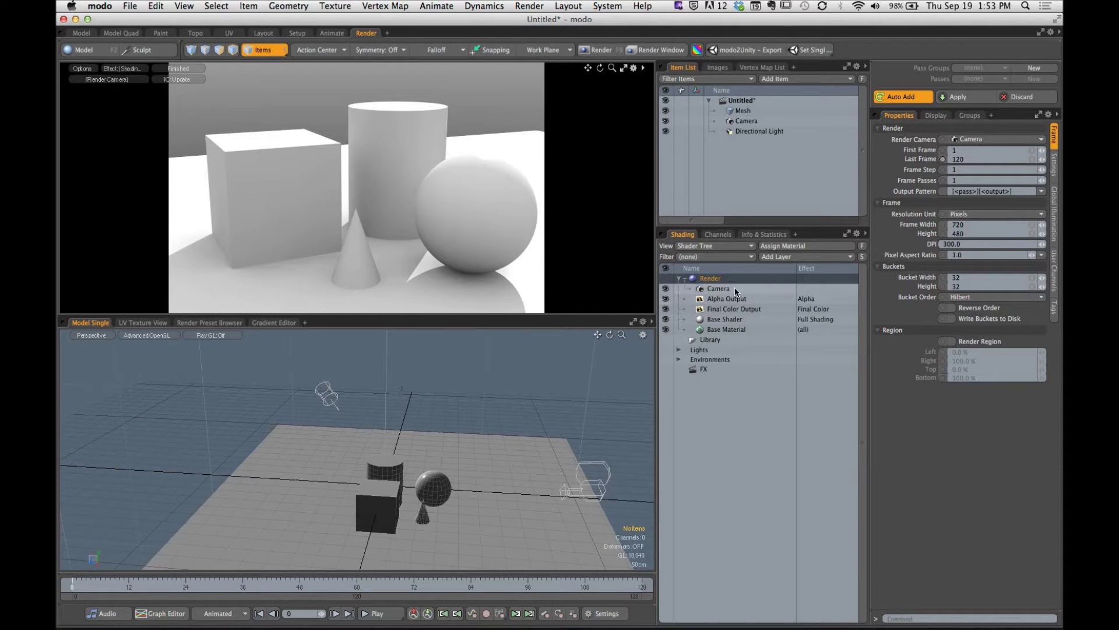
click(735, 302)
click(736, 309)
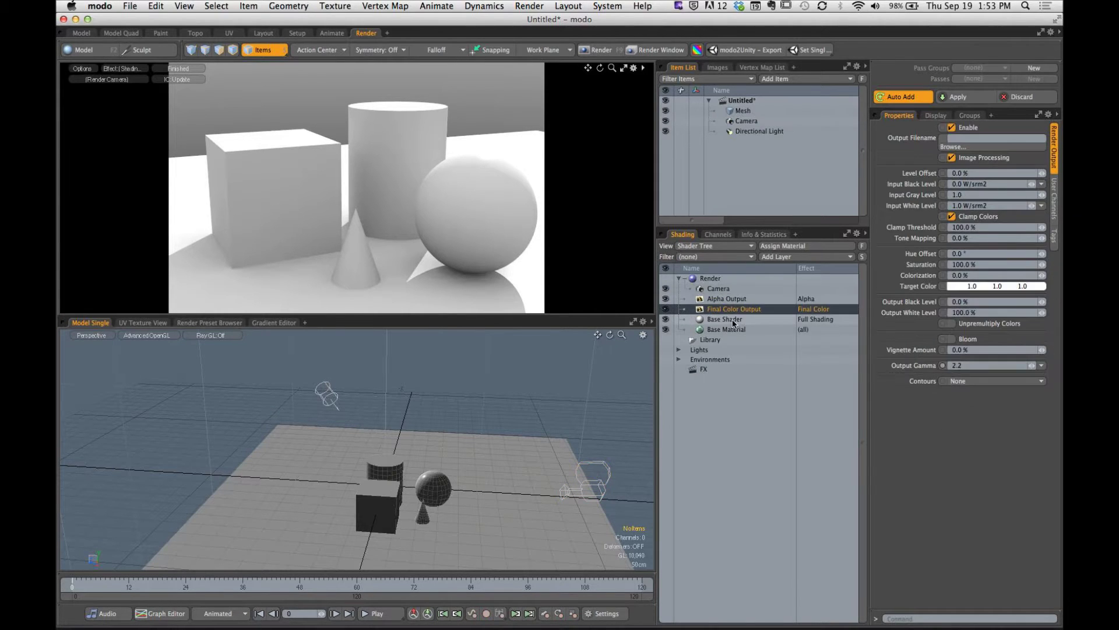
click(733, 319)
click(729, 329)
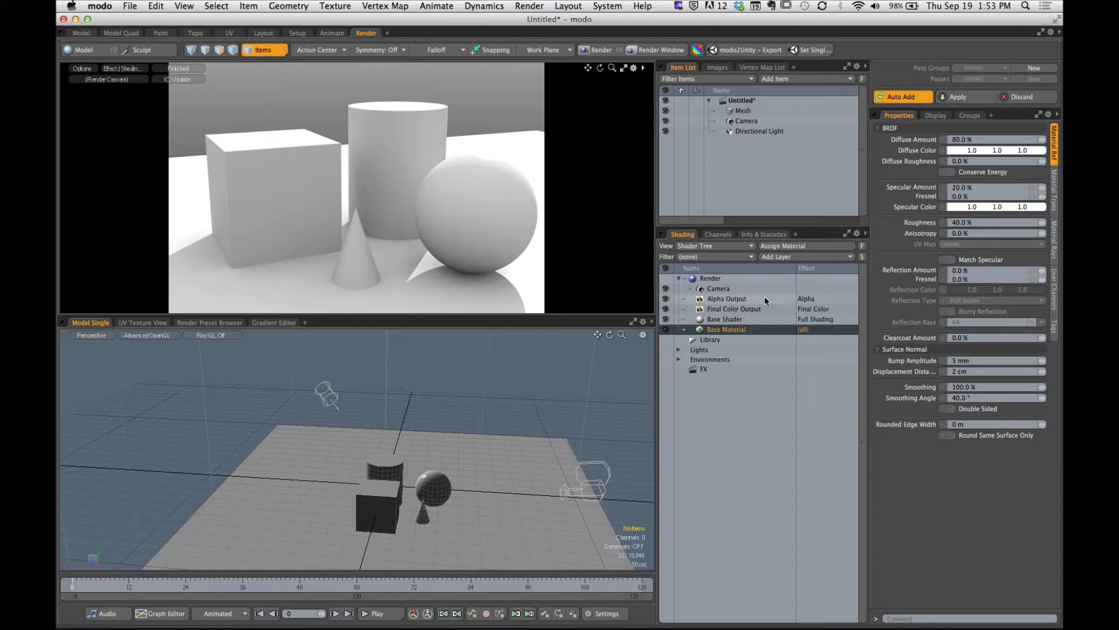
click(738, 319)
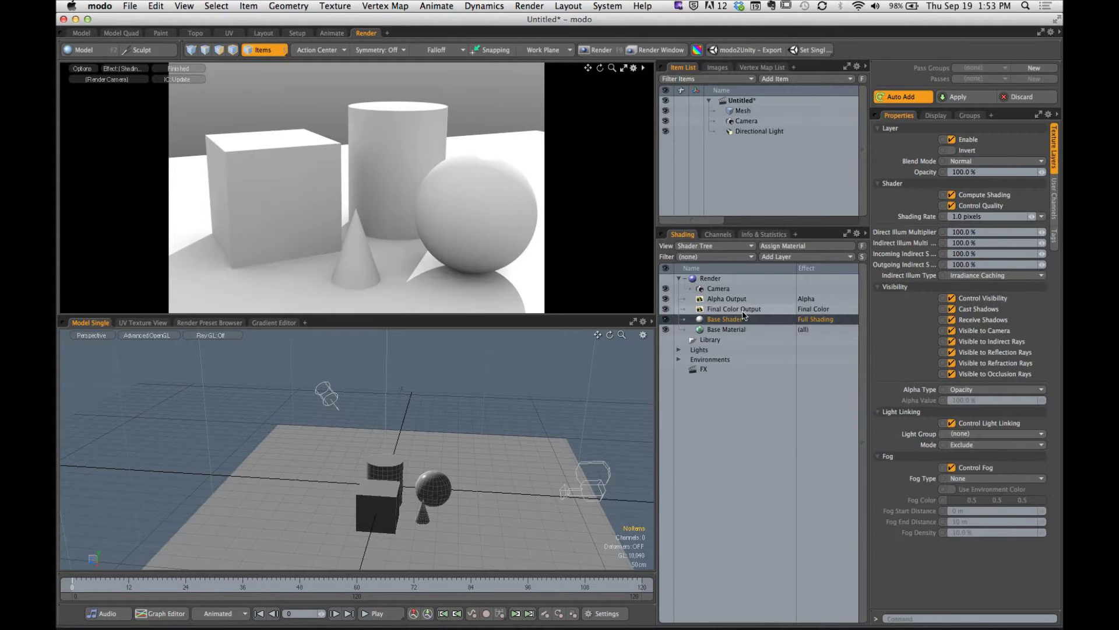
click(741, 309)
click(741, 300)
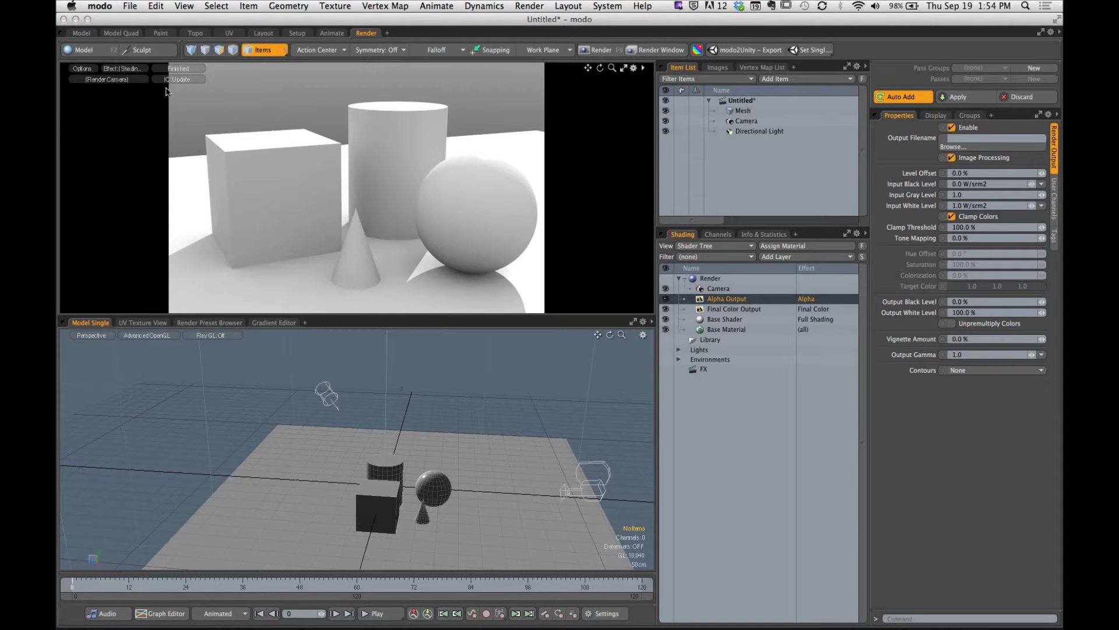
drag(163, 87, 576, 248)
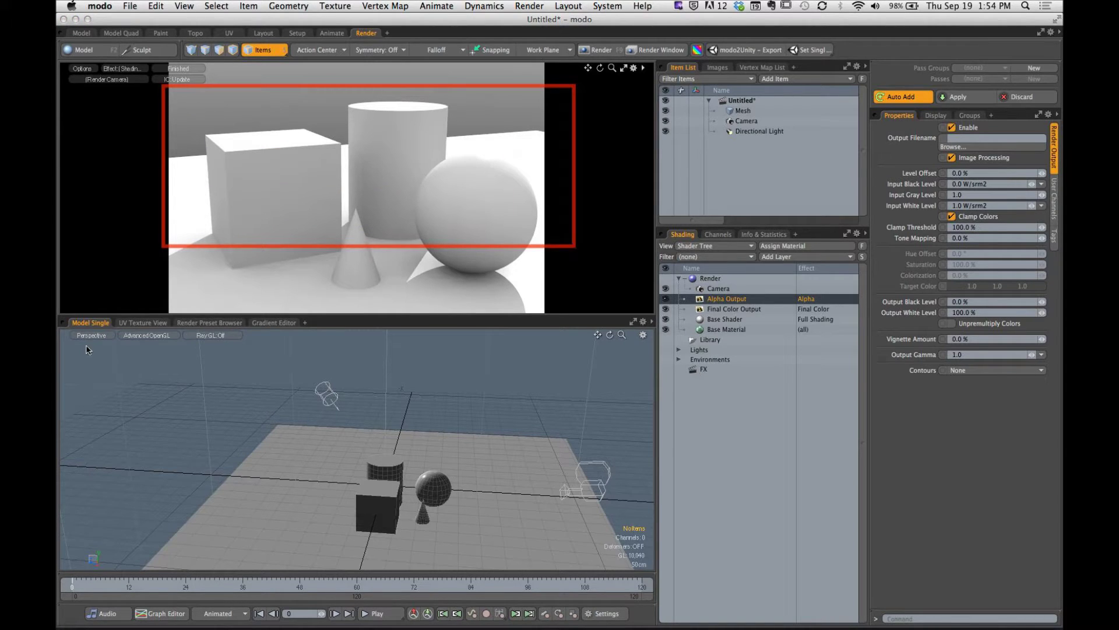
drag(79, 349, 651, 554)
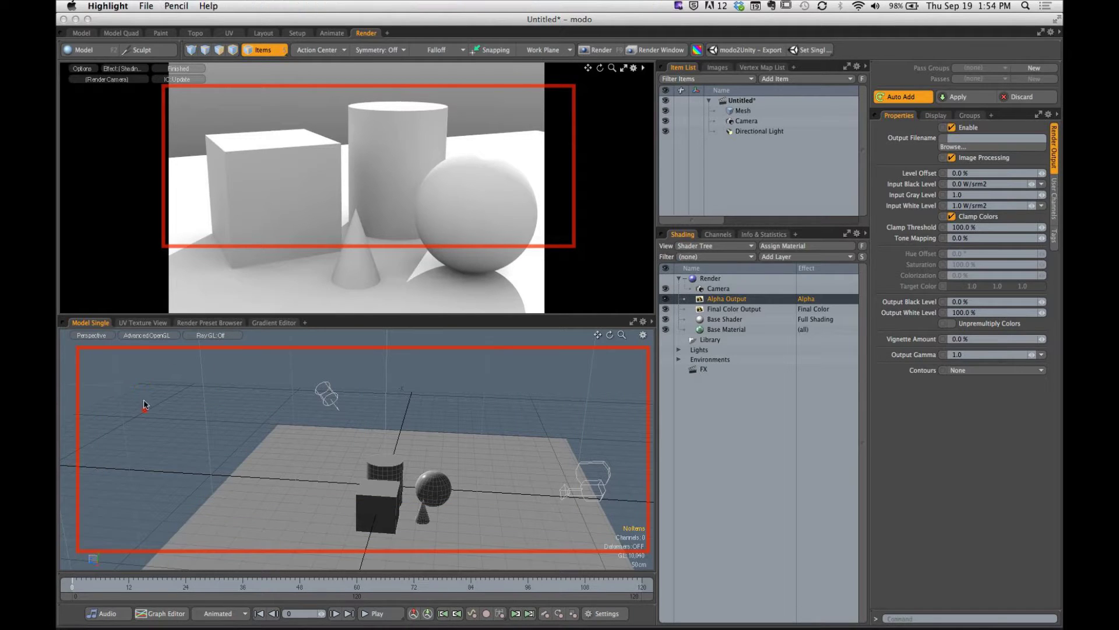
drag(145, 412, 142, 331)
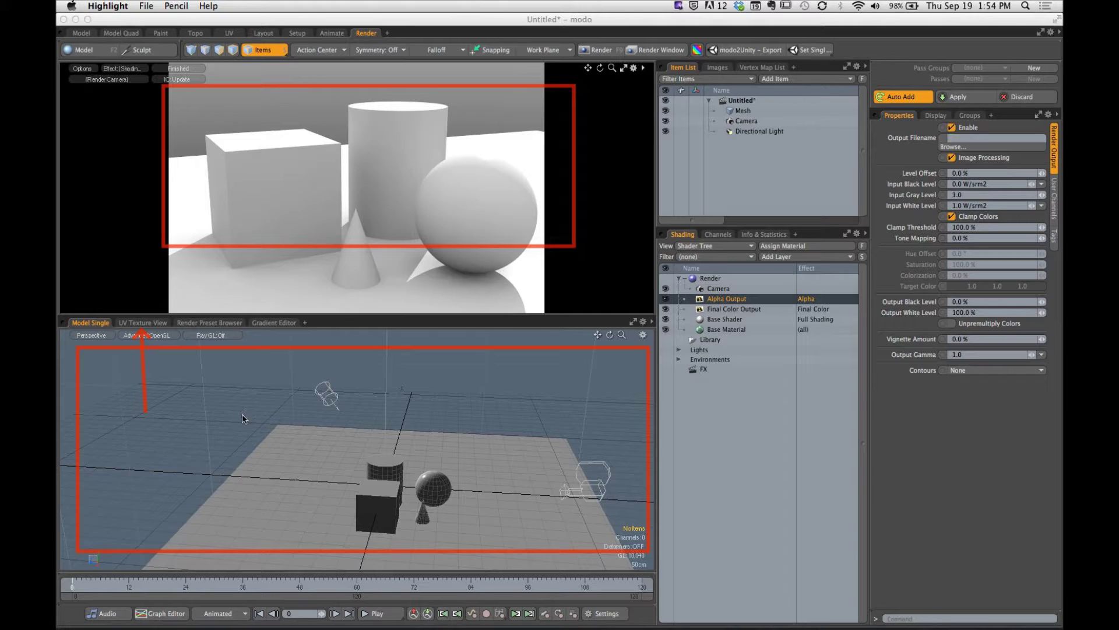
drag(208, 396, 213, 331)
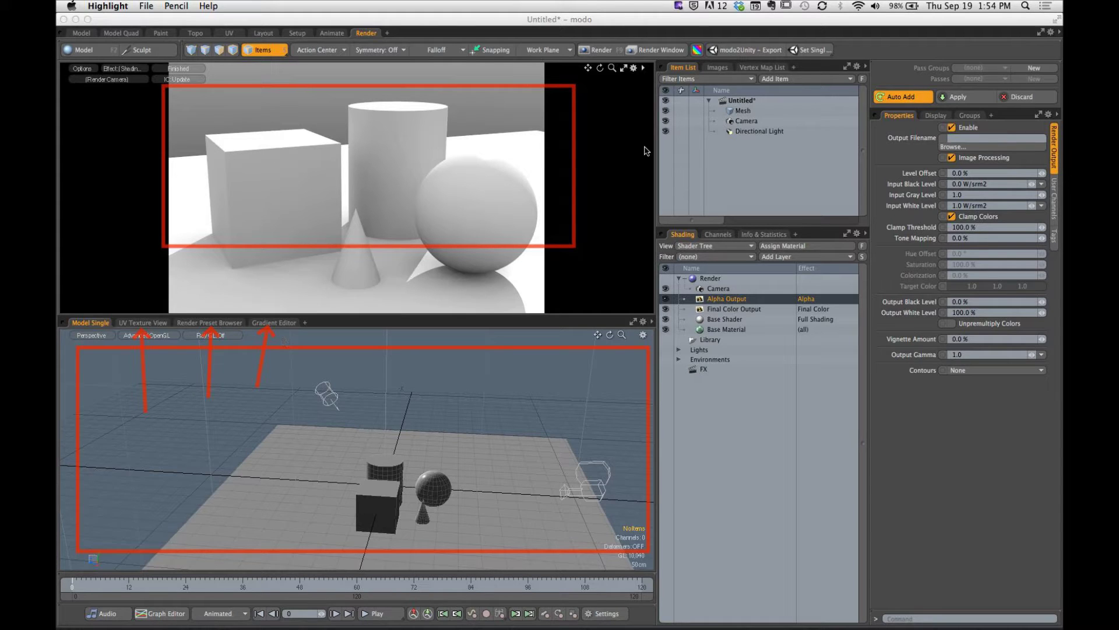
drag(661, 63, 859, 223)
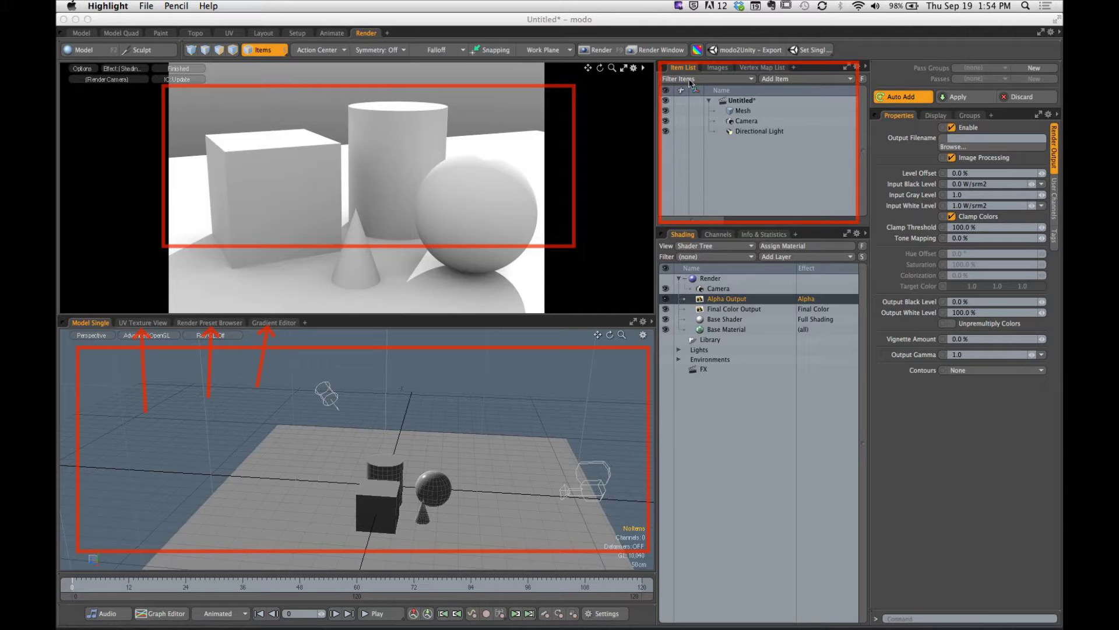
mouse_move(691, 84)
mouse_down()
mouse_move(801, 110)
mouse_move(760, 197)
mouse_move(727, 210)
mouse_up()
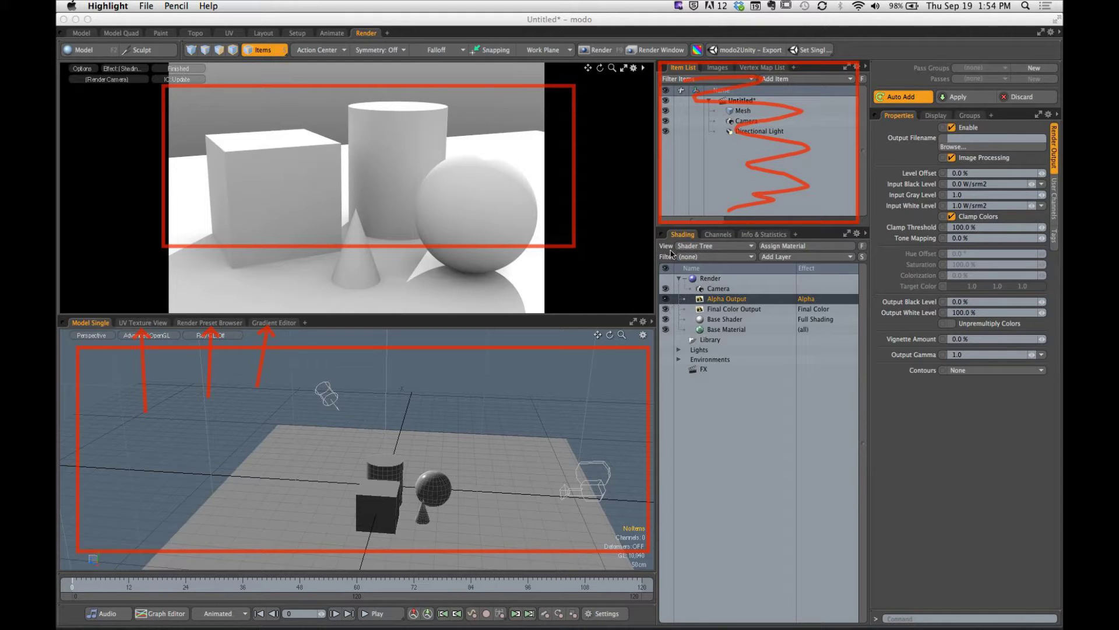
mouse_move(657, 233)
mouse_down()
mouse_move(663, 288)
mouse_move(842, 586)
mouse_move(863, 590)
mouse_up()
mouse_move(689, 250)
mouse_down()
mouse_move(765, 250)
mouse_move(679, 280)
mouse_move(747, 393)
mouse_move(755, 462)
mouse_up()
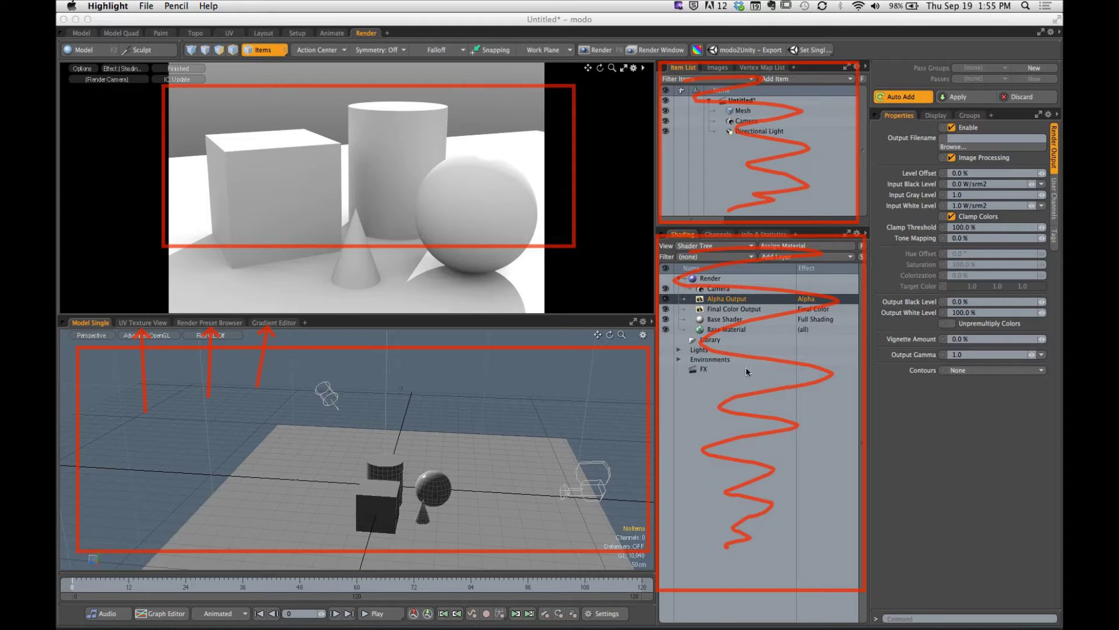
drag(739, 378, 901, 138)
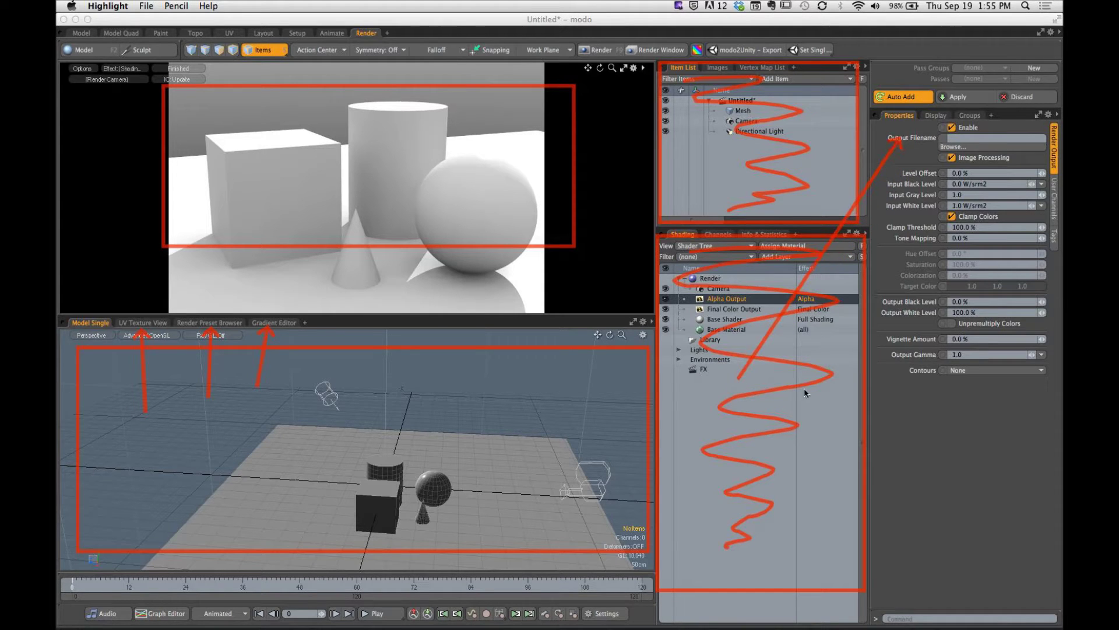
drag(769, 449, 926, 175)
mouse_move(790, 483)
mouse_down()
mouse_move(854, 407)
mouse_move(914, 280)
mouse_up()
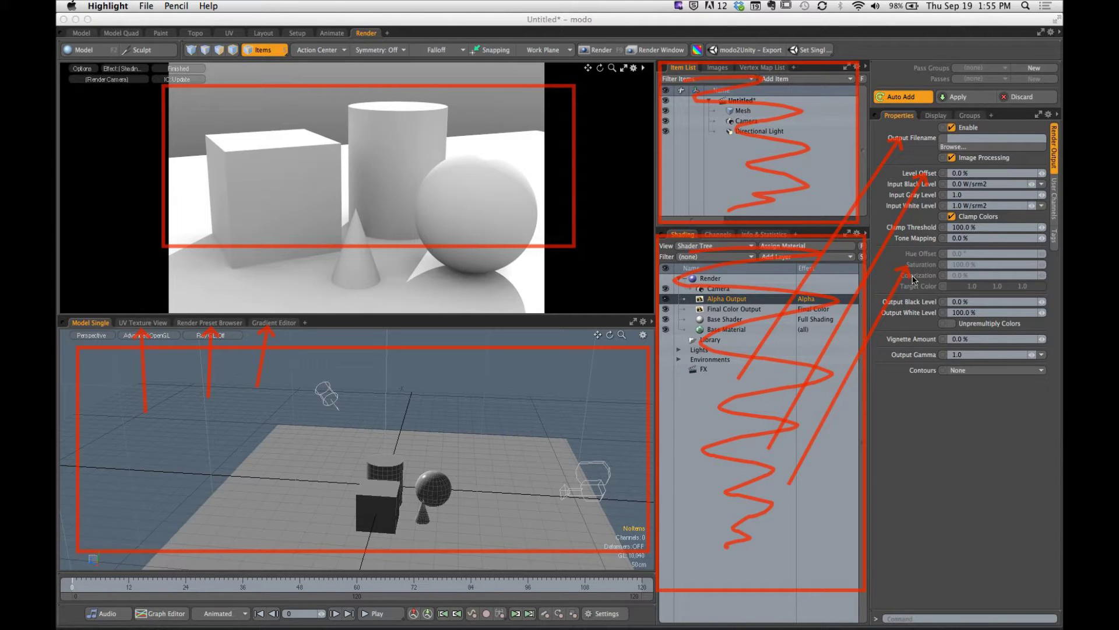
mouse_move(862, 46)
mouse_down()
mouse_move(906, 82)
mouse_move(1061, 123)
mouse_up()
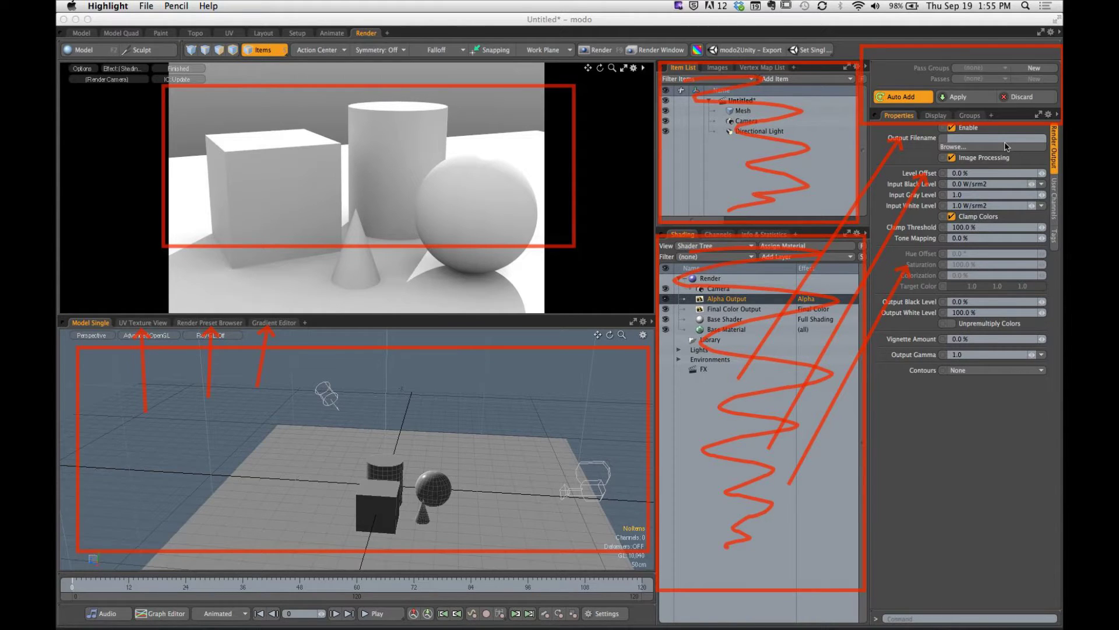
key(Escape)
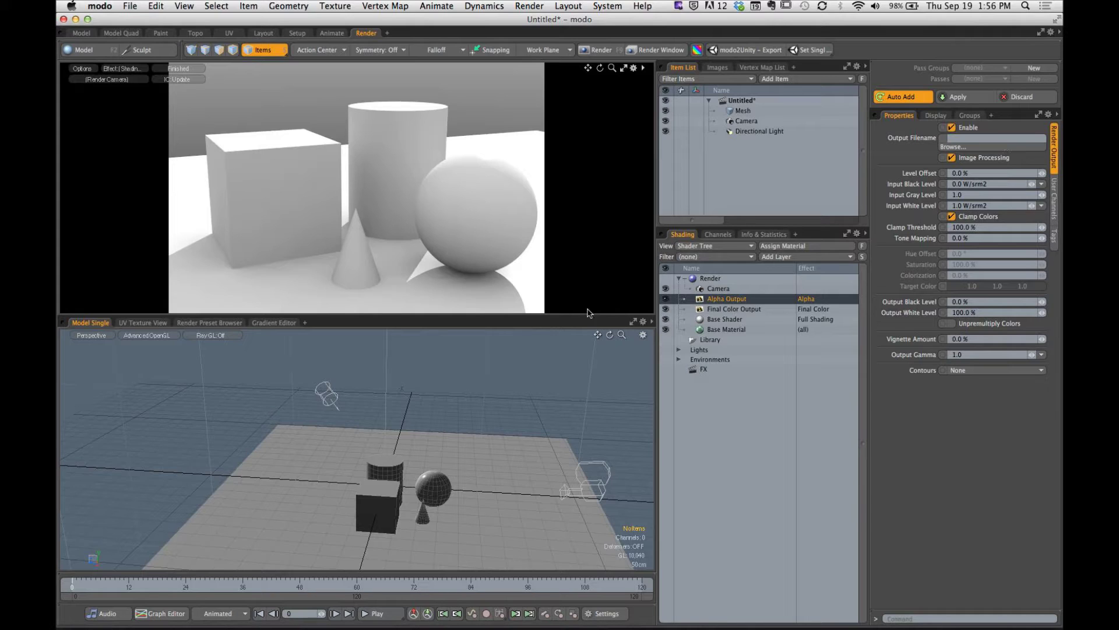
Maximize the render preview and set the Base Material's diffuse color to pure red (1.0, 0.0, 0.0).
click(623, 69)
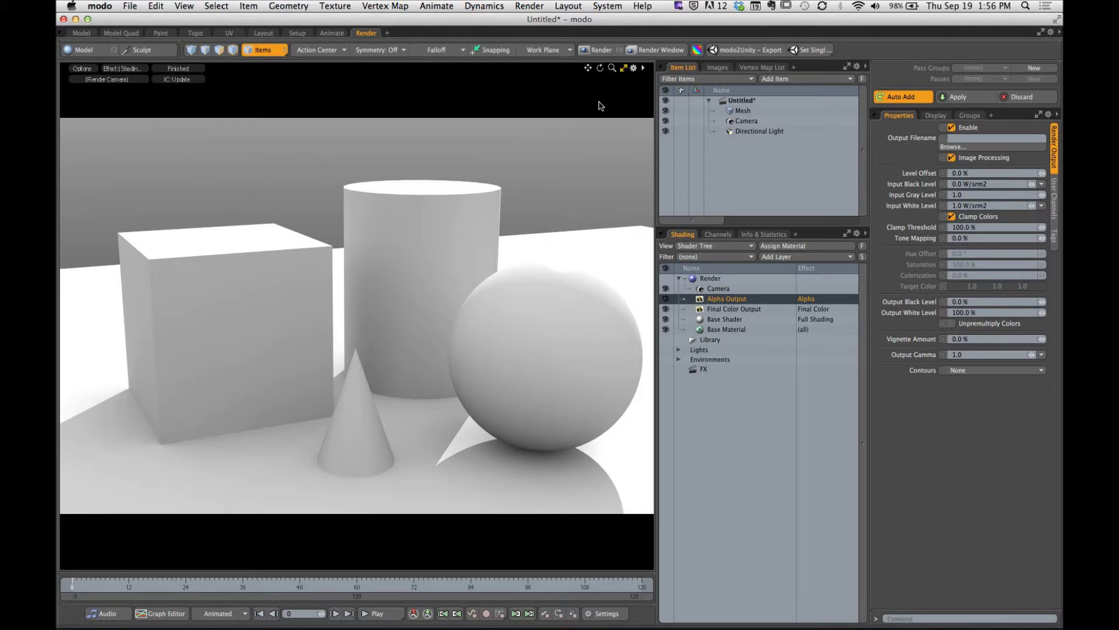
click(724, 330)
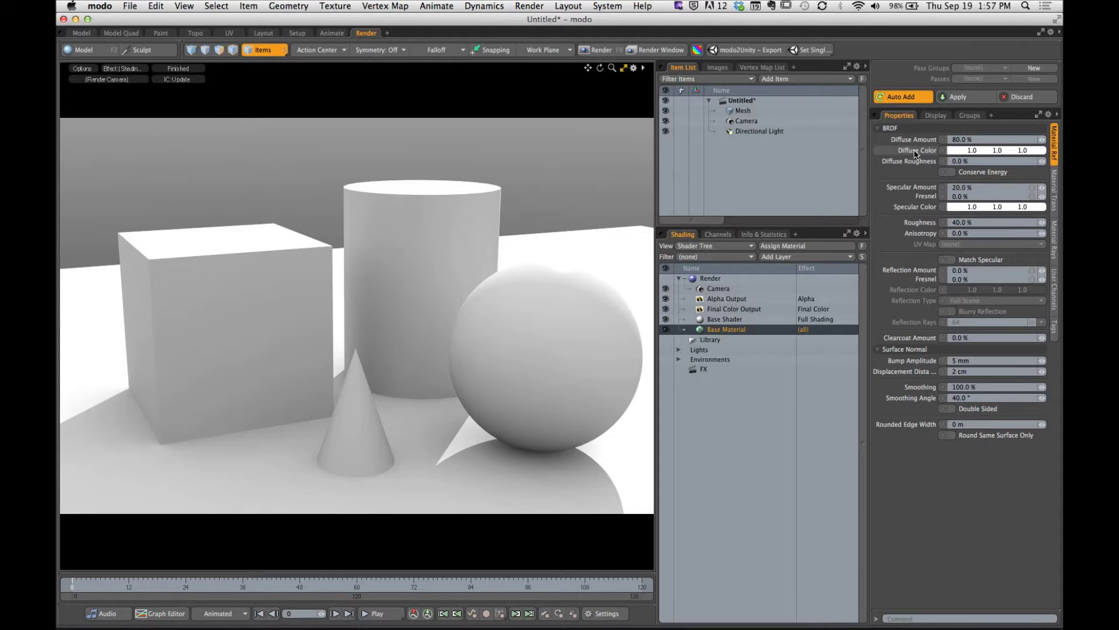
double_click(996, 151)
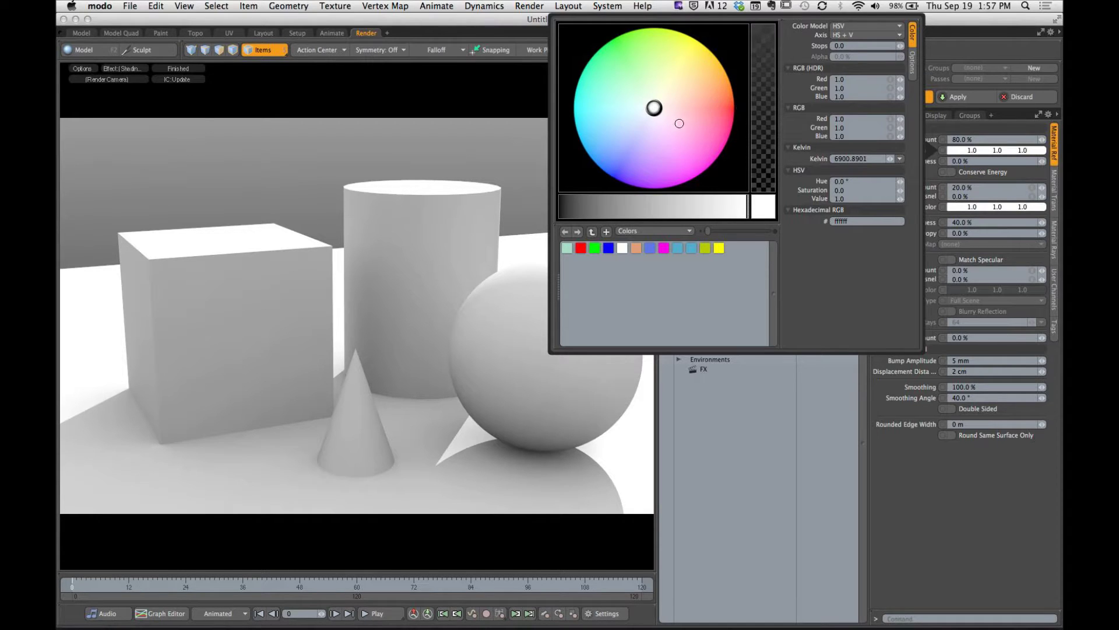
click(581, 248)
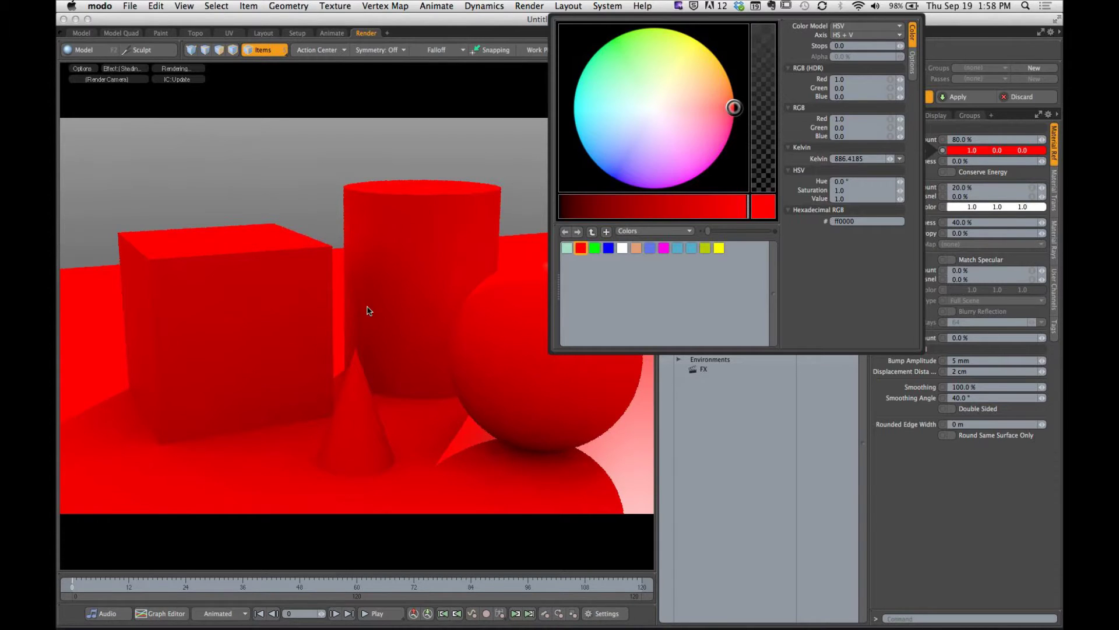
click(346, 325)
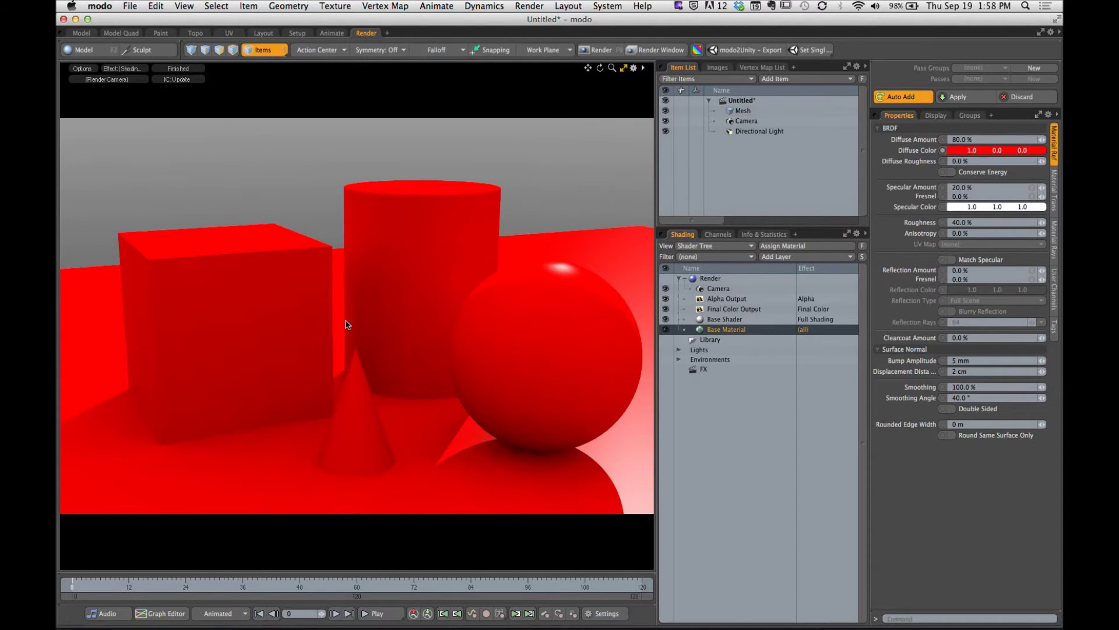
Add a torus primitive to the scene from the Model tools and close the tool palette.
click(85, 50)
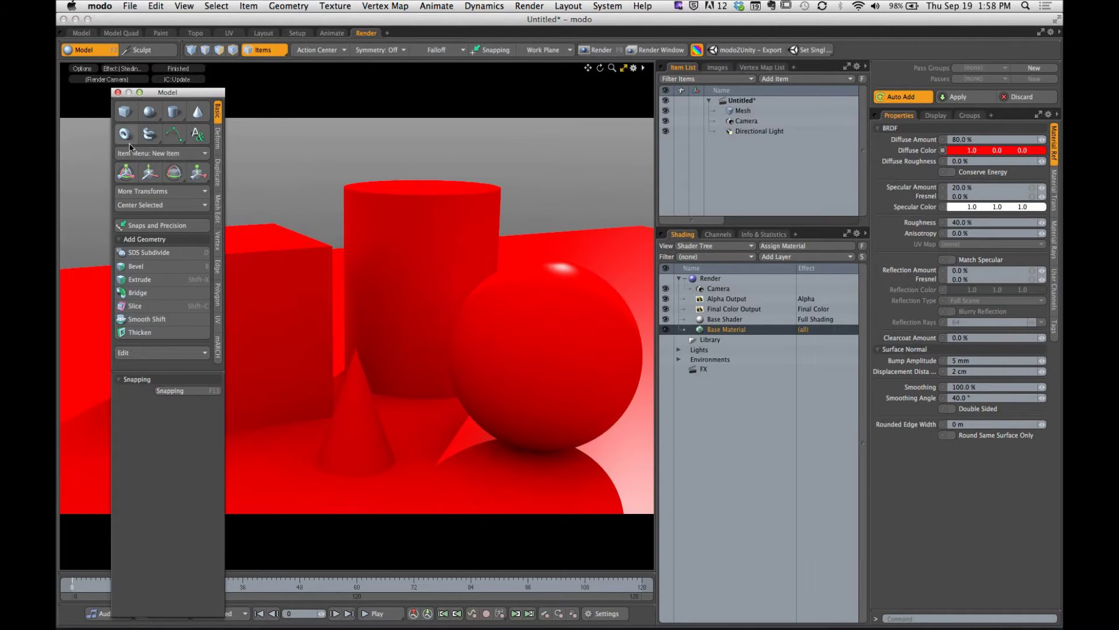
click(124, 134)
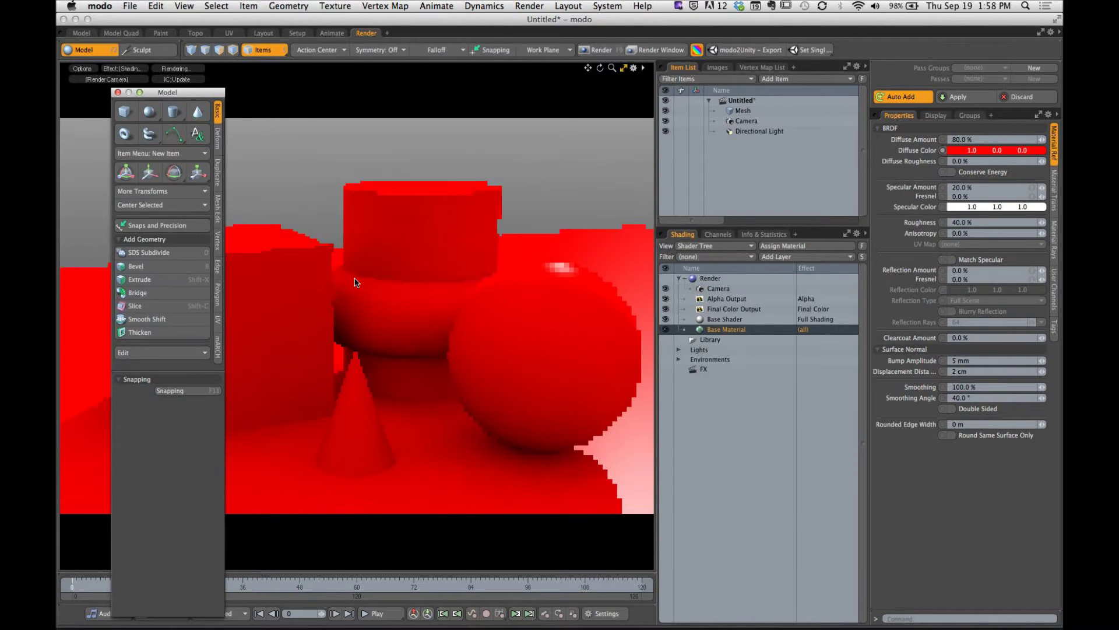
click(118, 92)
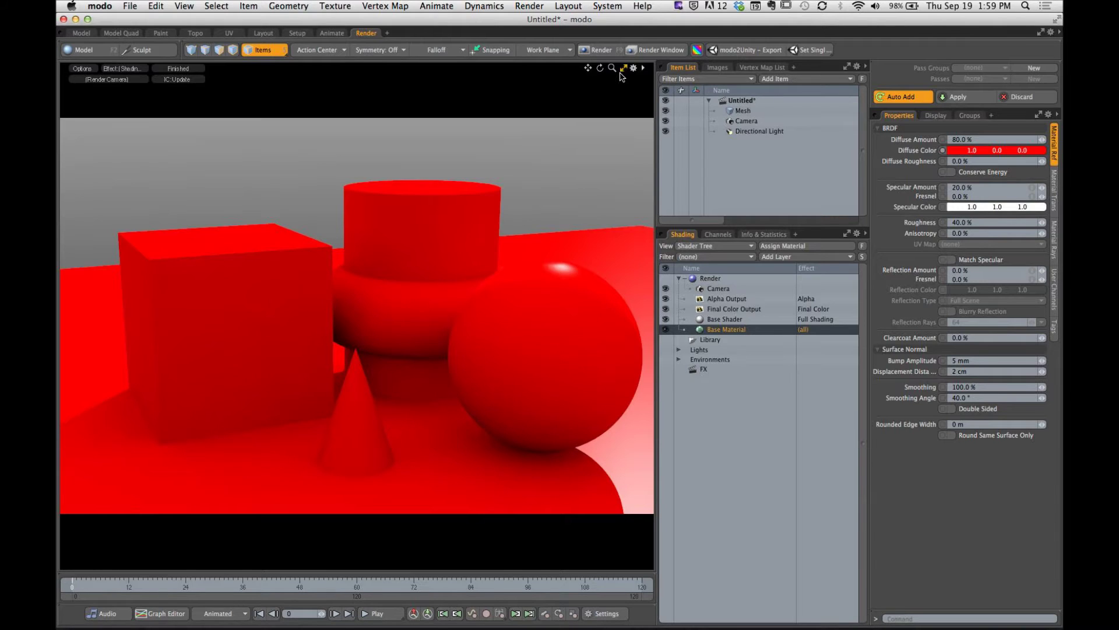
Restore the render preview to its normal size and bring the model view in close on the cube, cylinder, torus, cone and sphere.
click(622, 72)
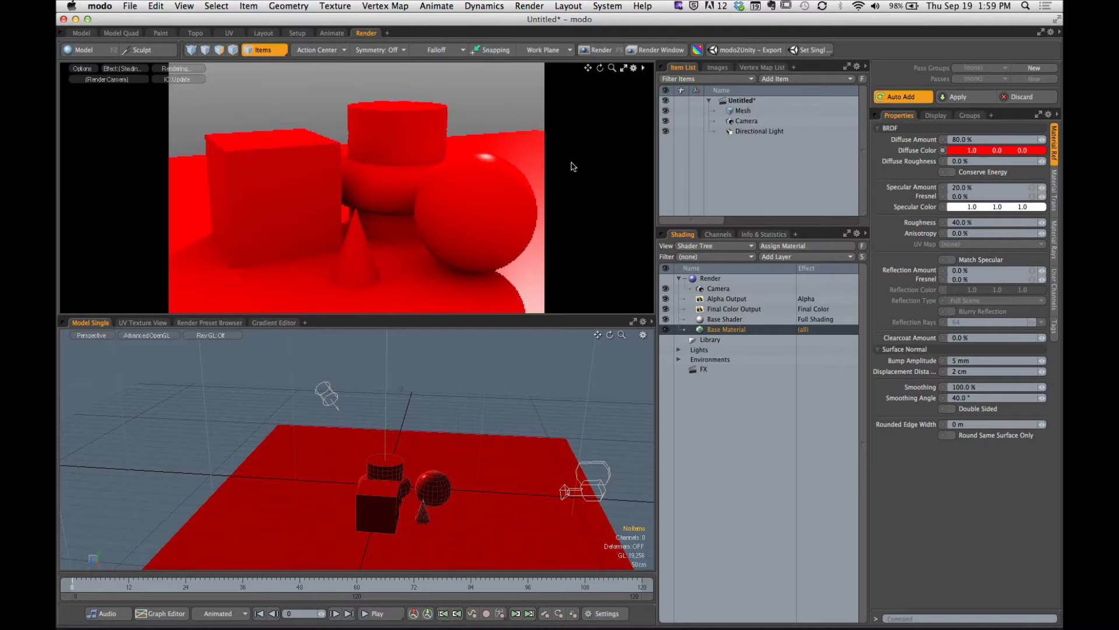
alt+drag(449, 428, 436, 413)
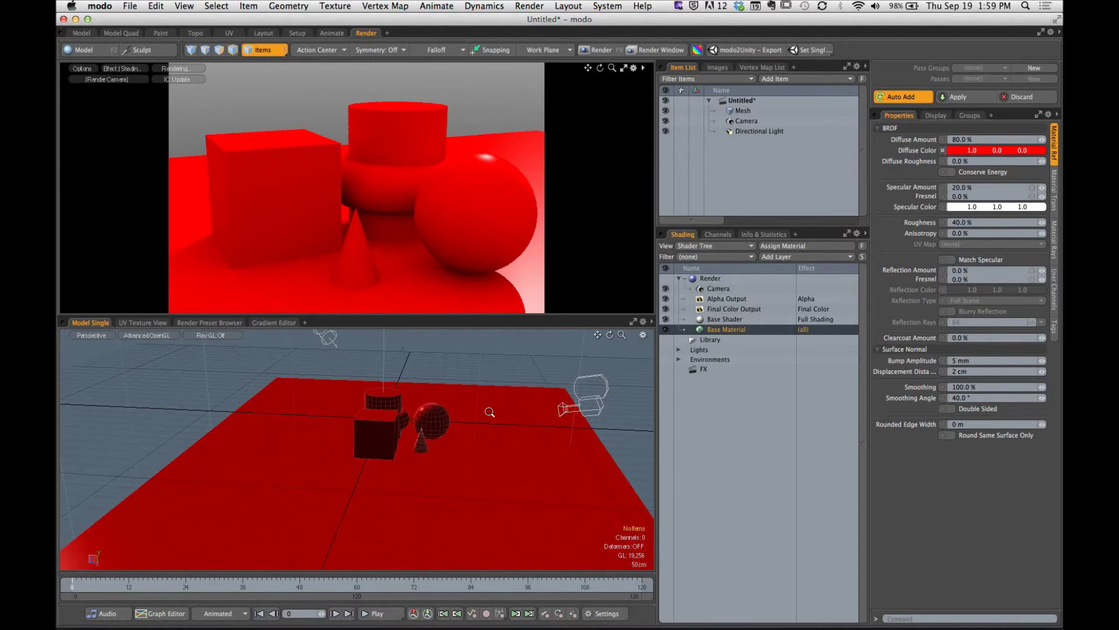
scroll(416, 418, up, 5)
scroll(416, 418, down, 6)
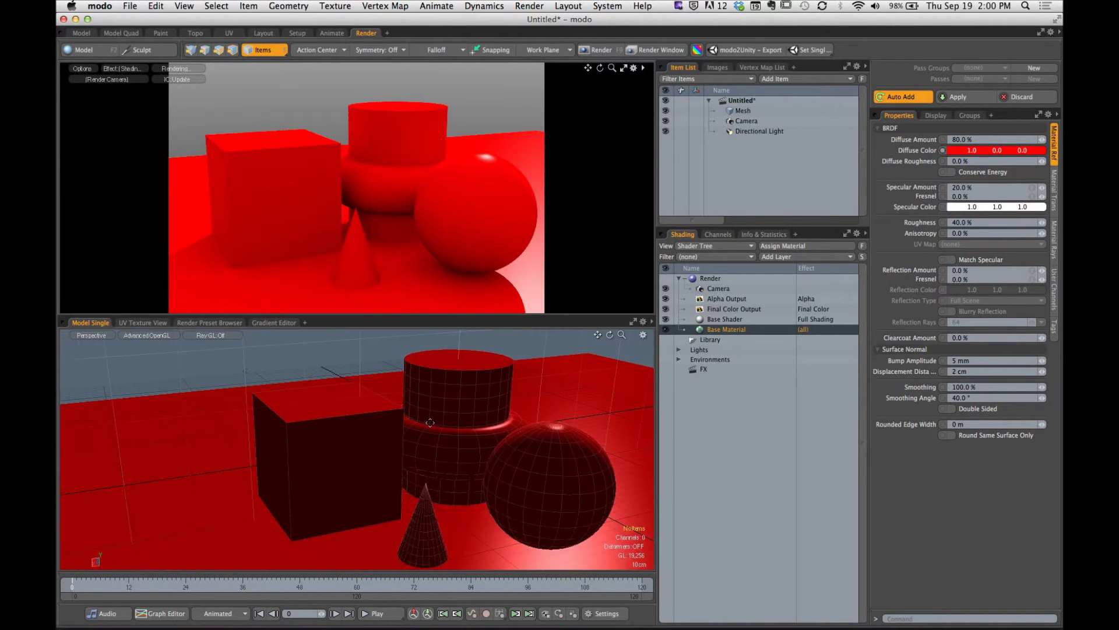
alt+drag(416, 418, 440, 426)
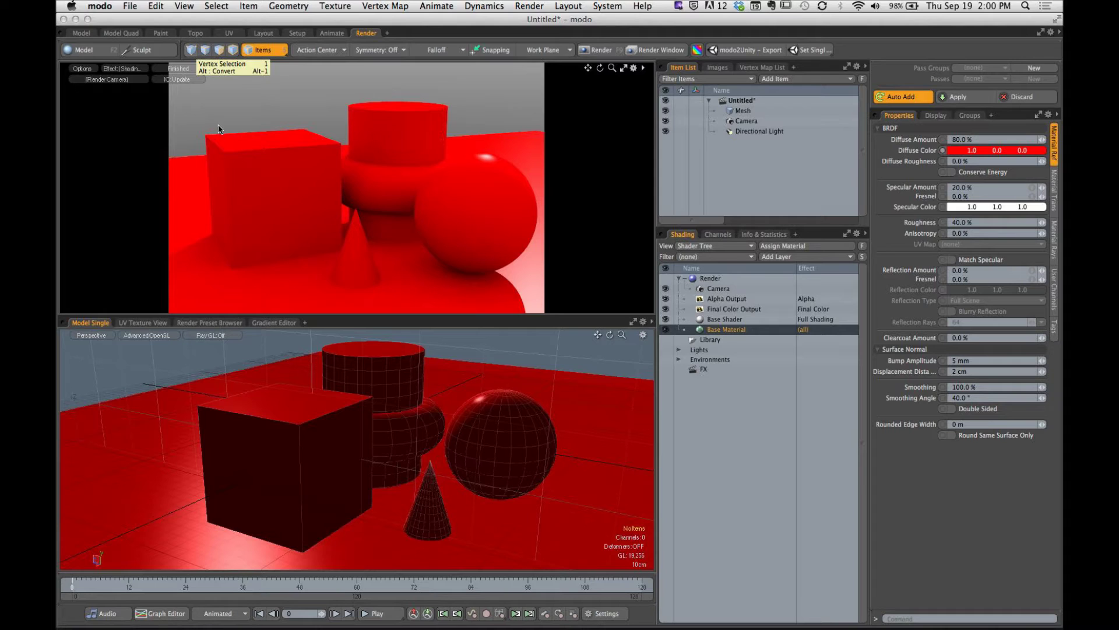
key(ctrl+alt+h)
drag(203, 120, 206, 68)
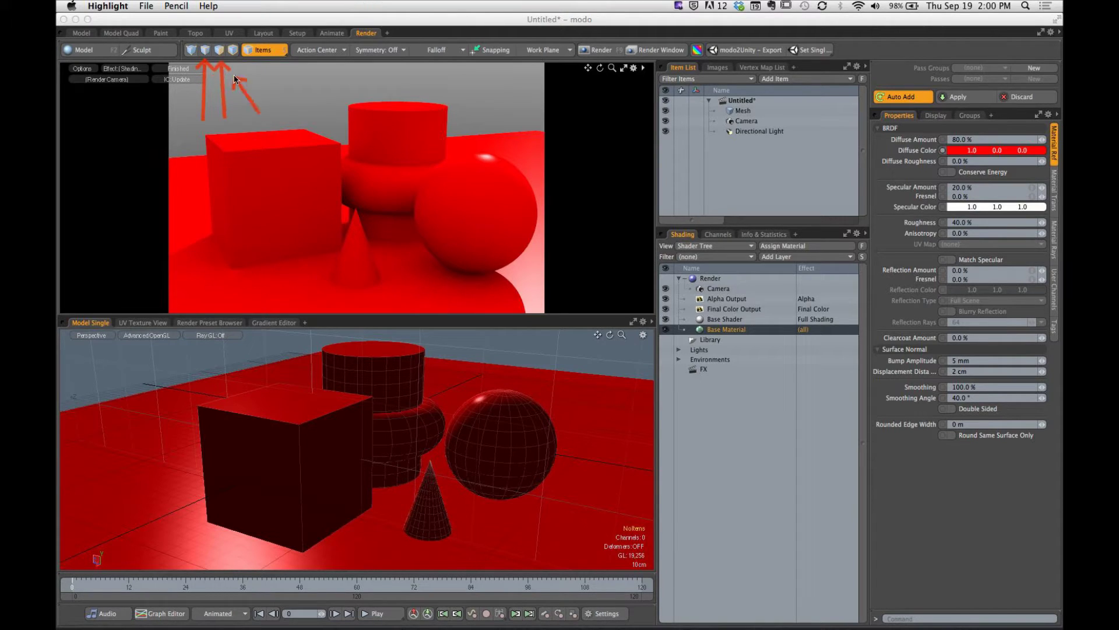
drag(235, 79, 239, 64)
drag(163, 114, 191, 65)
drag(166, 35, 267, 66)
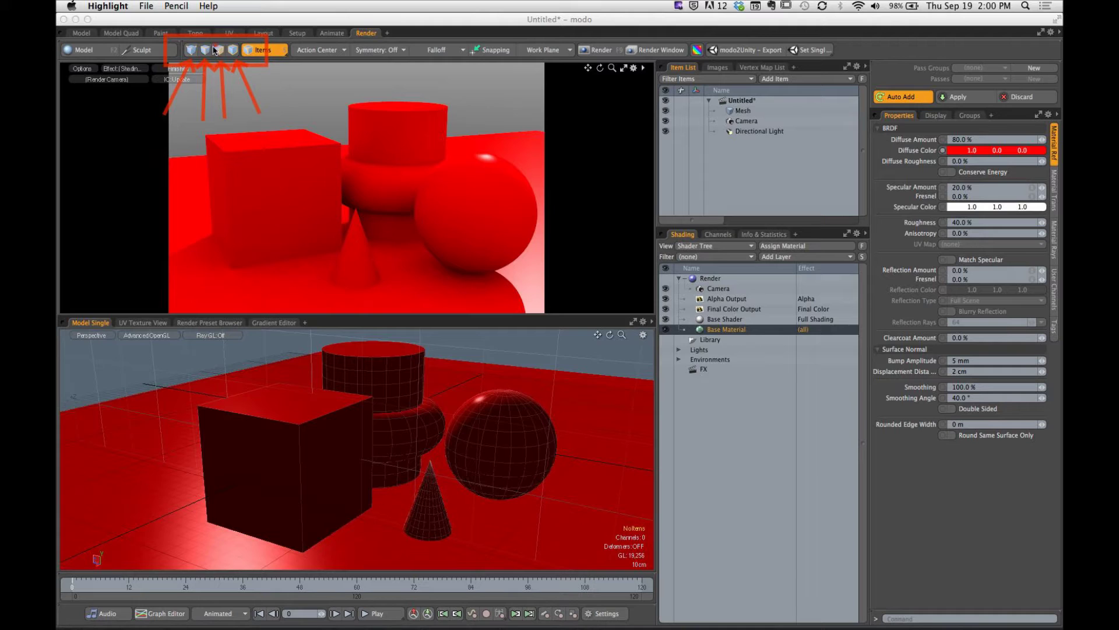
Clear the screen annotations, switch to polygon selection and select all polygons of the cube.
key(Escape)
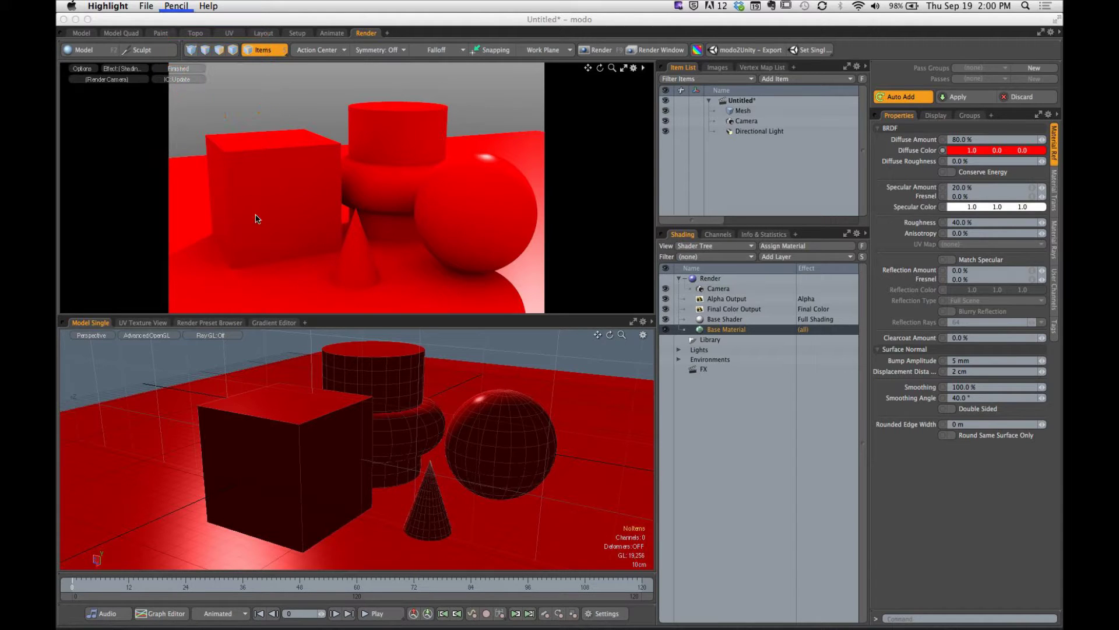
click(219, 50)
ctrl+alt+drag(330, 422, 303, 415)
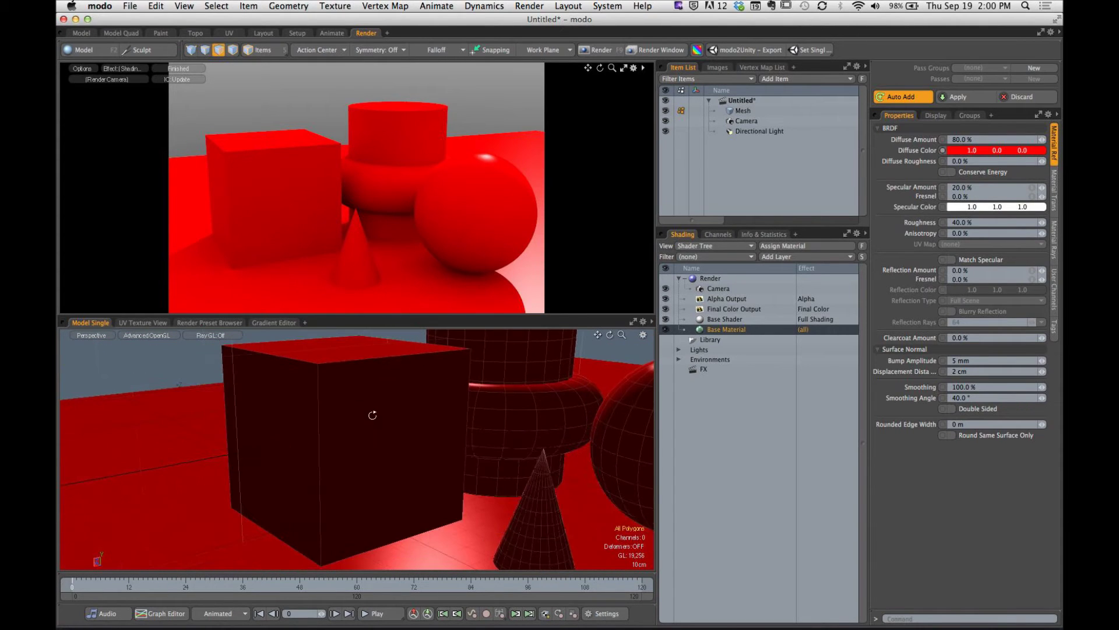
double_click(373, 419)
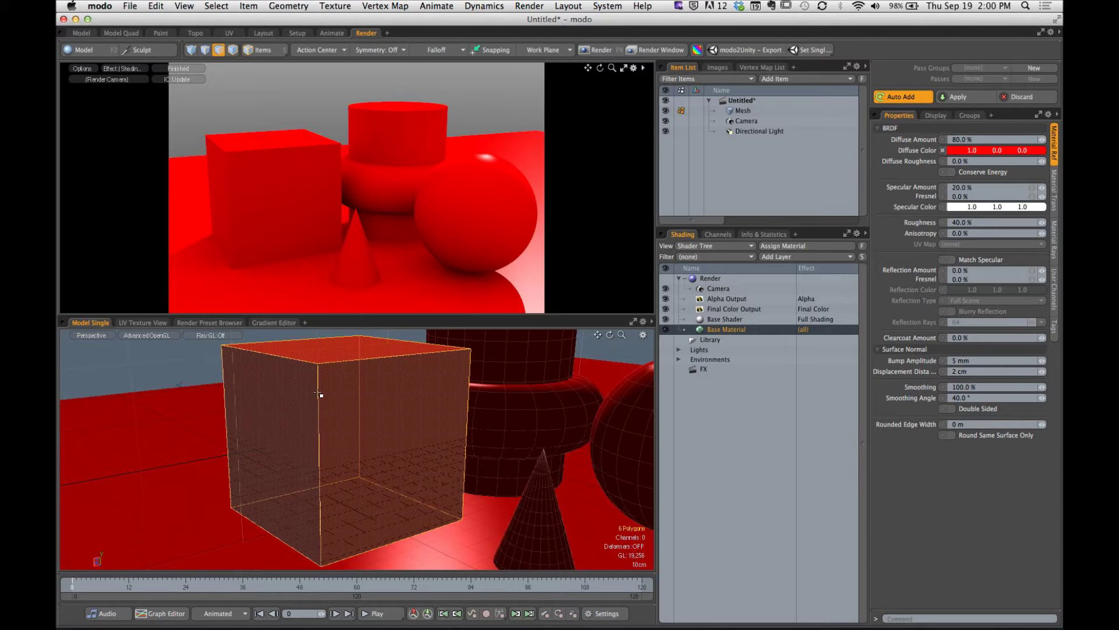
Assign the cube's polygons a new material named Green with the Spring green color (0.0, 1.0, 0.0).
key(m)
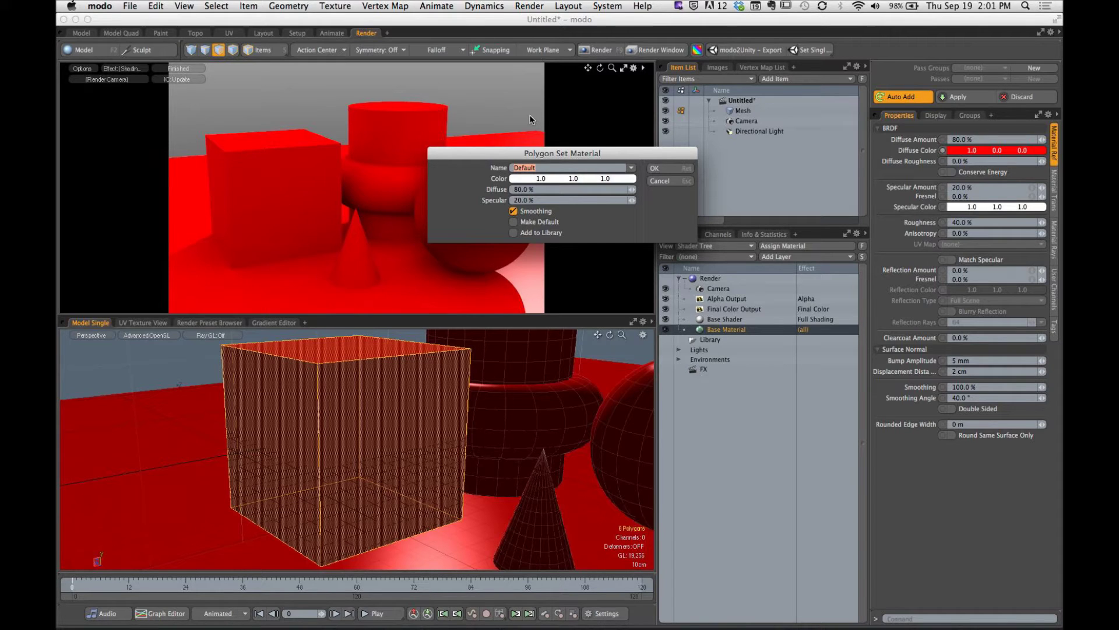
text(Green)
click(547, 180)
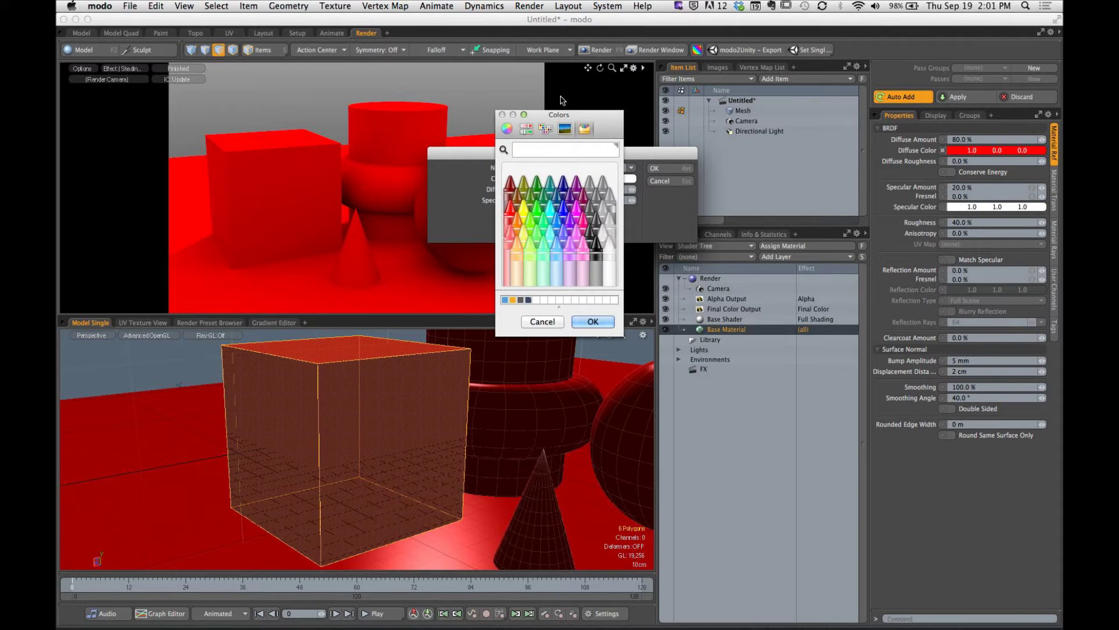
drag(558, 115, 538, 91)
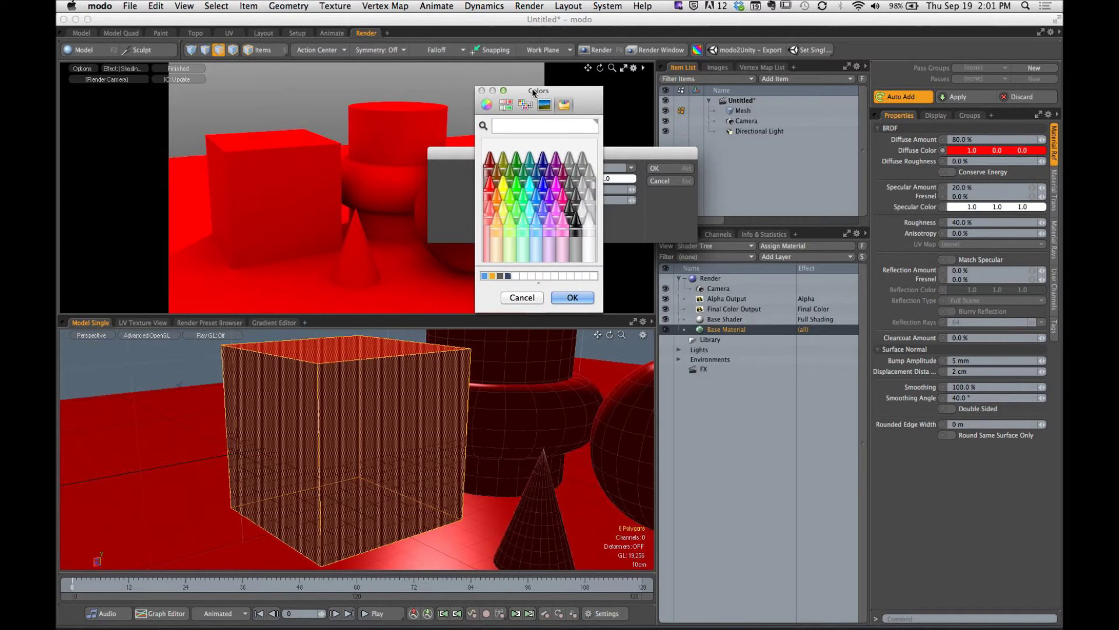
click(519, 180)
click(519, 184)
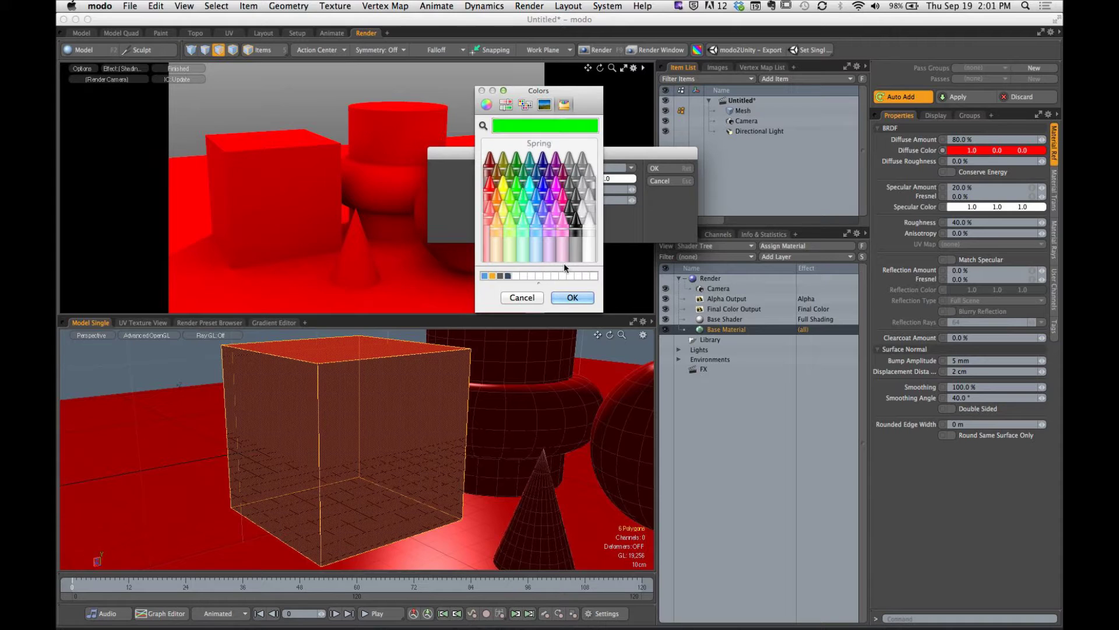
click(574, 297)
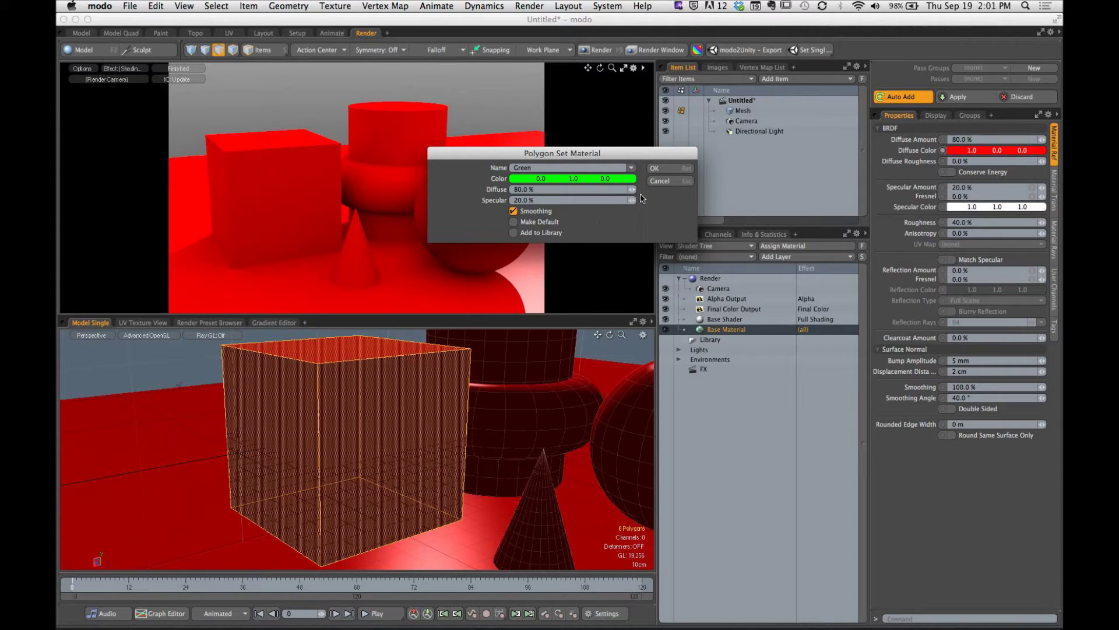
click(667, 167)
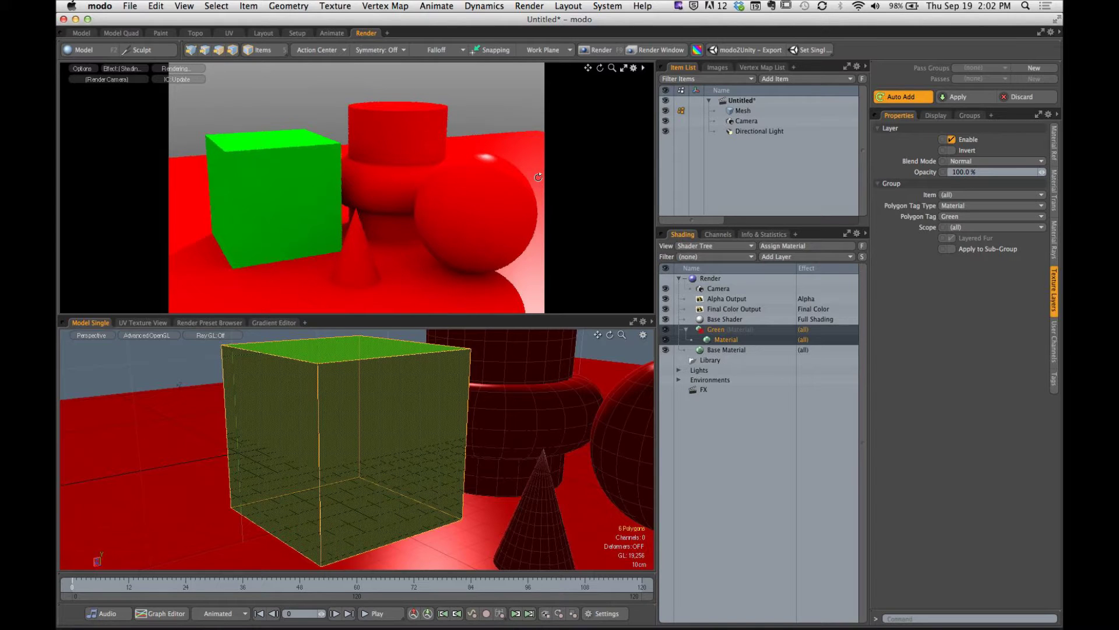
Examine the Green material group in the shader tree by collapsing and expanding it, and select the Material inside it.
key(3)
click(721, 360)
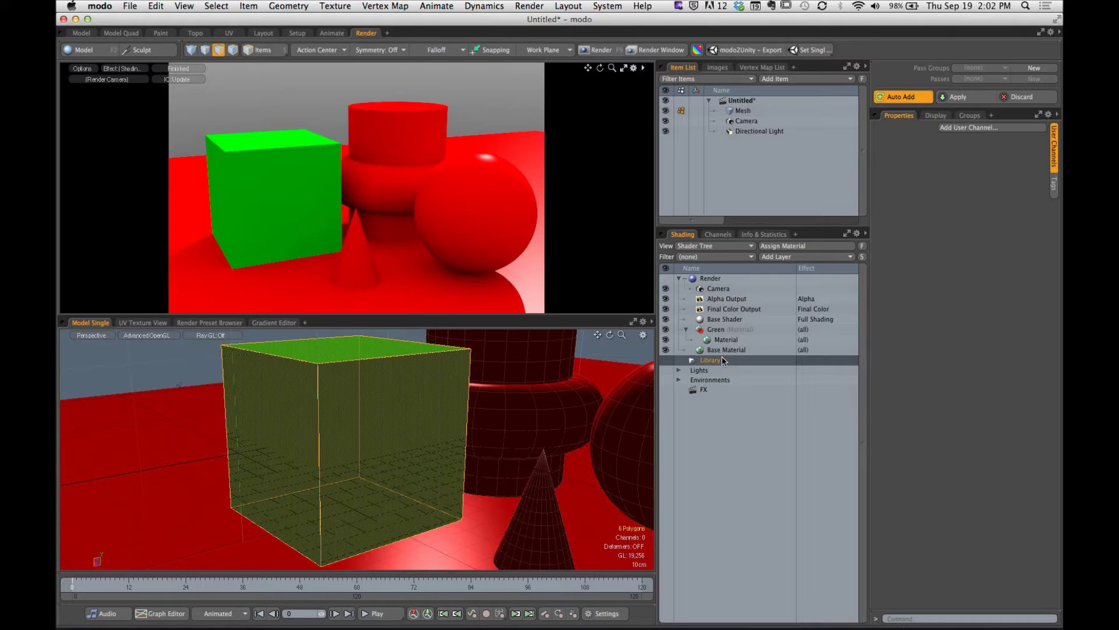
click(685, 331)
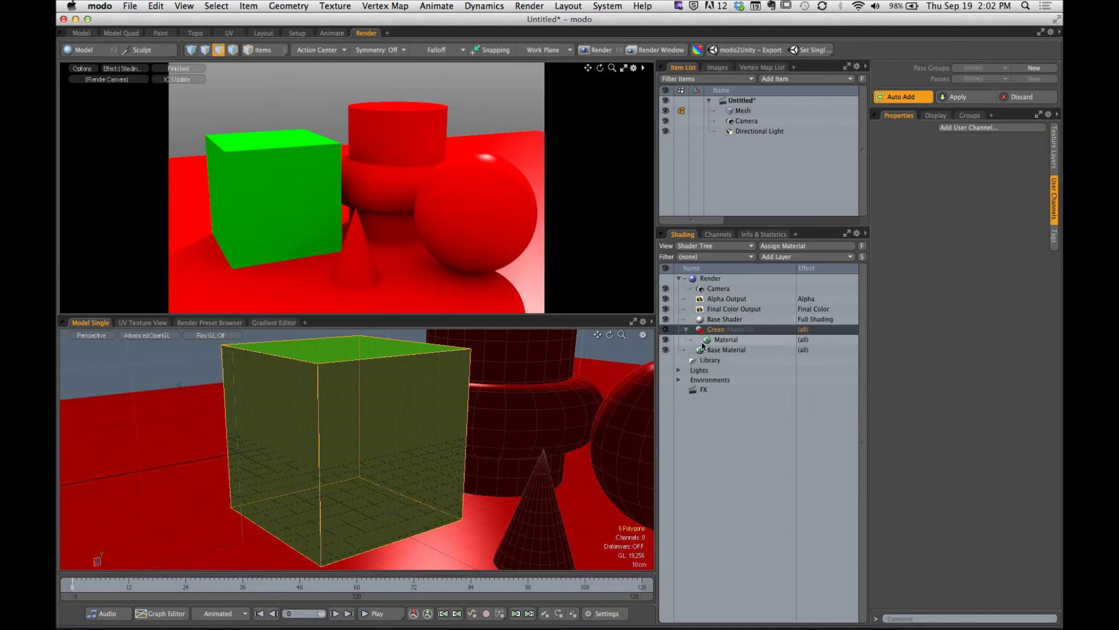
click(685, 331)
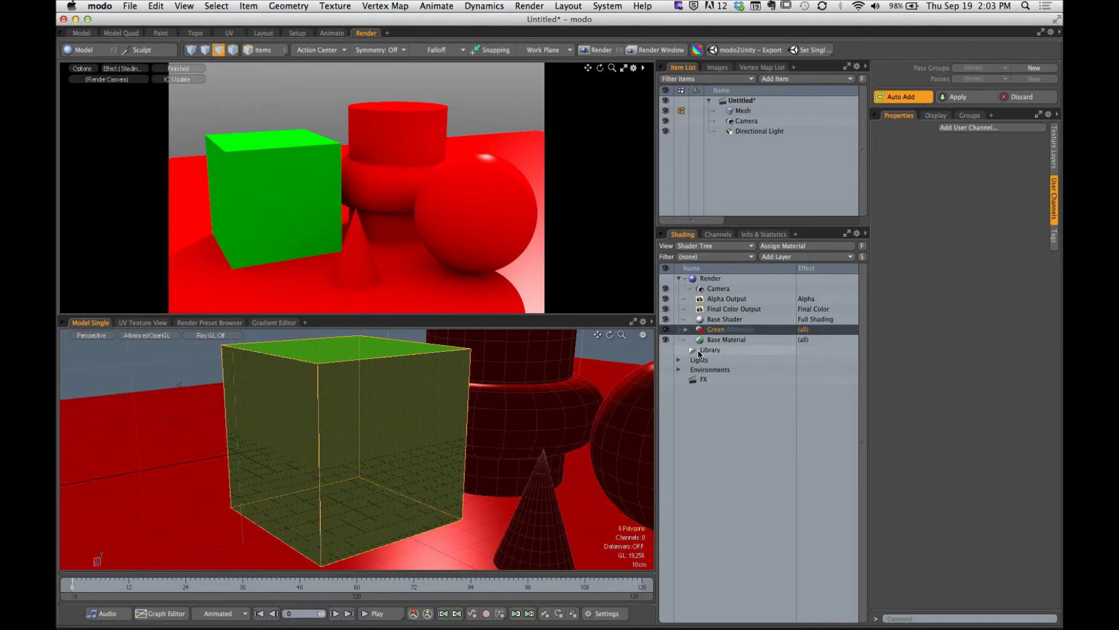
click(685, 331)
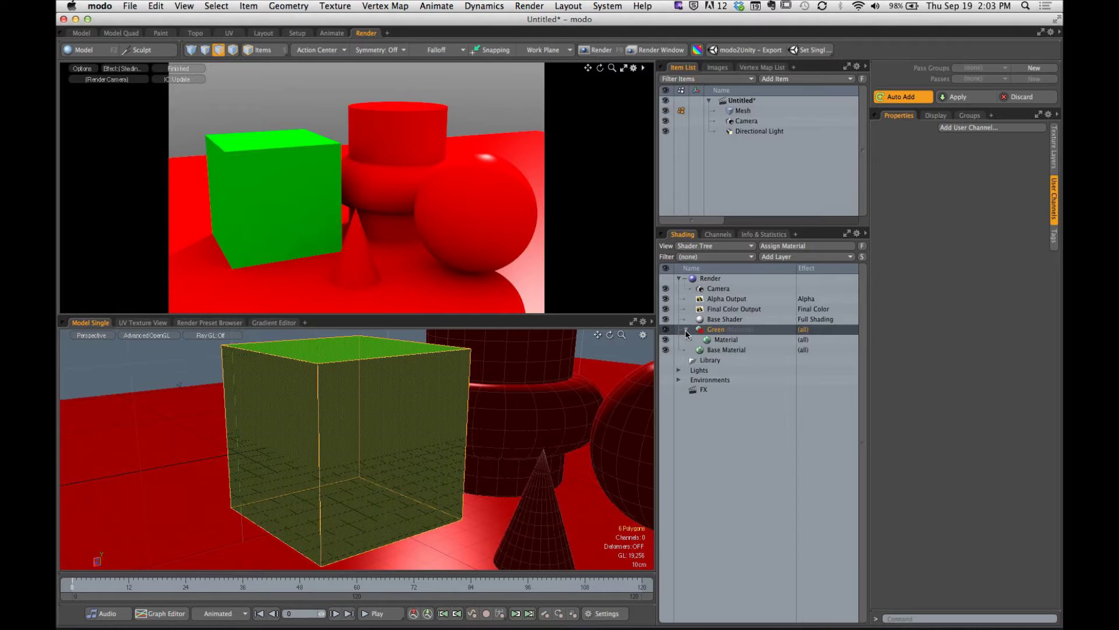
click(720, 341)
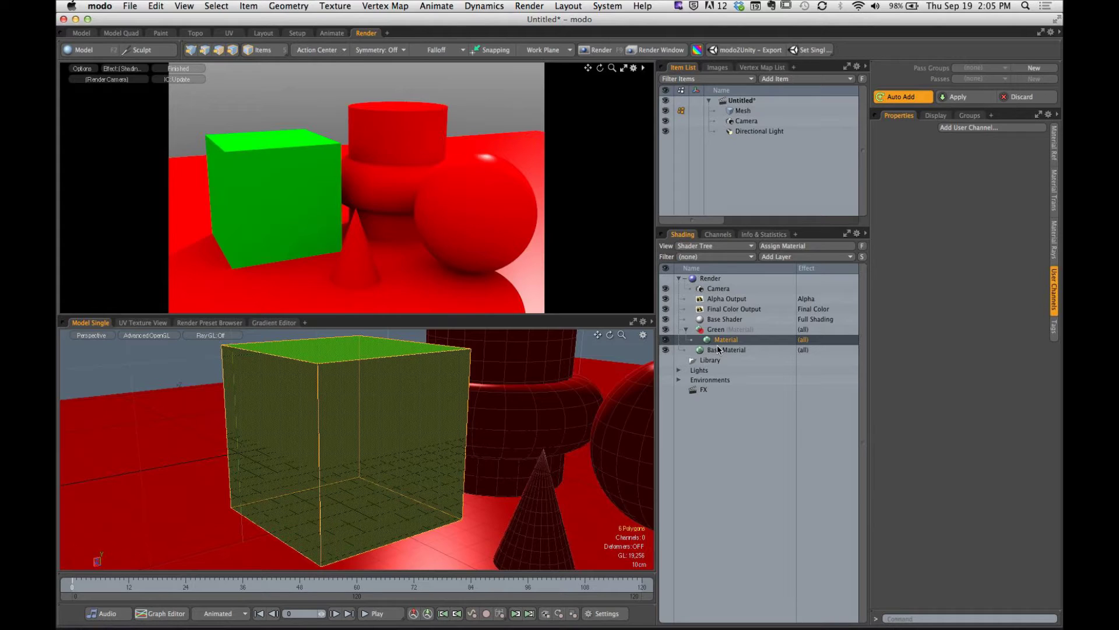
Select the cylinder's polygons and assign them a new material named Yellow with the Lemon color.
key(3)
alt+drag(467, 372, 445, 397)
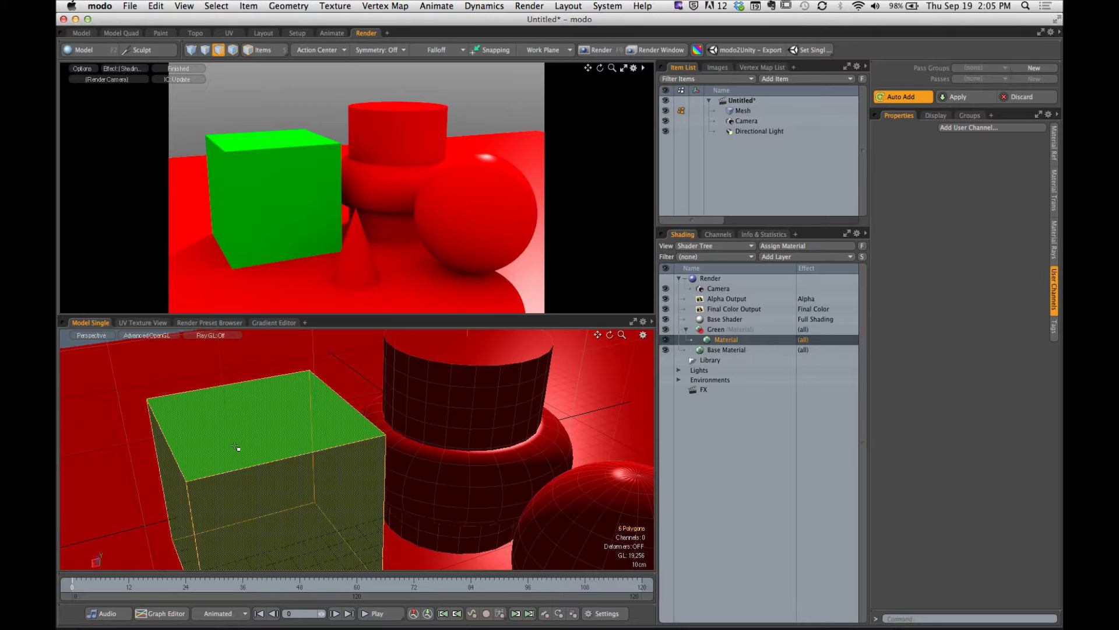
click(430, 385)
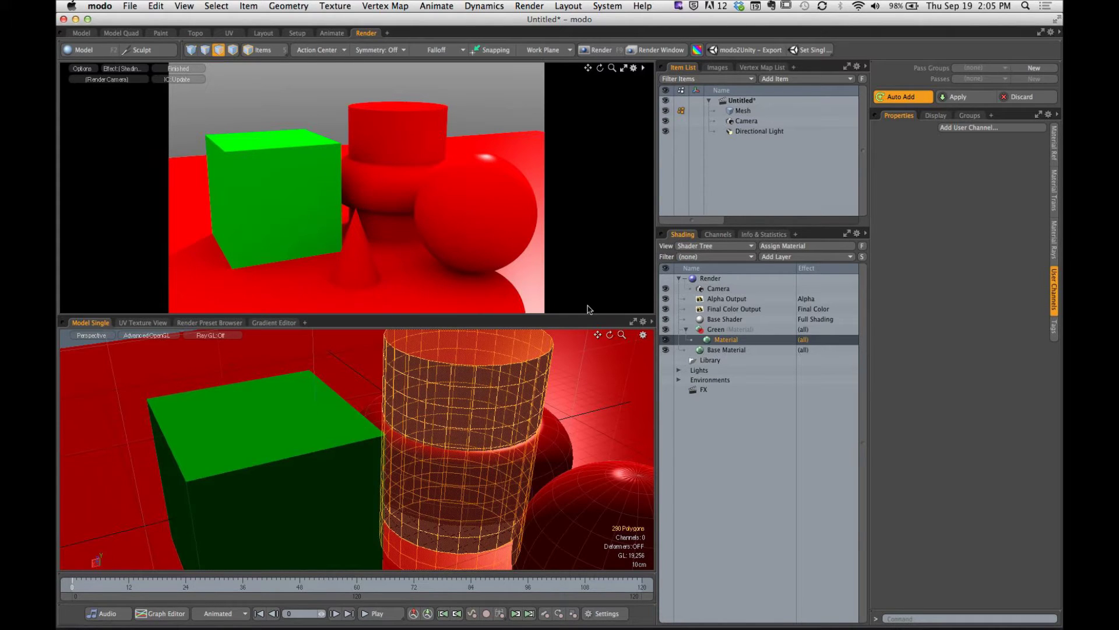
key(m)
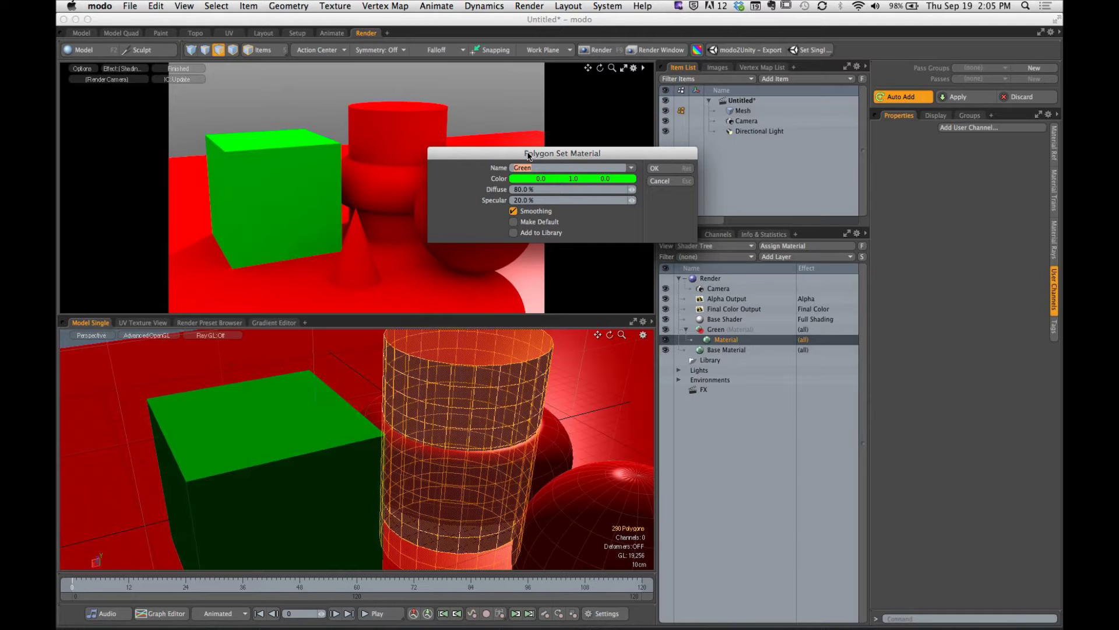
text(Yellow)
click(544, 178)
click(527, 205)
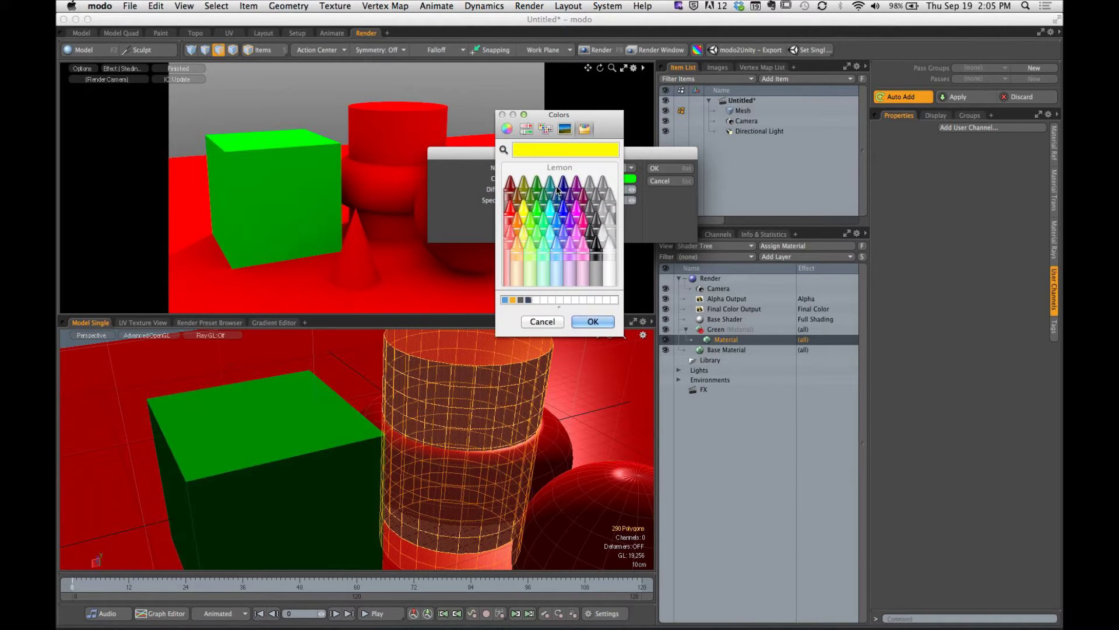
click(581, 321)
click(666, 168)
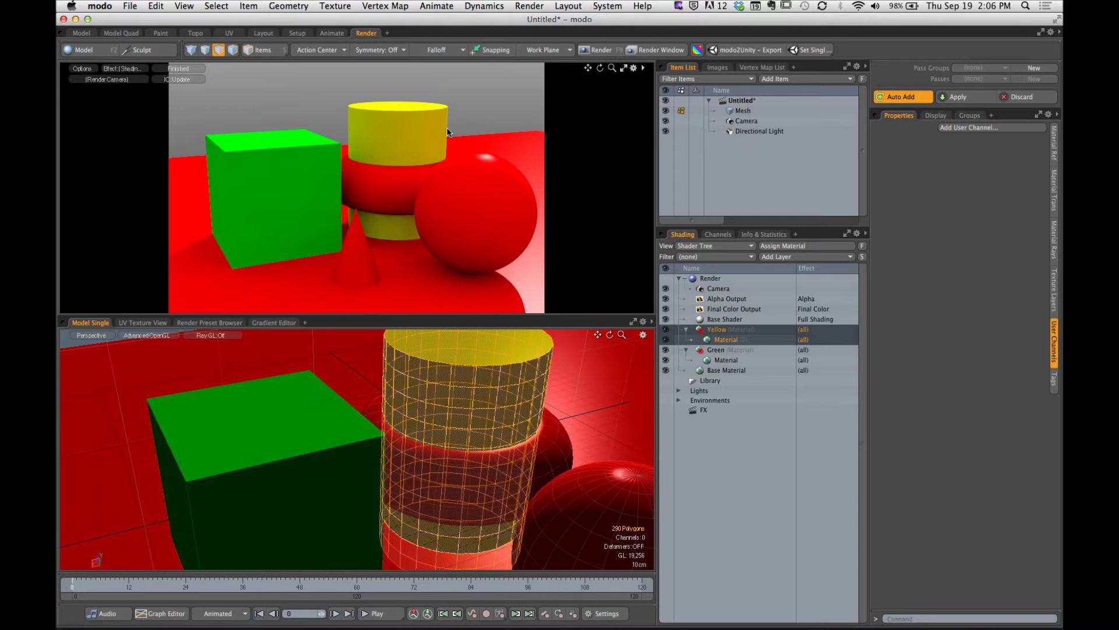
Select the sphere's polygons and assign them a new material named Blue with the Blueberry color.
alt+drag(374, 408, 449, 379)
click(464, 412)
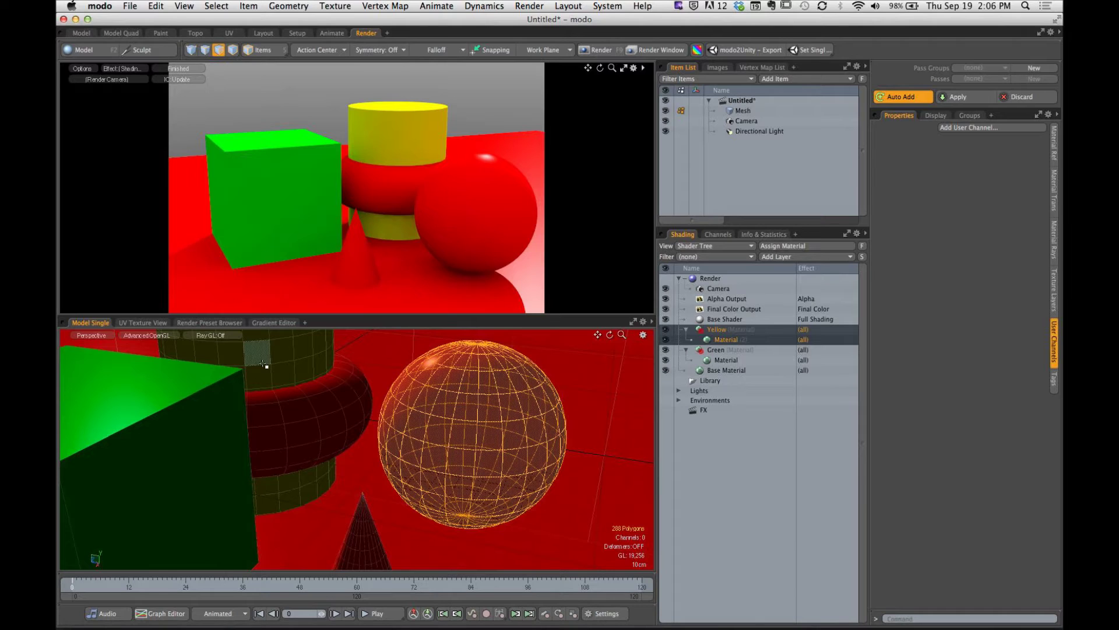
text(m)
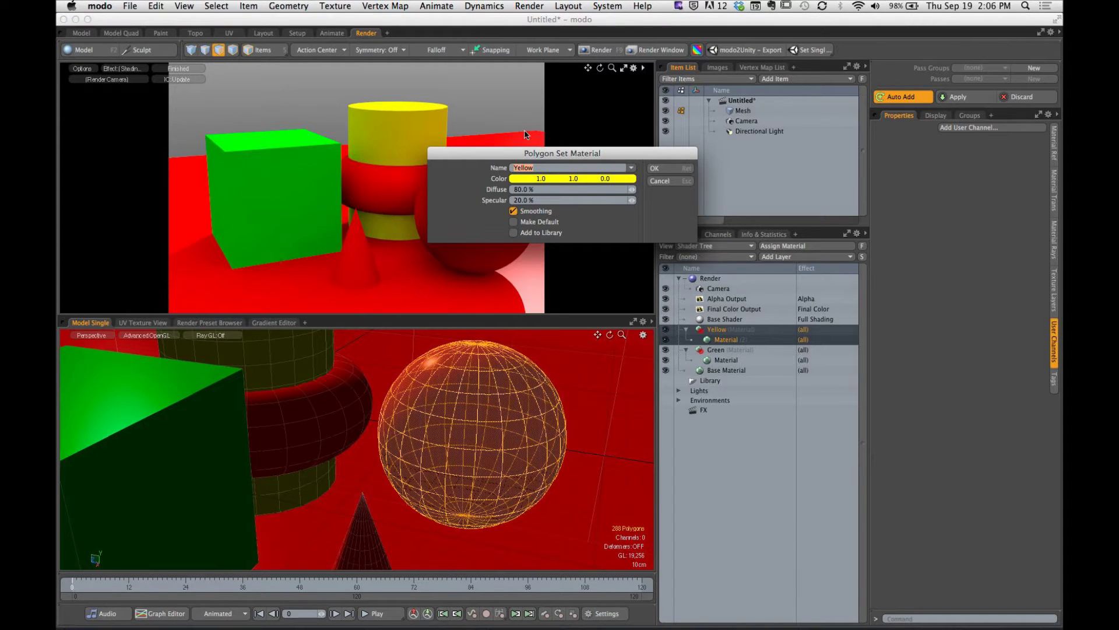
text(Blue)
double_click(562, 179)
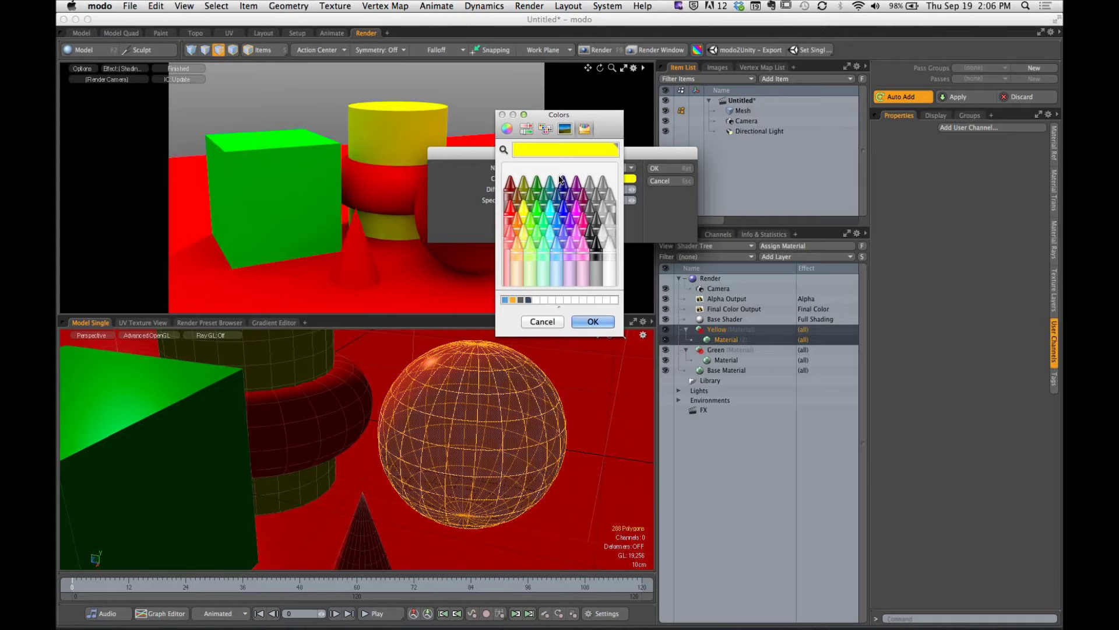
click(561, 217)
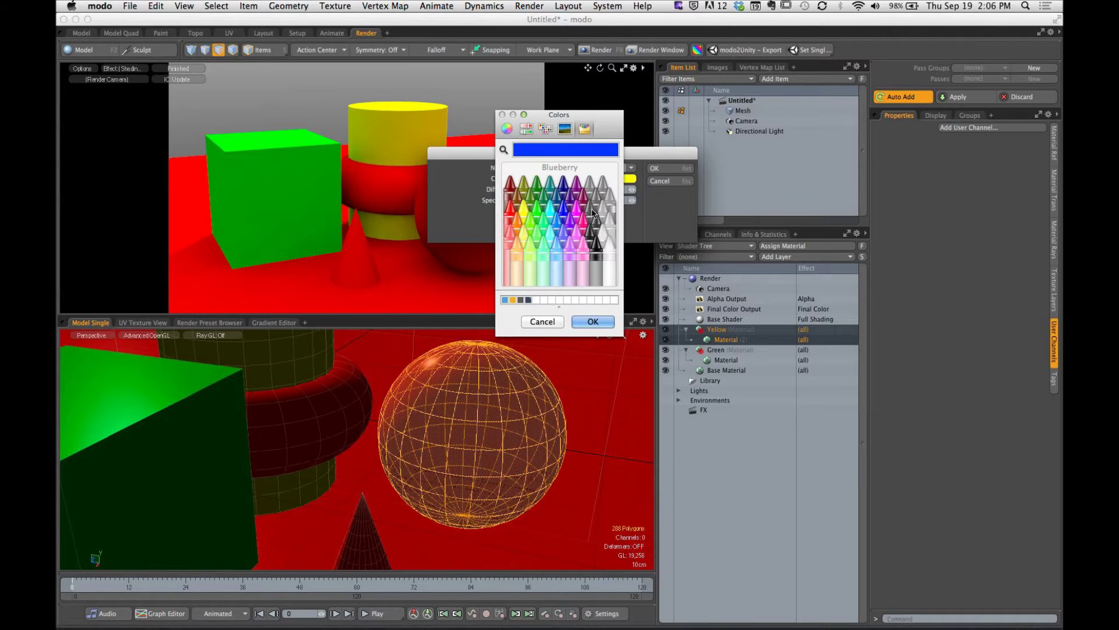
click(592, 321)
key(Return)
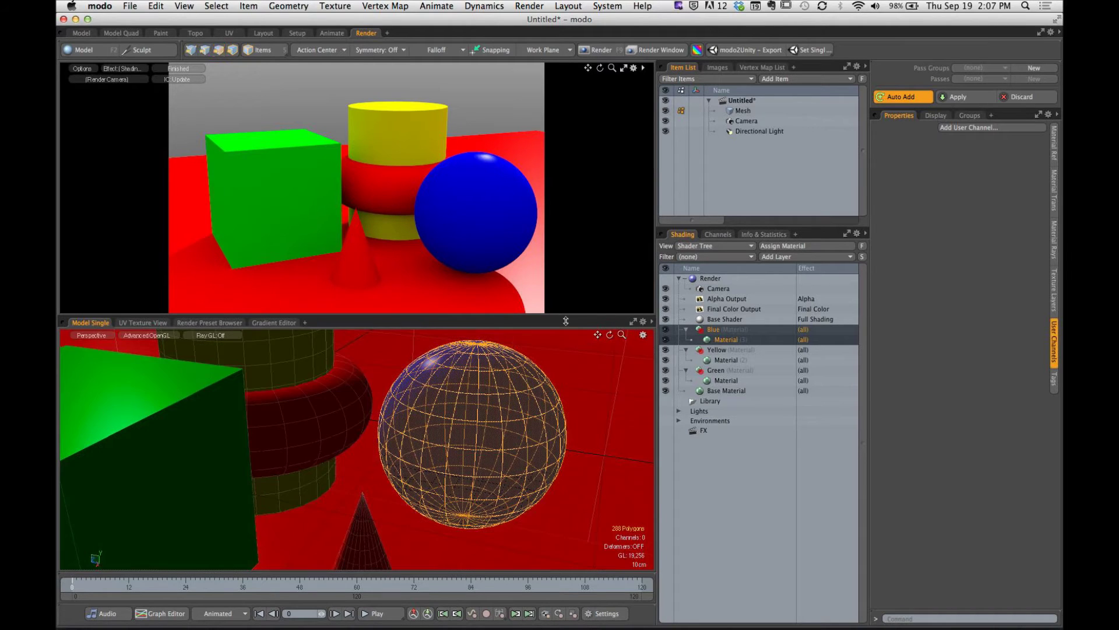
Enlarge the model viewport by shrinking the render preview, with the view close on the sphere.
scroll(395, 362, up, 5)
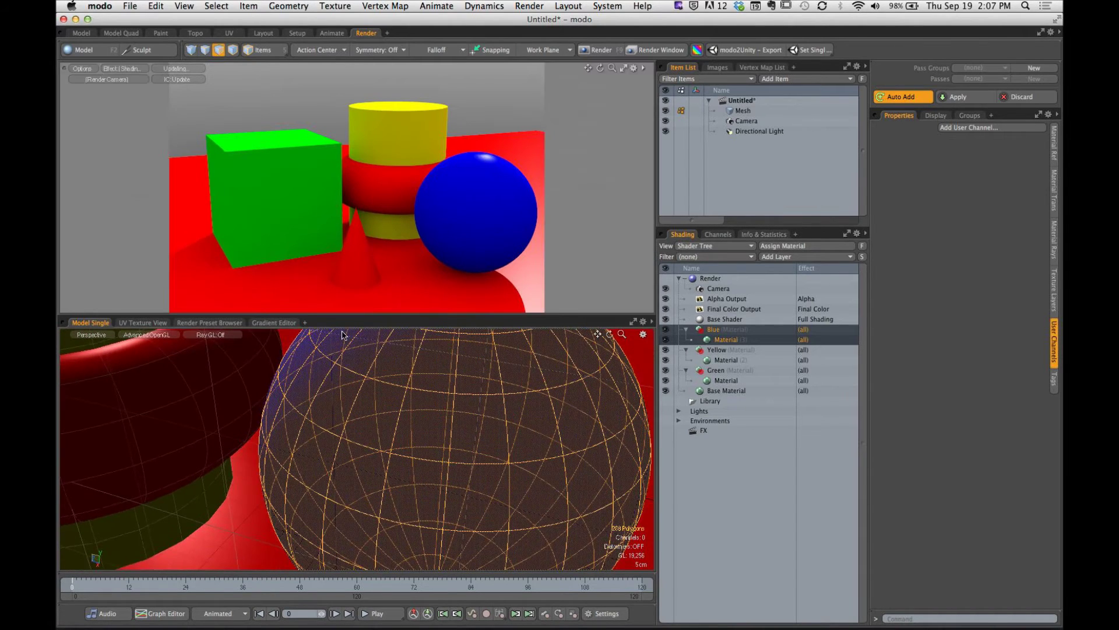
drag(446, 322, 447, 283)
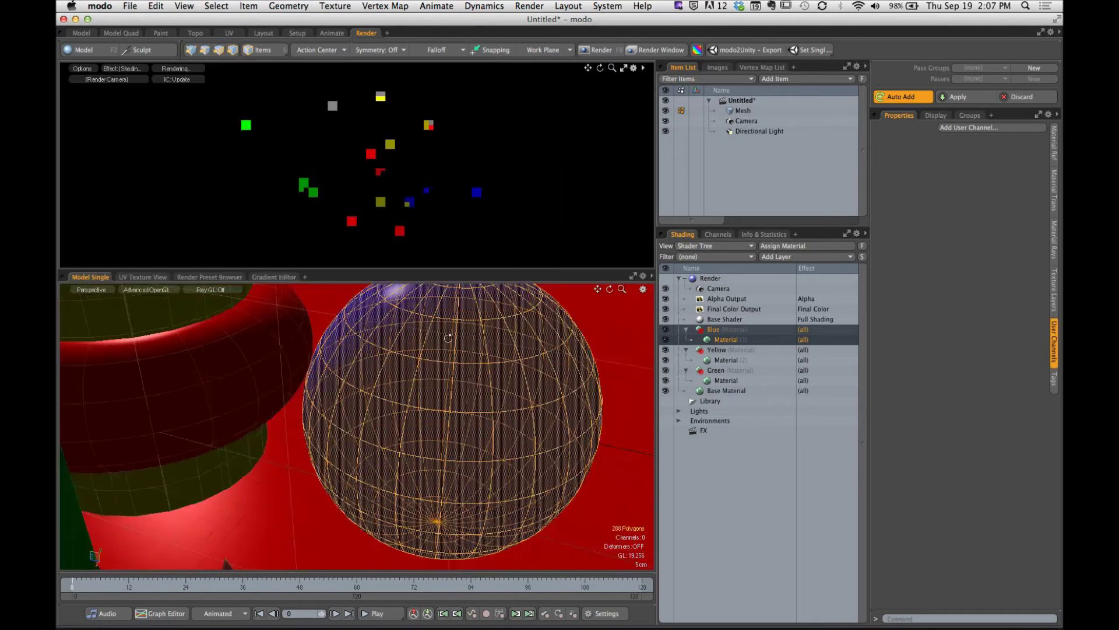
drag(350, 335, 507, 338)
shift+drag(343, 417, 502, 415)
alt+drag(501, 415, 432, 432)
shift+drag(303, 461, 458, 466)
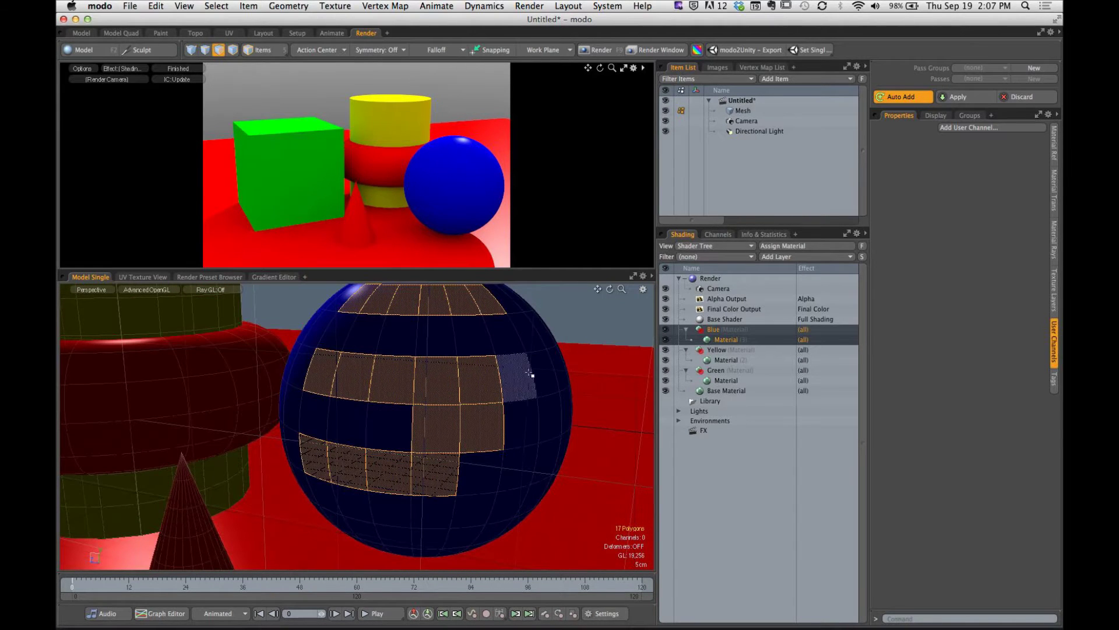
Select two separate rows of polygons on the sphere and loop them into full horizontal bands, leaving one row between them.
ctrl+alt+drag(467, 379, 409, 373)
click(373, 335)
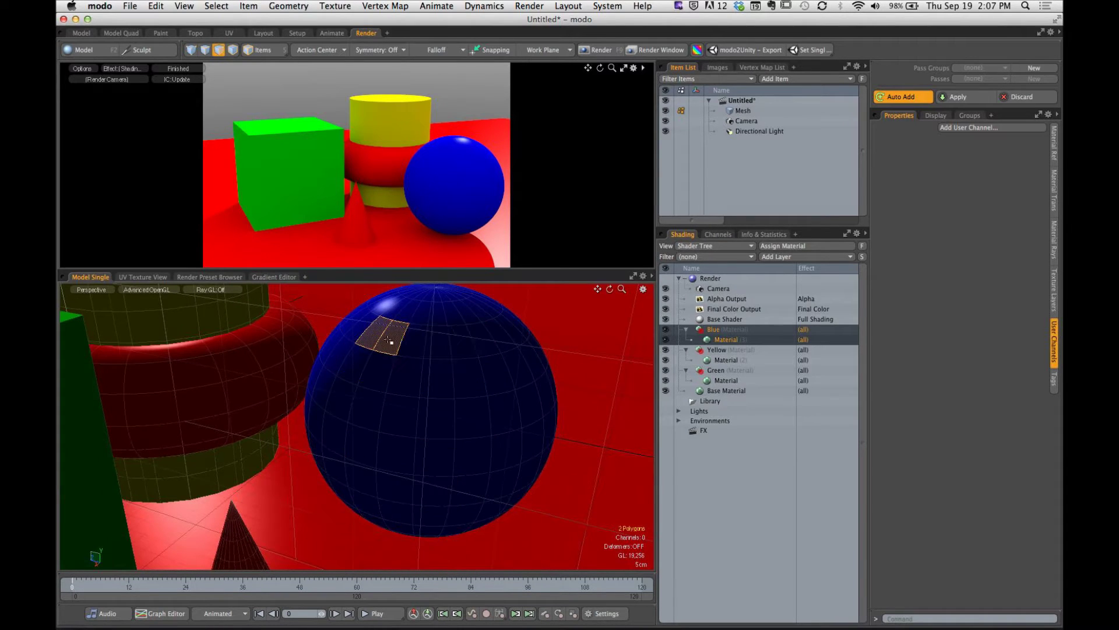
shift+drag(373, 335, 490, 344)
shift+drag(370, 404, 498, 418)
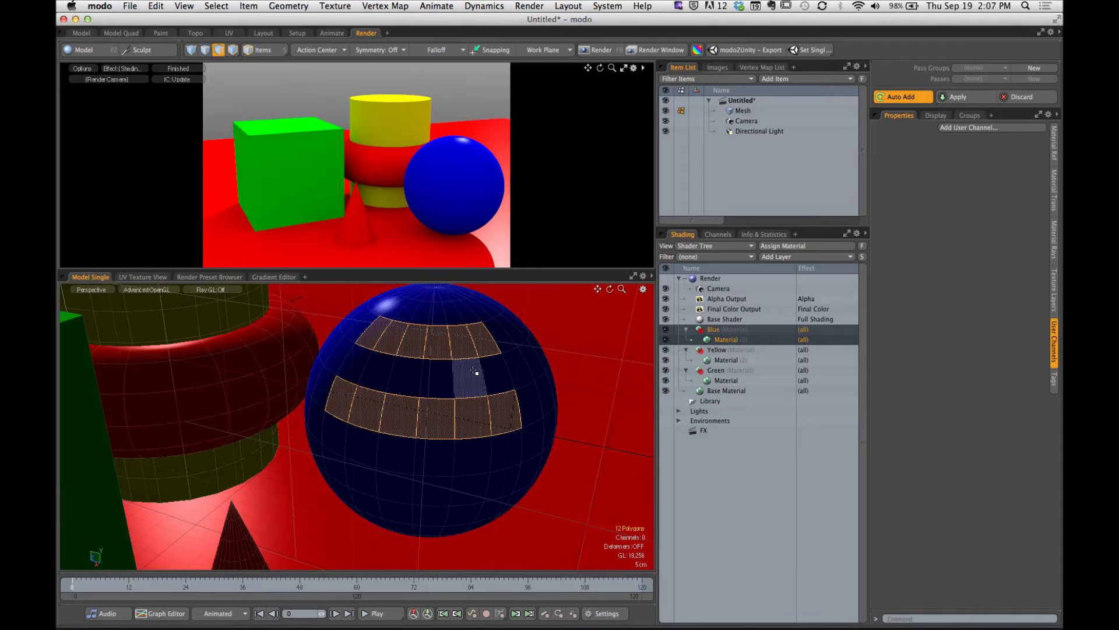
key(l)
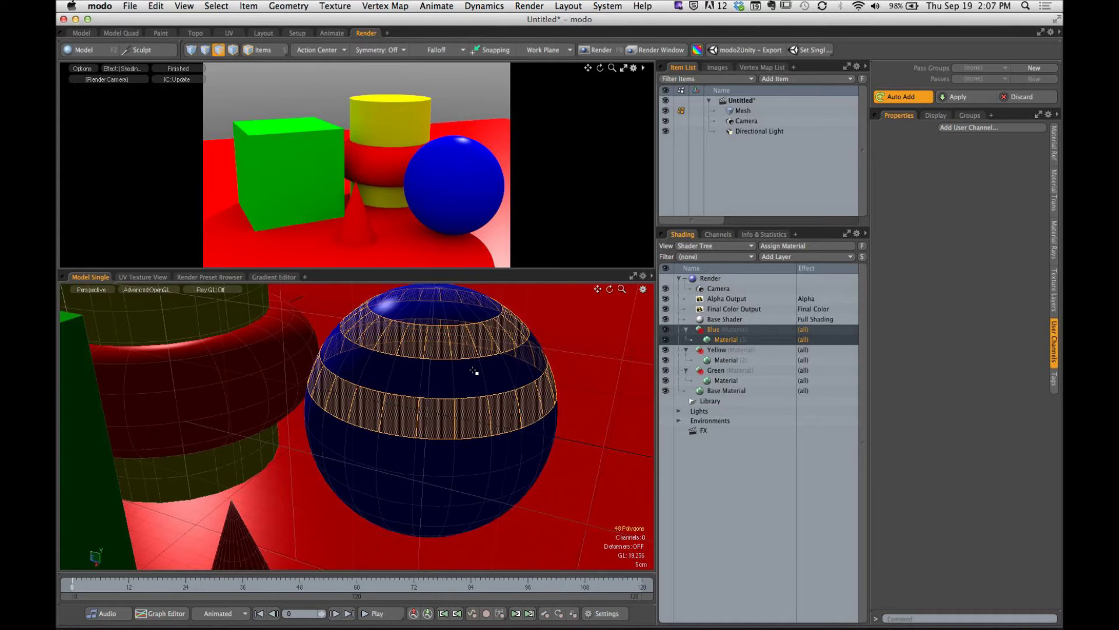
Add two more full horizontal bands on the lower part of the sphere to the selection, skipping one row between bands.
alt+drag(474, 371, 490, 431)
key(l)
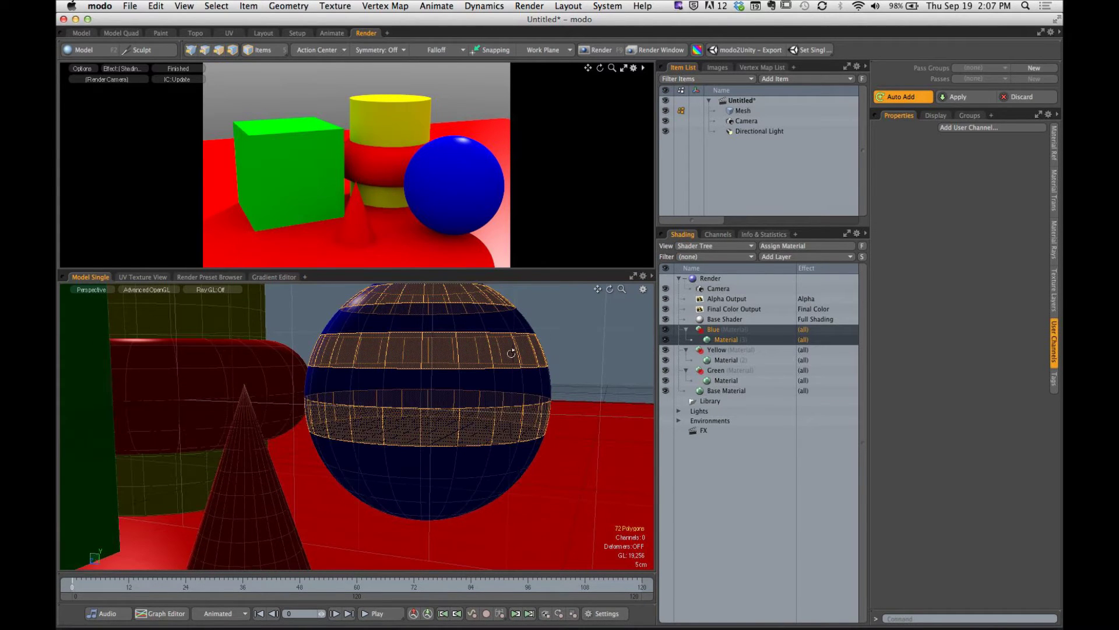
alt+drag(511, 353, 429, 348)
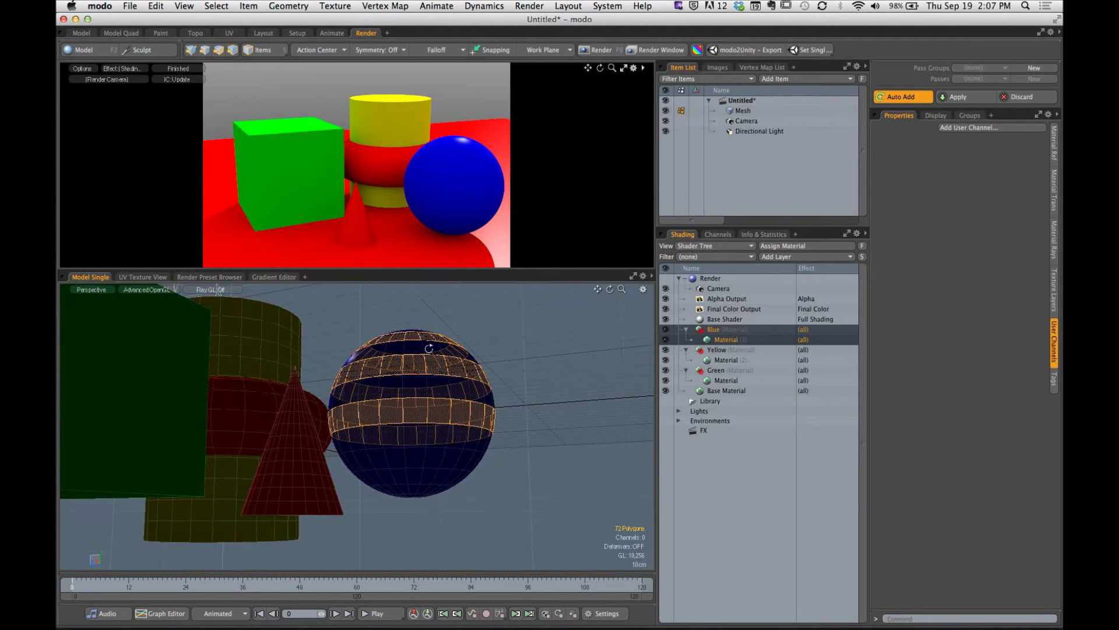
shift+drag(375, 457, 388, 460)
key(l)
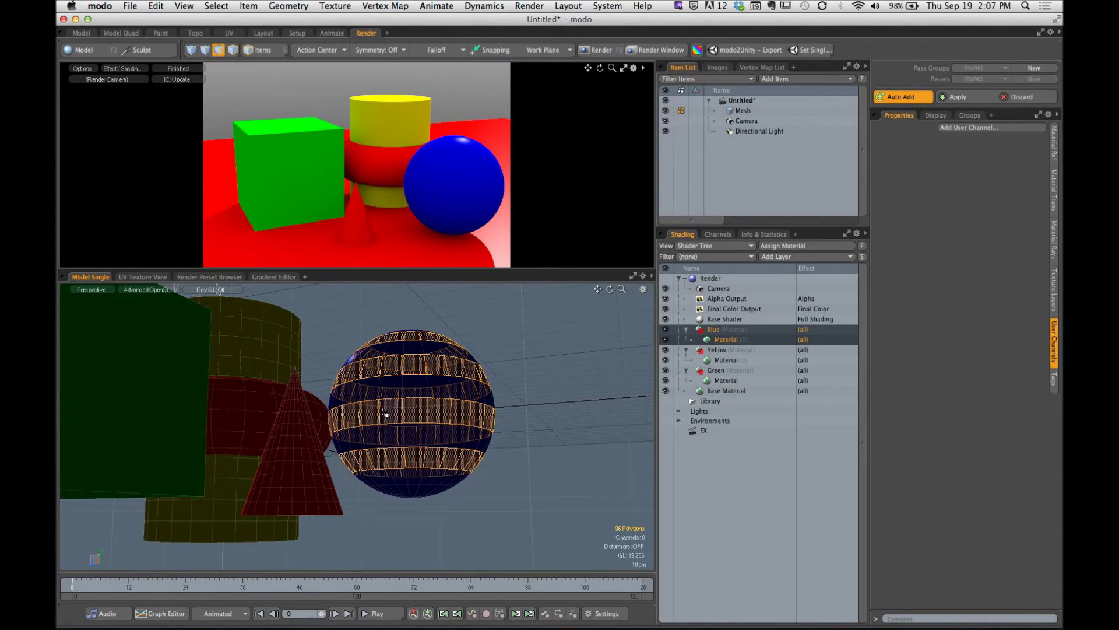
mouse_move(380, 364)
alt+mouse_down()
mouse_move(420, 430)
mouse_move(379, 367)
alt+mouse_up()
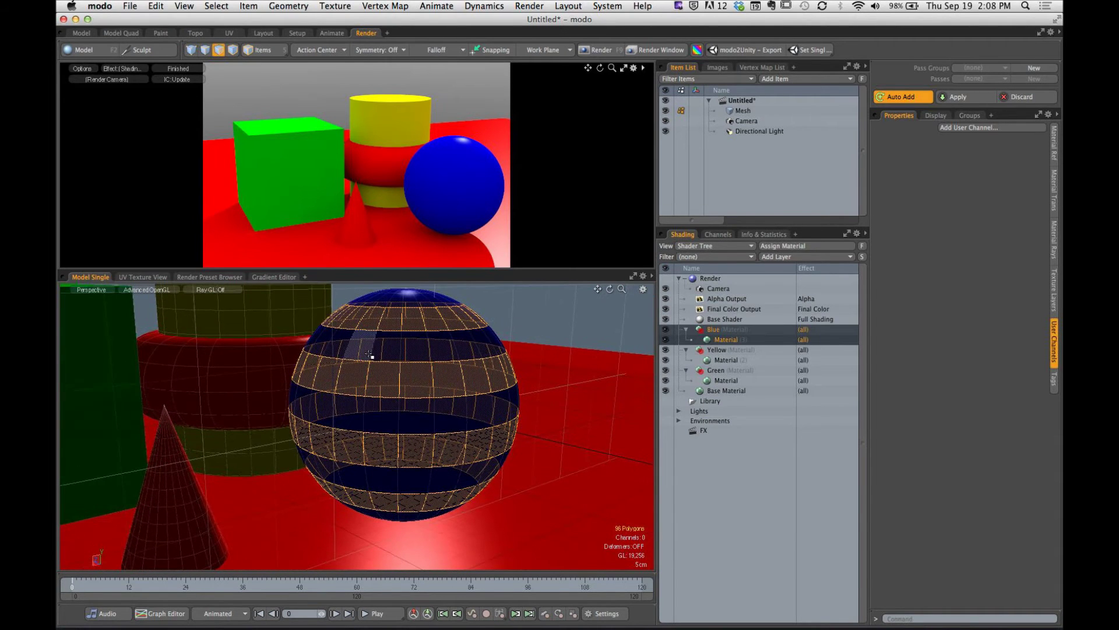
Assign a new material named White with the Snow color to the selected bands of the sphere.
text(m)
text(P)
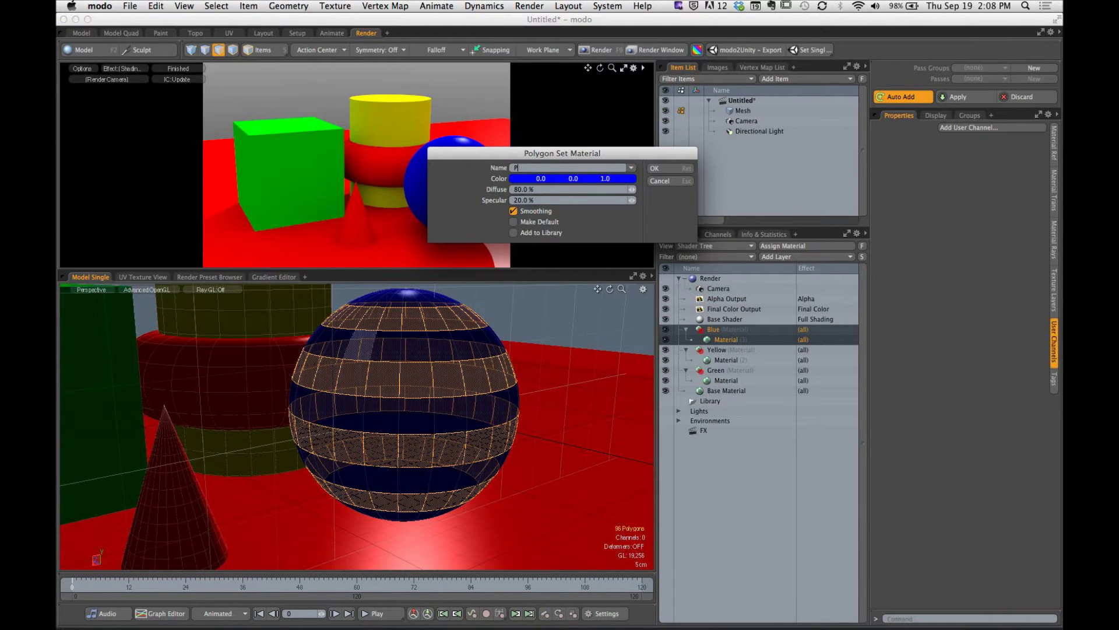
text(urple)
key(BackSpace)
key(BackSpace)
key(BackSpace)
key(BackSpace)
key(BackSpace)
text(WHi)
key(BackSpace)
key(BackSpace)
key(BackSpace)
text(hite)
click(539, 181)
click(610, 282)
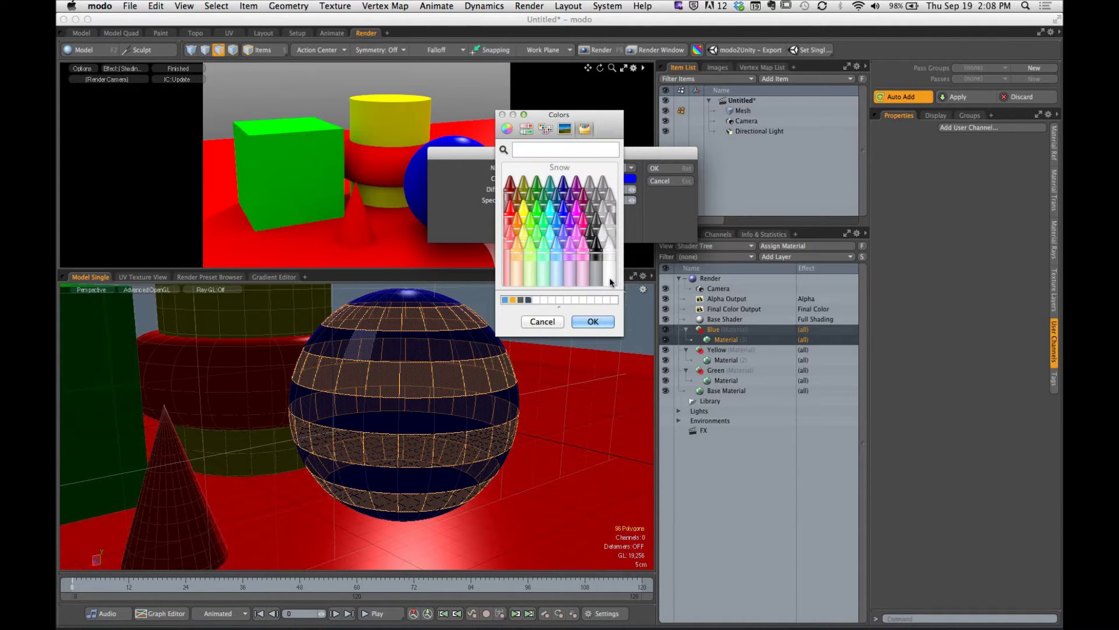
click(593, 321)
click(664, 169)
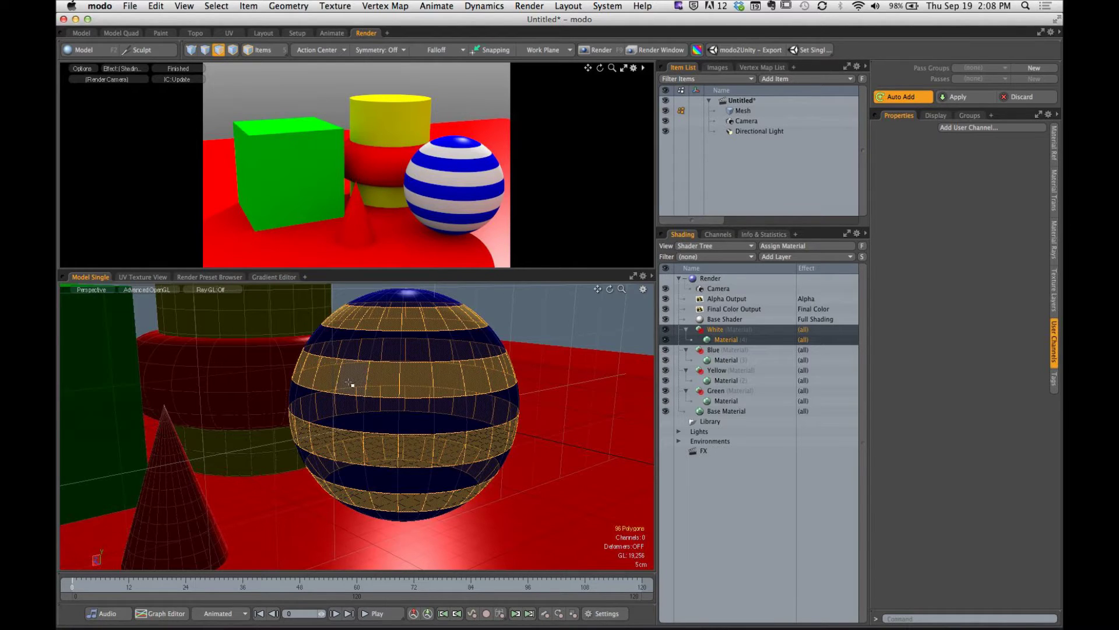
Select four neighboring polygons in the sphere's second white band and loop them into the full band.
drag(350, 382, 440, 378)
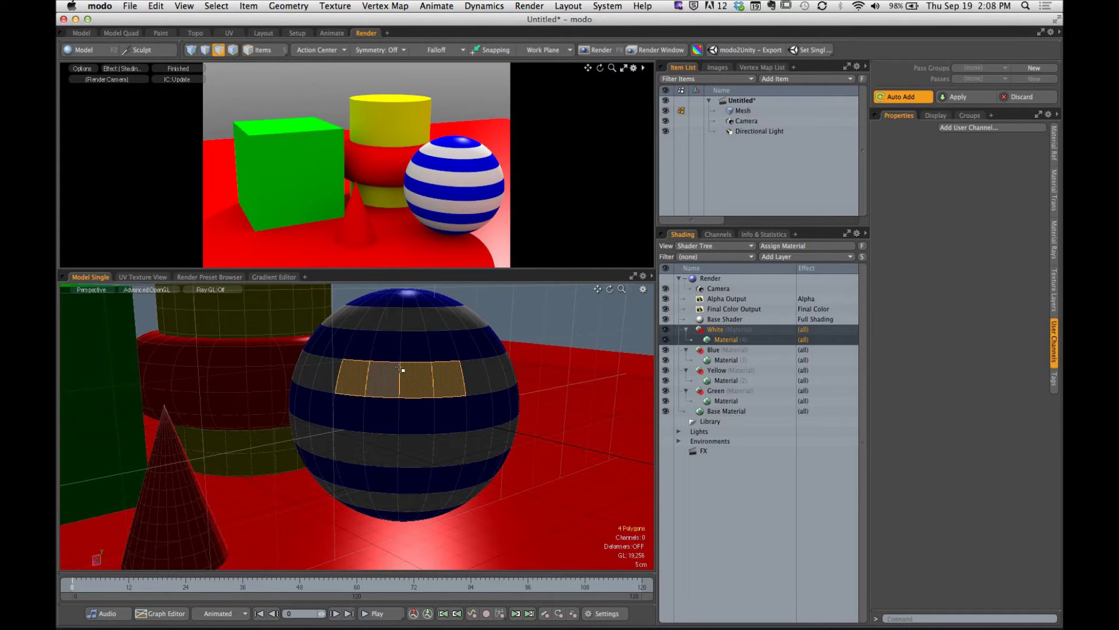
key(l)
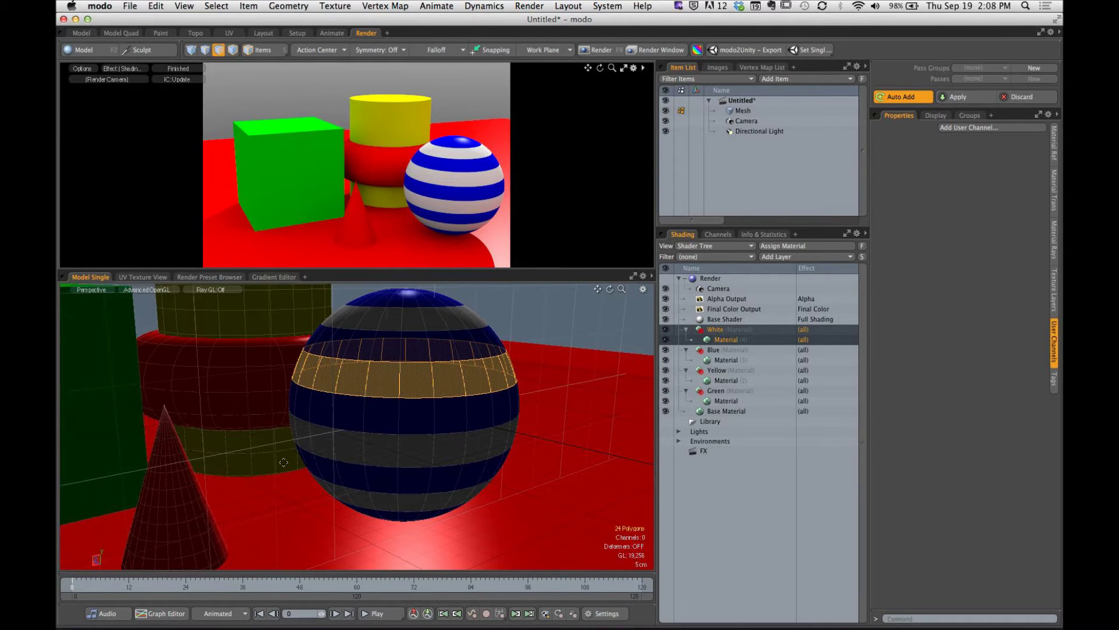
Select all of the cone's polygons and assign them a new material named Purple with the Magenta color.
alt+drag(401, 369, 363, 447)
double_click(302, 474)
text(m)
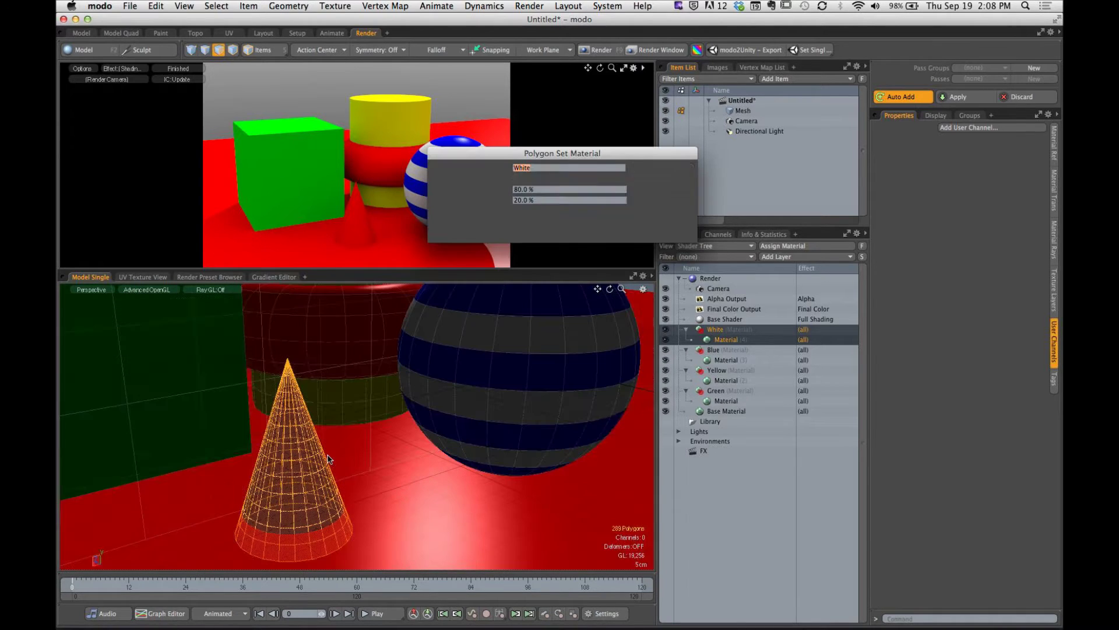
text(Purple)
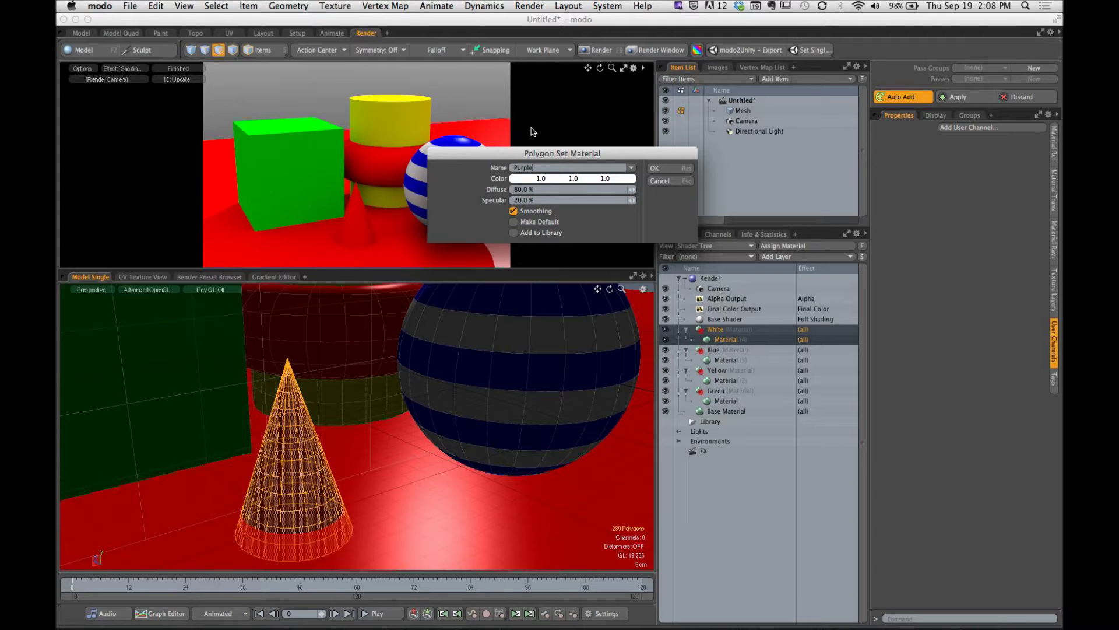
click(534, 180)
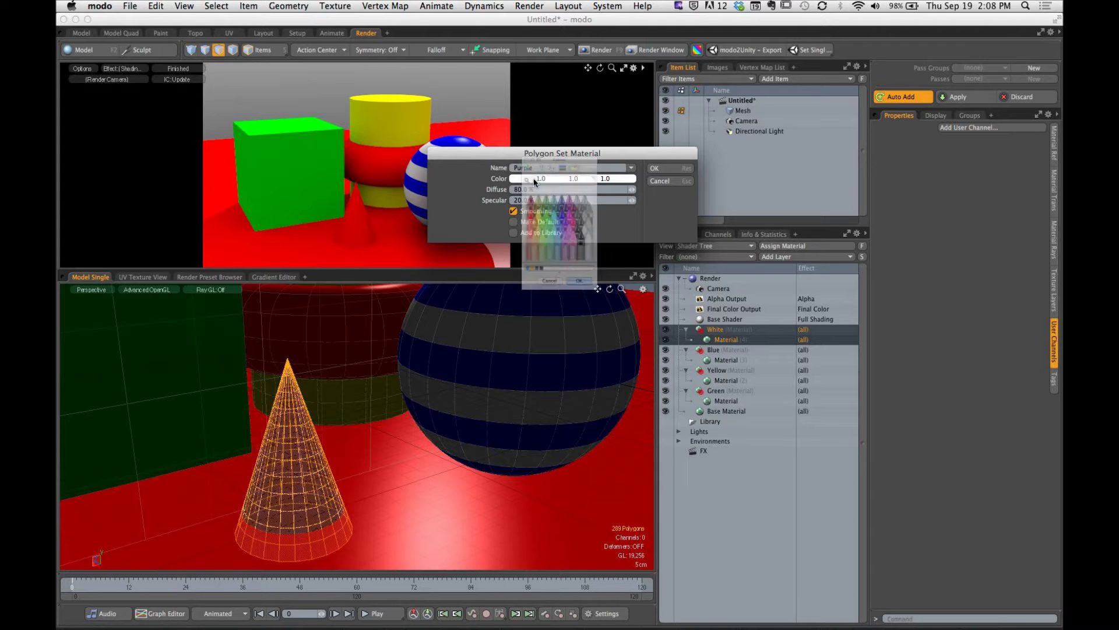
click(576, 212)
click(600, 321)
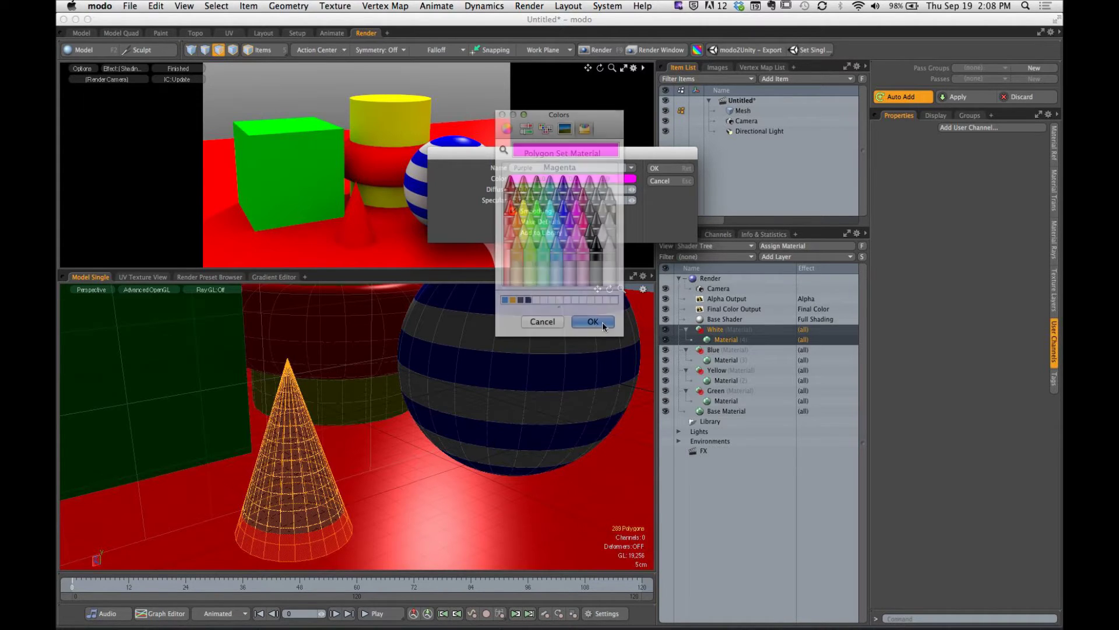
click(664, 170)
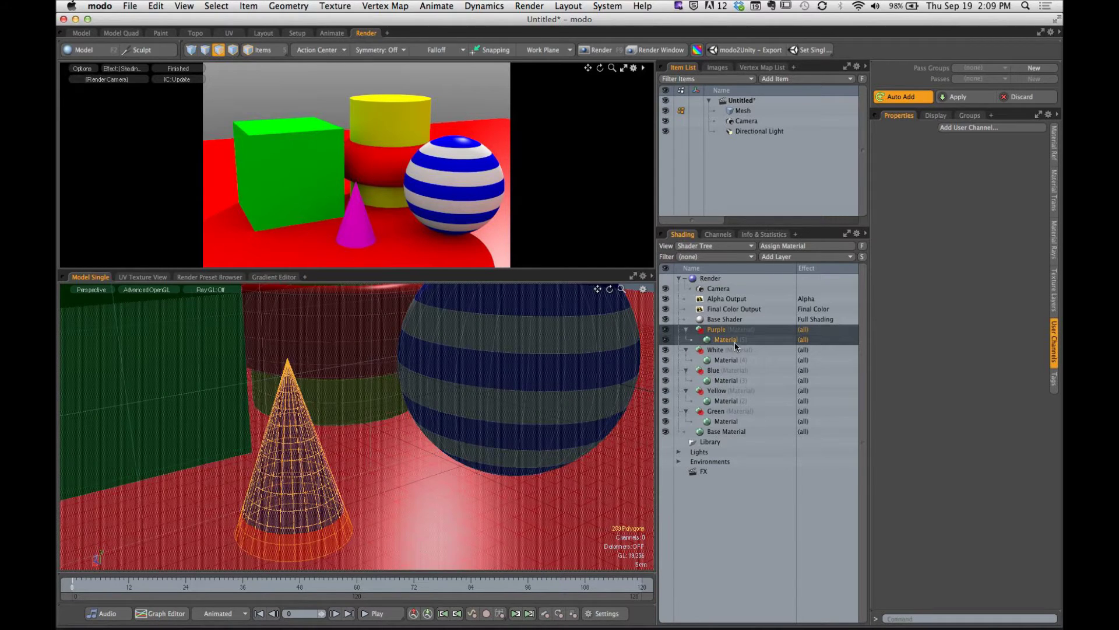
Set the diffuse color of the Base Material to white using the saved color swatch.
click(735, 341)
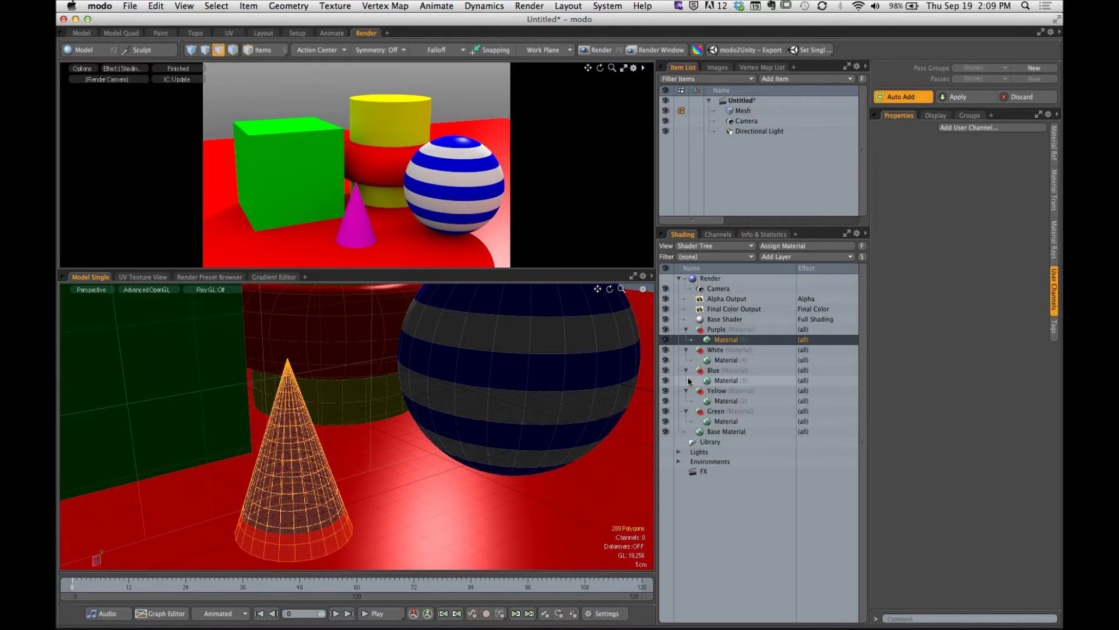
click(718, 432)
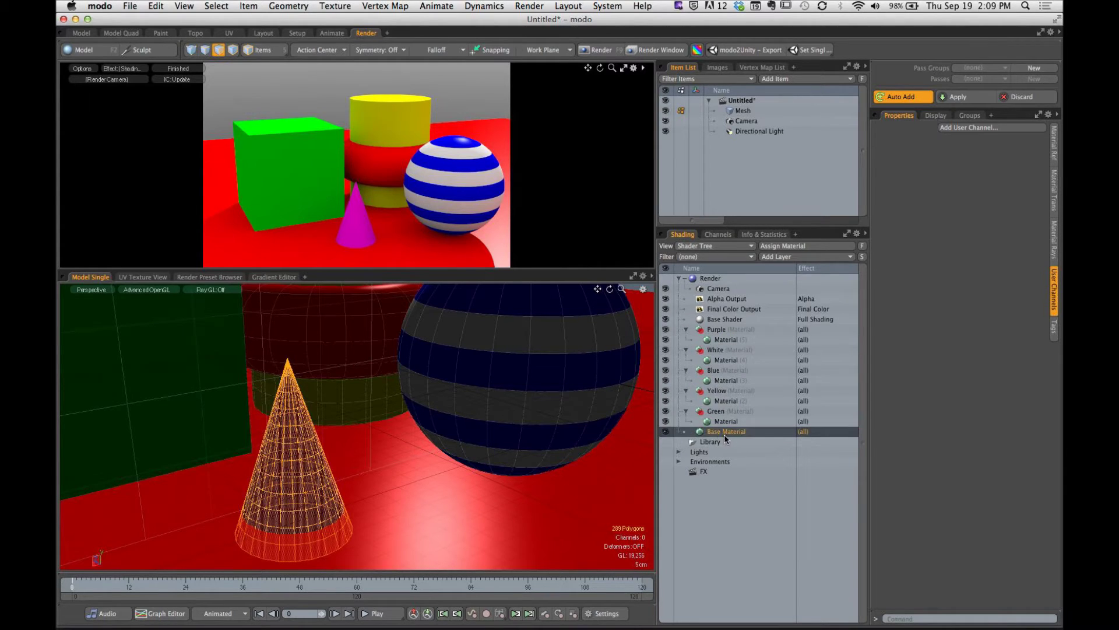
double_click(724, 433)
key(Return)
click(1055, 149)
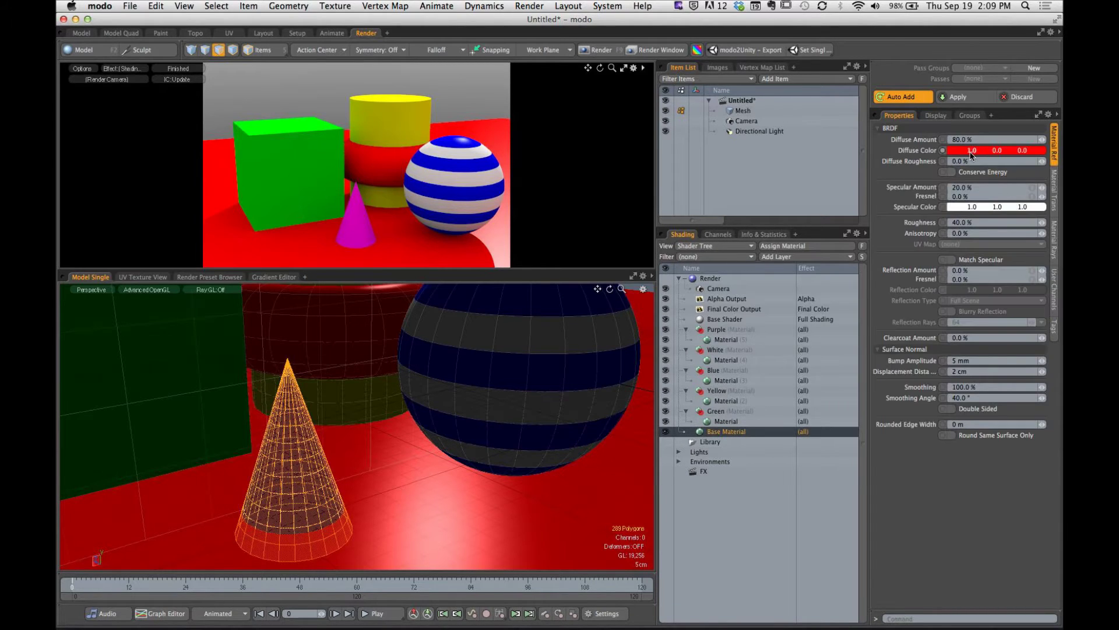
click(971, 152)
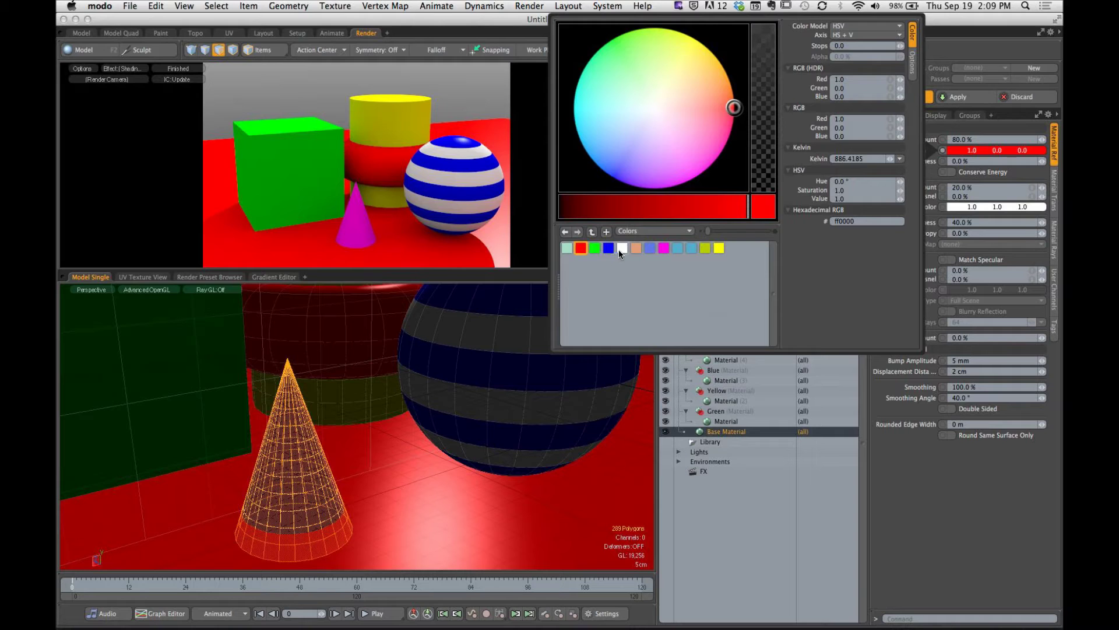
click(622, 249)
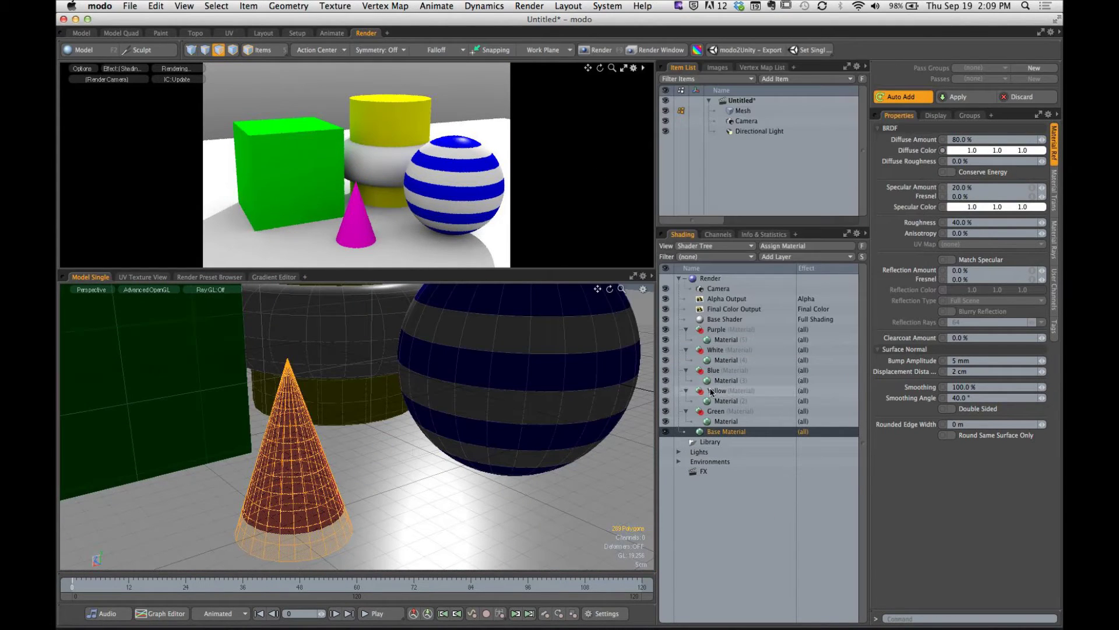
Collapse the Green, Yellow, Blue, White and Purple material groups in the shader tree.
click(686, 411)
click(686, 391)
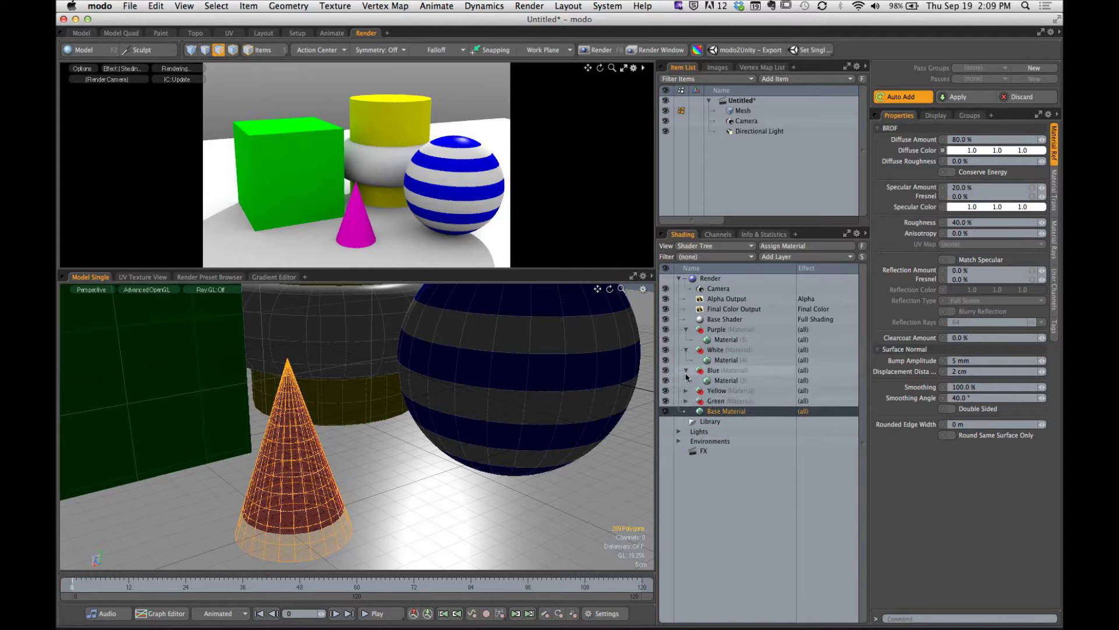
click(686, 370)
click(686, 350)
click(686, 329)
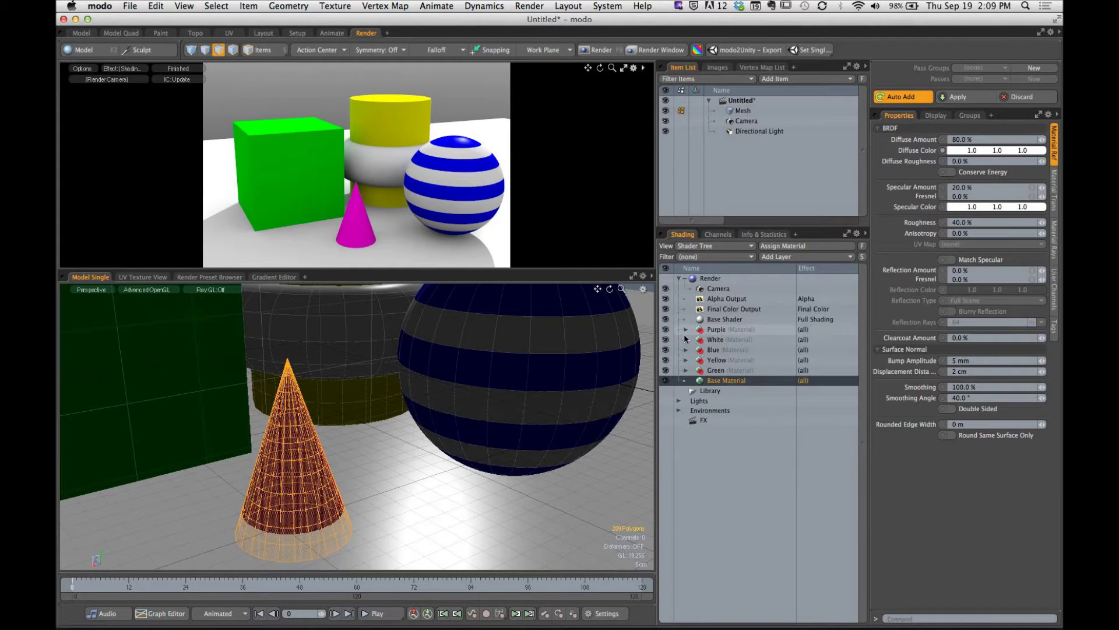
Change the diffuse color of the material inside the White group to red using the saved color swatch.
click(715, 339)
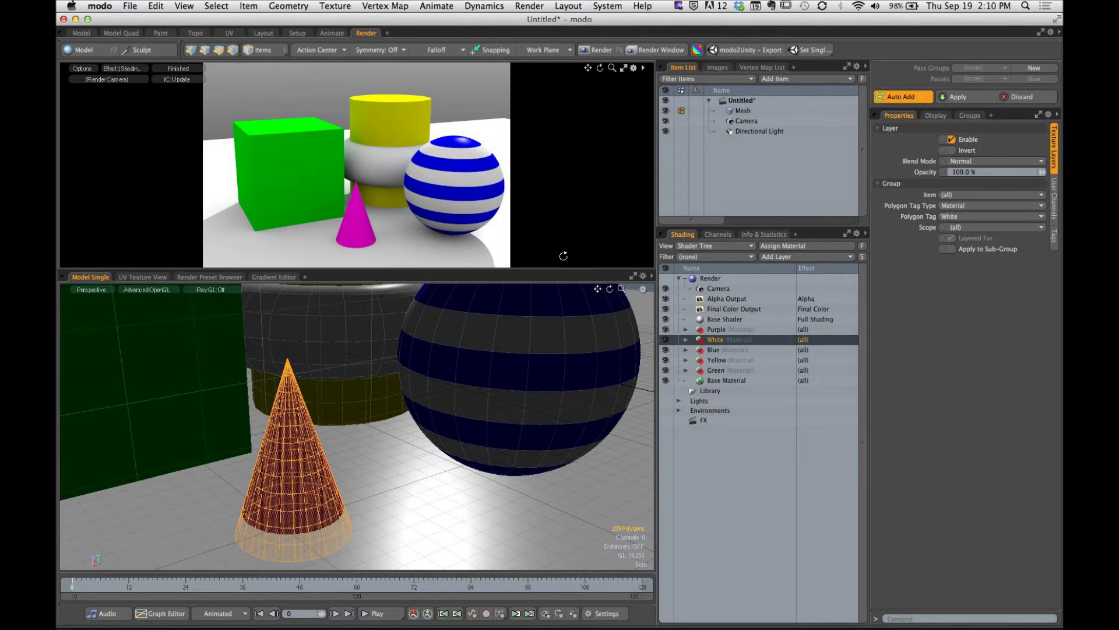
key(3)
drag(644, 324, 621, 319)
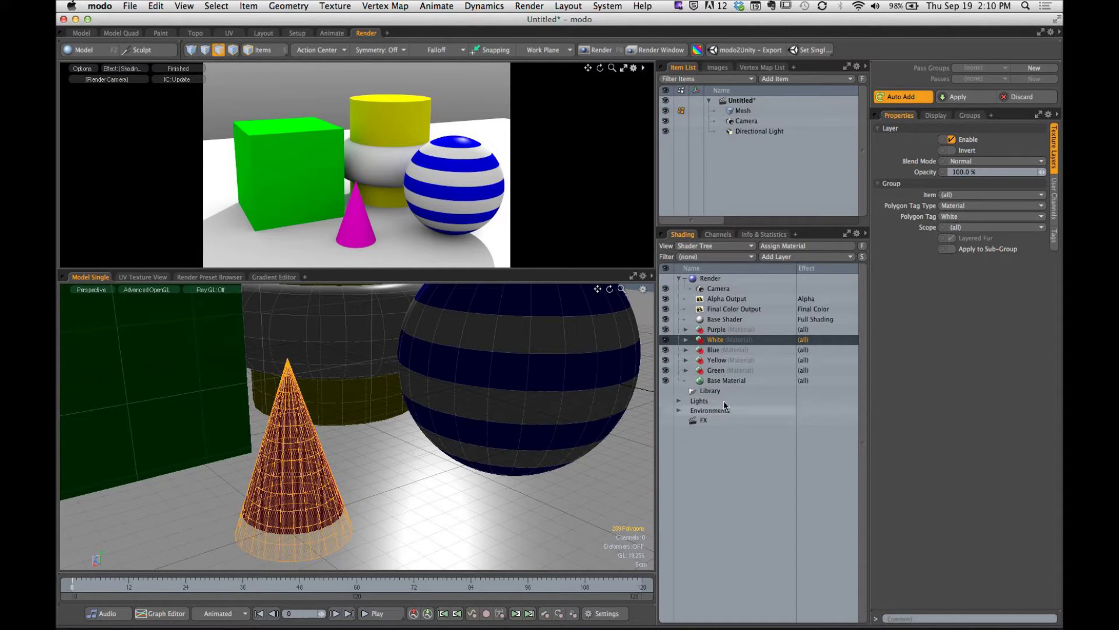
click(685, 340)
click(699, 350)
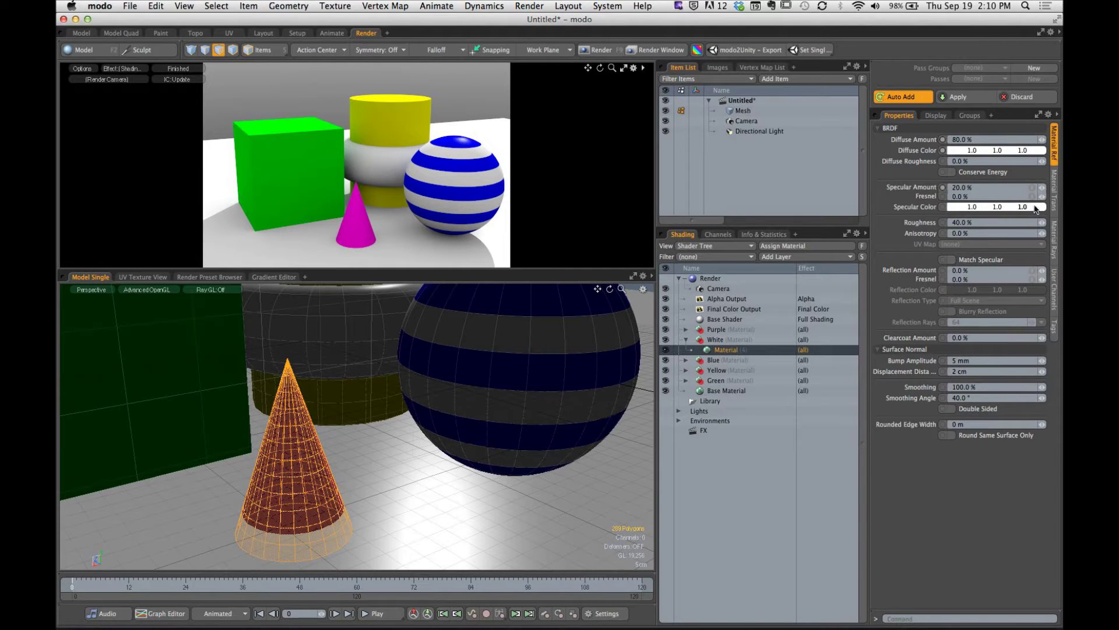
double_click(999, 150)
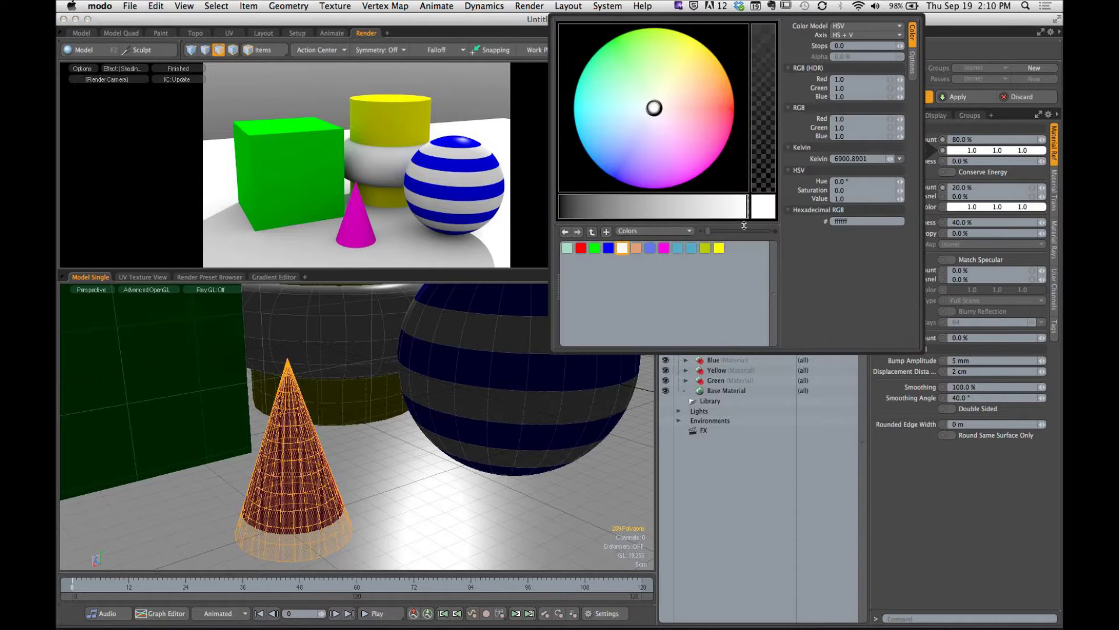
click(581, 248)
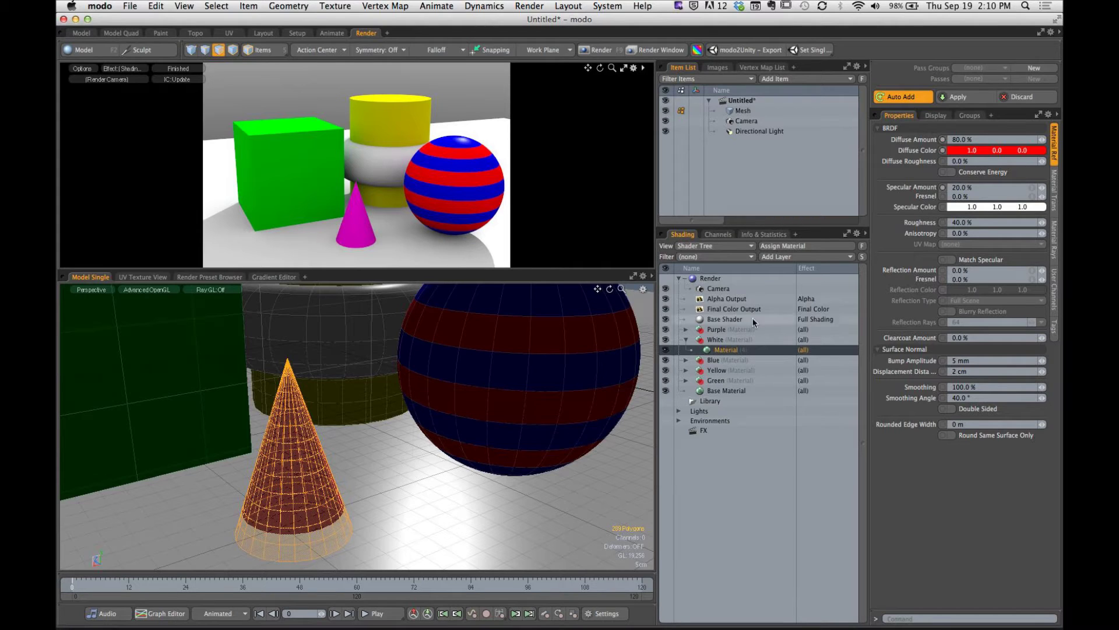
Rename the White material group to Red and agree to reassign the materials with that name.
click(716, 340)
right_click(717, 341)
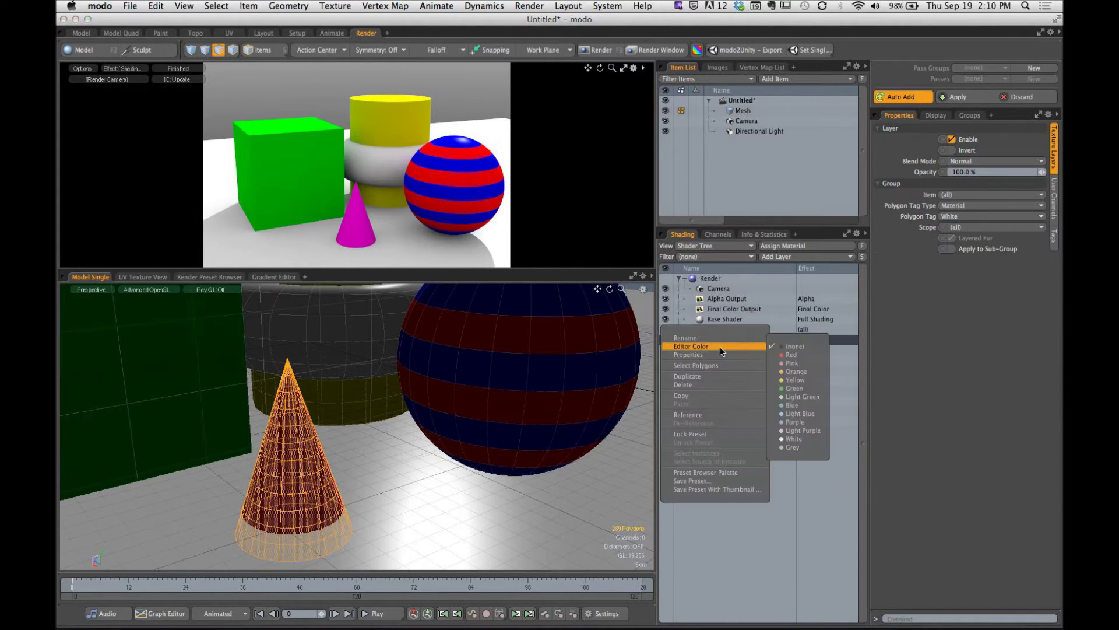
click(713, 341)
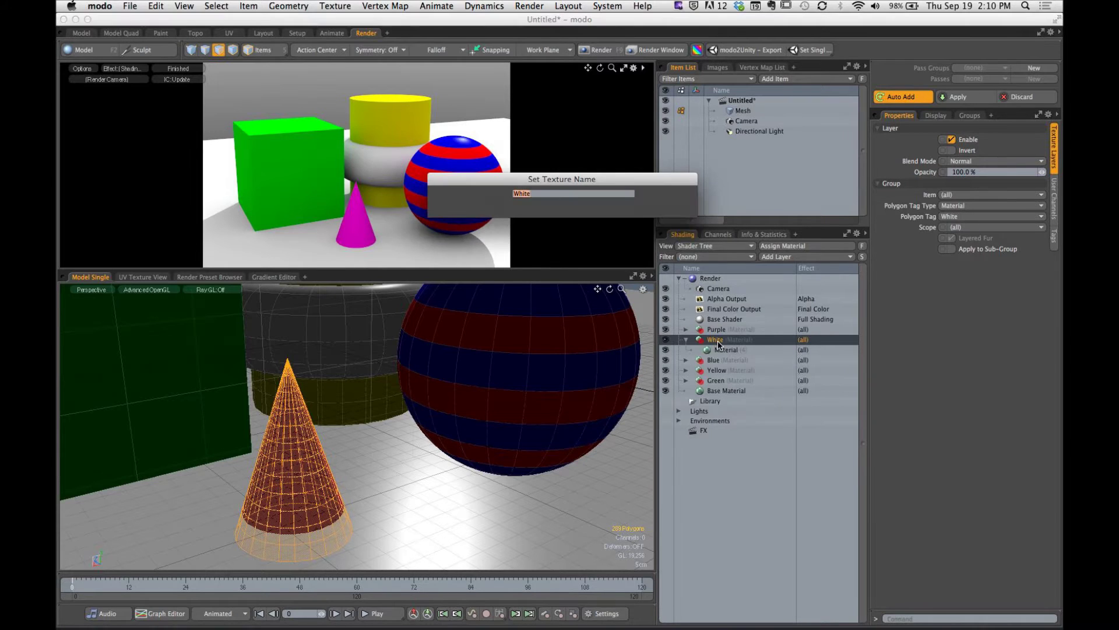
text(Red)
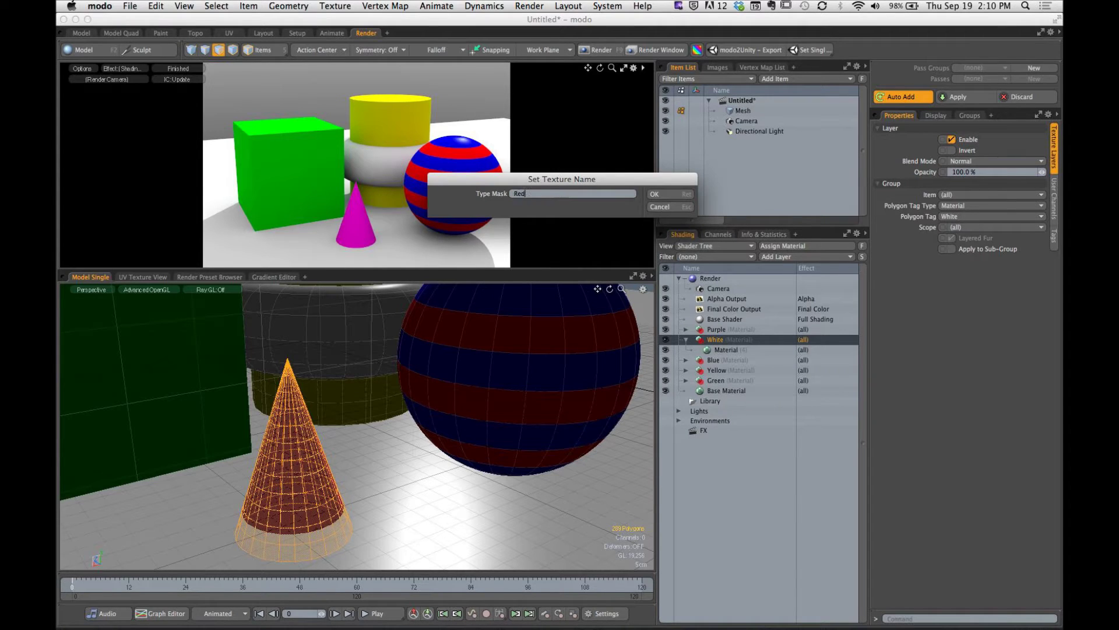
key(Return)
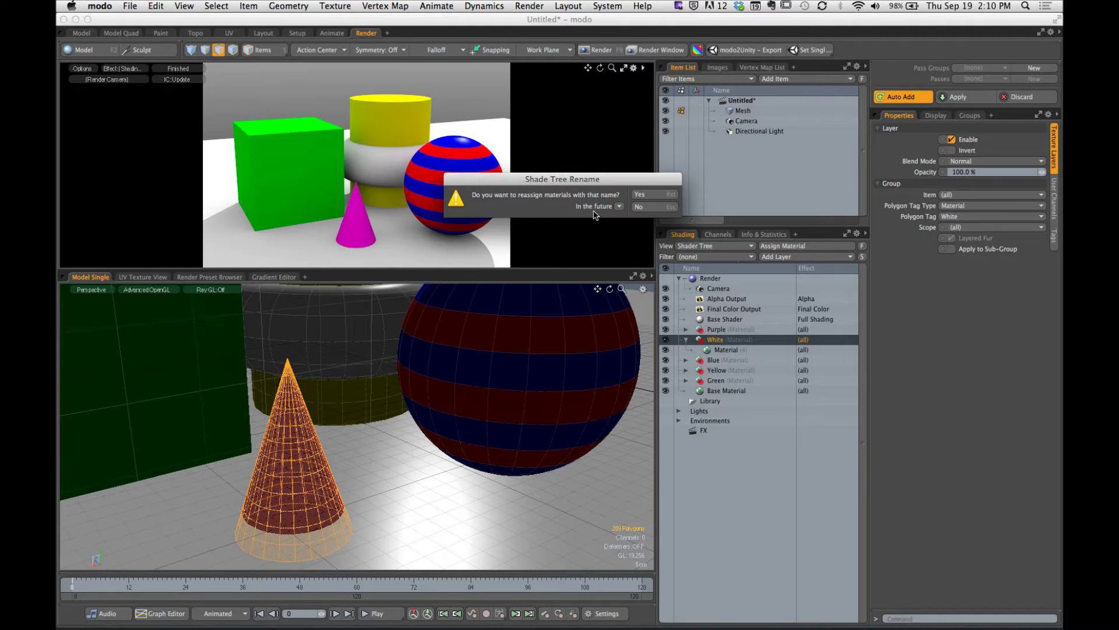
click(646, 195)
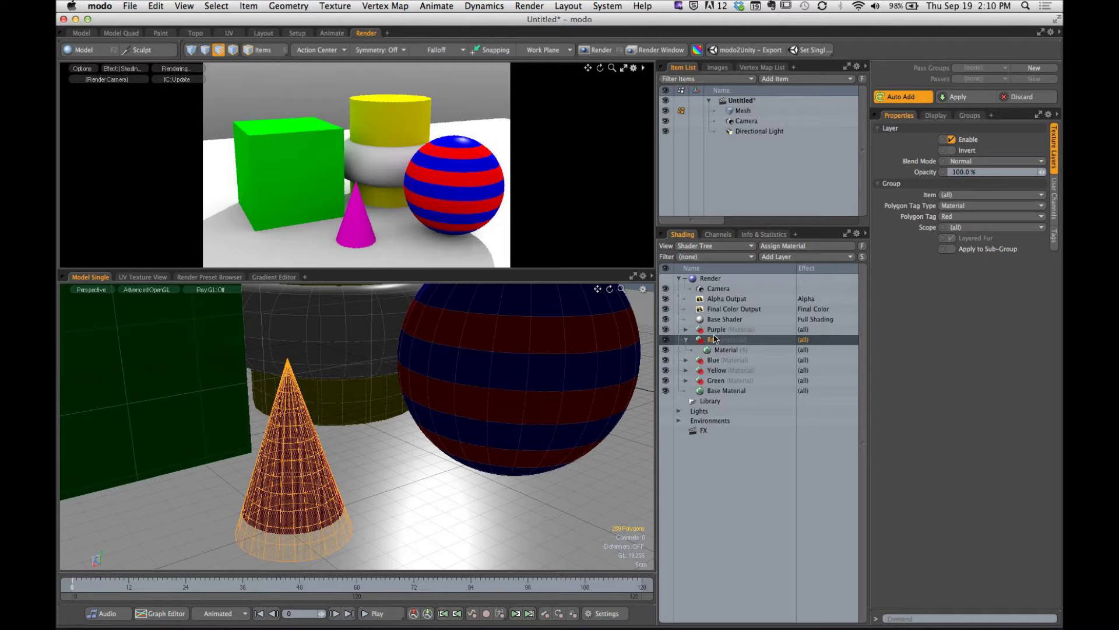
Open the Purple and Red group names for in-place editing without changing them, and collapse the Red group.
double_click(716, 331)
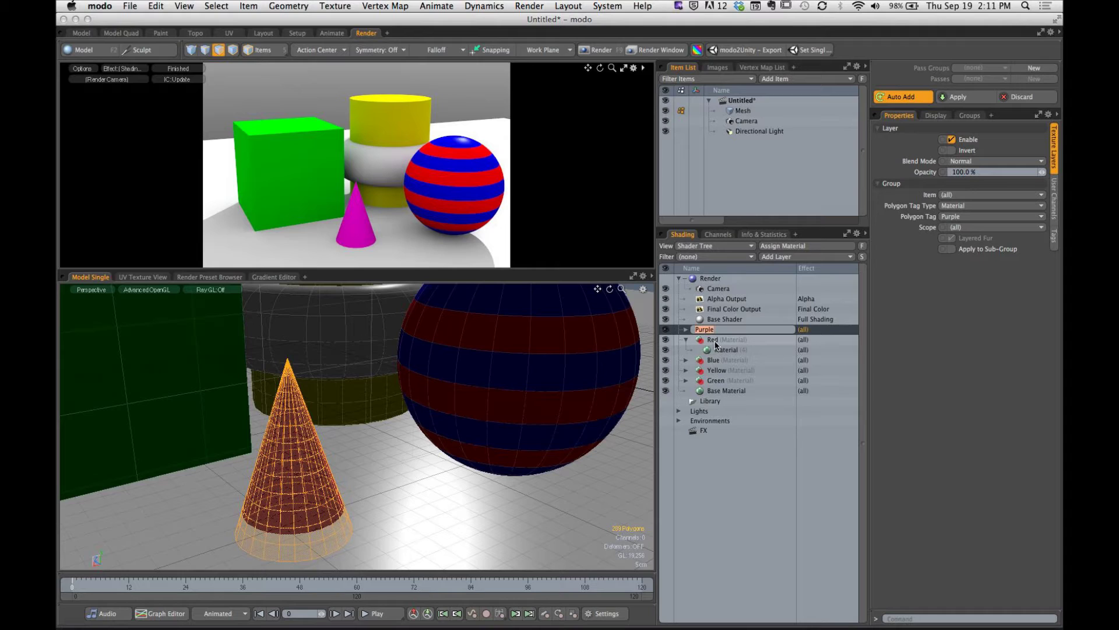
key(Return)
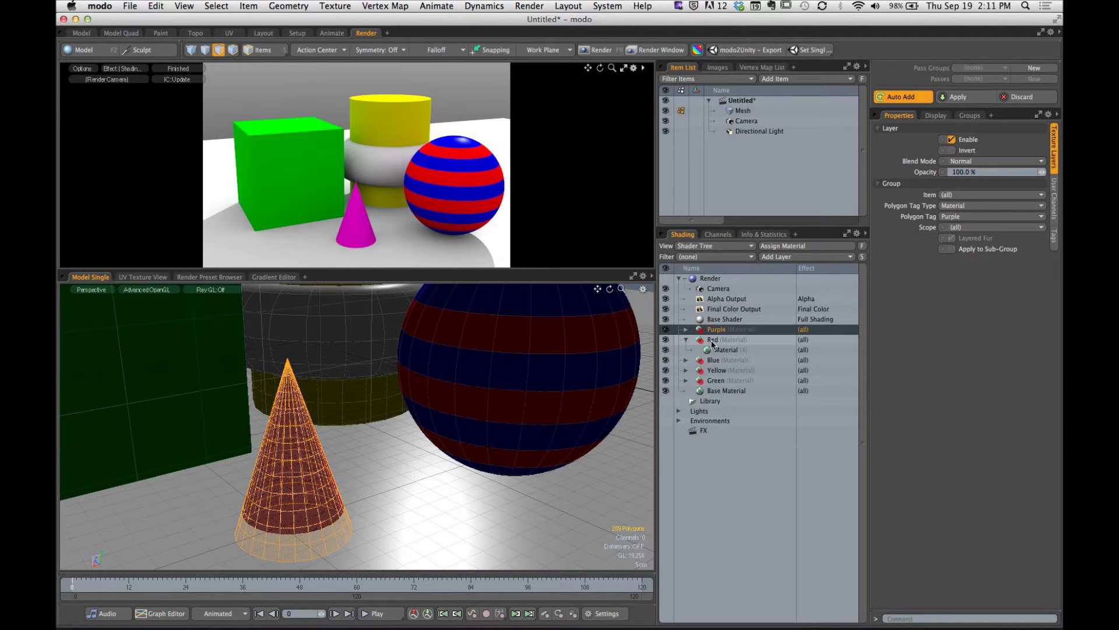
click(713, 341)
double_click(714, 342)
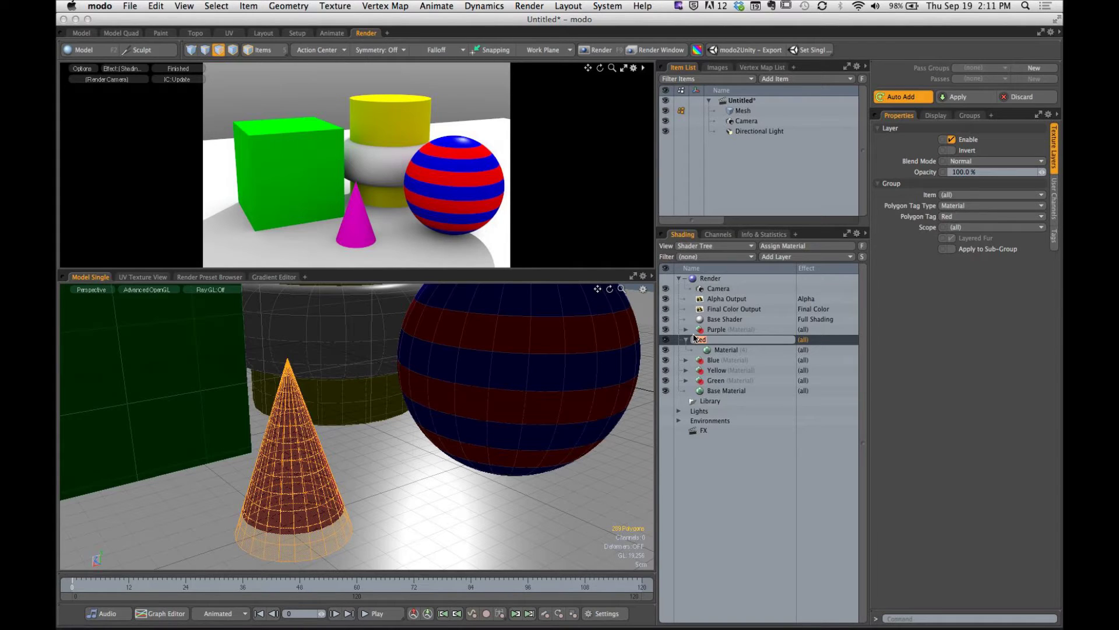
key(Return)
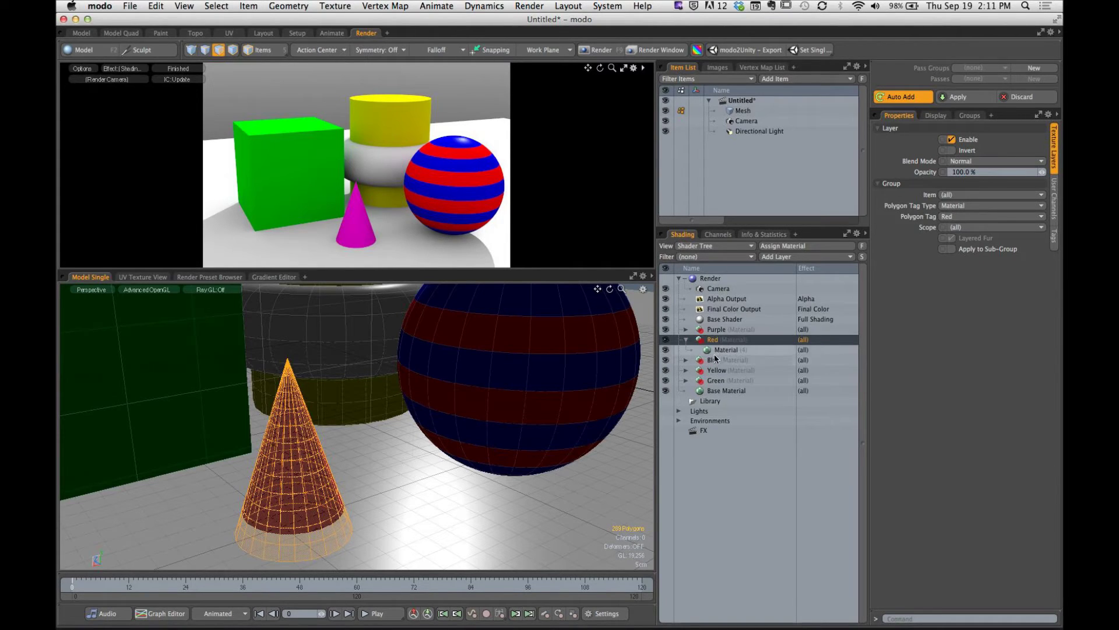
click(686, 341)
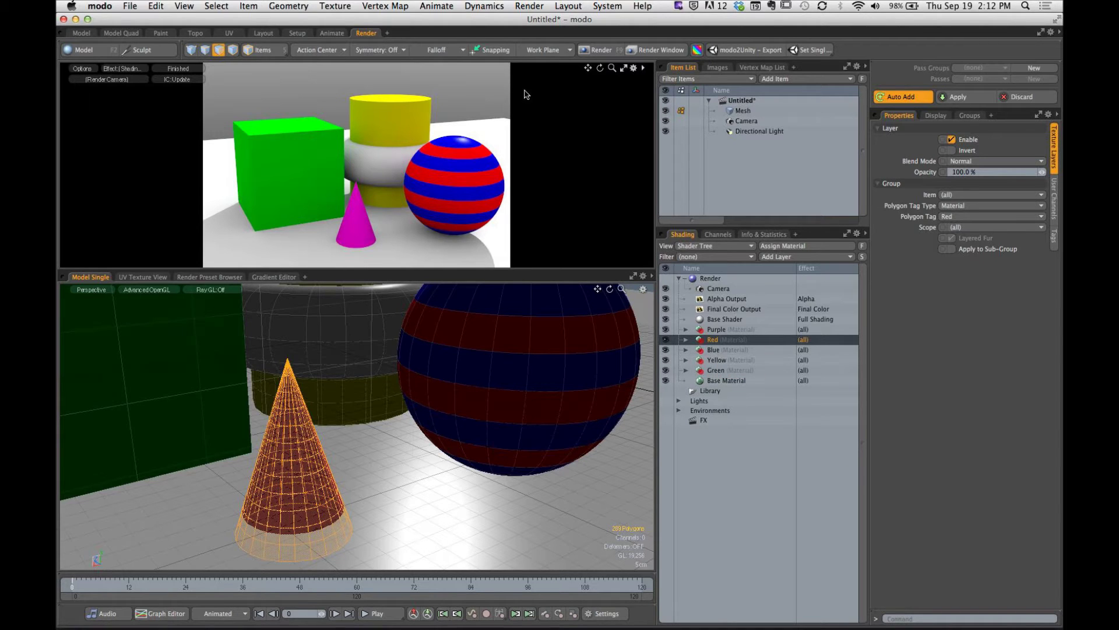
Maximize the render preview and select the Green group's material from the list of shading layers affecting the cube.
click(623, 68)
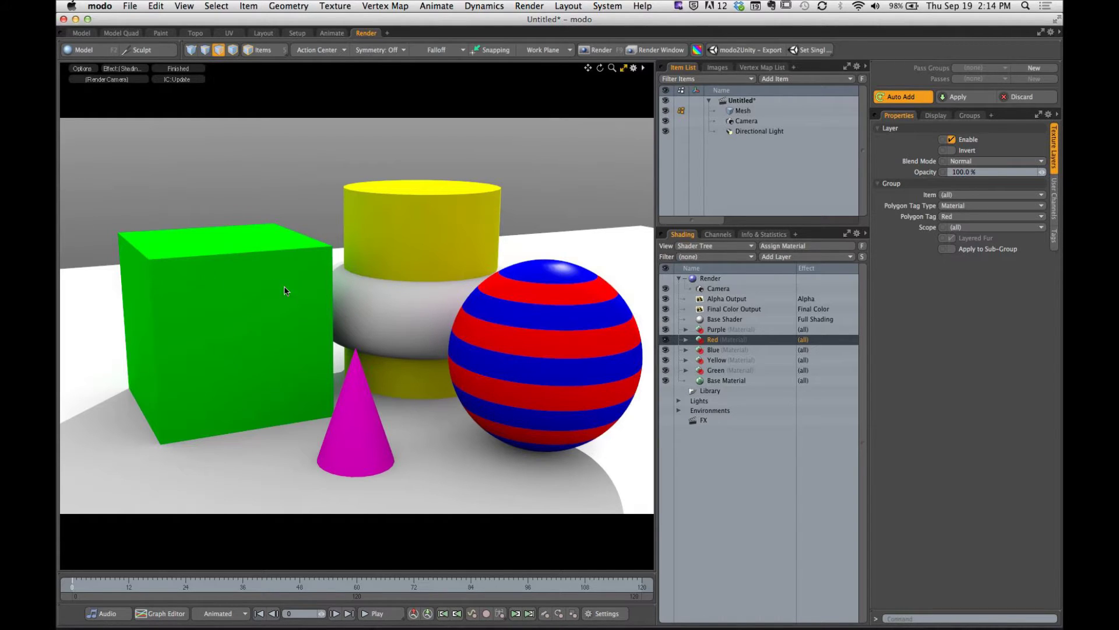
click(260, 304)
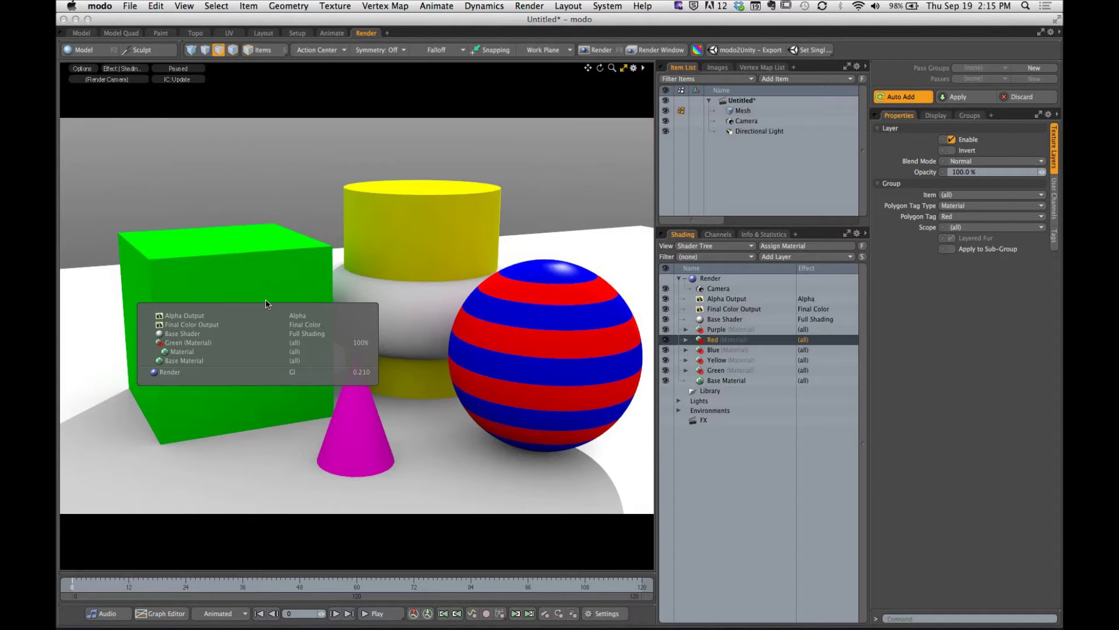
click(190, 355)
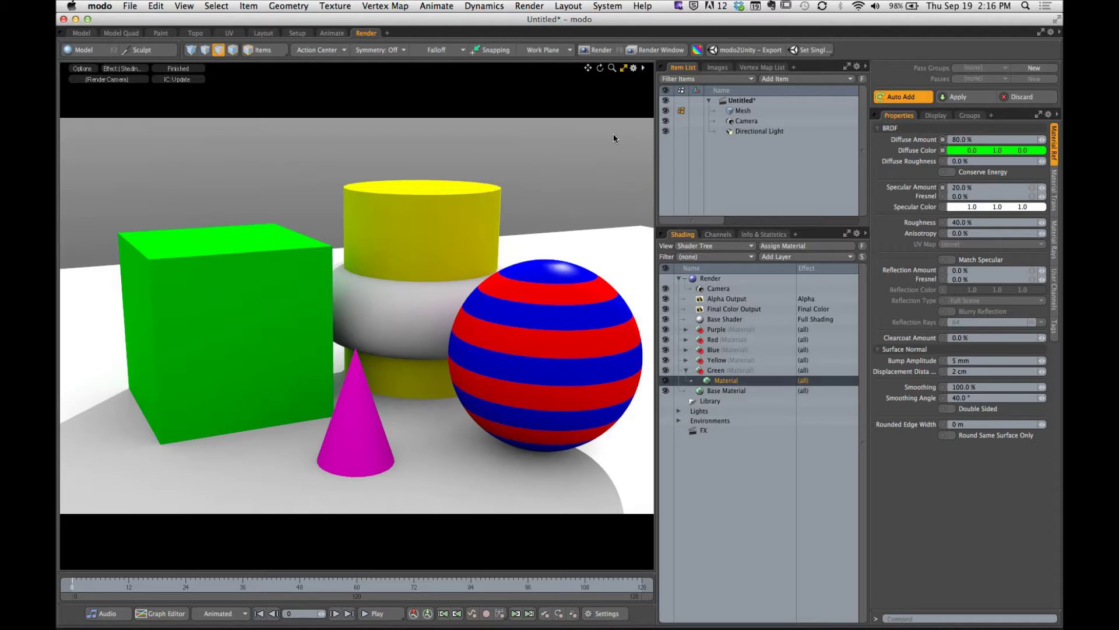
Restore the render preview to normal size, select three of the sphere's red polygon bands as full loops, and clear the selection.
click(624, 72)
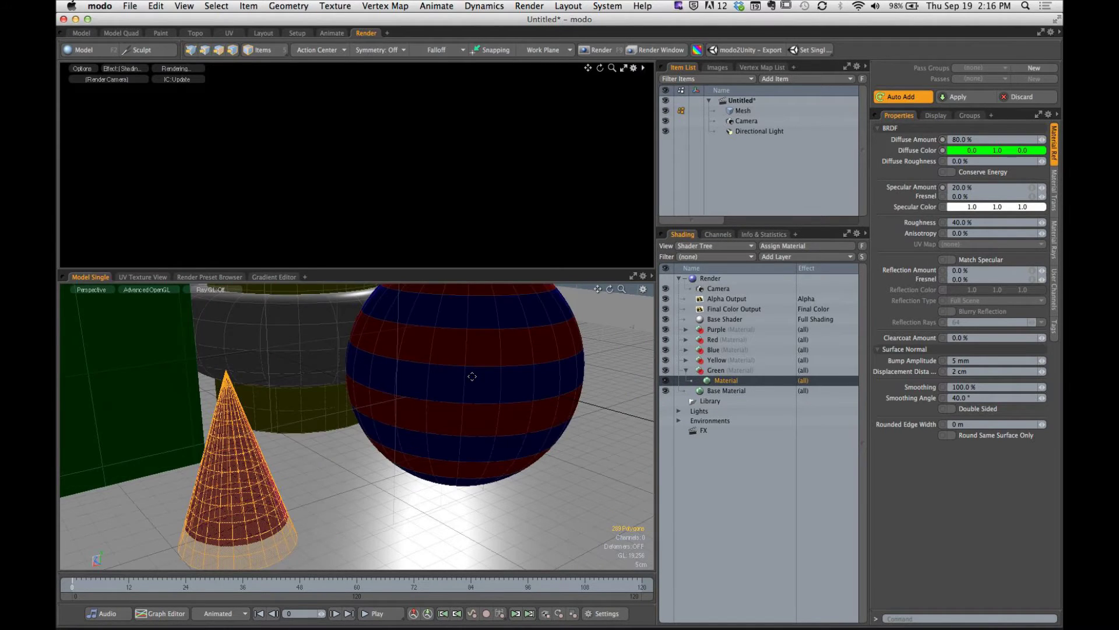
mouse_move(472, 376)
alt+mouse_down()
mouse_move(445, 350)
mouse_move(460, 408)
mouse_move(425, 445)
alt+mouse_up()
key(3)
click(466, 349)
shift+click(449, 403)
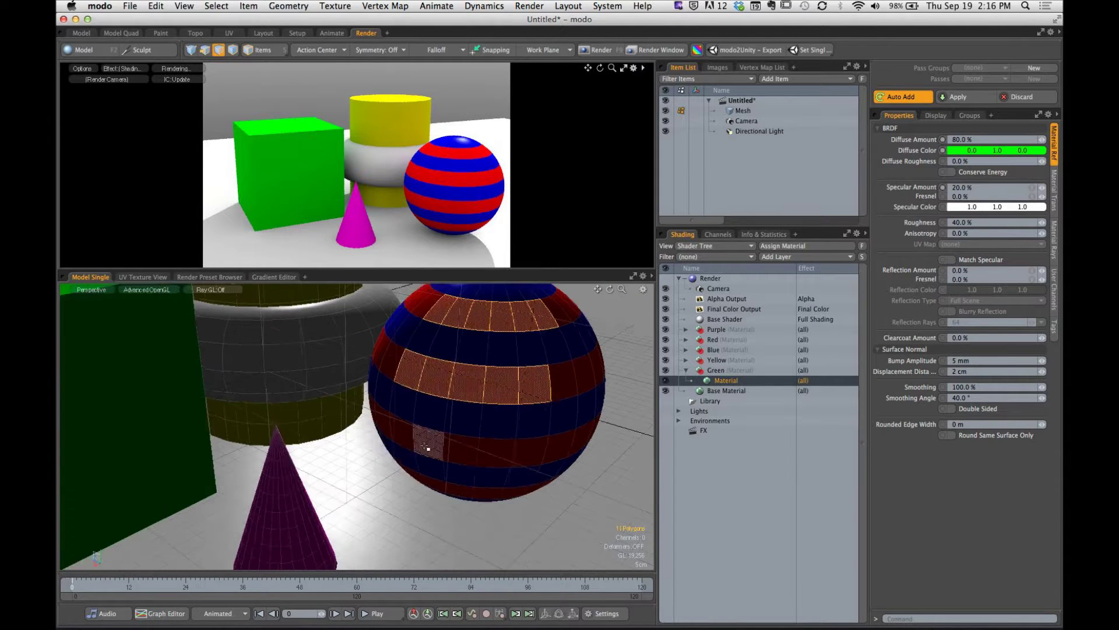
shift+click(477, 445)
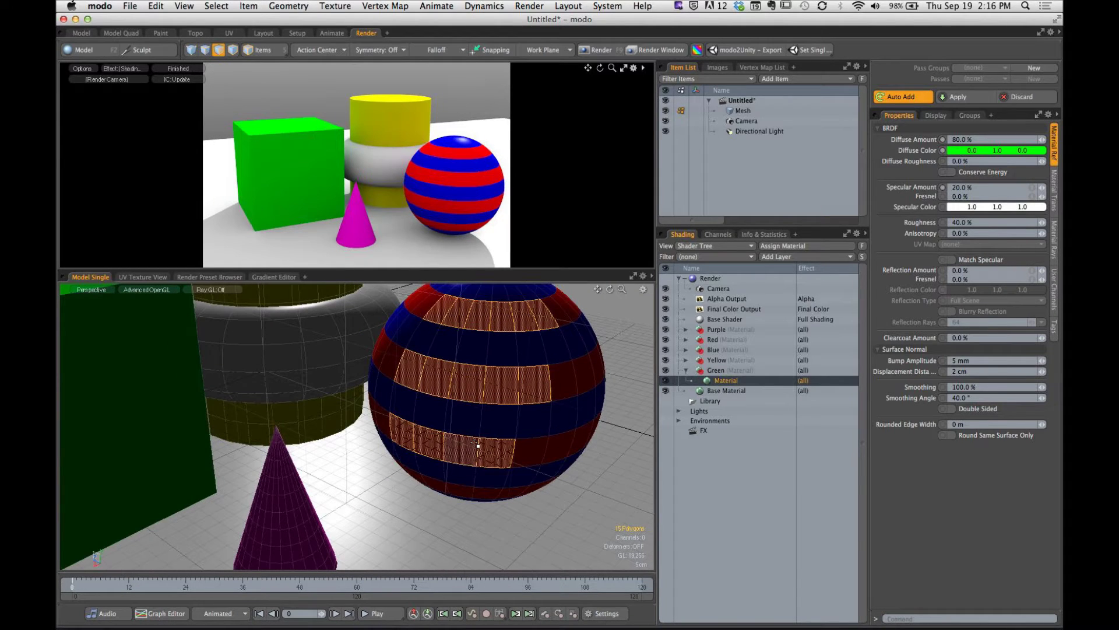
key(l)
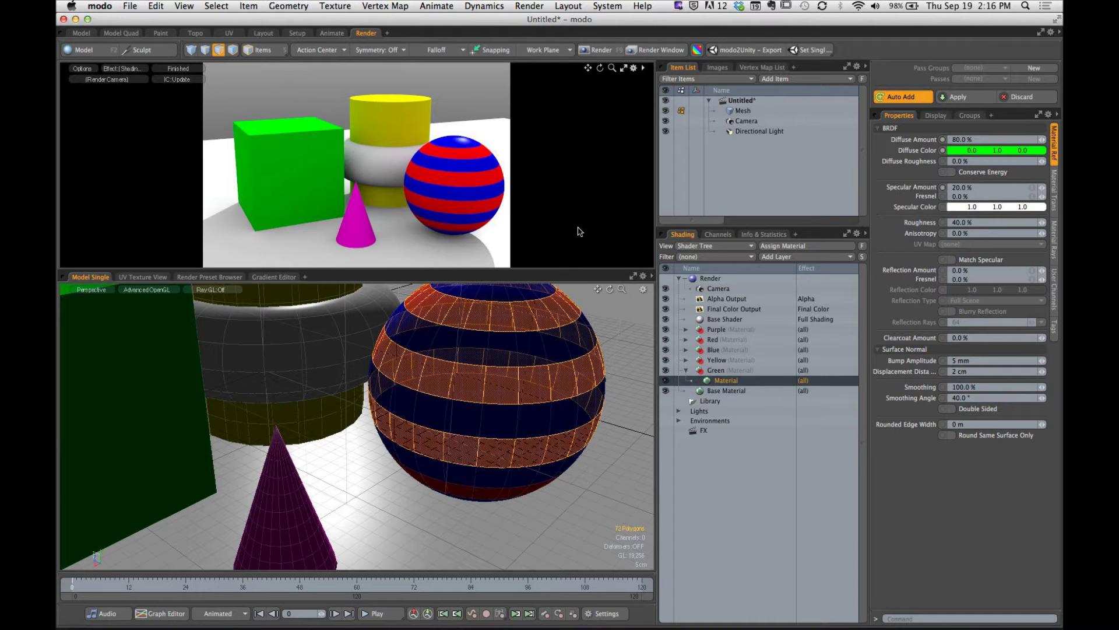
alt+drag(566, 370, 620, 325)
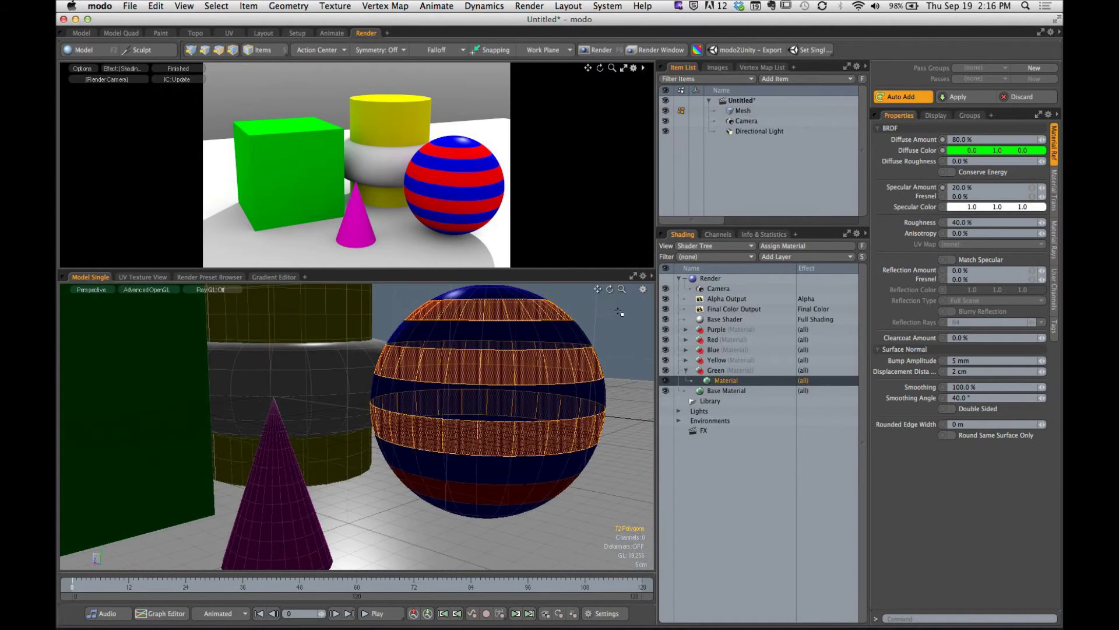
click(619, 325)
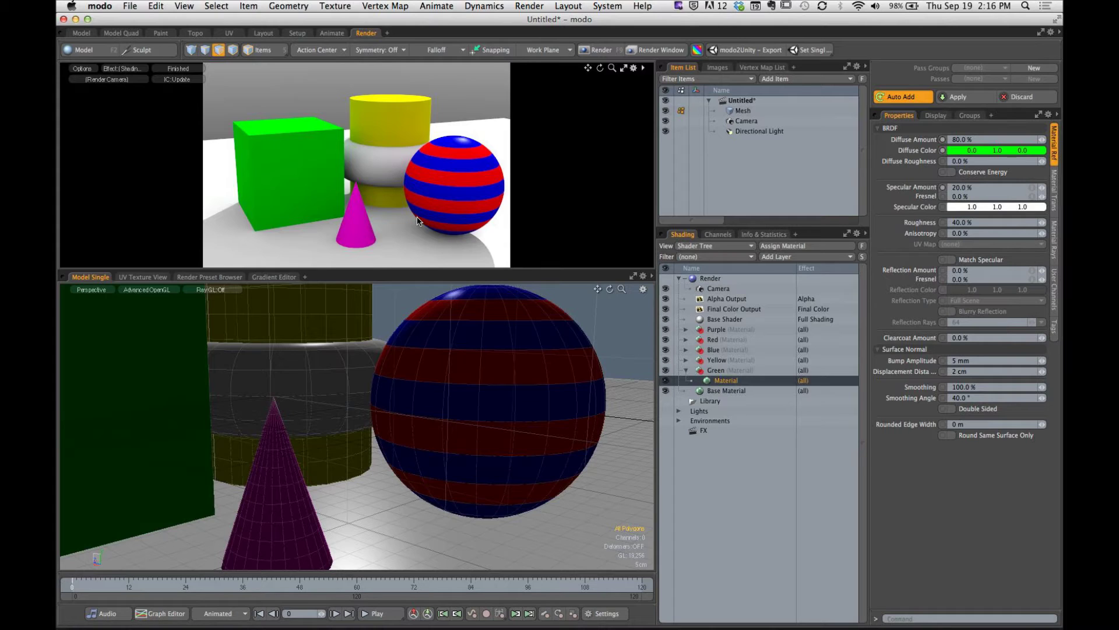
Check the shading layers affecting the cube in the render preview, and select the Yellow group's material from the cylinder's layer list.
click(280, 172)
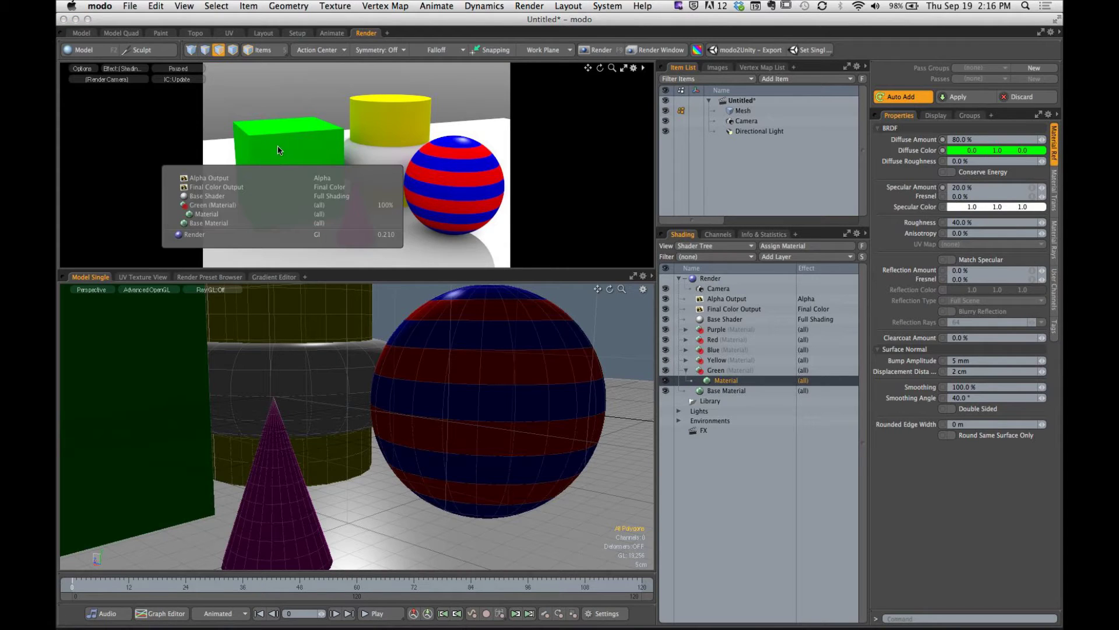
click(405, 109)
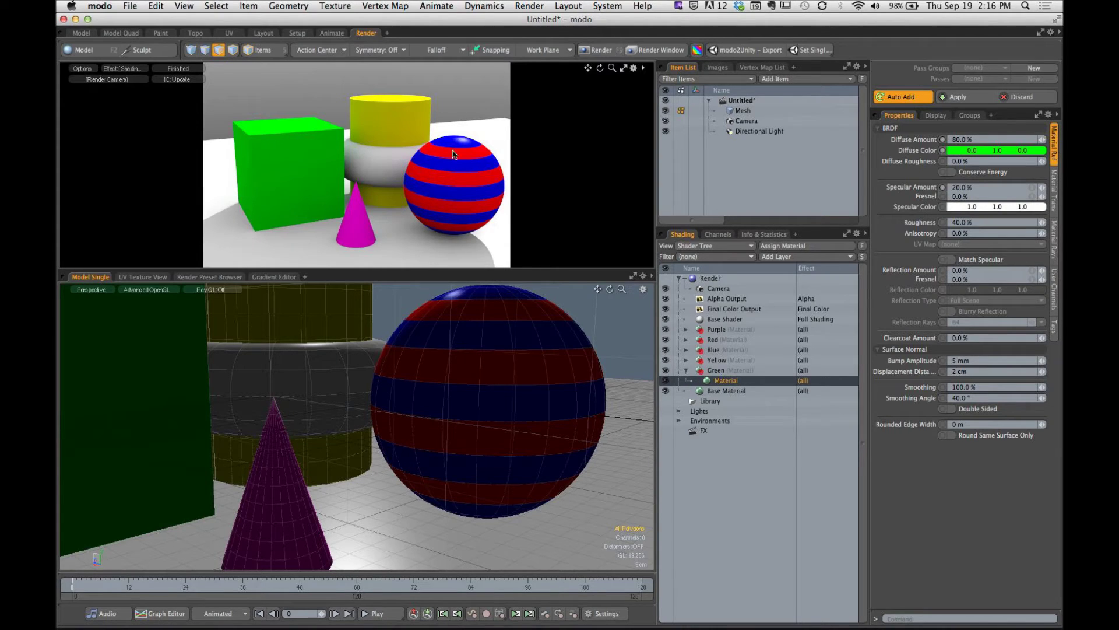
click(394, 114)
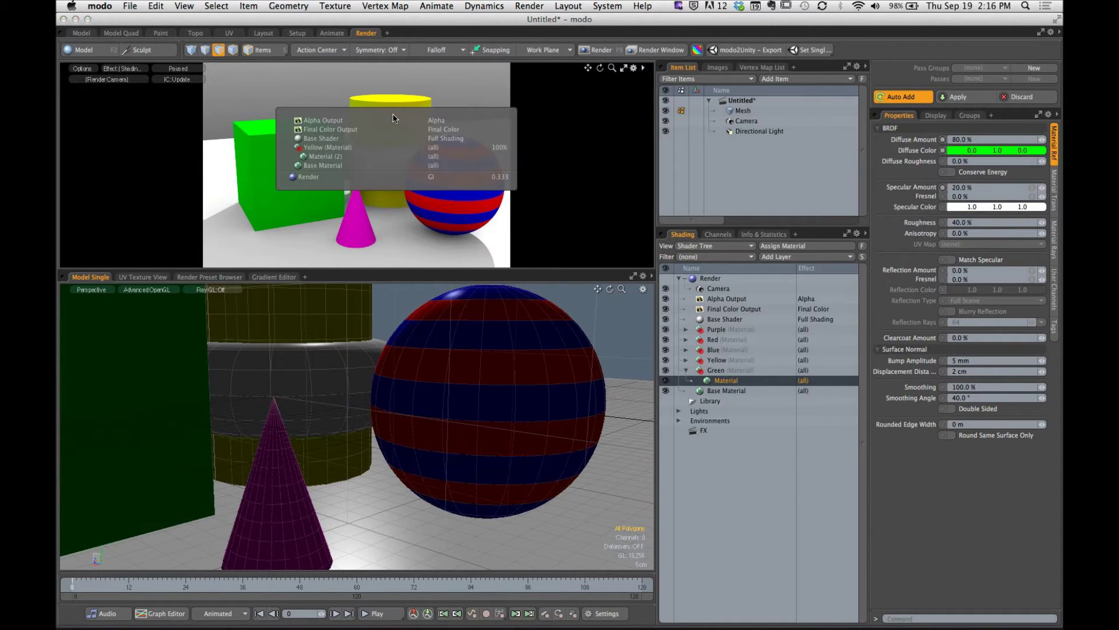
click(341, 157)
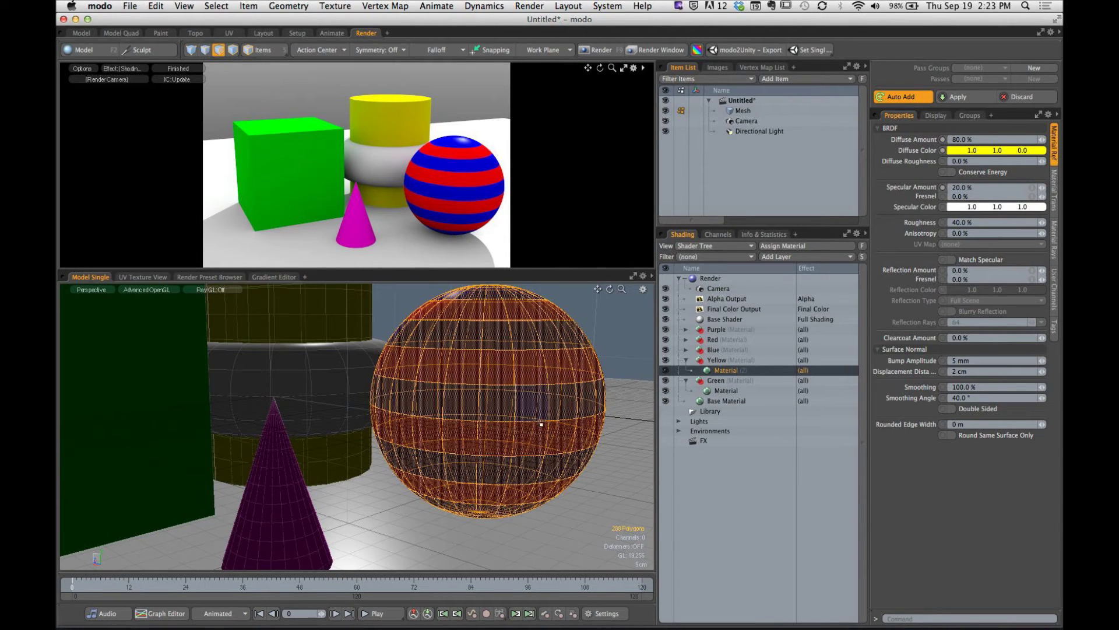
Assign the existing Blue material to all of the sphere's polygons.
key(m)
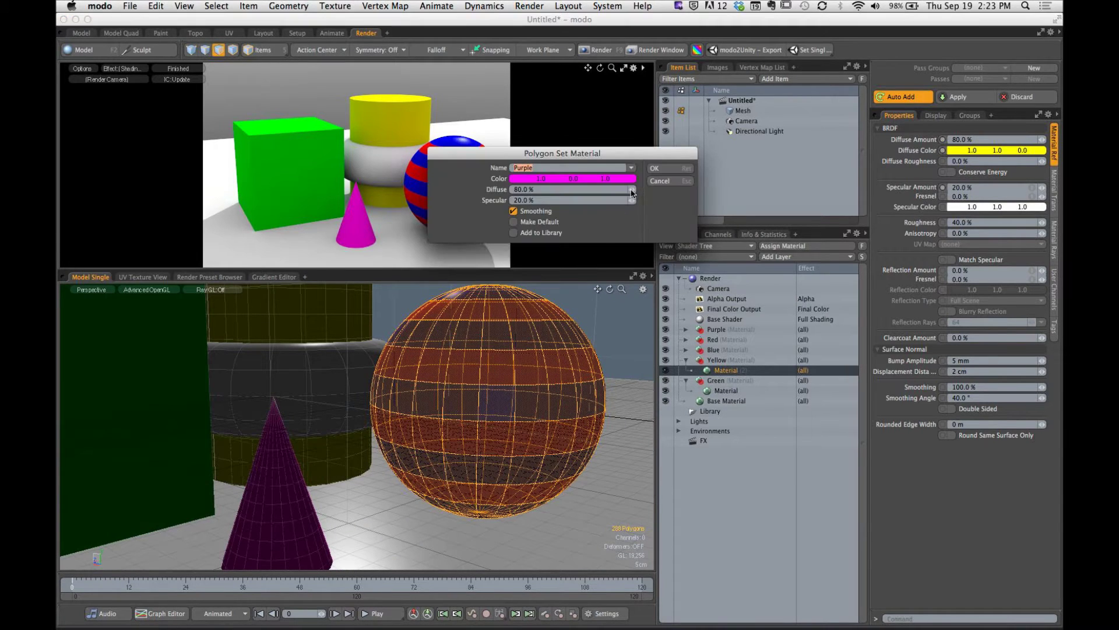
click(631, 168)
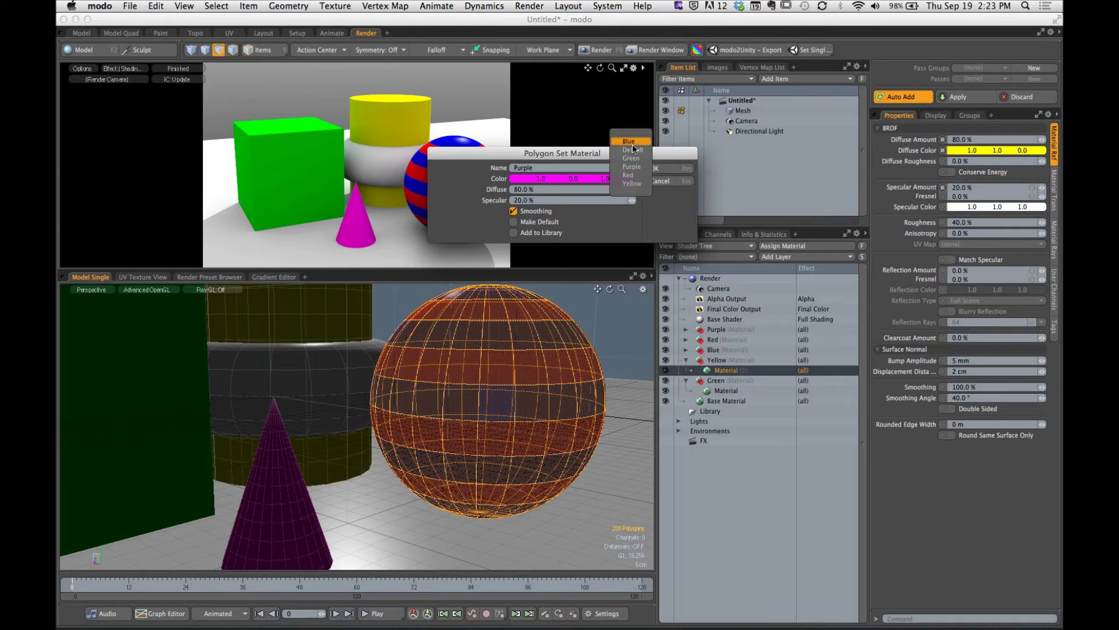
click(632, 142)
click(656, 168)
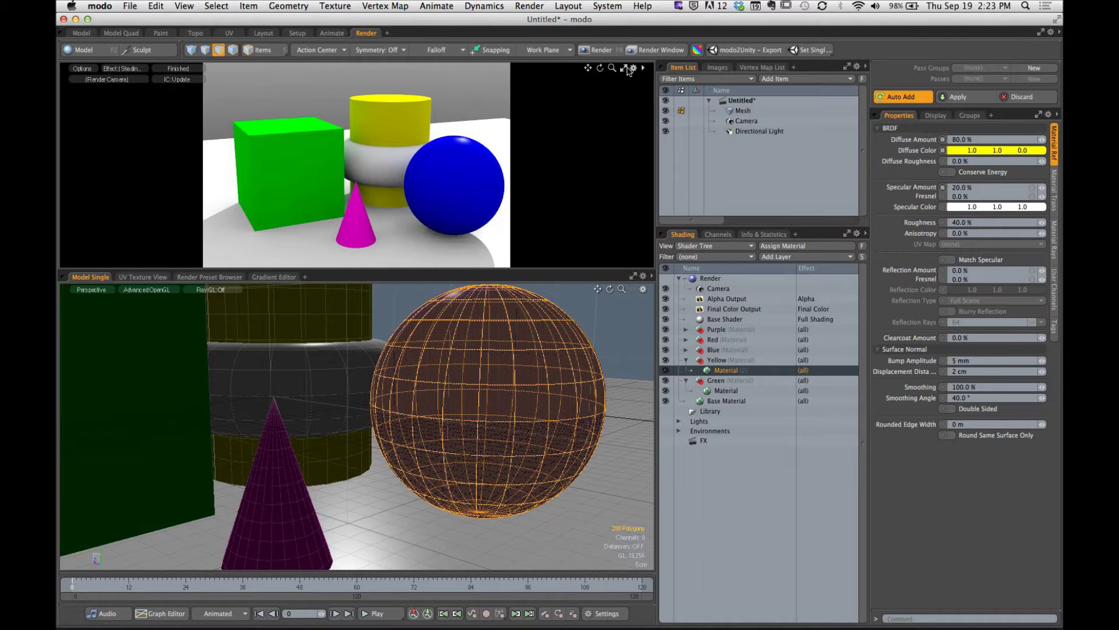
Frame the sphere in a maximized render preview, collapse the Yellow group and select the material inside the Blue group.
click(623, 68)
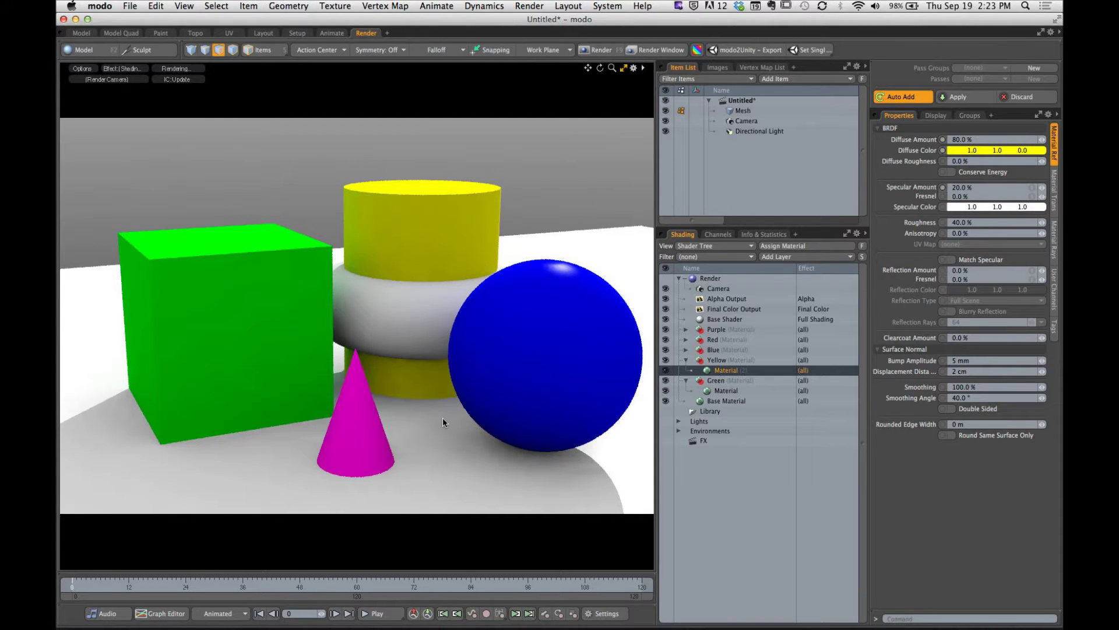
alt+shift+drag(566, 334, 457, 317)
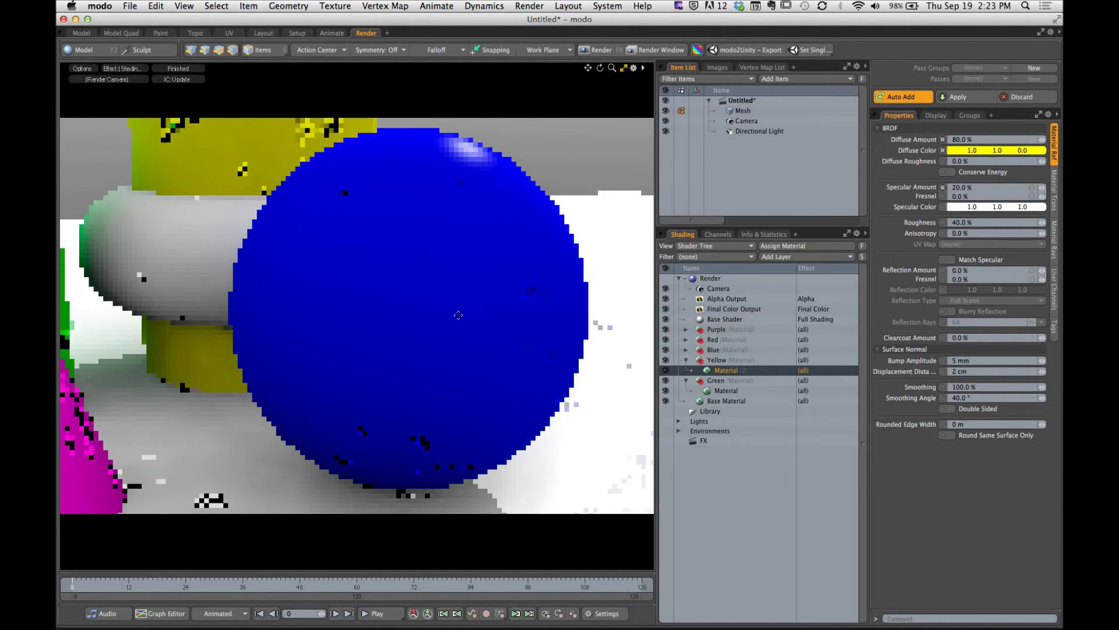
key(3)
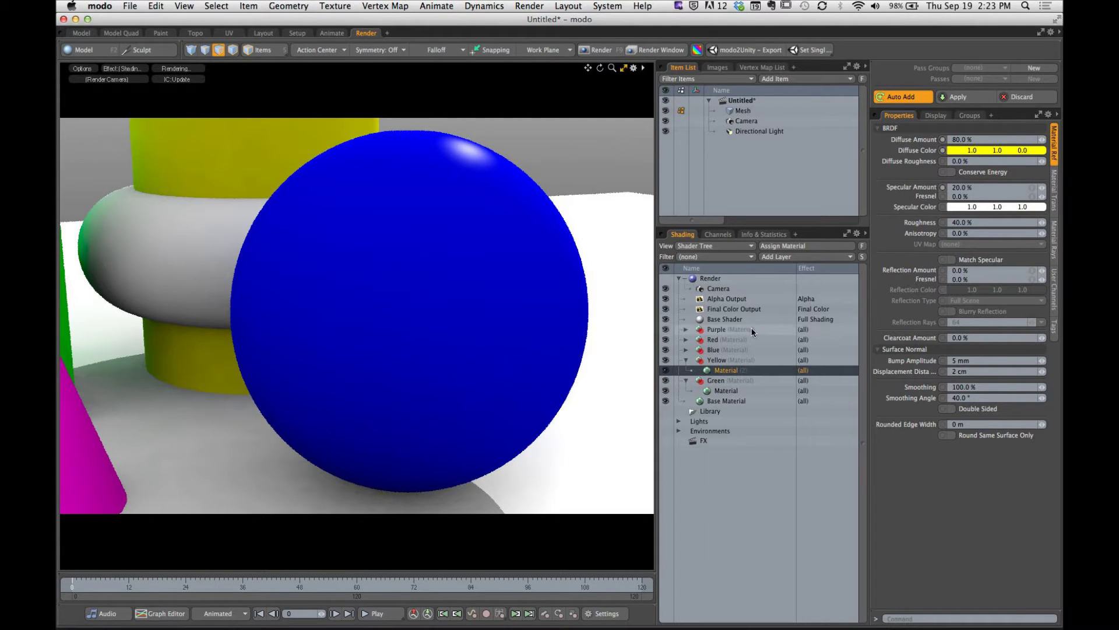
click(686, 360)
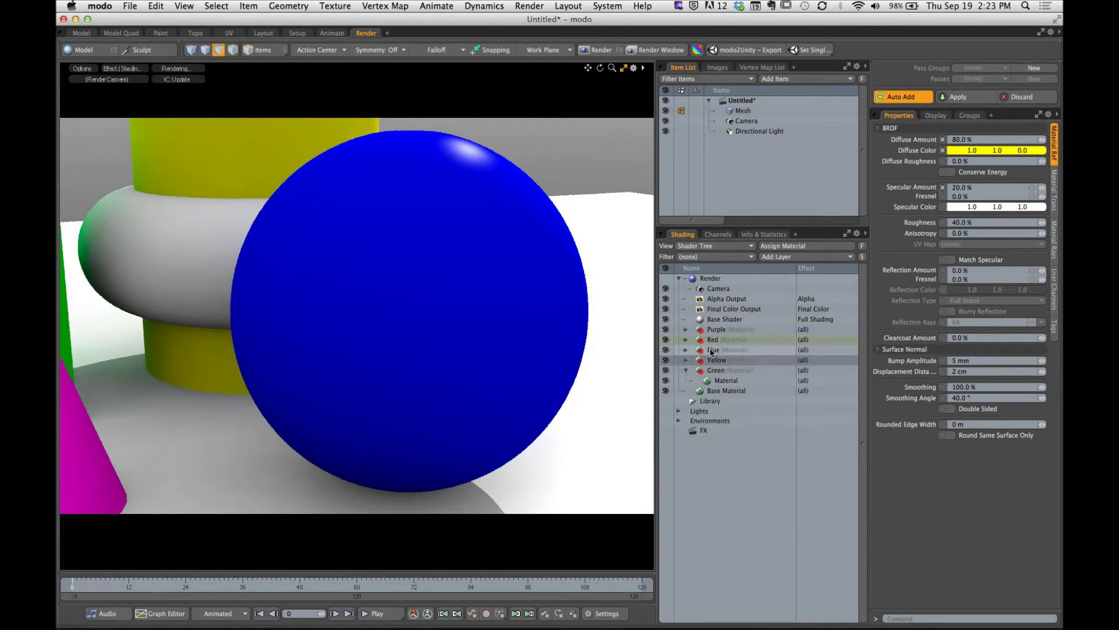
click(710, 349)
click(686, 350)
click(725, 362)
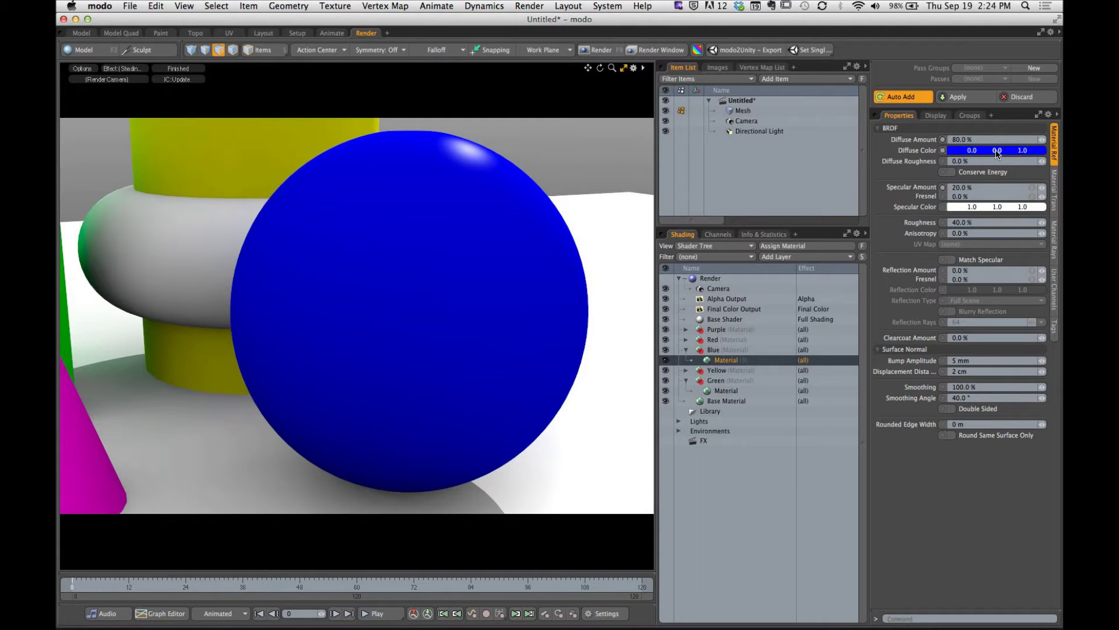
Open the Blue material's diffuse color for editing and try light green, pink, and the pink darkened to a value of 0.18.
double_click(981, 152)
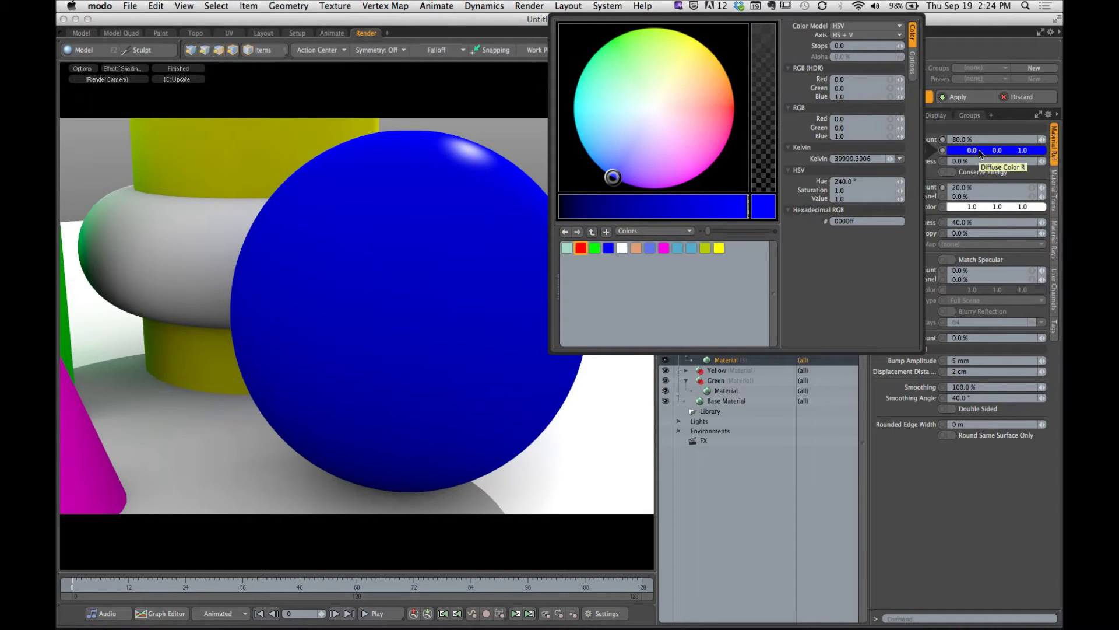
click(966, 6)
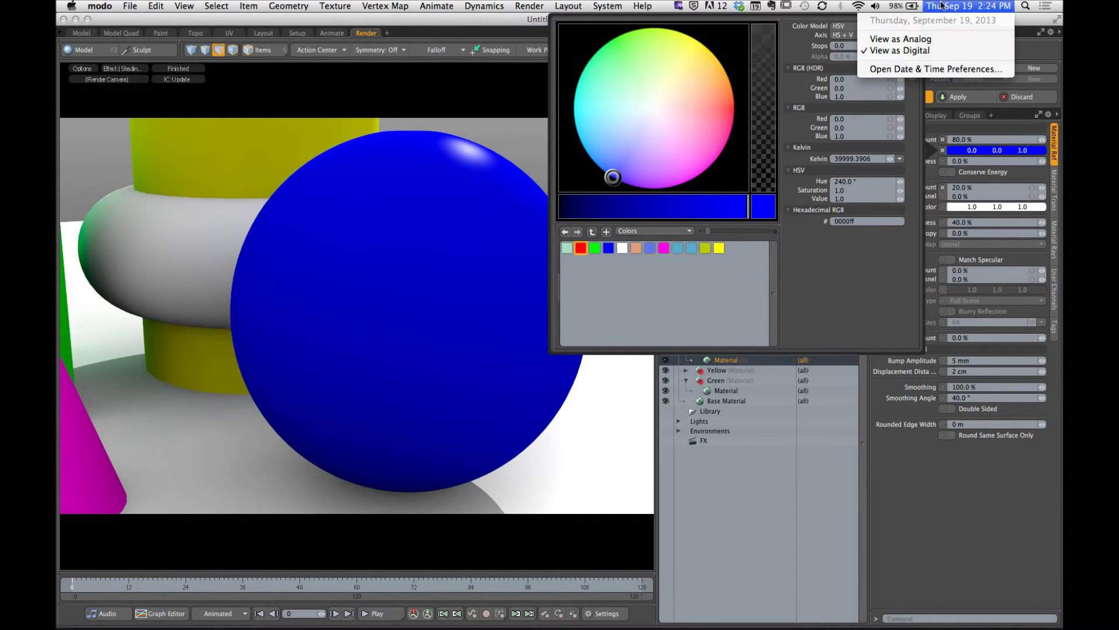
click(869, 268)
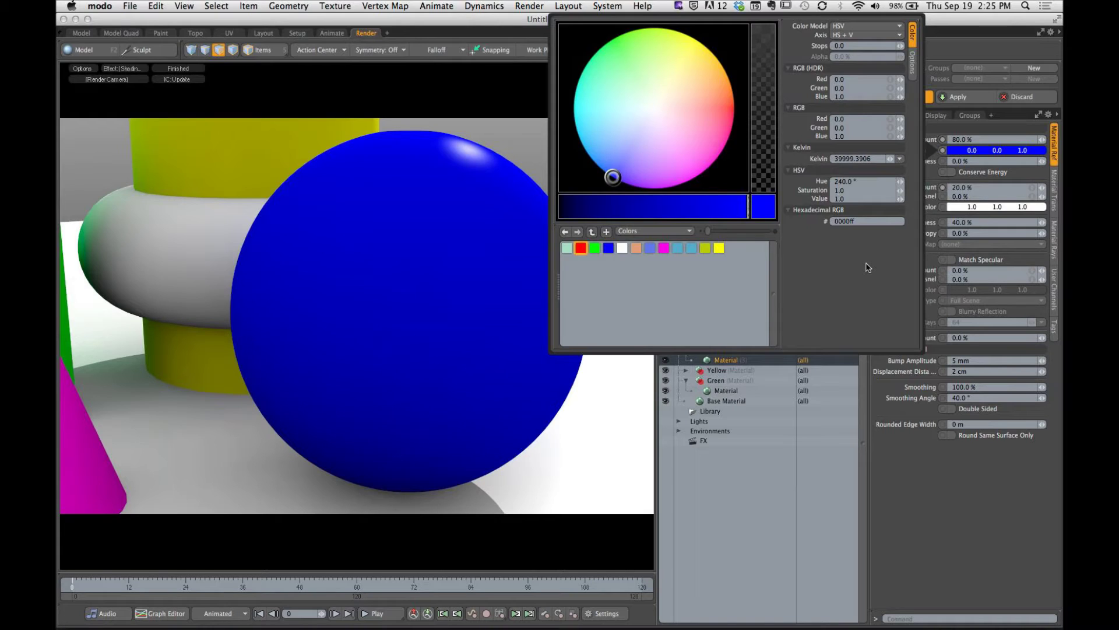
mouse_move(636, 161)
mouse_down()
mouse_move(631, 78)
mouse_move(646, 52)
mouse_up()
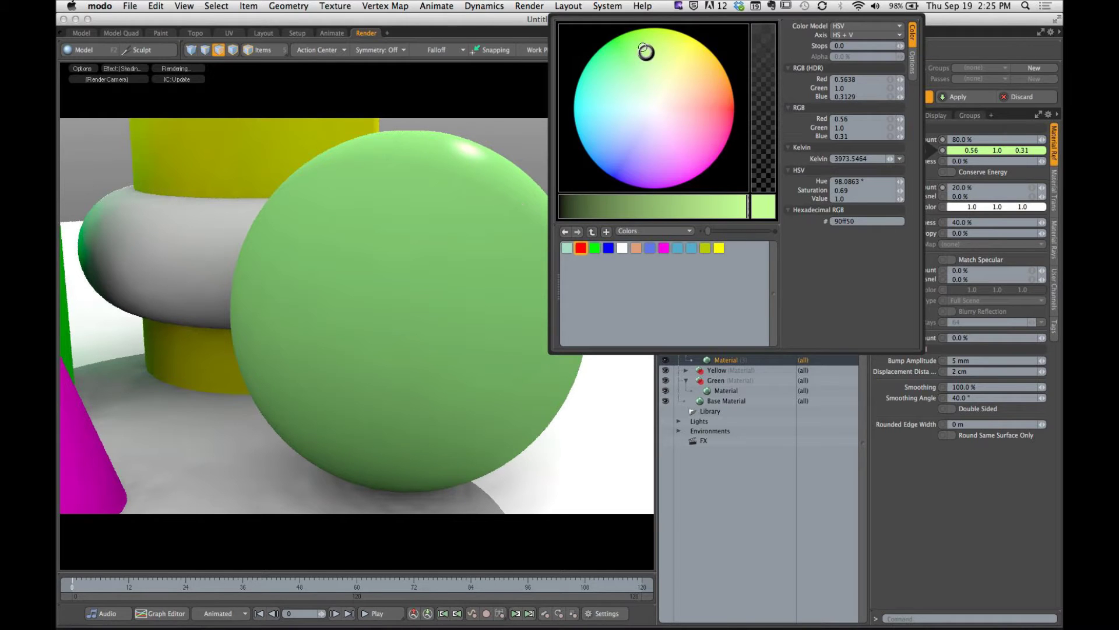
mouse_move(646, 52)
mouse_down()
mouse_move(705, 90)
mouse_move(682, 138)
mouse_move(675, 54)
mouse_move(645, 45)
mouse_move(642, 77)
mouse_move(694, 109)
mouse_up()
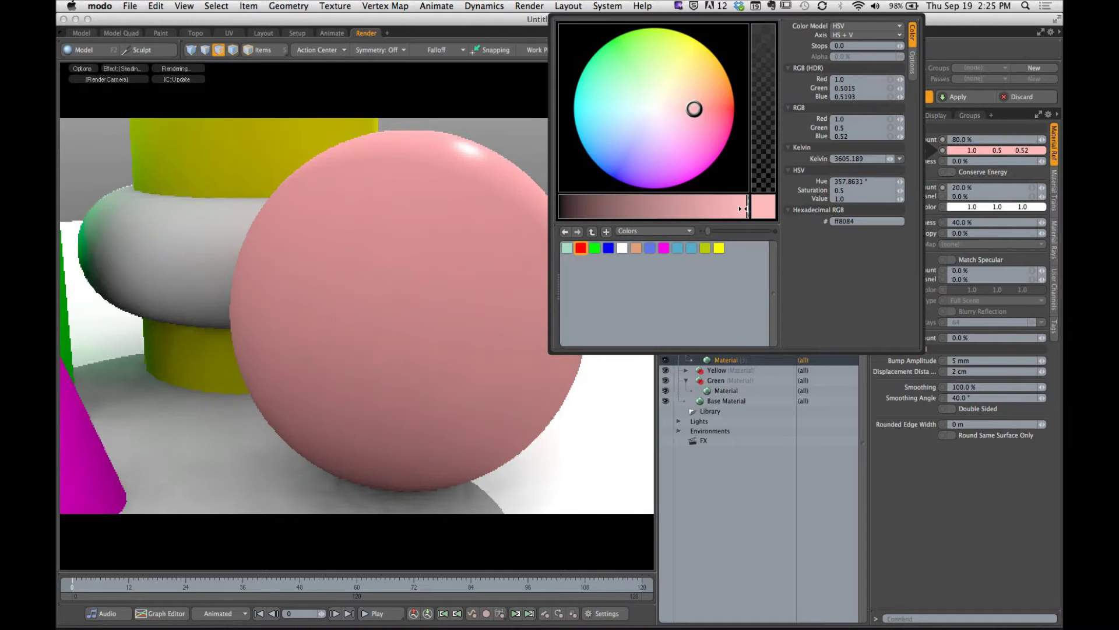
drag(740, 214, 593, 214)
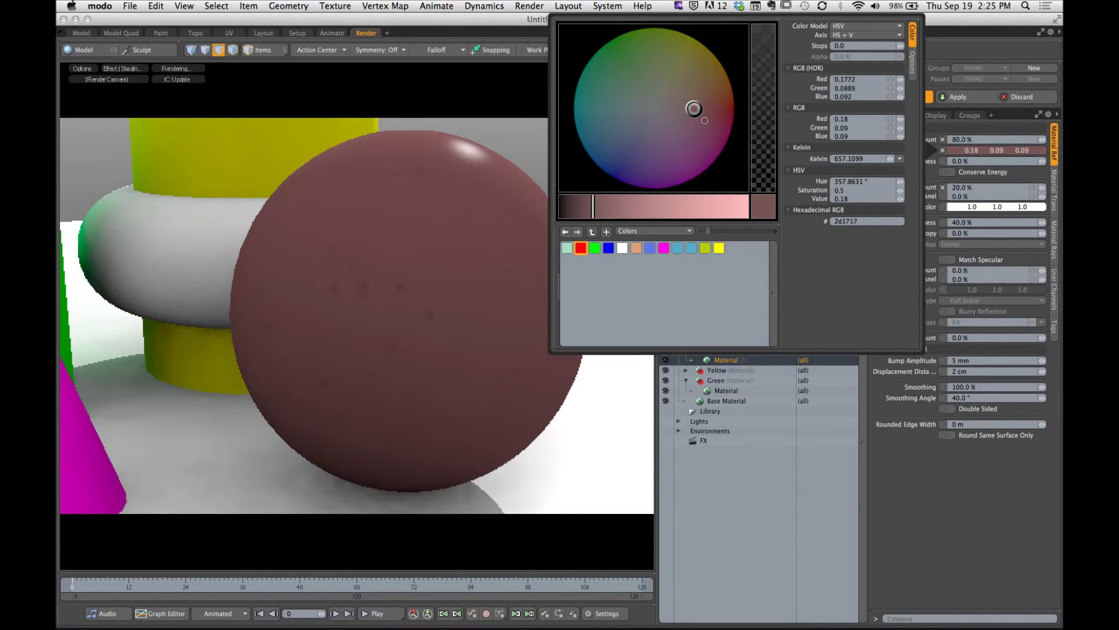
Try a fully saturated red at values 0.18, 0.1 and 1.0, and shift the diffuse color to bright blue (0.0, 0.27, 1.0).
mouse_move(694, 109)
mouse_down()
mouse_move(742, 113)
mouse_move(734, 107)
mouse_up()
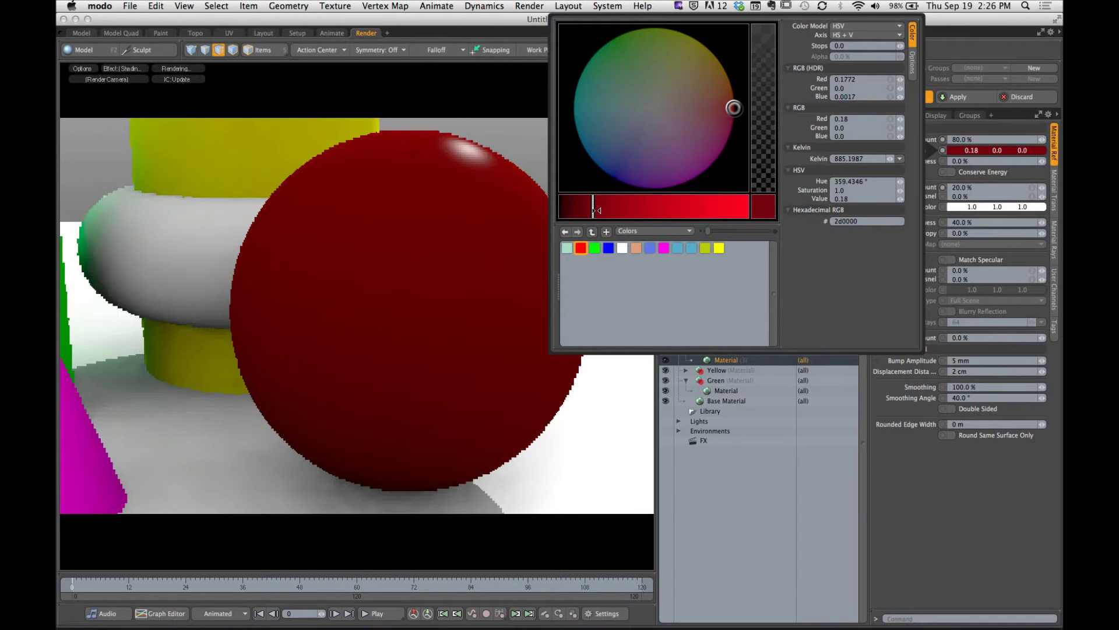
drag(611, 210, 578, 210)
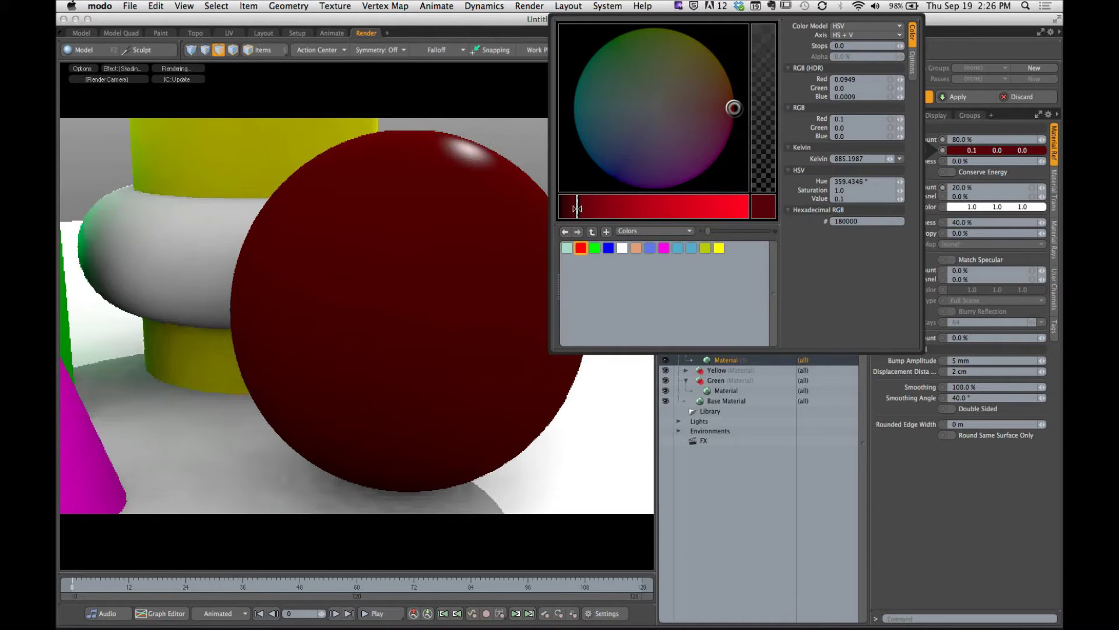
drag(644, 205, 749, 206)
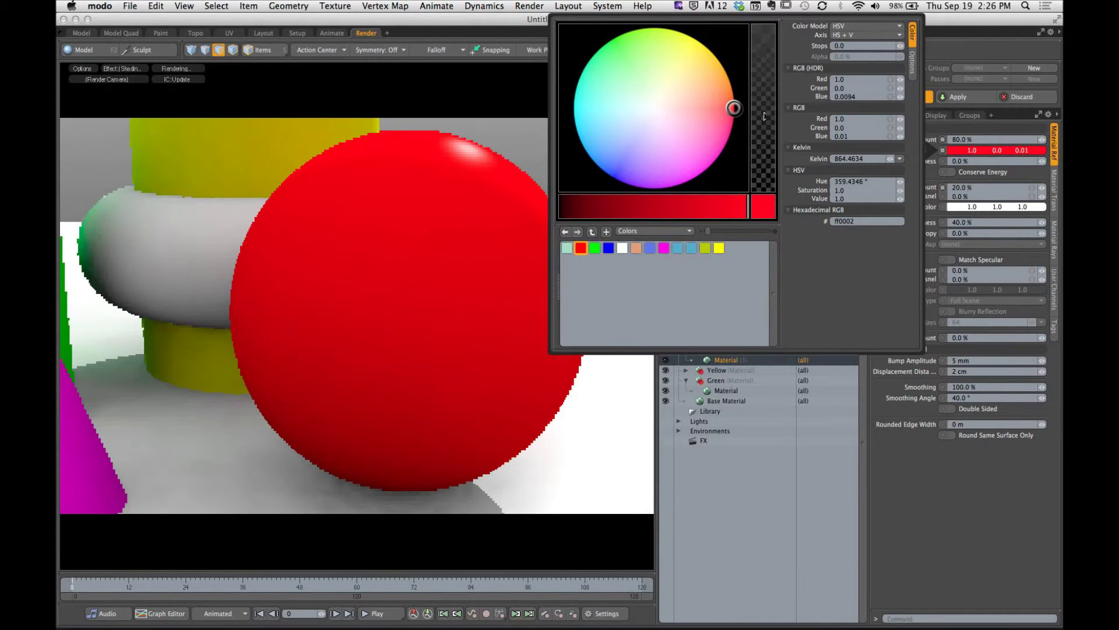
drag(734, 108, 582, 176)
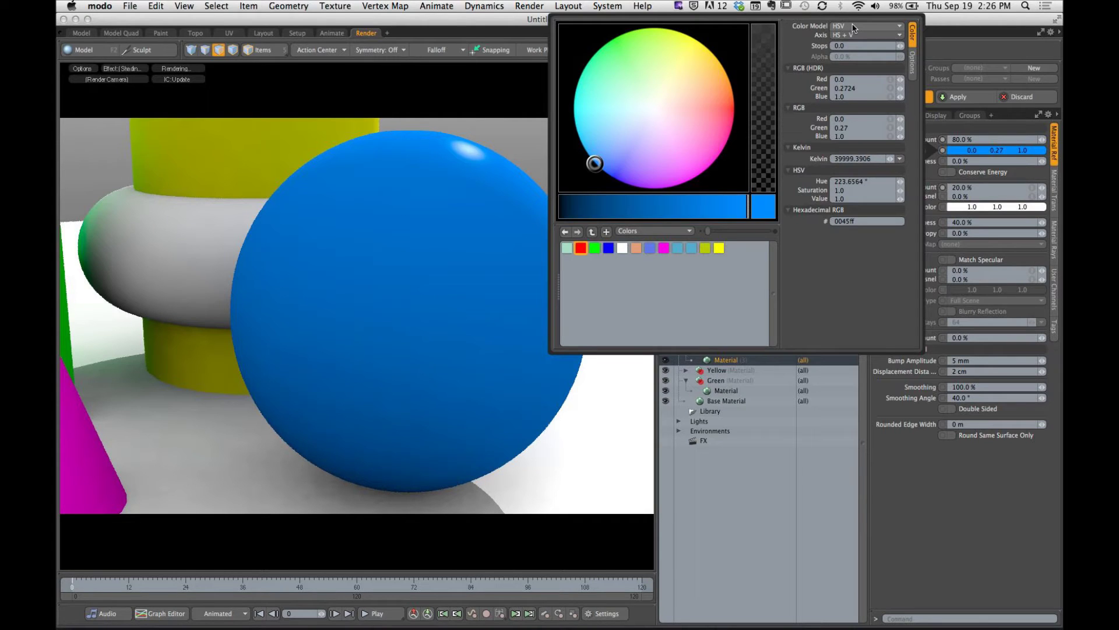
key(3)
Switch the color model to Kelvin and sweep the diffuse color through warm orange tones to a cool white of about 8666 K.
click(899, 26)
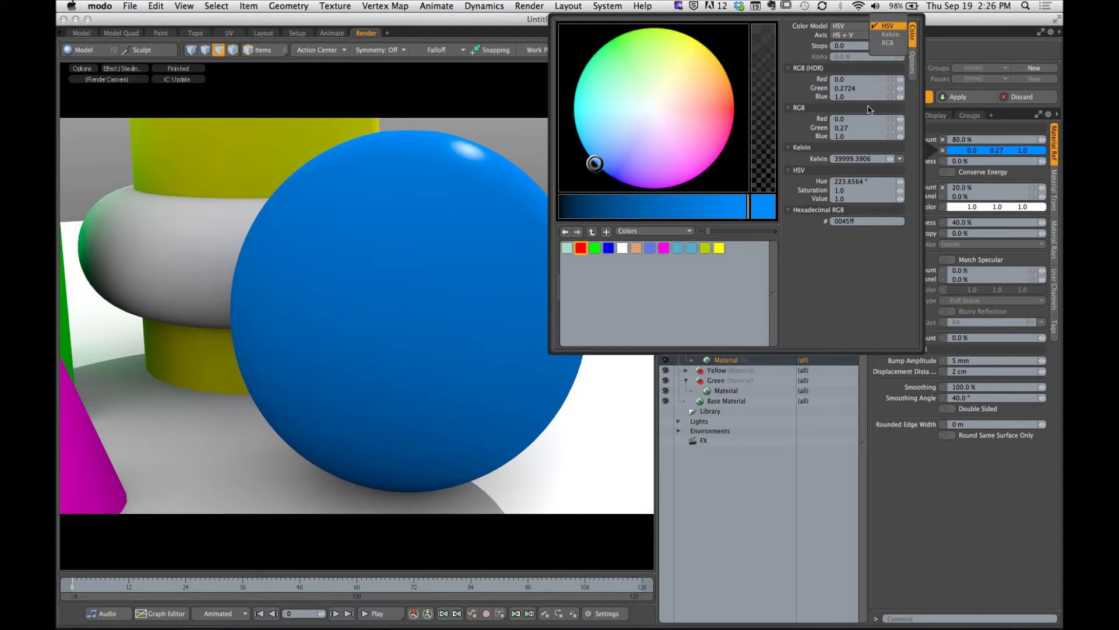
click(891, 35)
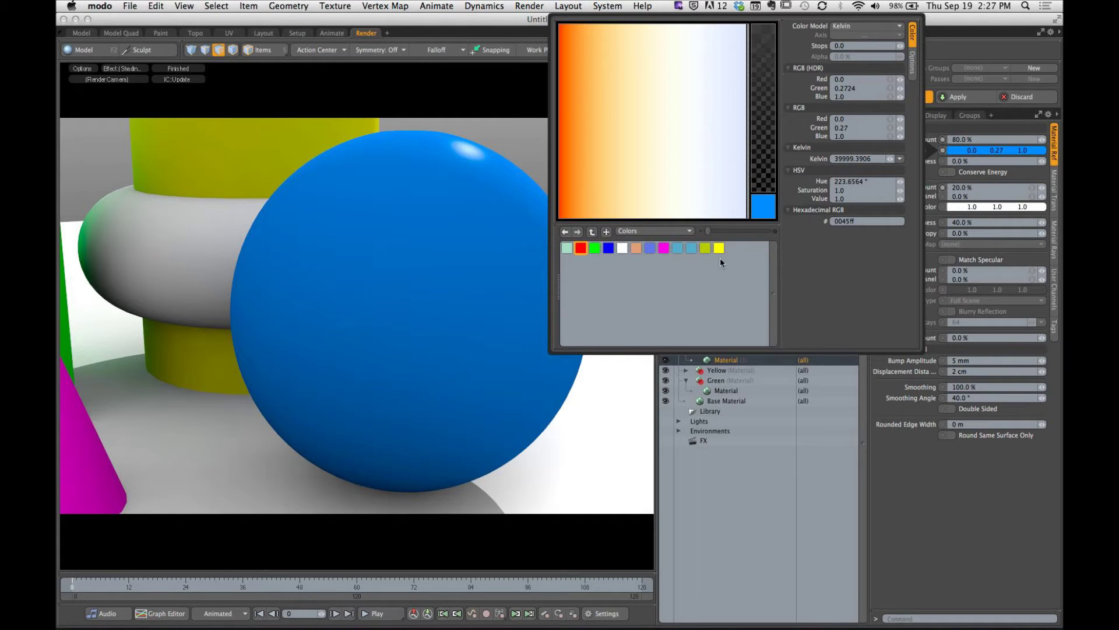
drag(582, 71, 622, 71)
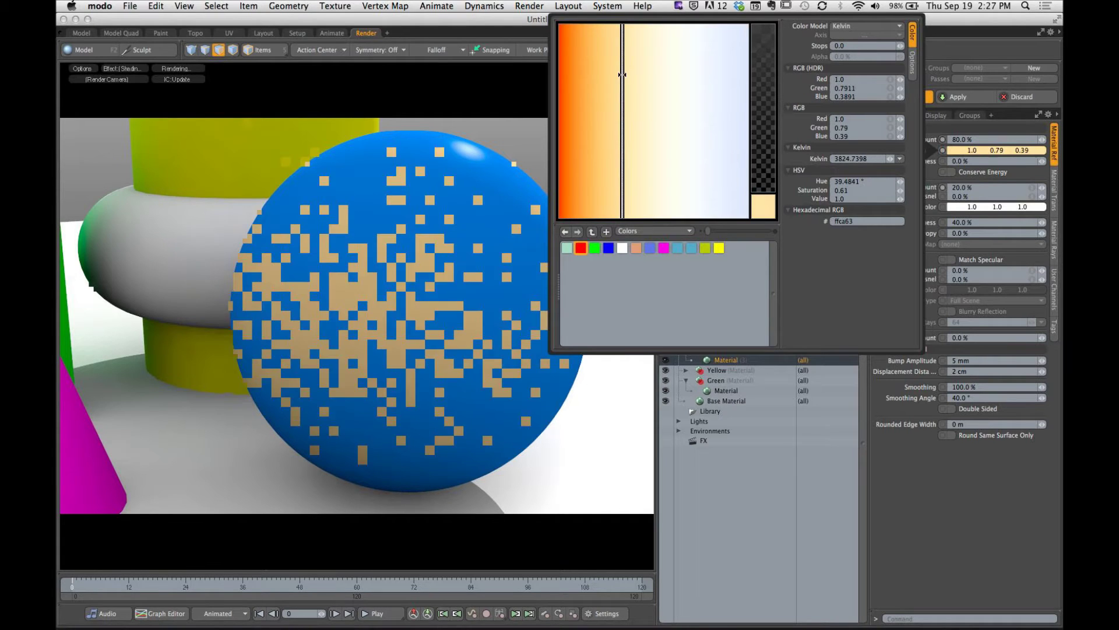
drag(621, 156, 590, 156)
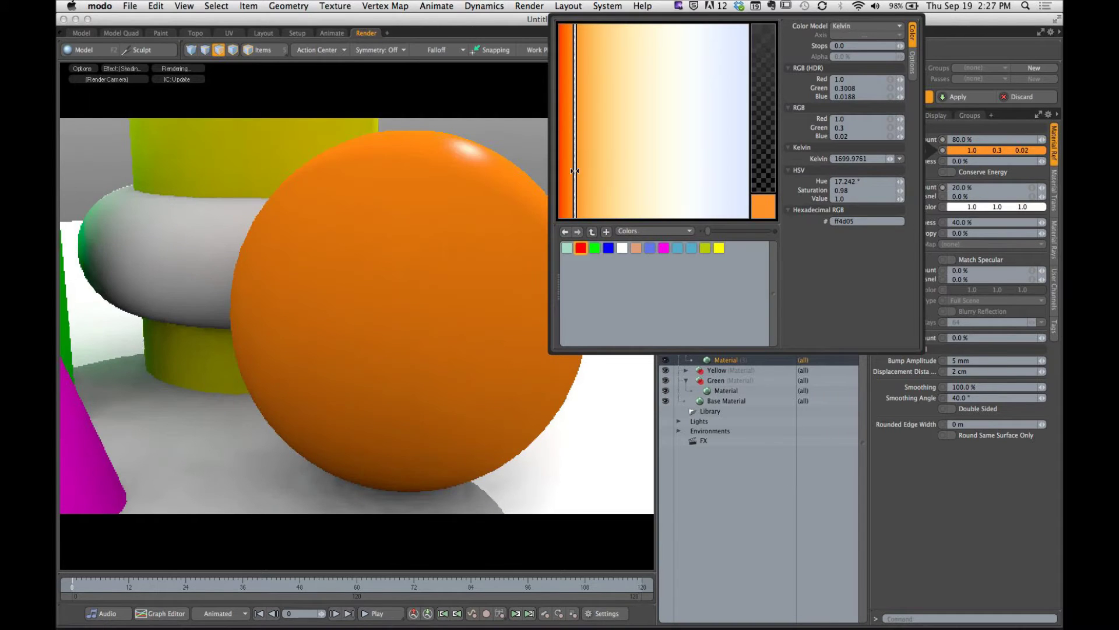
drag(573, 169, 731, 157)
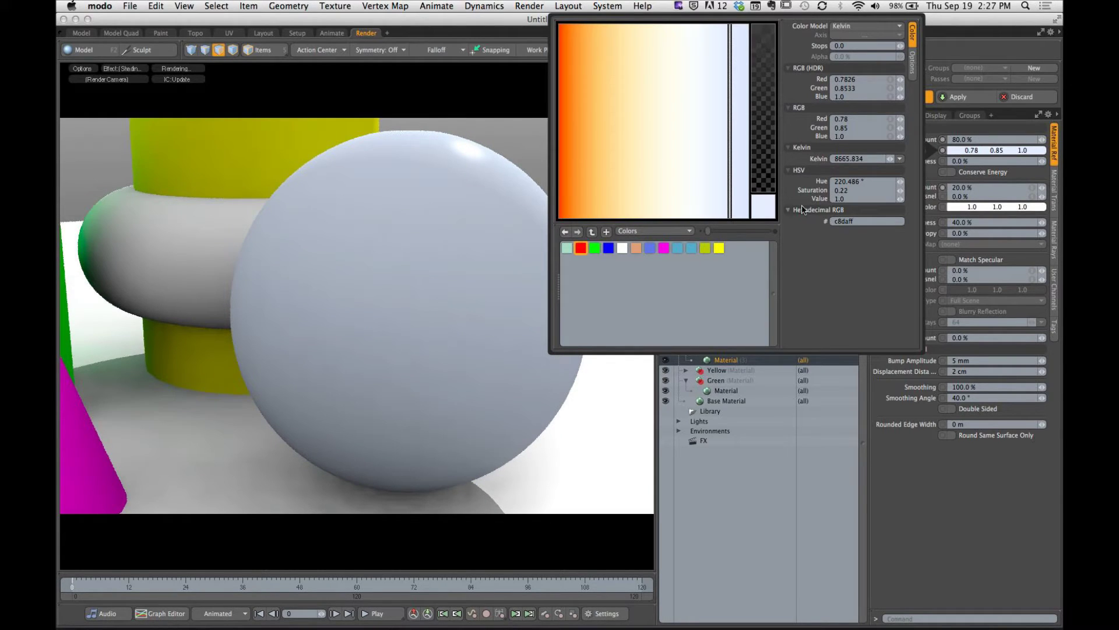
Switch the color model to RGB and set the diffuse color to a pinkish purple of about 0.78, 0.35, 0.81.
click(865, 26)
click(854, 26)
click(641, 75)
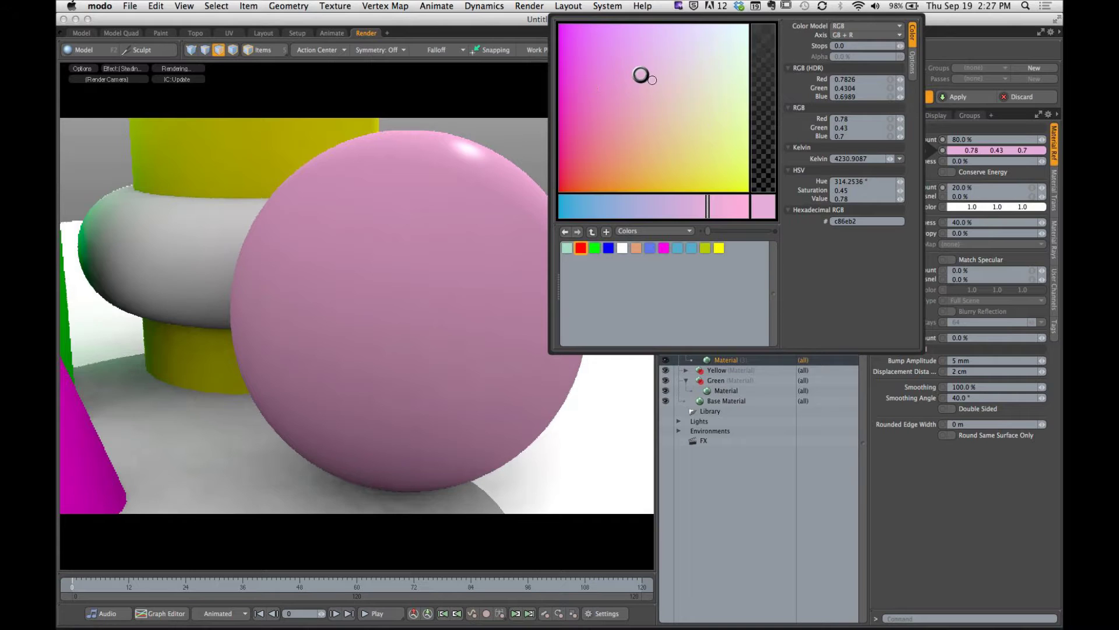
mouse_move(652, 80)
mouse_down()
mouse_move(673, 84)
mouse_move(667, 96)
mouse_move(638, 101)
mouse_up()
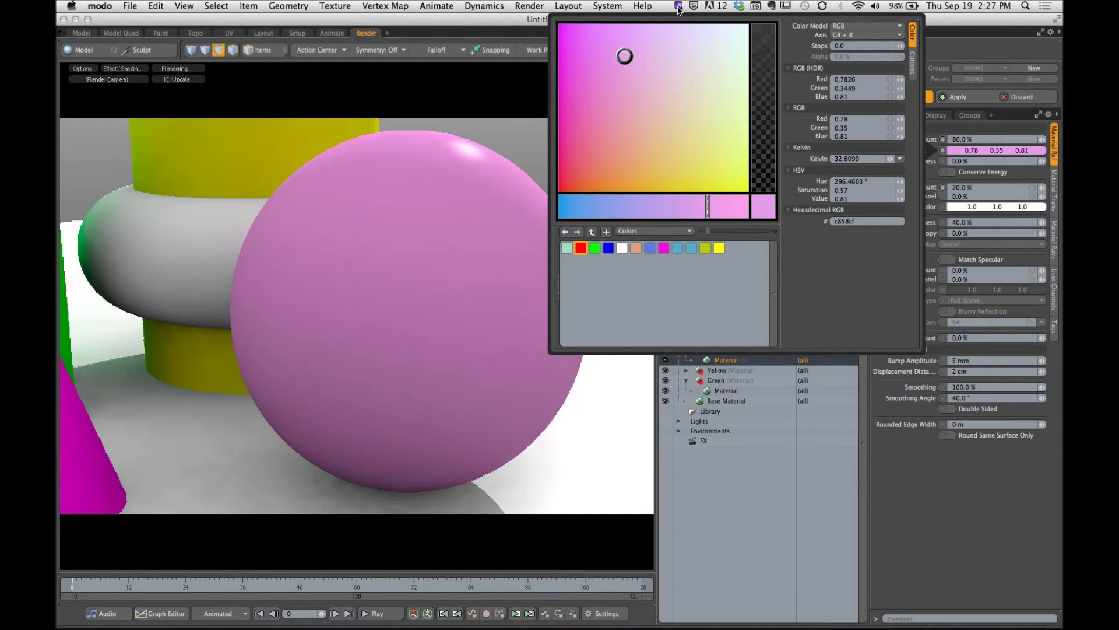
Switch the color model to HSV and try a pale blue, the same blue at value 1.0, and a fully saturated red as diffuse color.
click(847, 33)
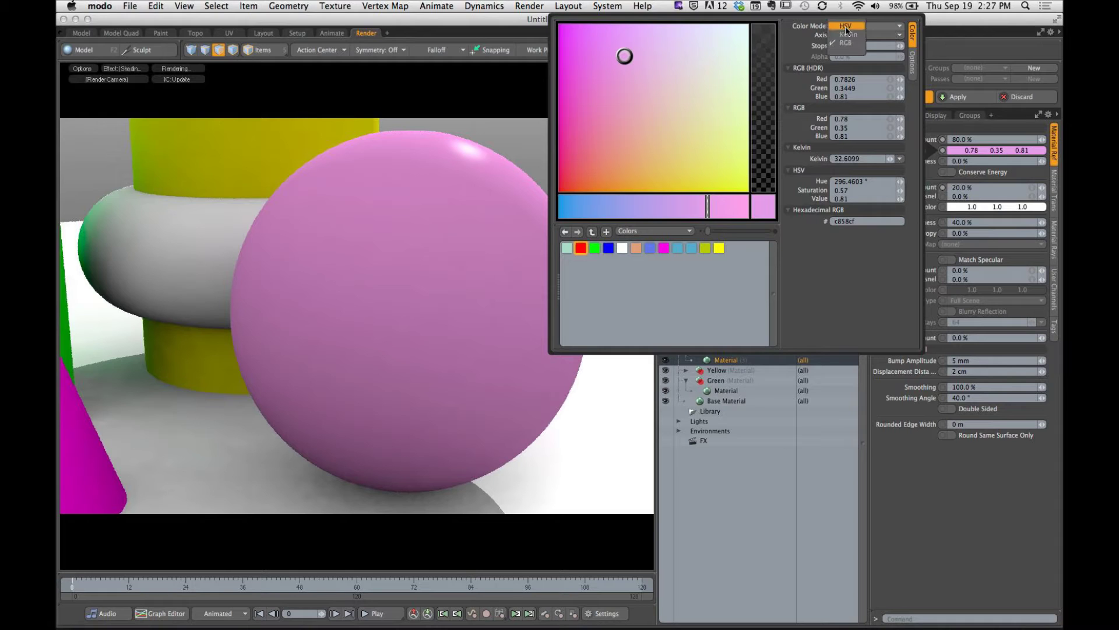
click(843, 34)
mouse_move(674, 149)
mouse_down()
mouse_move(697, 75)
mouse_move(633, 129)
mouse_up()
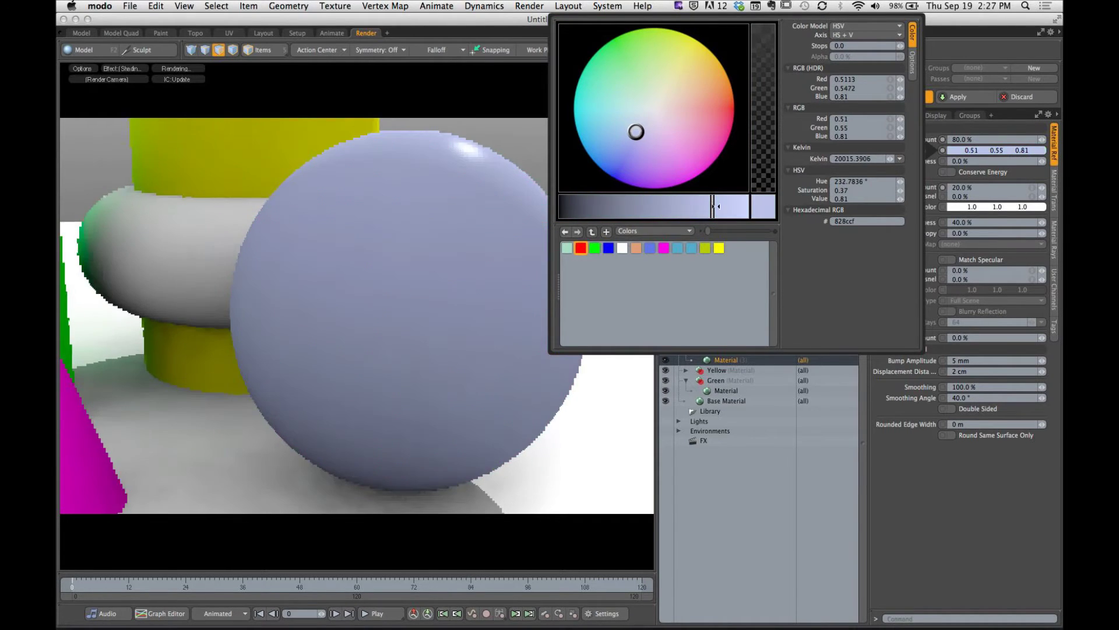
drag(714, 205, 767, 202)
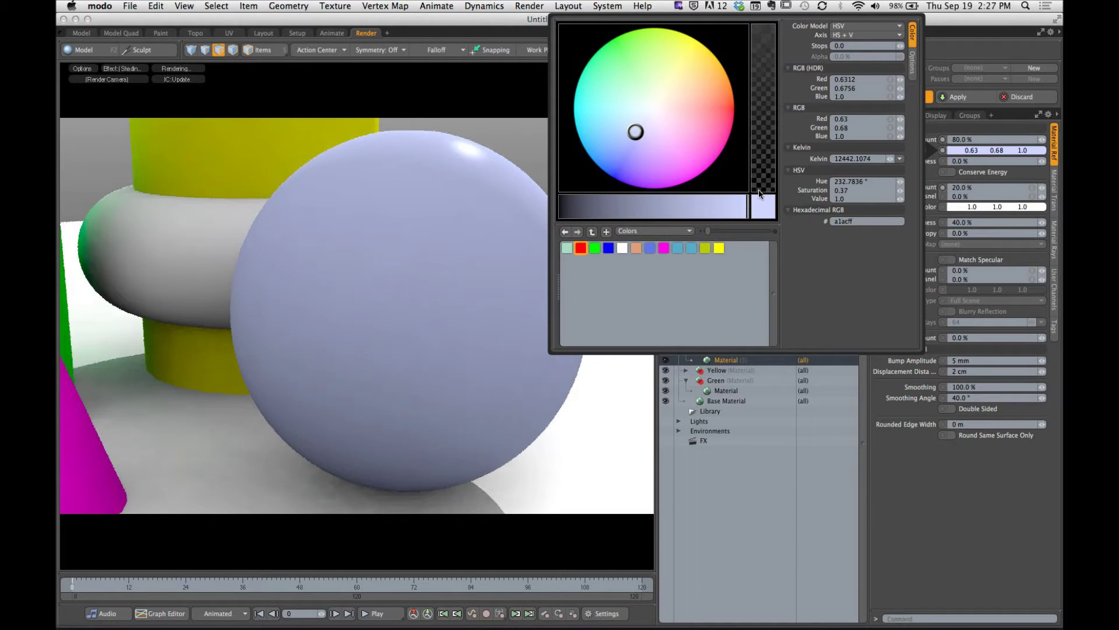
mouse_move(635, 132)
mouse_down()
mouse_move(657, 105)
mouse_move(746, 108)
mouse_up()
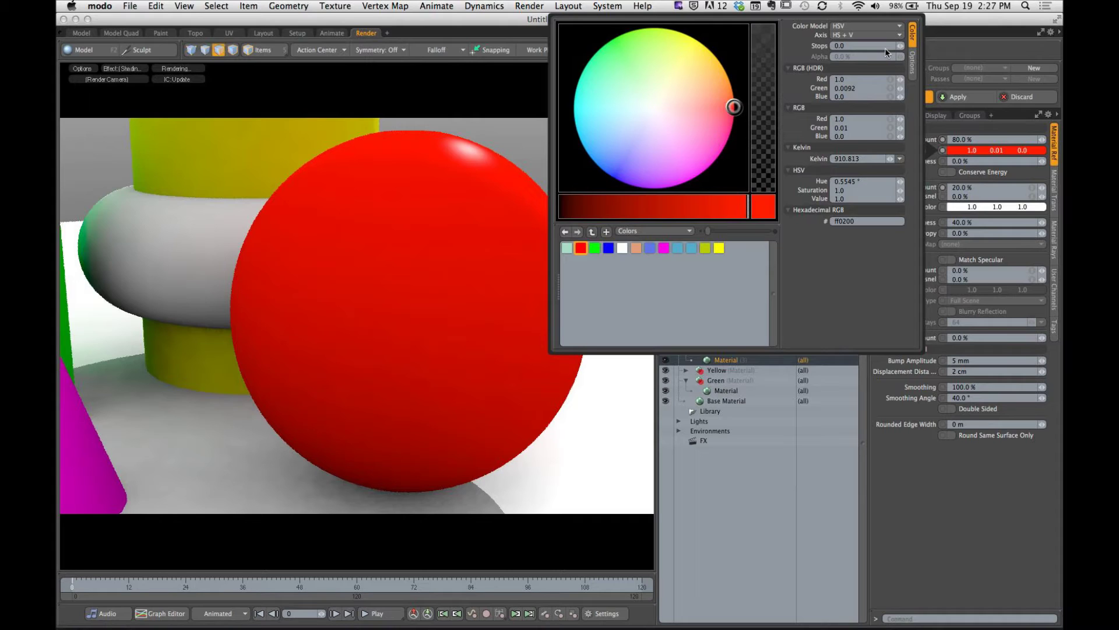
Try a pinkish red in the picker's HSV options, and the Complementary color rule with an orange of 1.0, 0.43, 0.0.
click(915, 73)
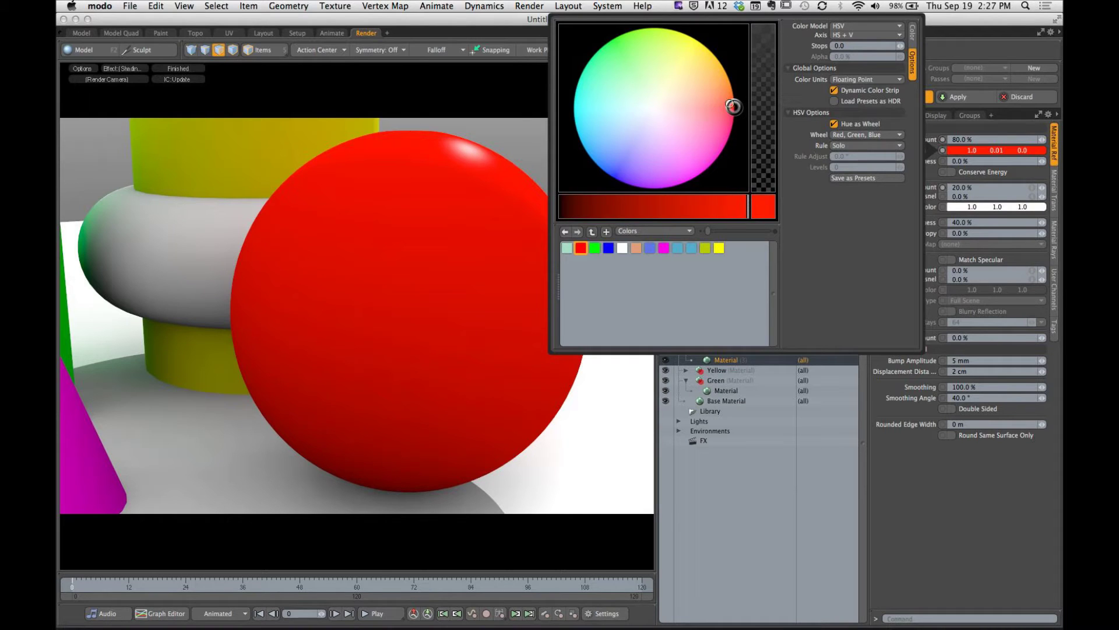
mouse_move(733, 106)
mouse_down()
mouse_move(688, 92)
mouse_move(733, 114)
mouse_up()
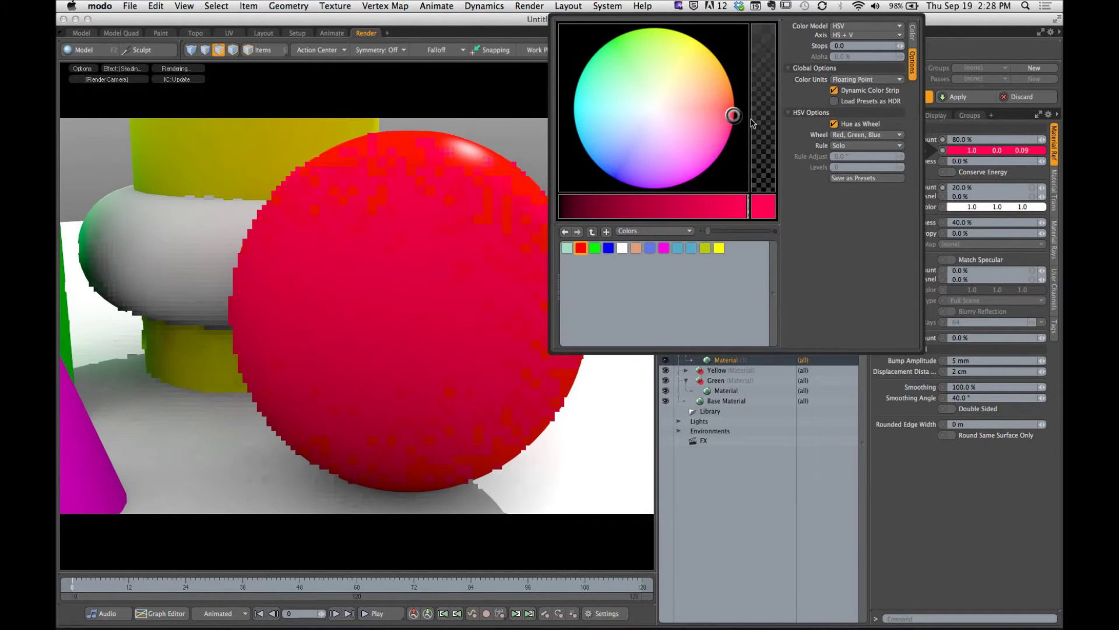
click(843, 145)
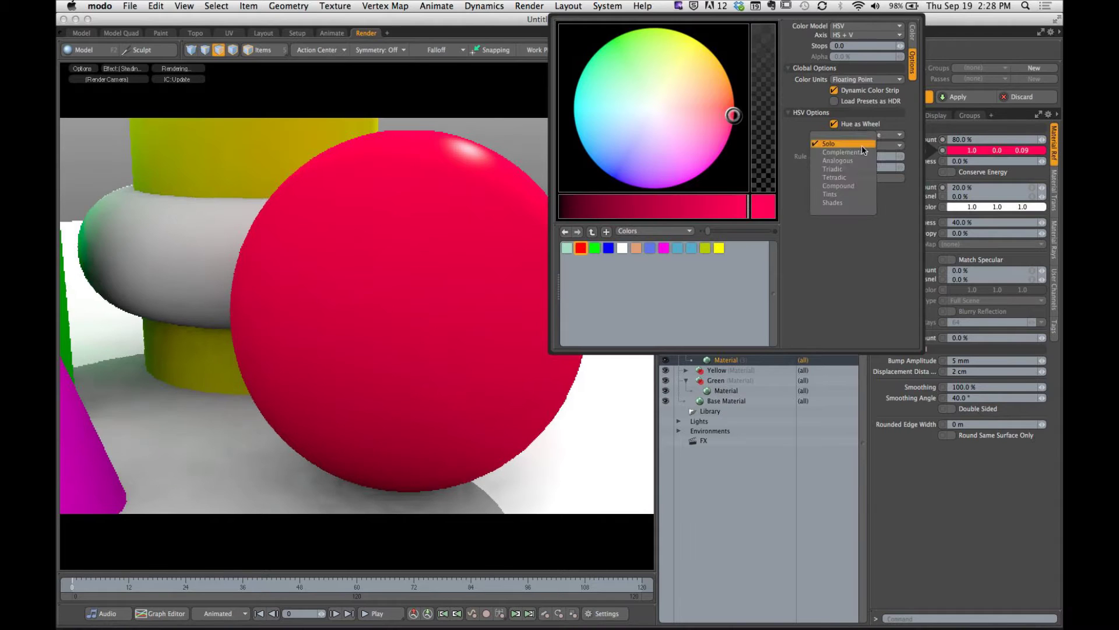
click(861, 152)
drag(713, 116, 708, 73)
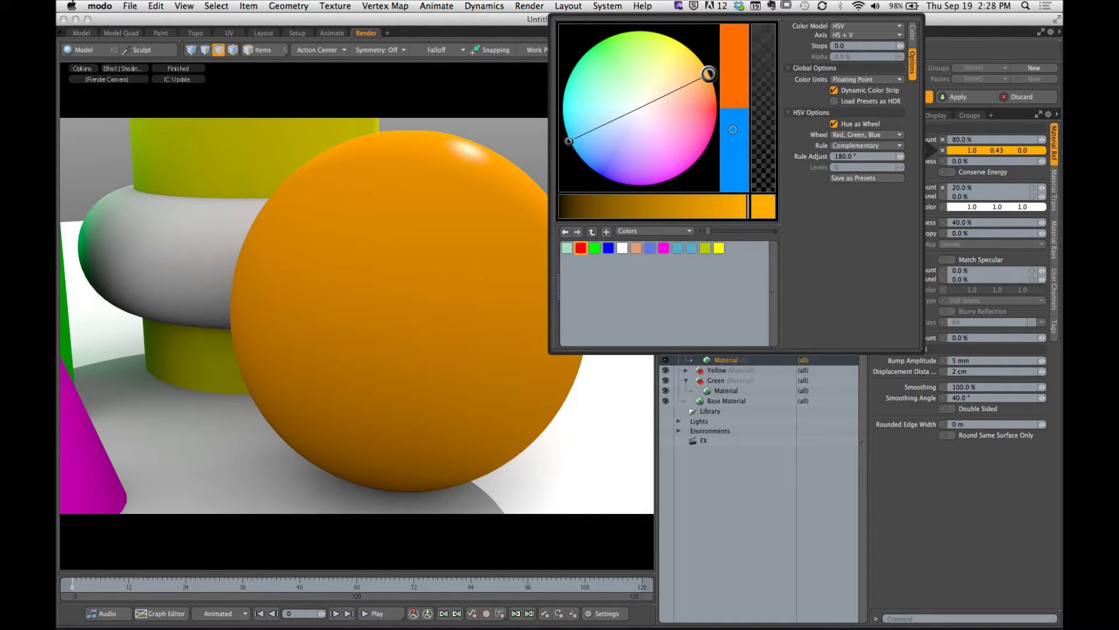
Try the Compound color rule with a red-orange diffuse color of 1.0, 0.07, 0.0, and the Tints rule.
click(847, 147)
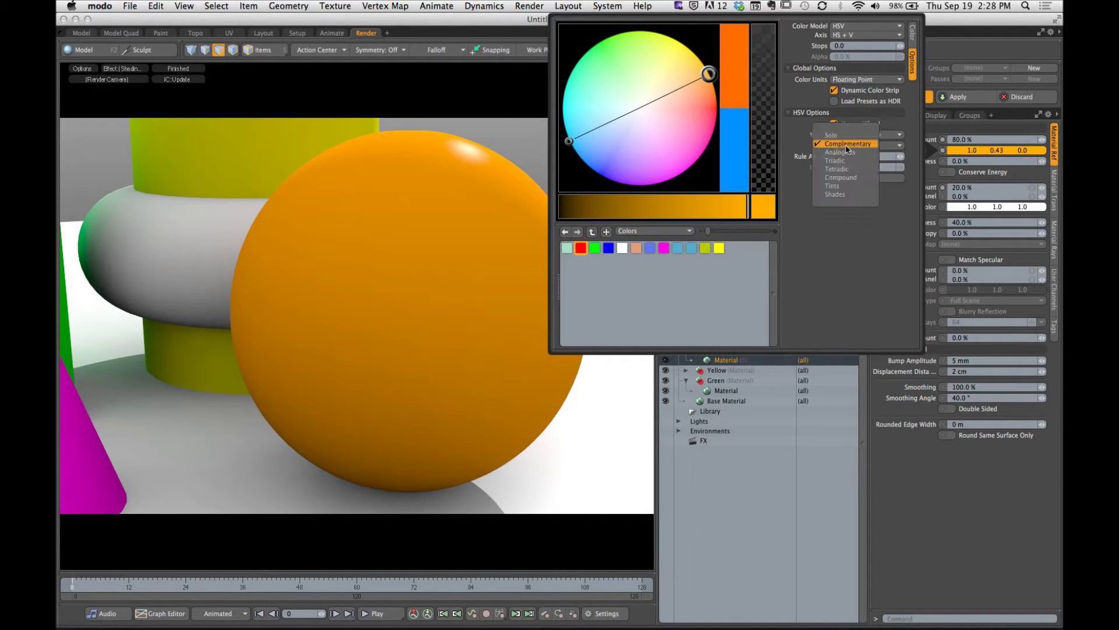
click(856, 177)
drag(709, 74, 718, 103)
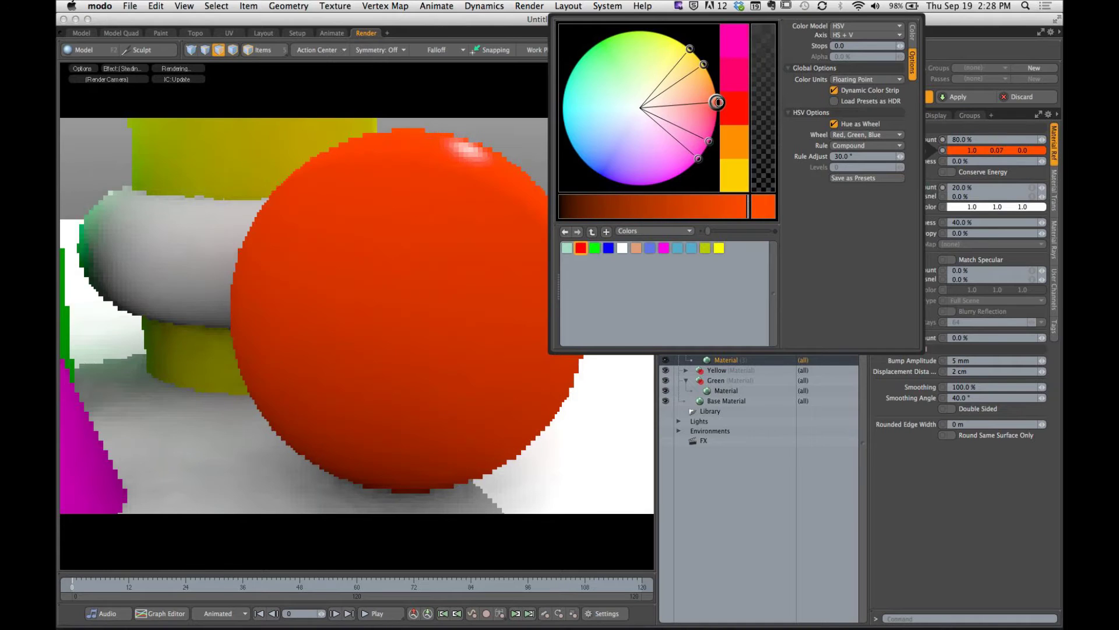
click(856, 145)
click(860, 154)
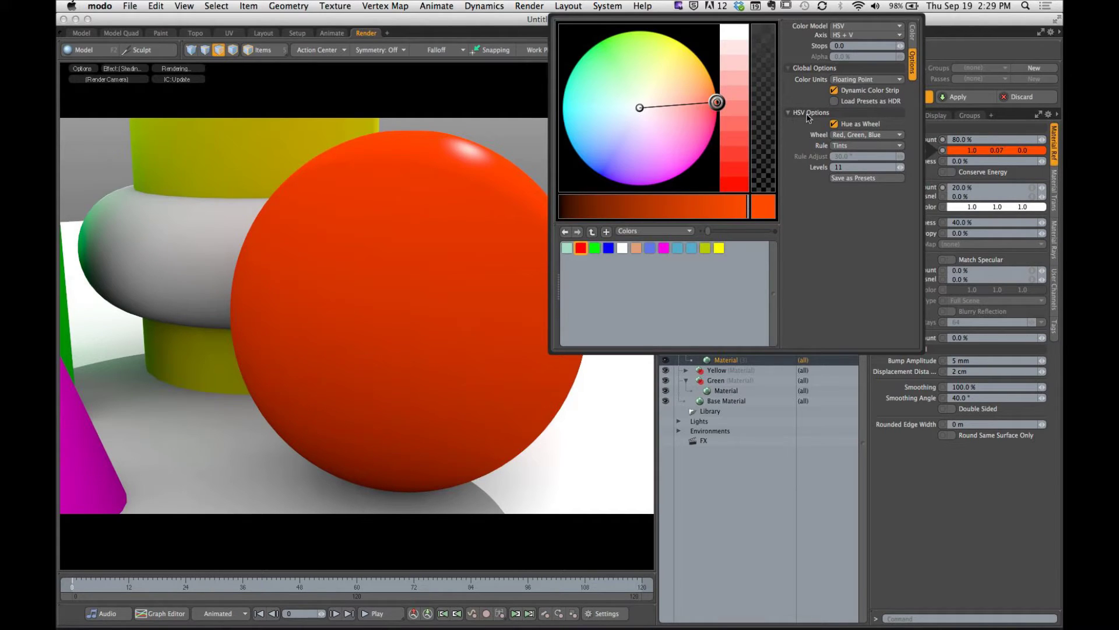
Return the color rule to Solo, try a pale yellow, and set the diffuse color to pure blue (0.0, 0.0, 1.0).
click(862, 145)
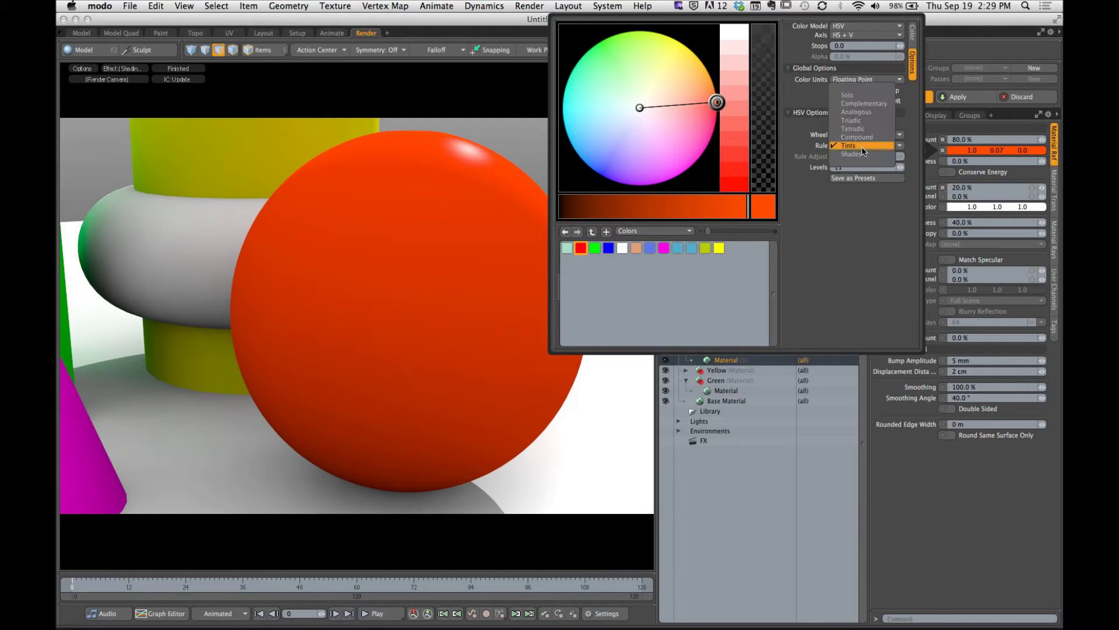
click(855, 95)
mouse_move(726, 100)
mouse_down()
mouse_move(657, 108)
mouse_move(680, 56)
mouse_move(639, 103)
mouse_move(687, 79)
mouse_up()
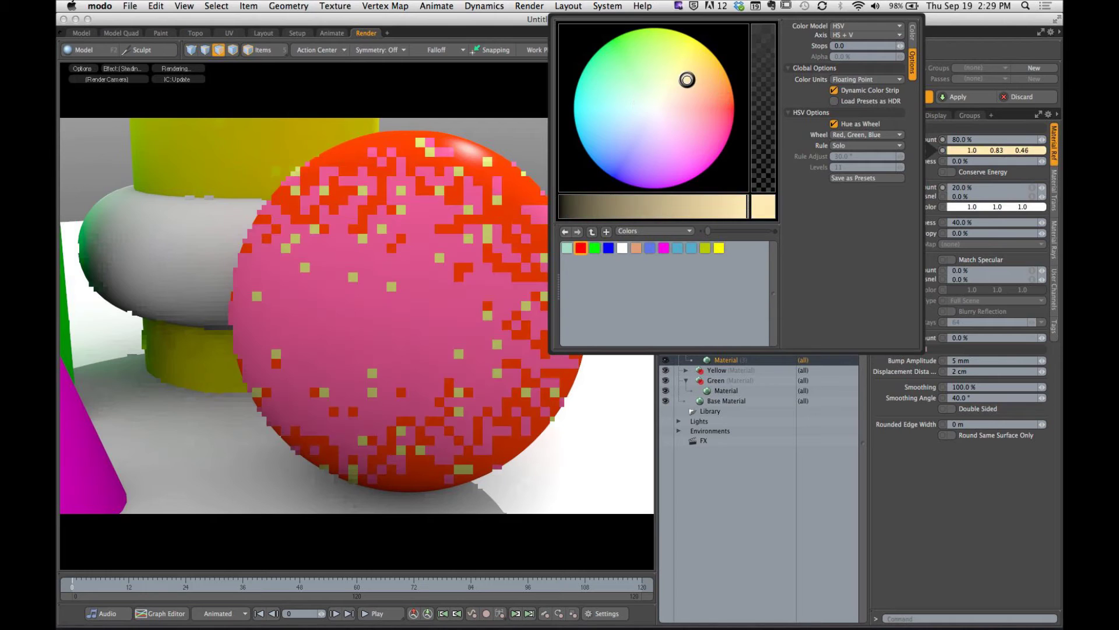
click(840, 145)
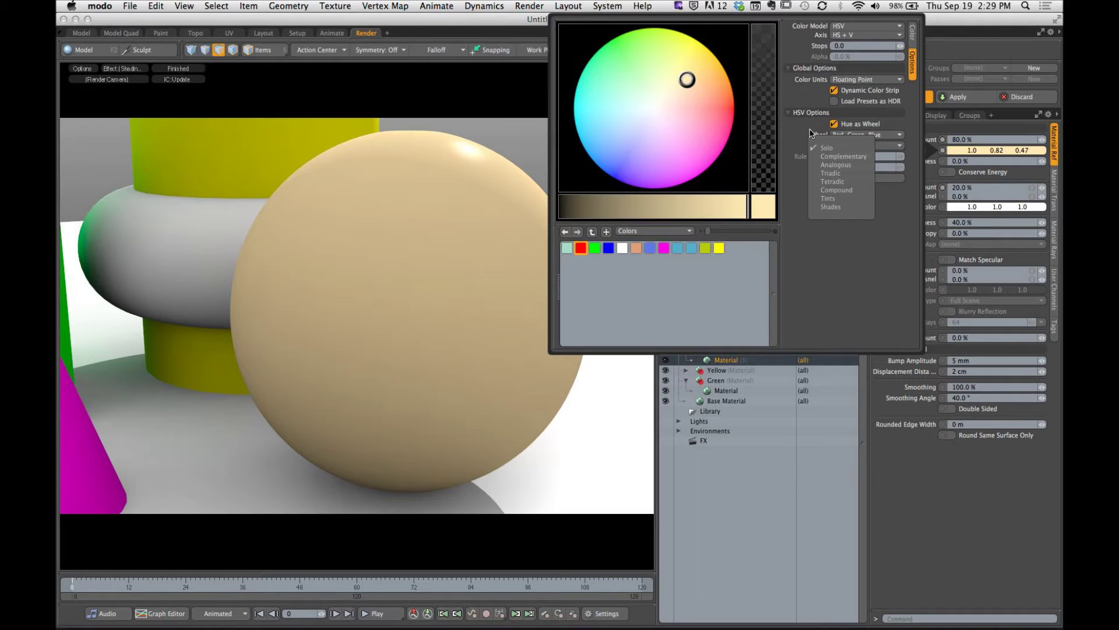
drag(632, 160, 614, 178)
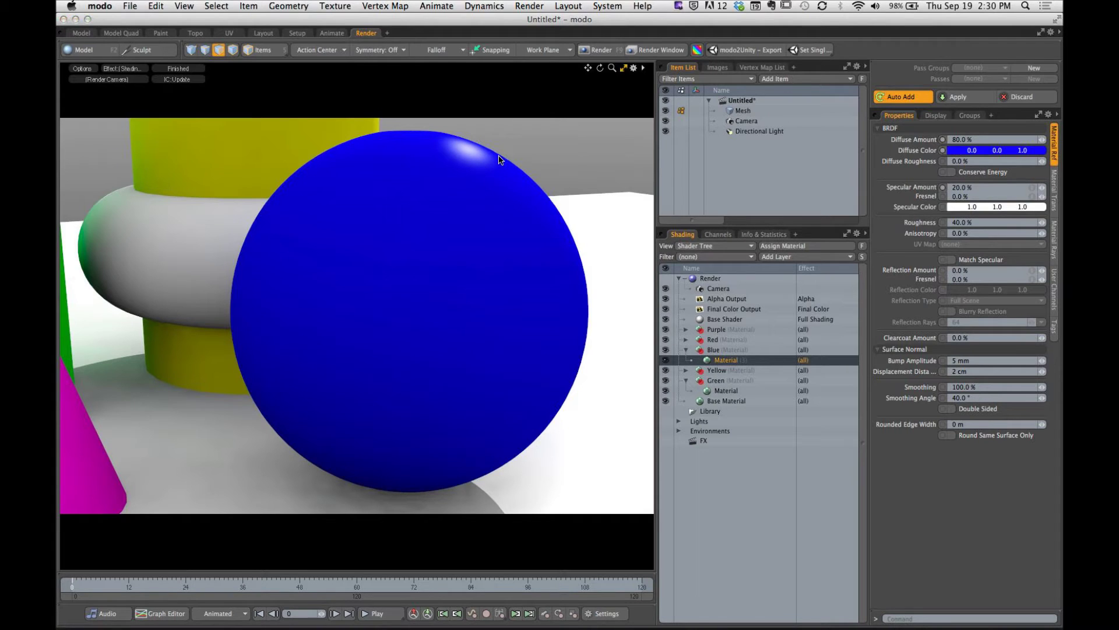
drag(420, 128, 541, 211)
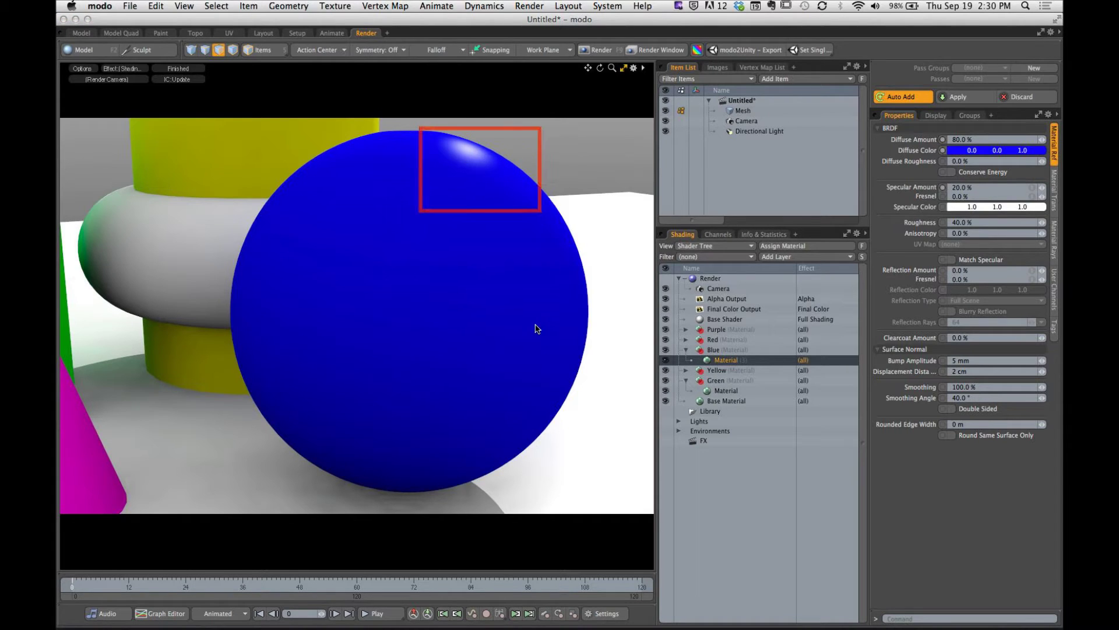
drag(463, 264, 466, 176)
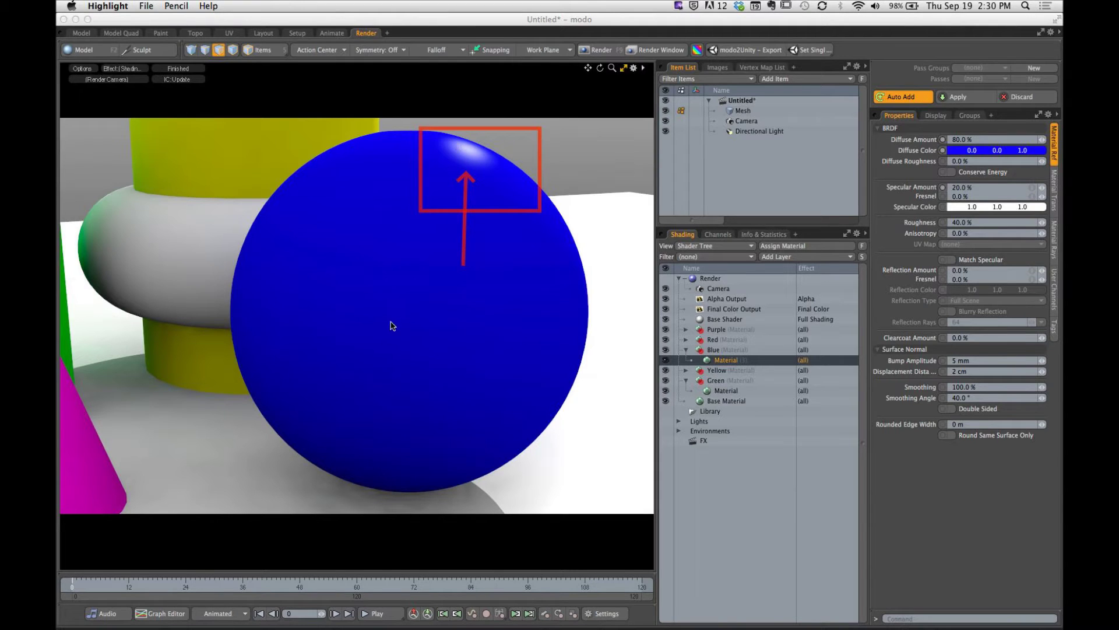
key(Escape)
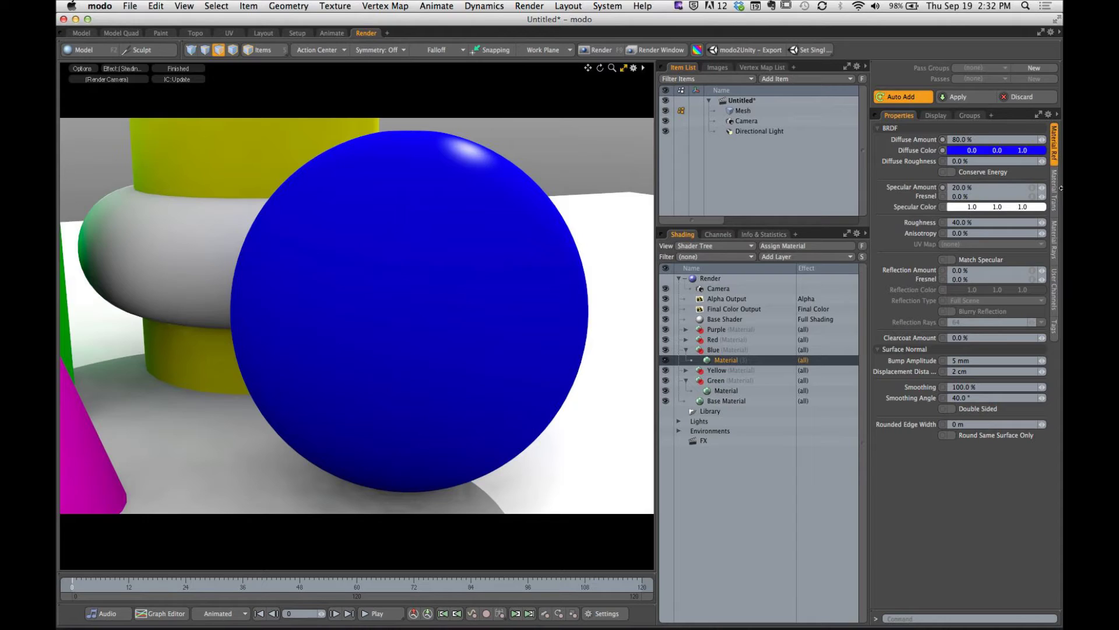
key(5)
key(3)
Set the Blue material's Specular Amount to 100%.
click(965, 187)
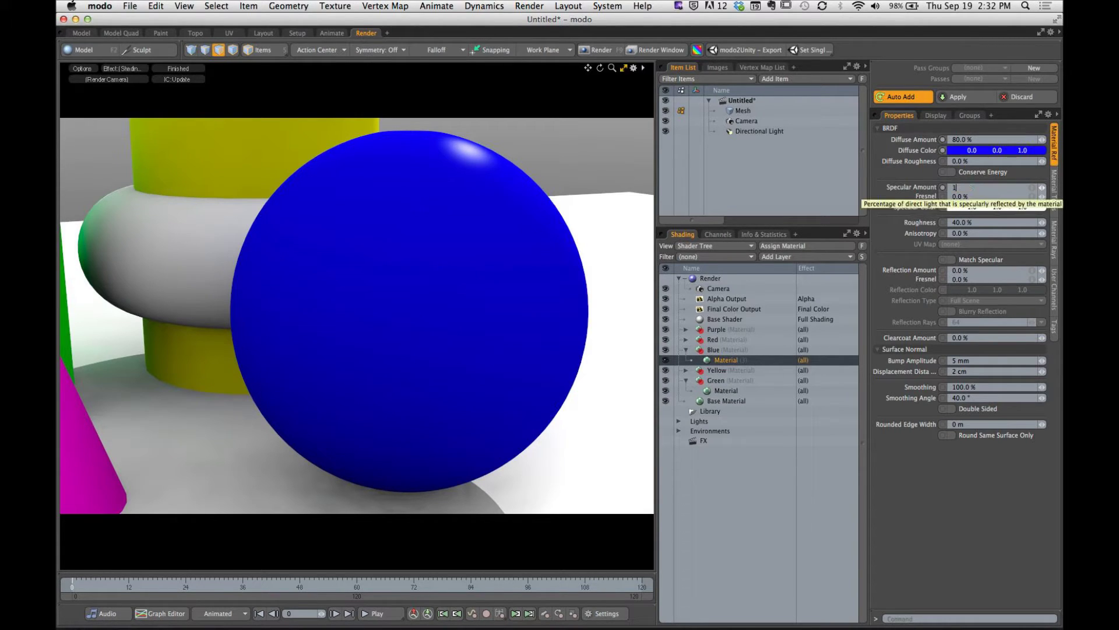
text(100)
key(Return)
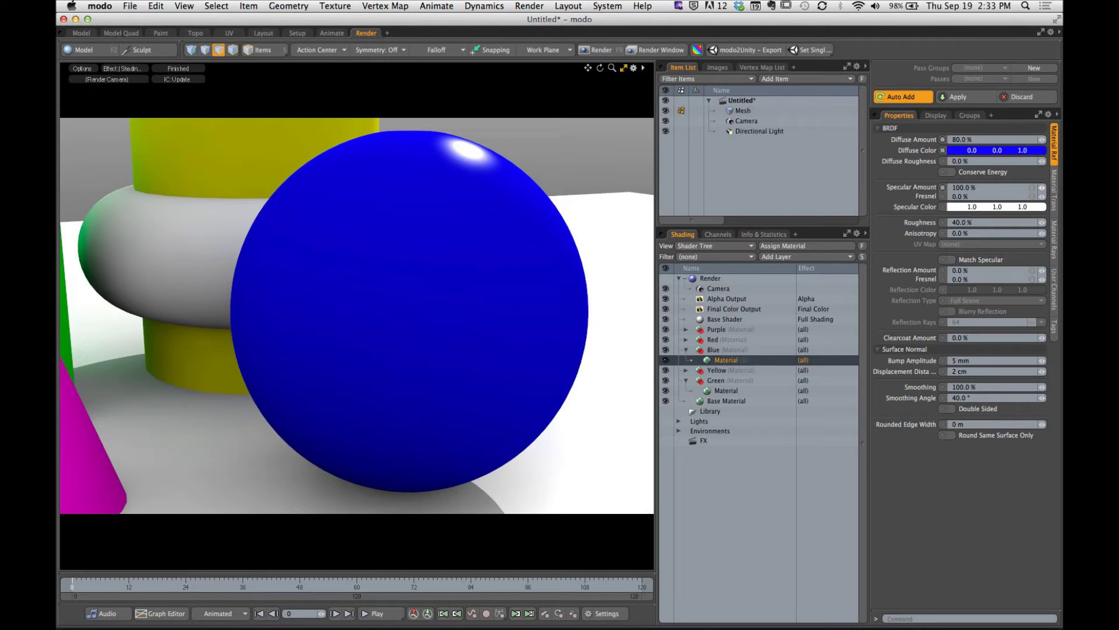
Try yellow, pink, magenta and cyan as the Blue material's specular color, and return it to white using the saved preset.
click(943, 207)
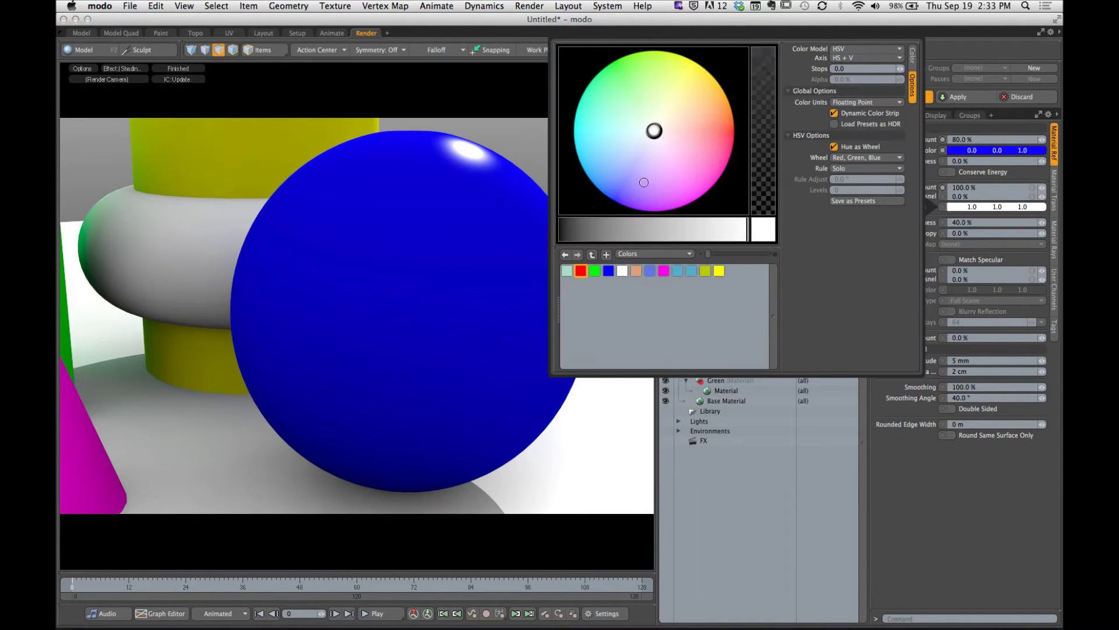
drag(656, 129, 699, 61)
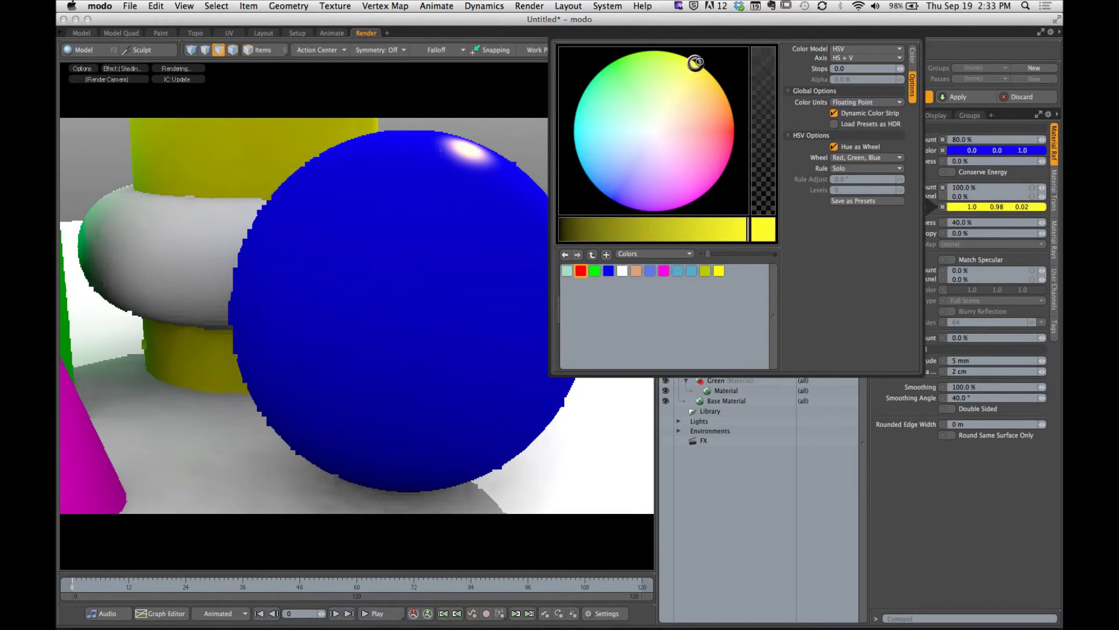
click(692, 164)
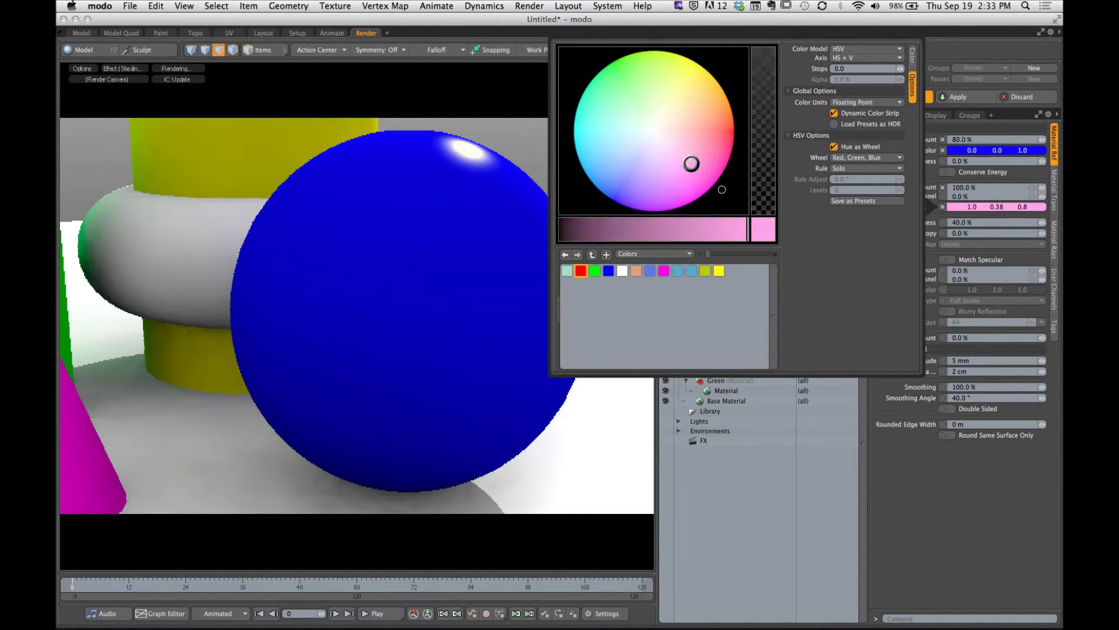
drag(722, 190, 690, 202)
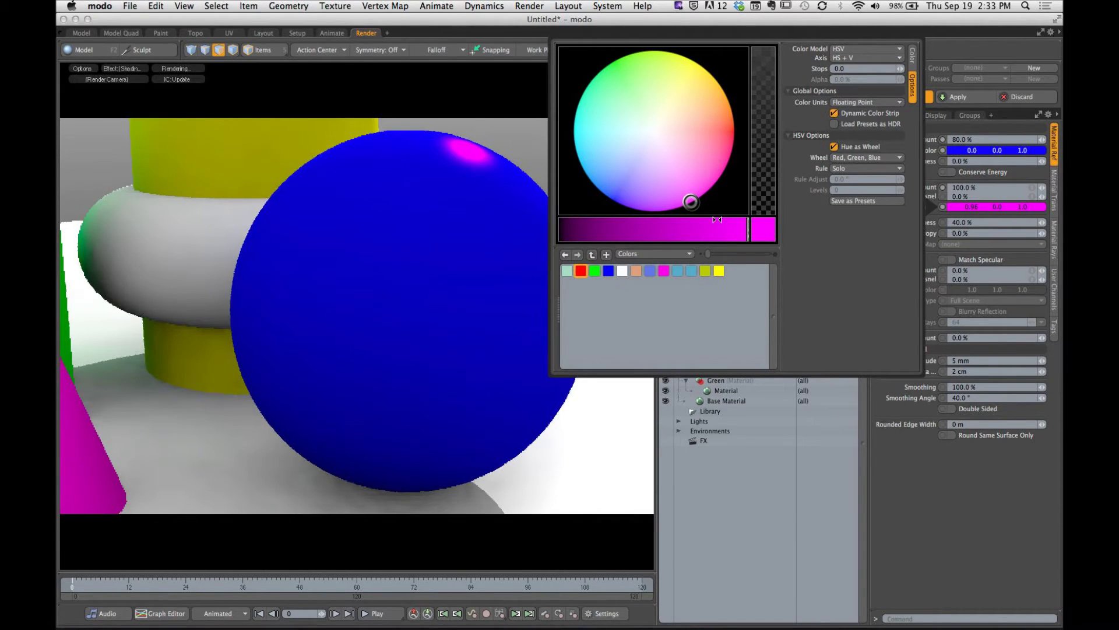
drag(691, 201, 679, 192)
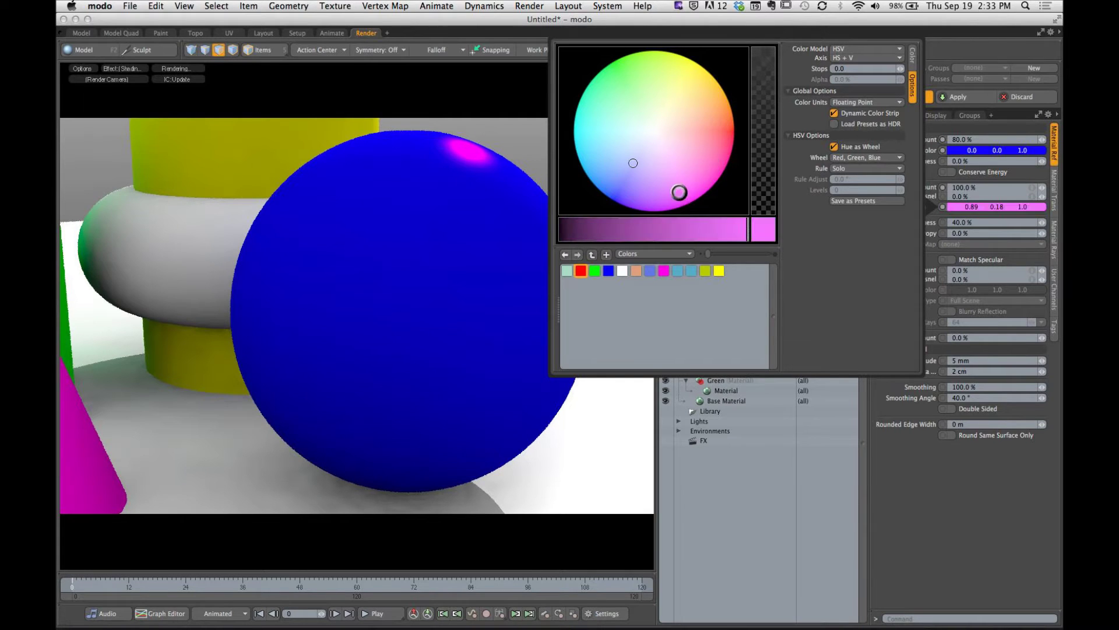
click(574, 144)
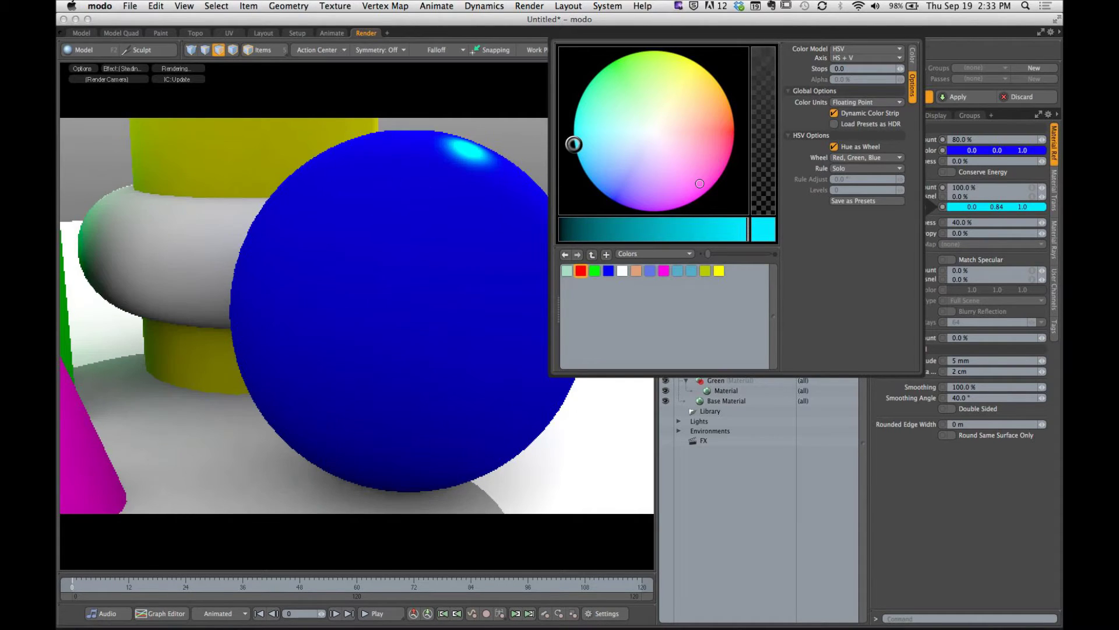
click(623, 272)
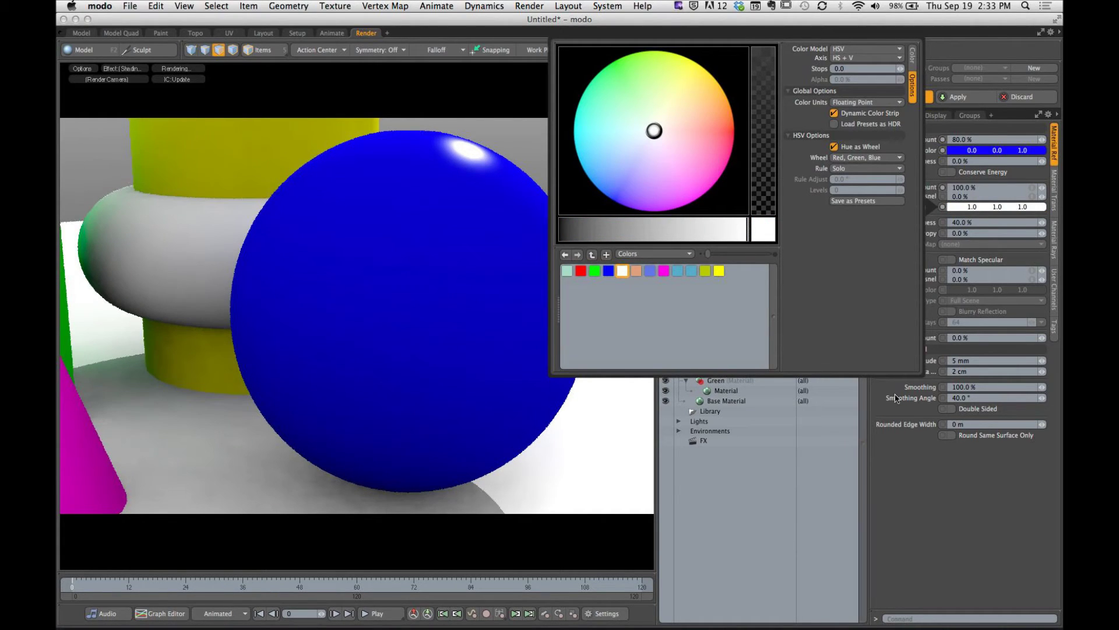
click(923, 504)
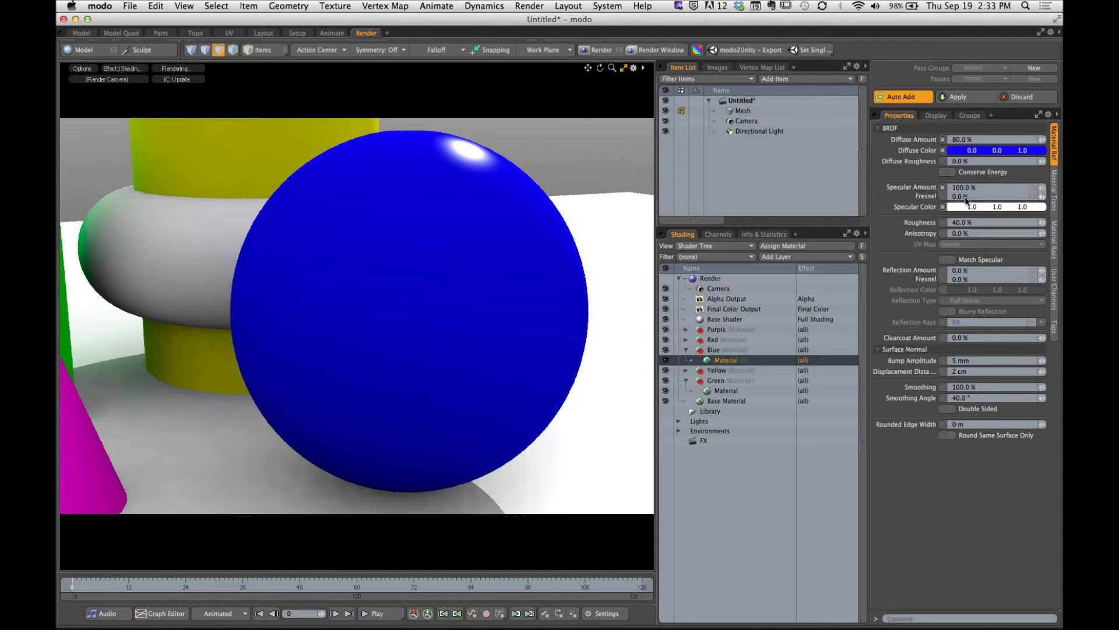
Set the Blue material's Roughness to 100% and its Specular Amount to 20%.
click(900, 191)
text(100)
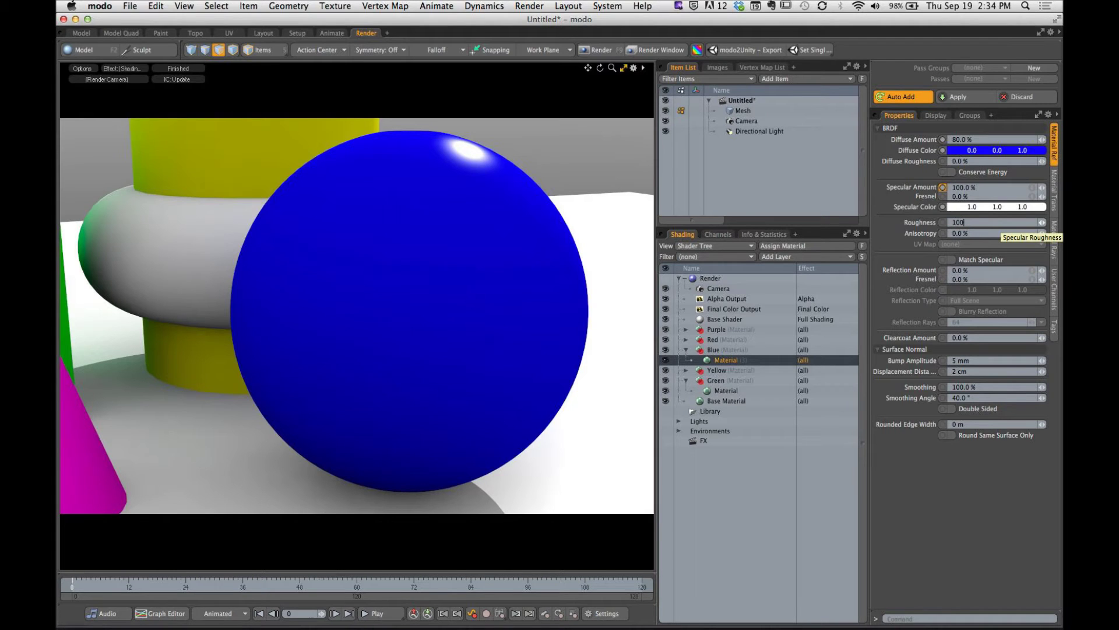
key(Return)
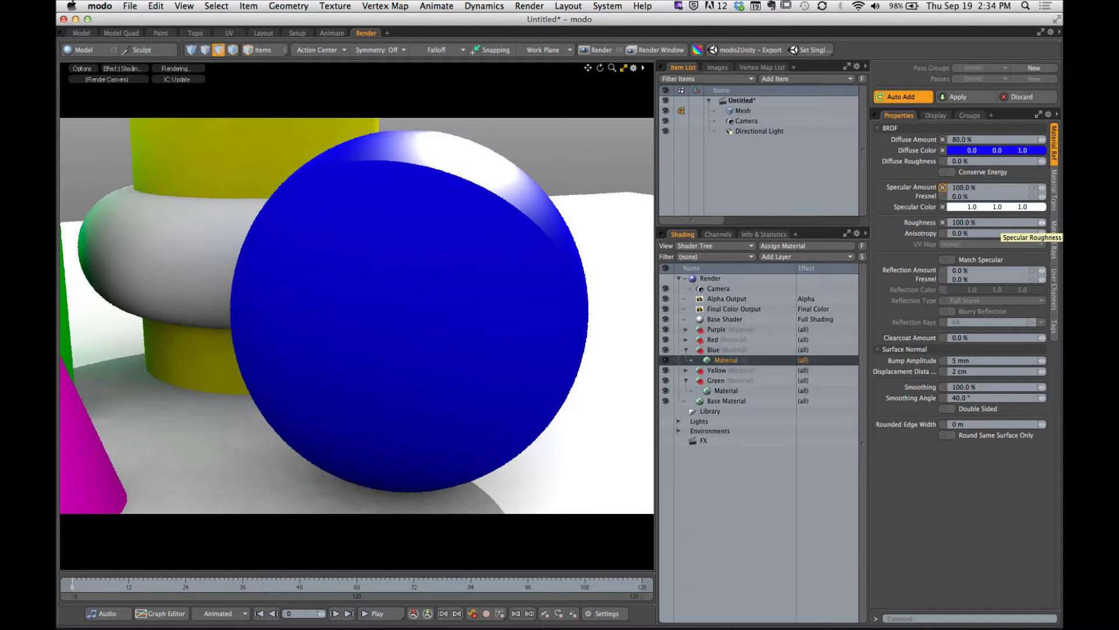
click(977, 191)
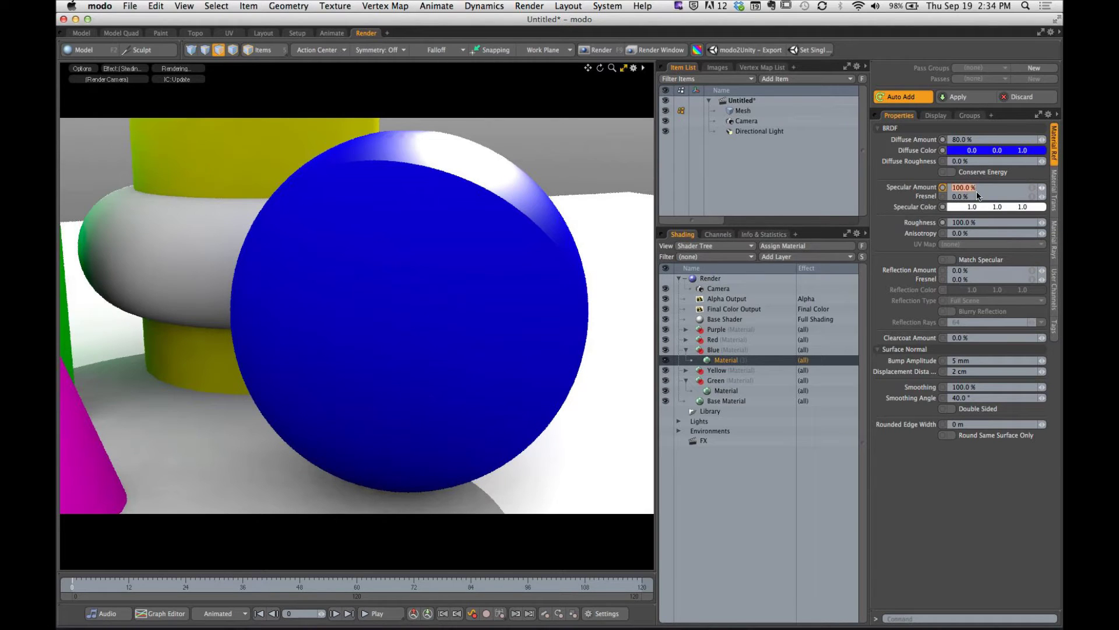
text(20)
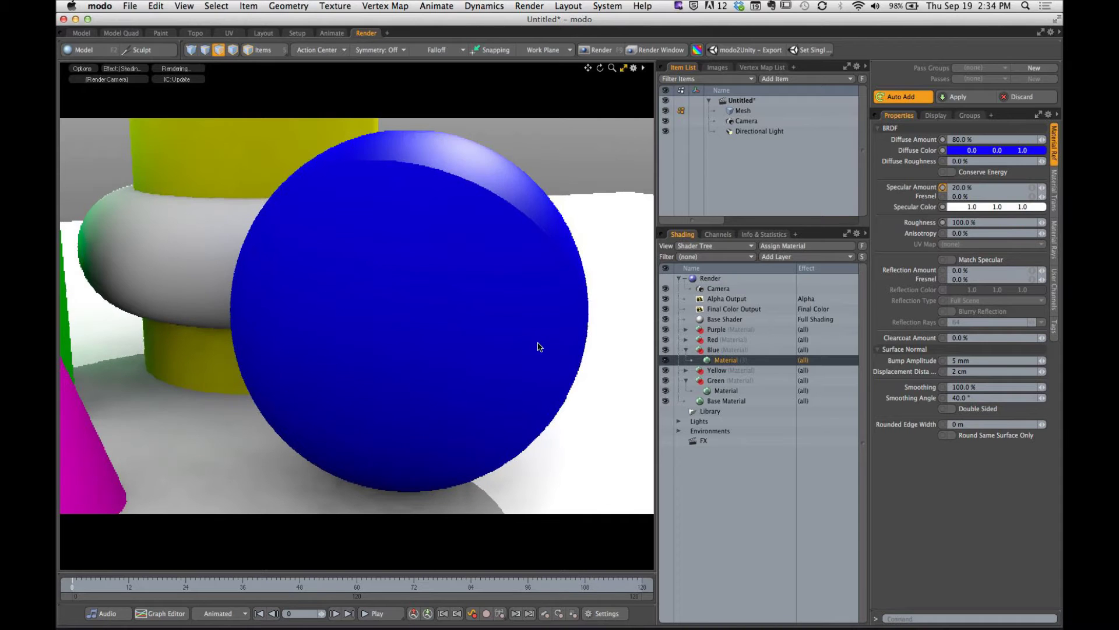
Reduce the Blue material's Roughness to 49.5% while viewing the sphere's specular highlight face-on.
alt+drag(530, 264, 392, 288)
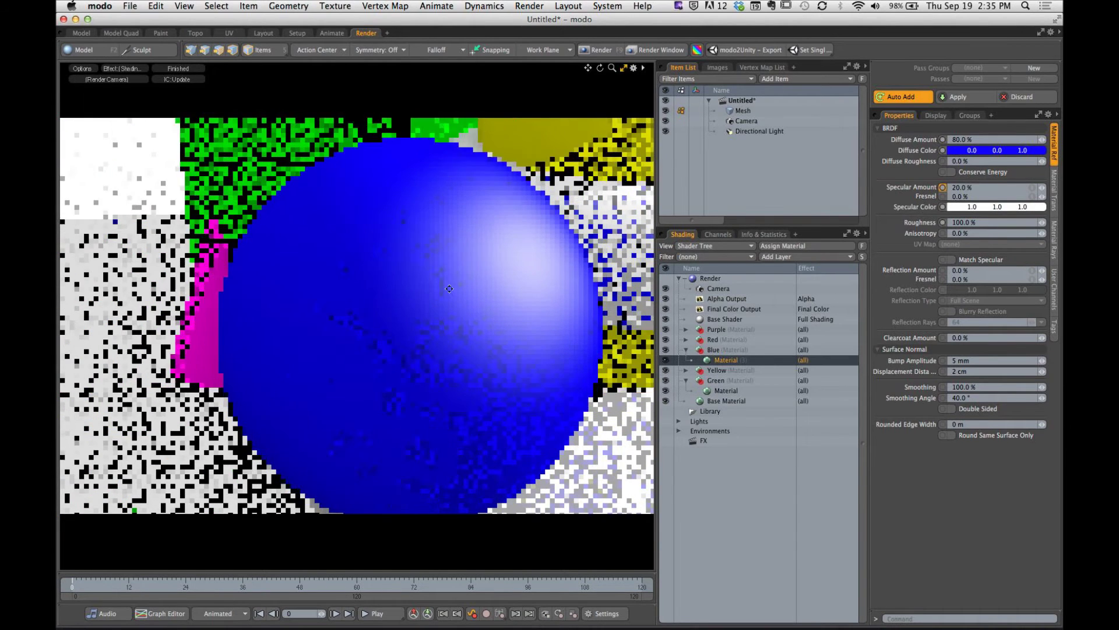
alt+drag(463, 281, 406, 292)
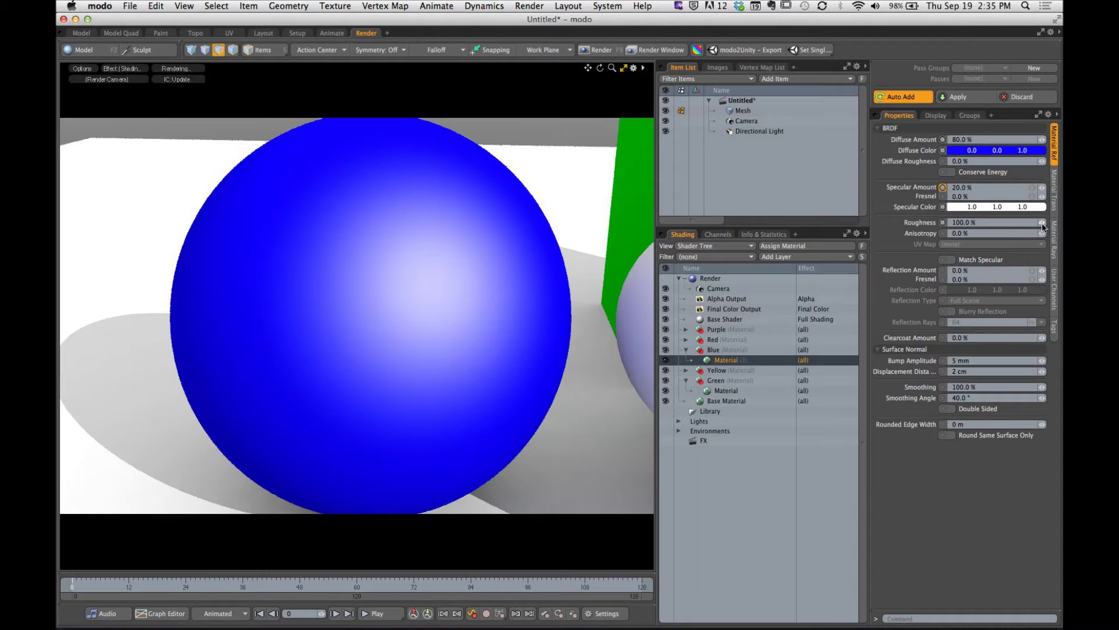
drag(1043, 227, 784, 276)
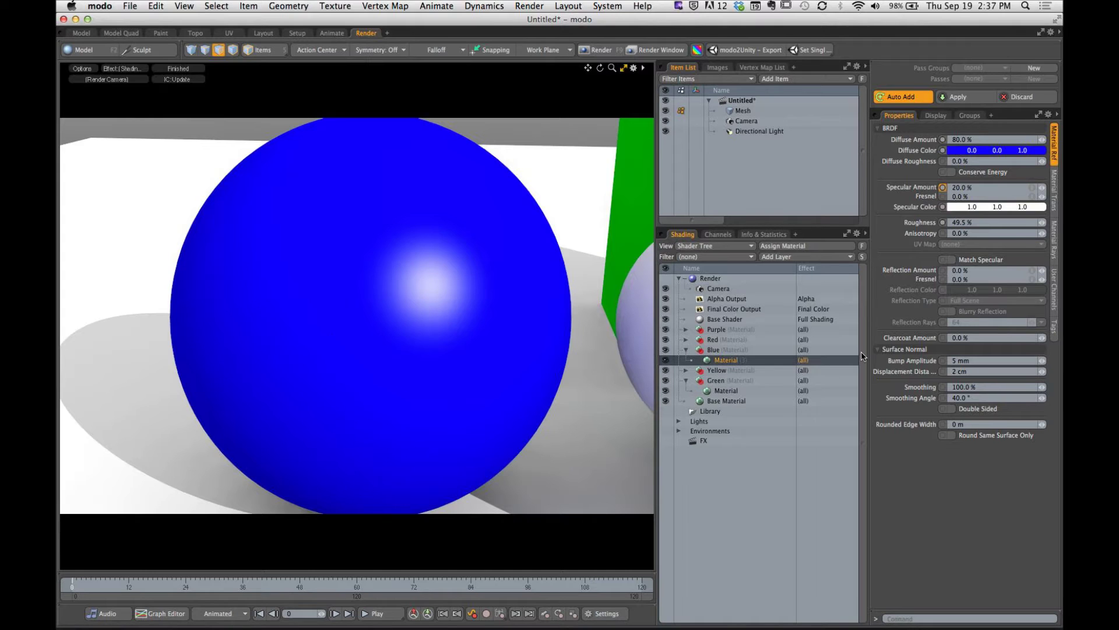
Set the Blue material's Specular Amount to 100% and its Roughness to 10%.
click(969, 190)
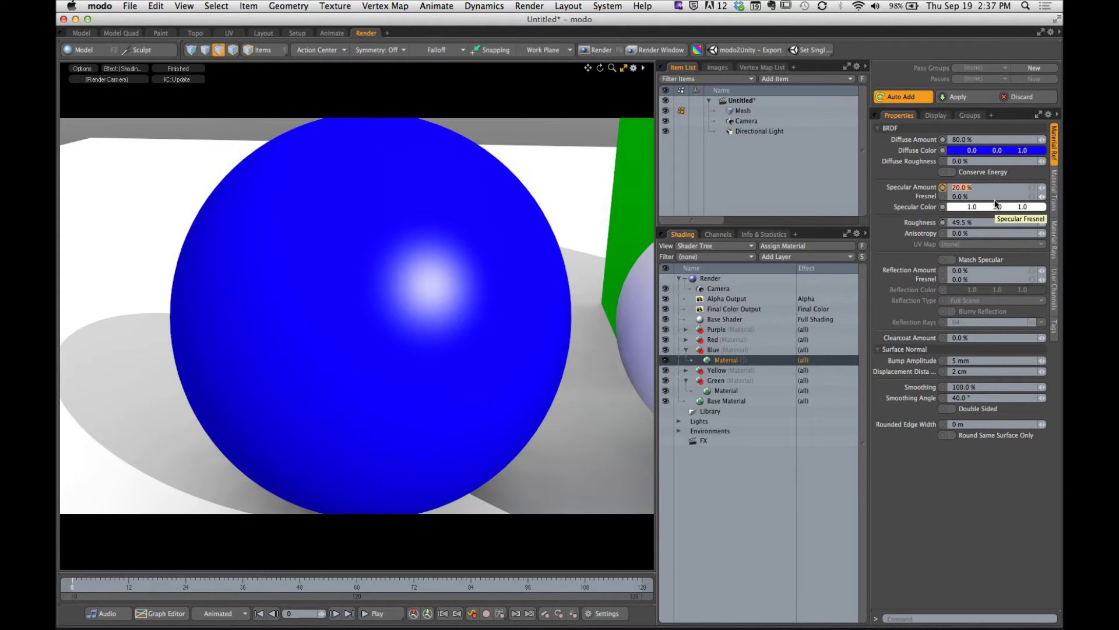
text(100)
key(Return)
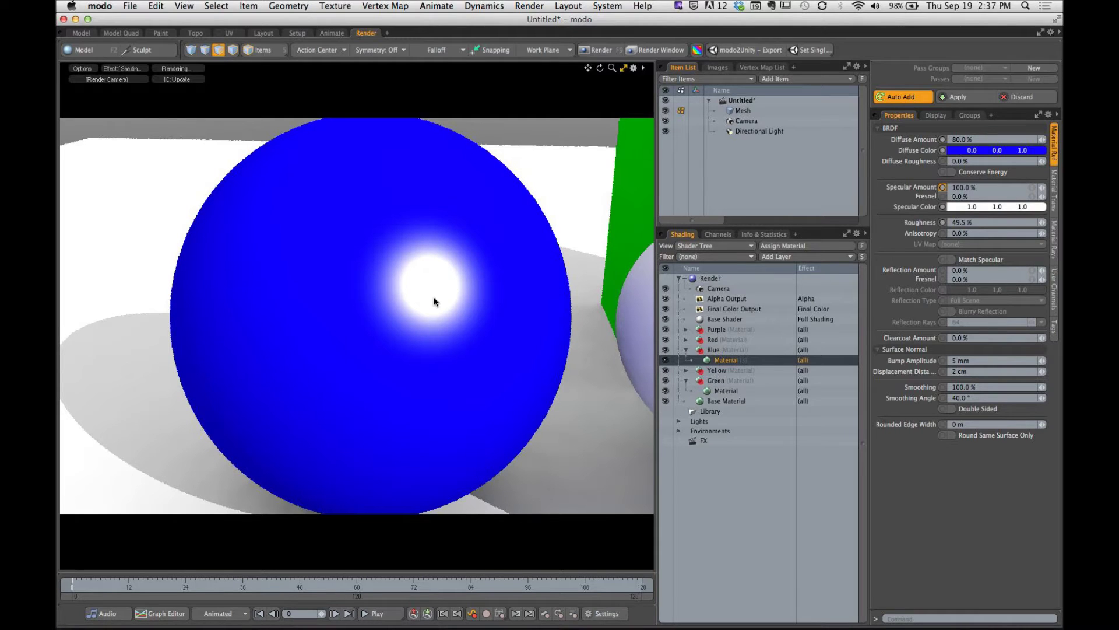
click(992, 222)
text(10)
key(Return)
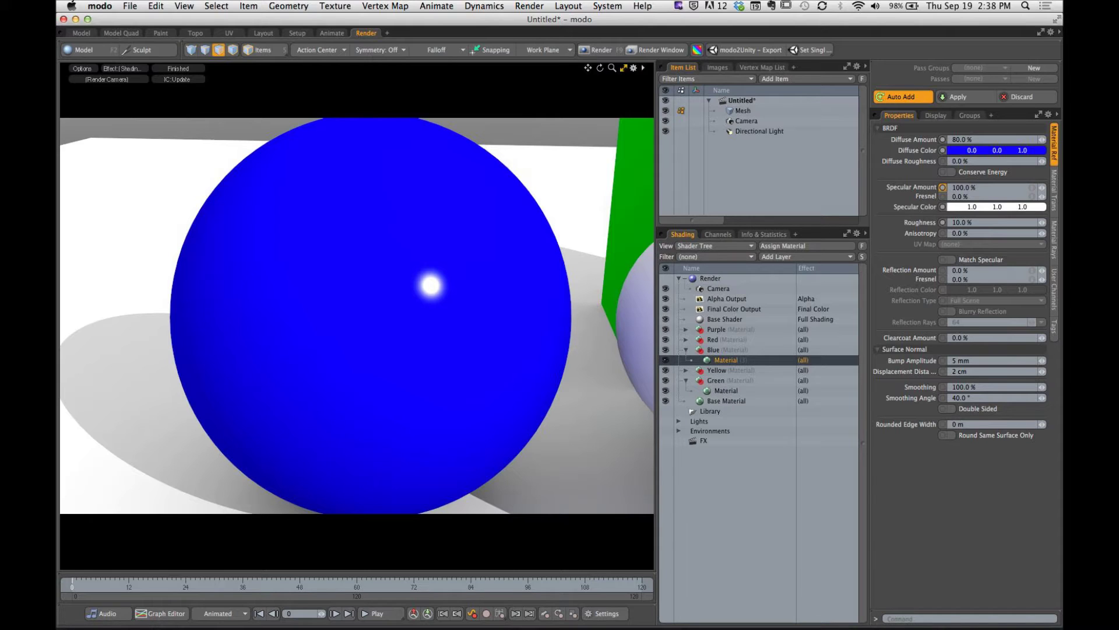
Set the Blue material's Reflection Amount to 100%.
click(965, 233)
click(896, 239)
click(962, 271)
text(100)
key(Return)
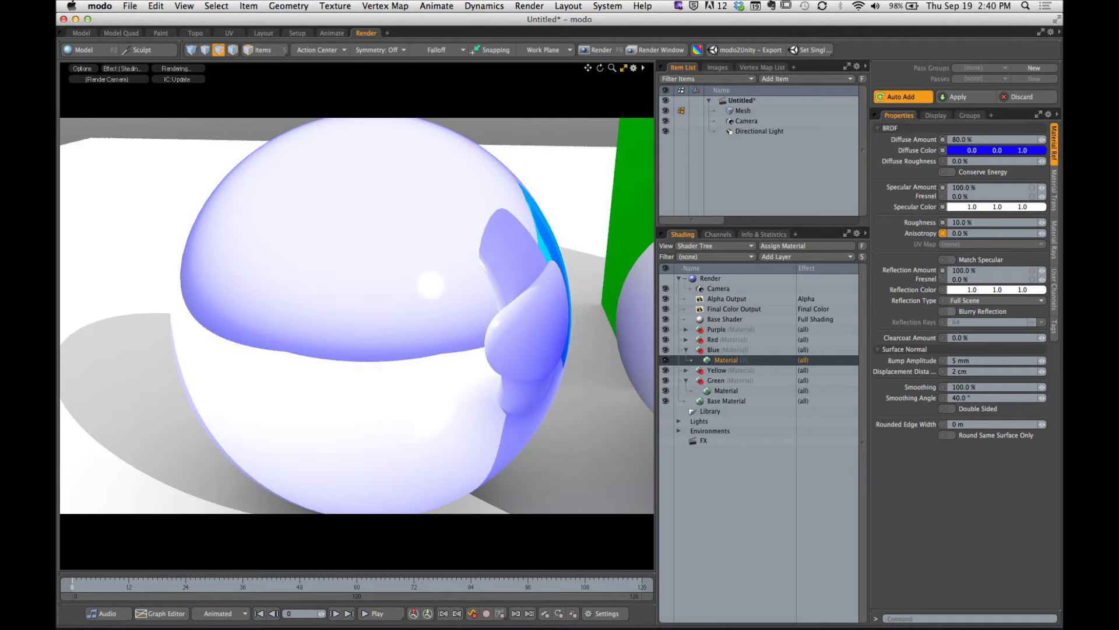
Try a Diffuse Amount of 0% on the reflective Blue material, and restore it to 80%.
alt+drag(590, 245, 439, 202)
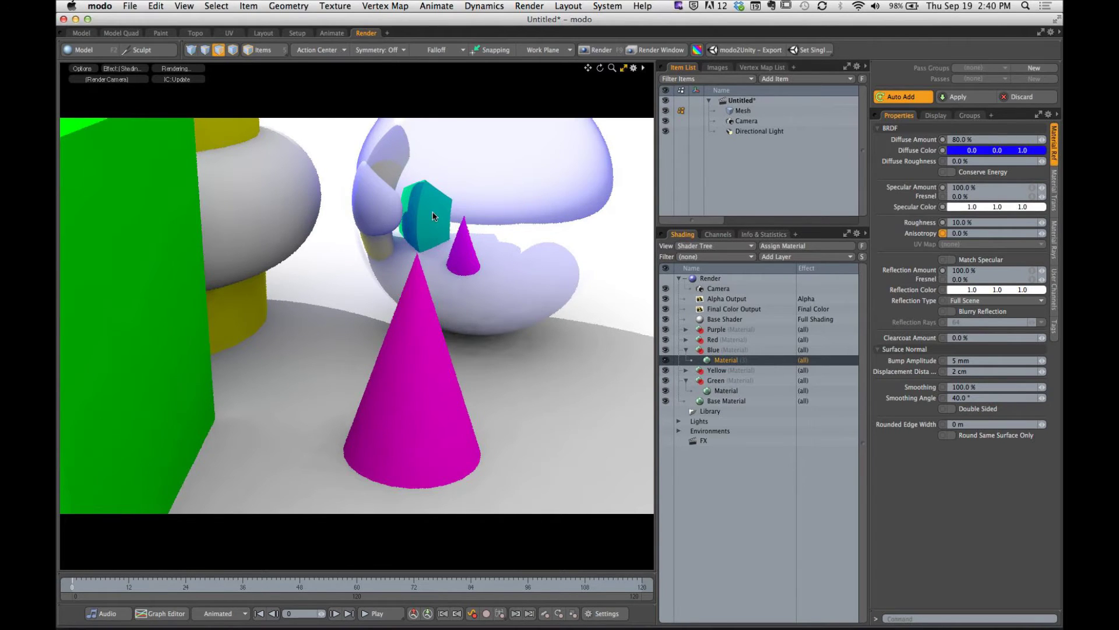
alt+drag(435, 215, 471, 267)
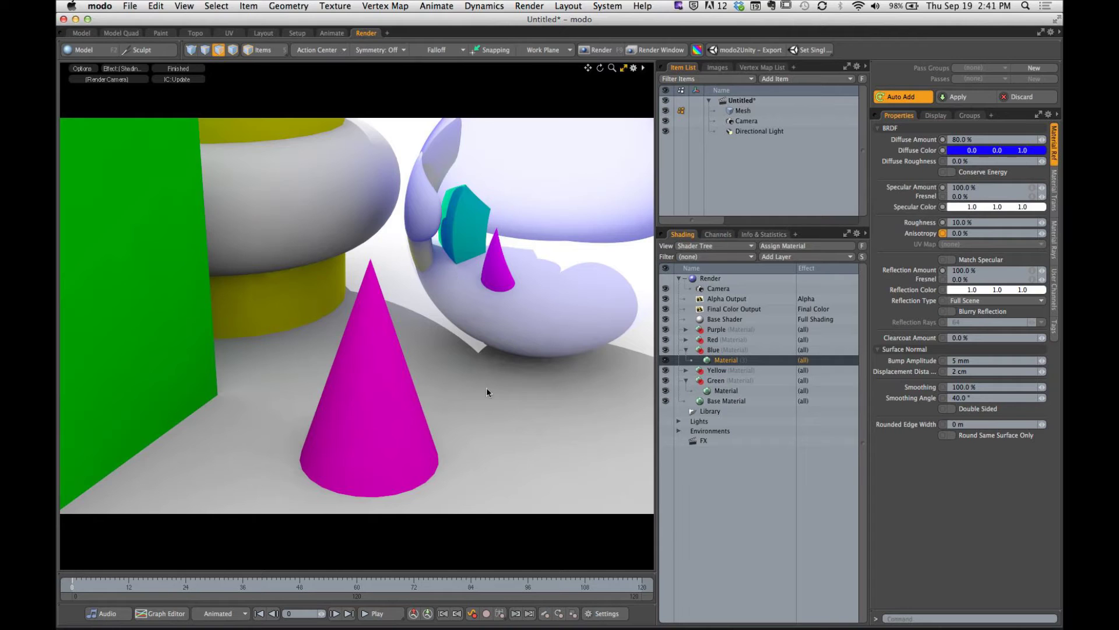
scroll(486, 282, up, 5)
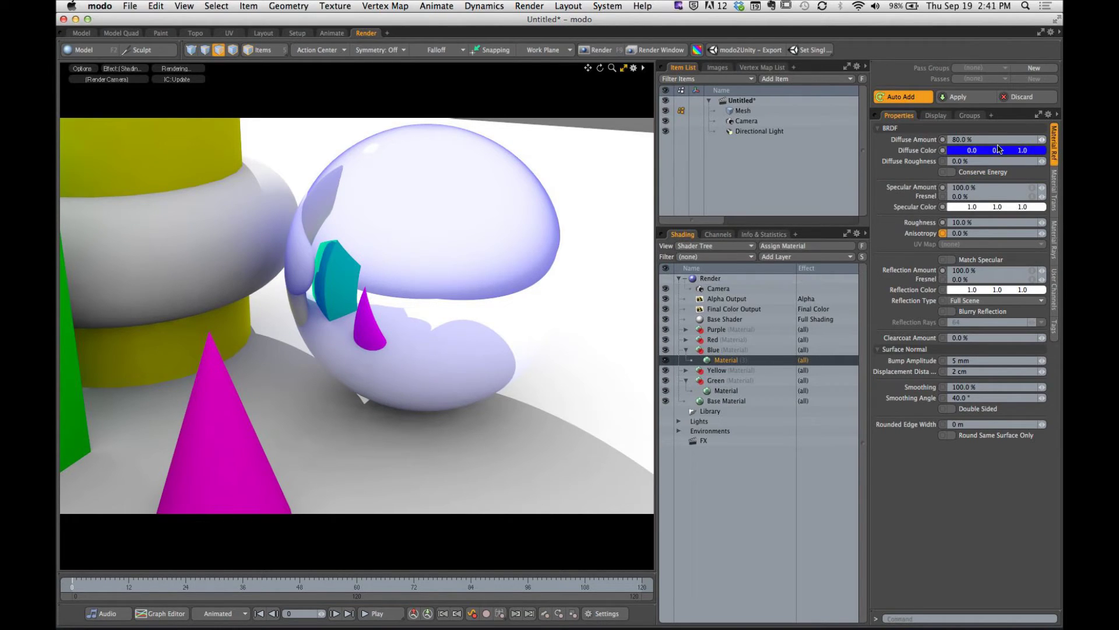
text(0)
key(Return)
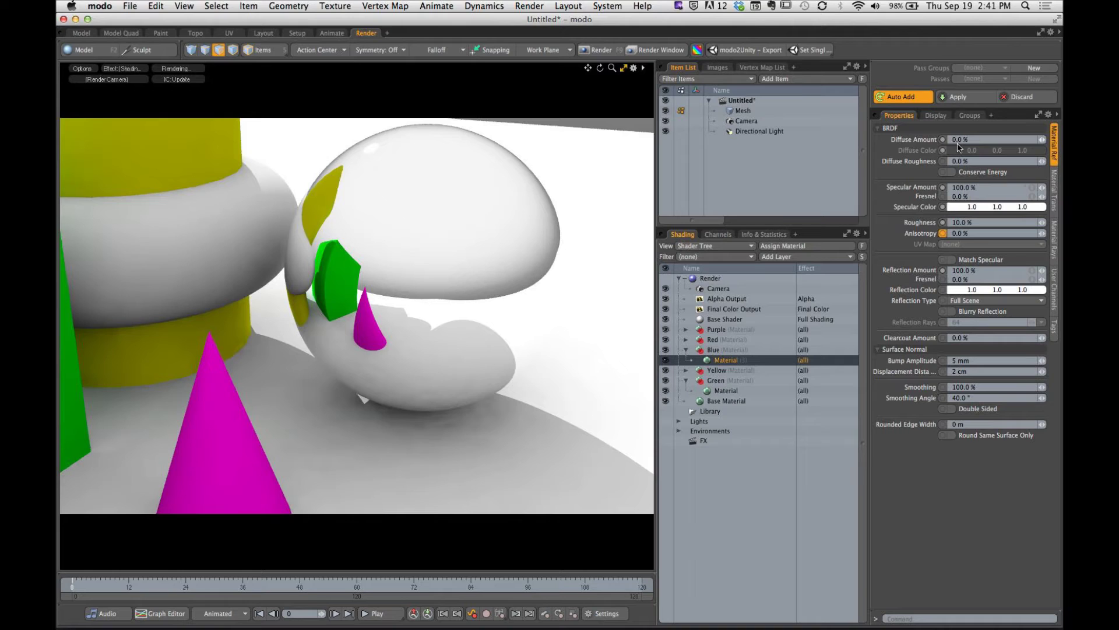
click(973, 141)
text(80)
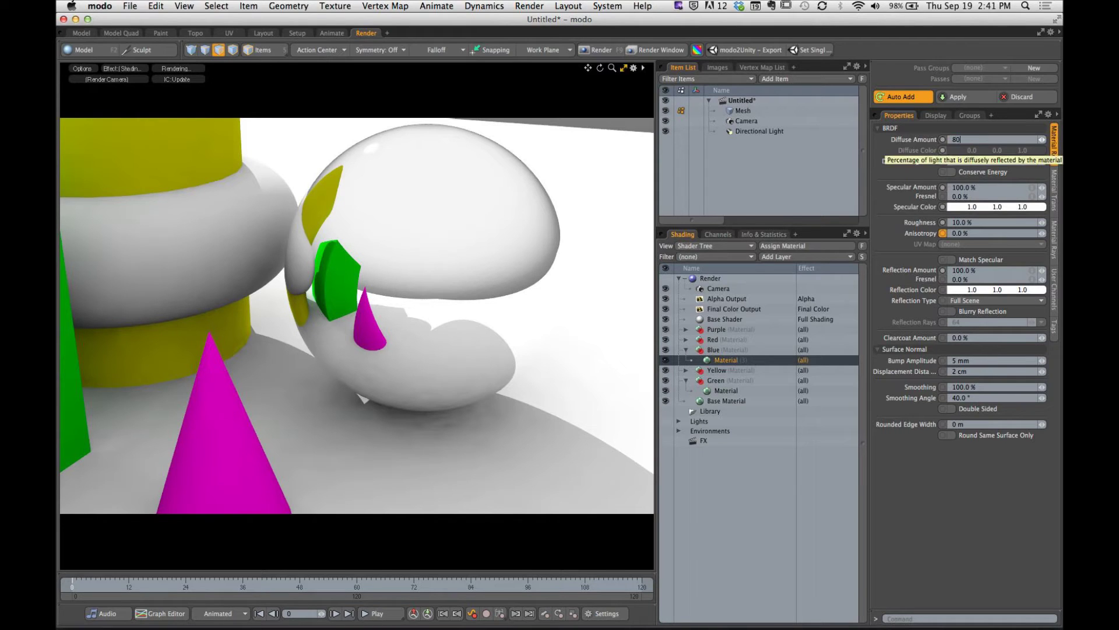
key(Return)
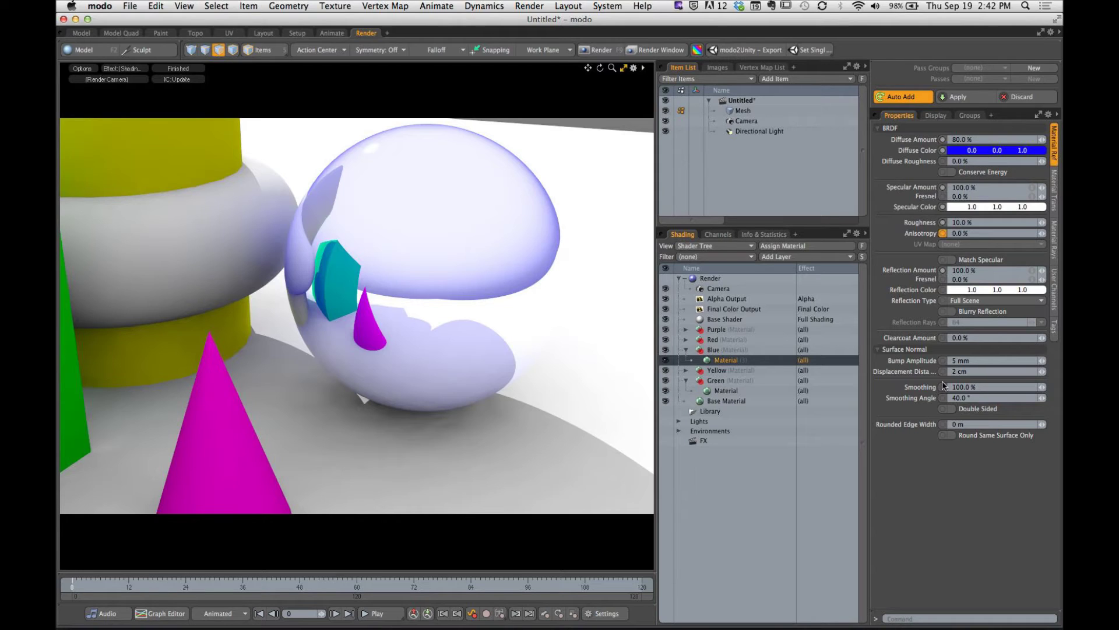
Try a Reflection Amount of 1% on the Blue material, and raise it to 20%.
click(980, 270)
text(1)
key(Return)
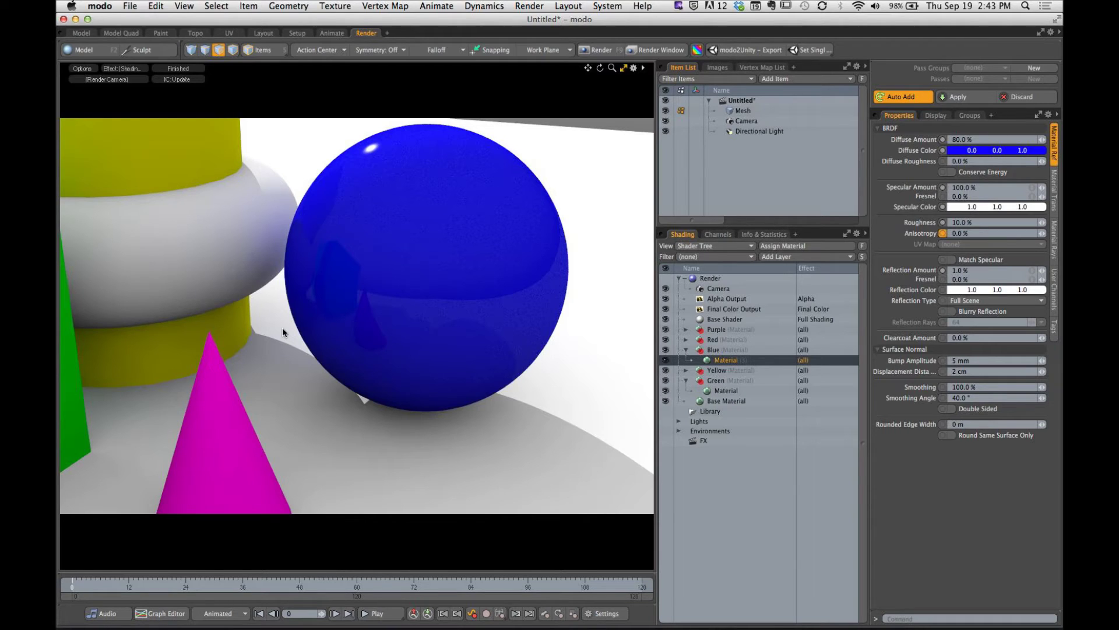
click(988, 269)
text(29)
key(BackSpace)
text(0)
key(Return)
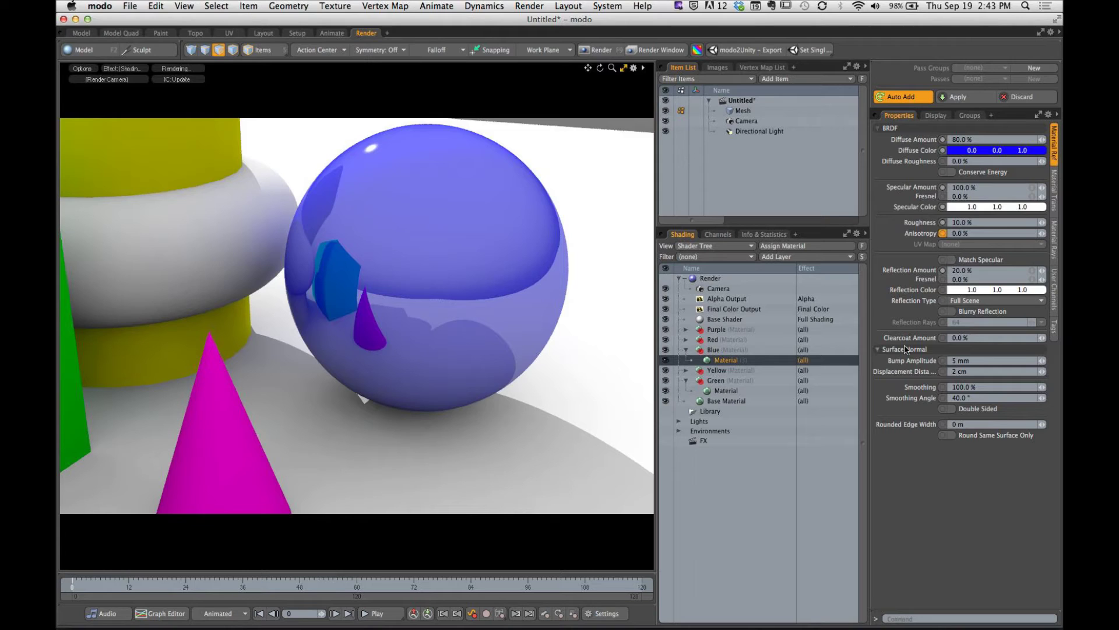
Set the blue sphere material's reflection amount to 50%.
click(960, 270)
text(50)
key(Return)
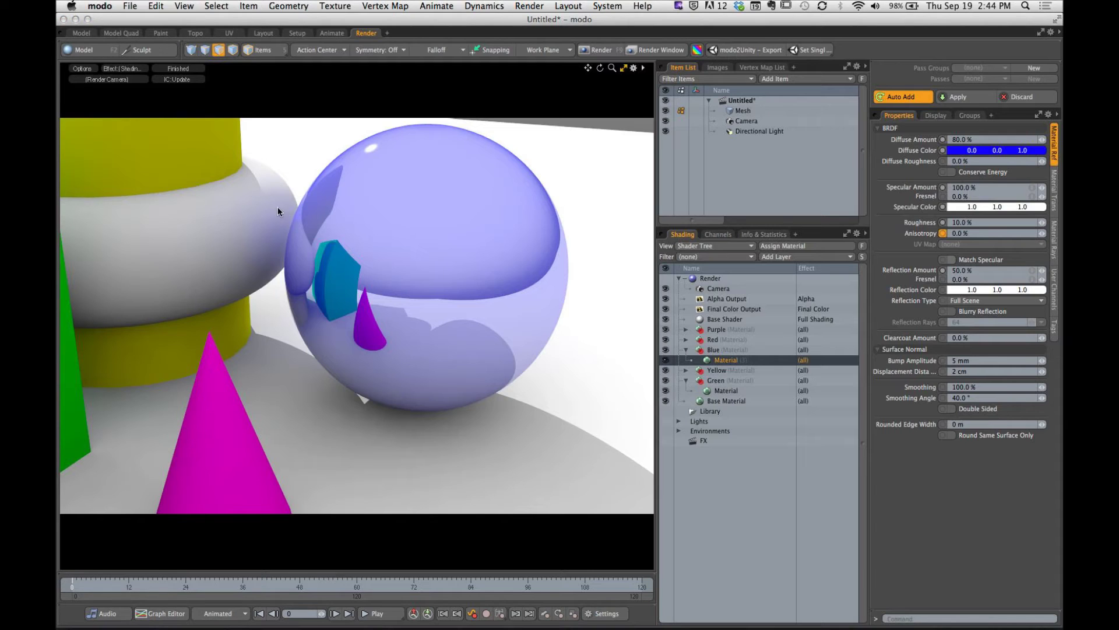
mouse_move(340, 216)
mouse_down()
mouse_move(399, 189)
mouse_move(400, 285)
mouse_move(495, 341)
mouse_up()
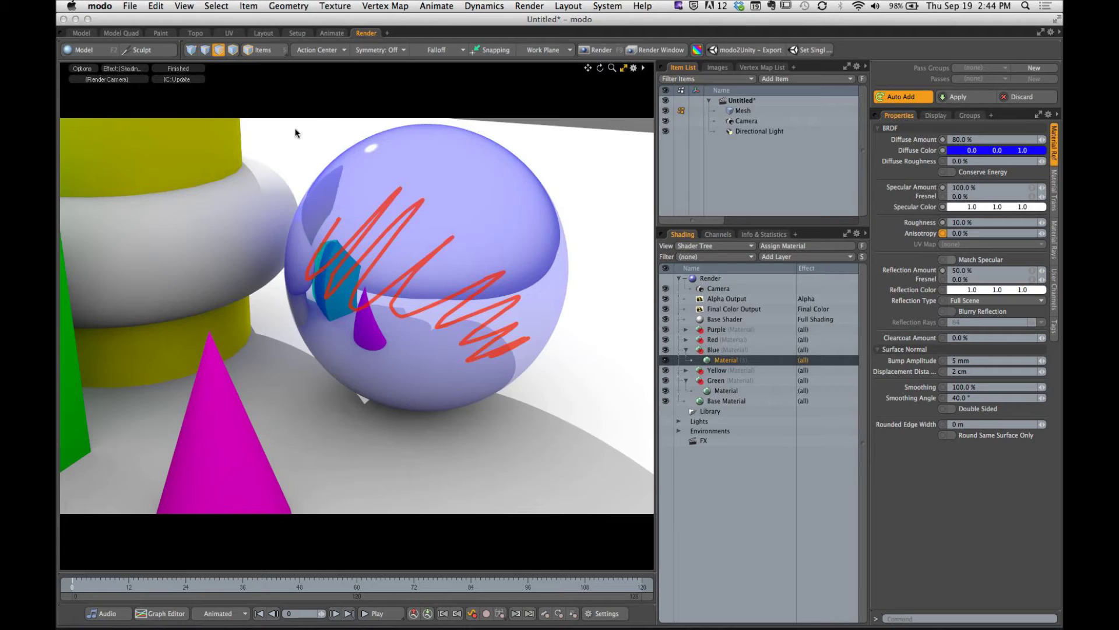
drag(268, 121, 324, 166)
drag(342, 90, 362, 131)
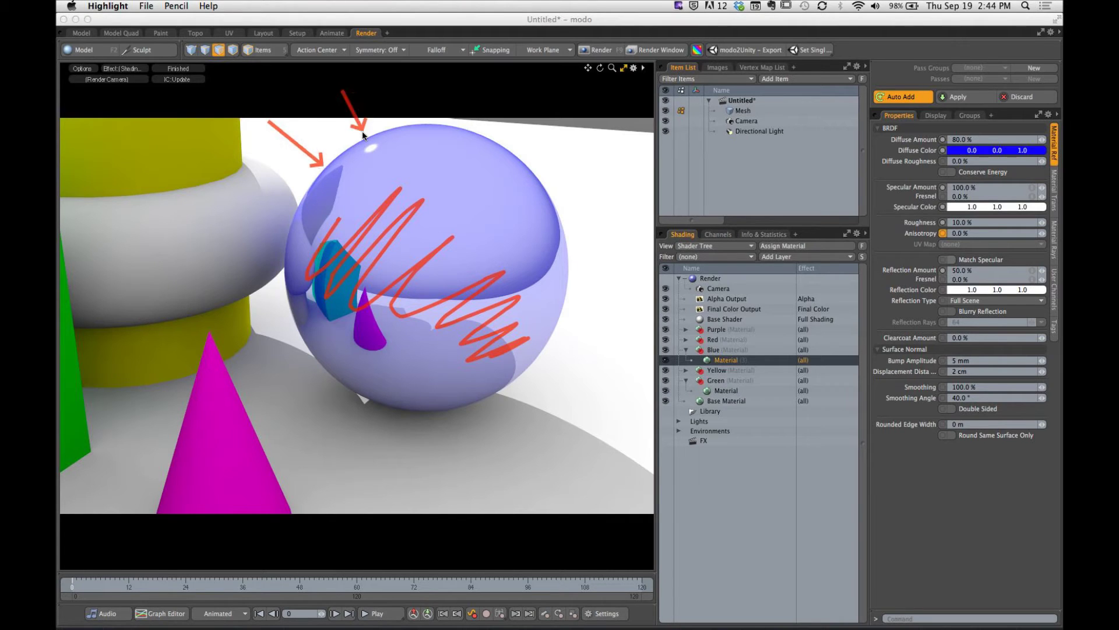
drag(450, 89, 432, 120)
drag(552, 104, 536, 121)
drag(619, 156, 555, 197)
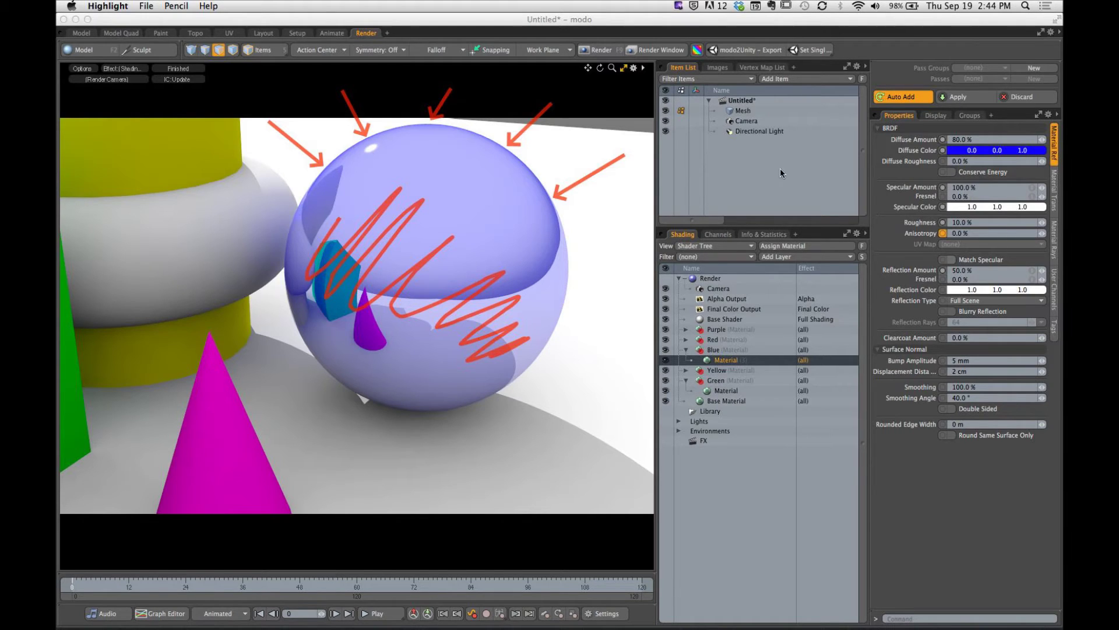
key(Escape)
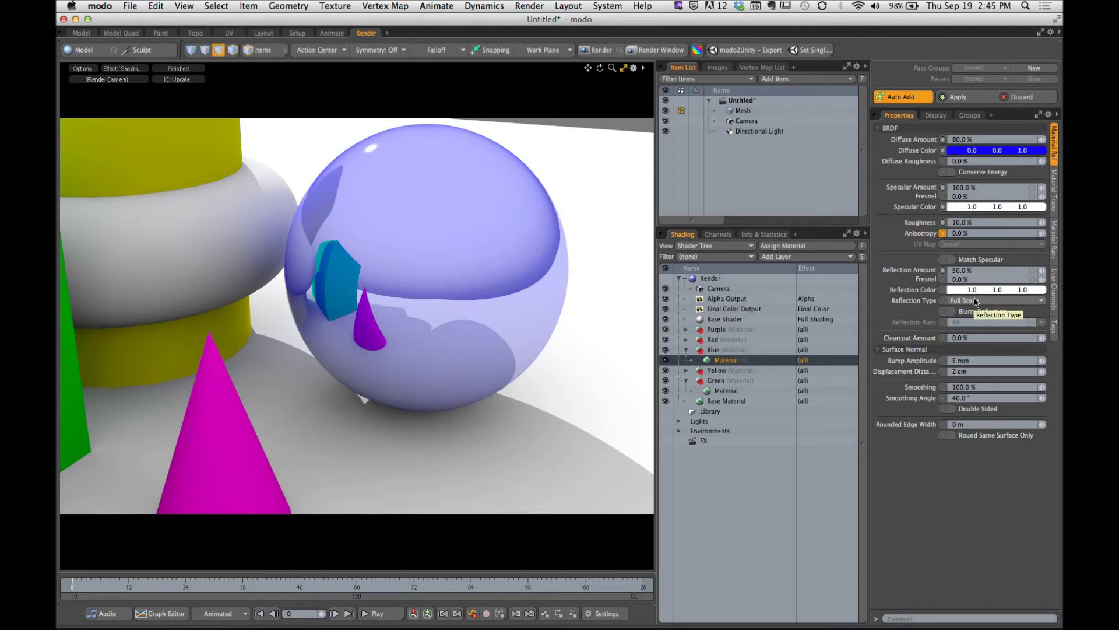
Set the green cube material's reflection Fresnel to 100% and check the cube's reflections from several viewing angles.
click(959, 278)
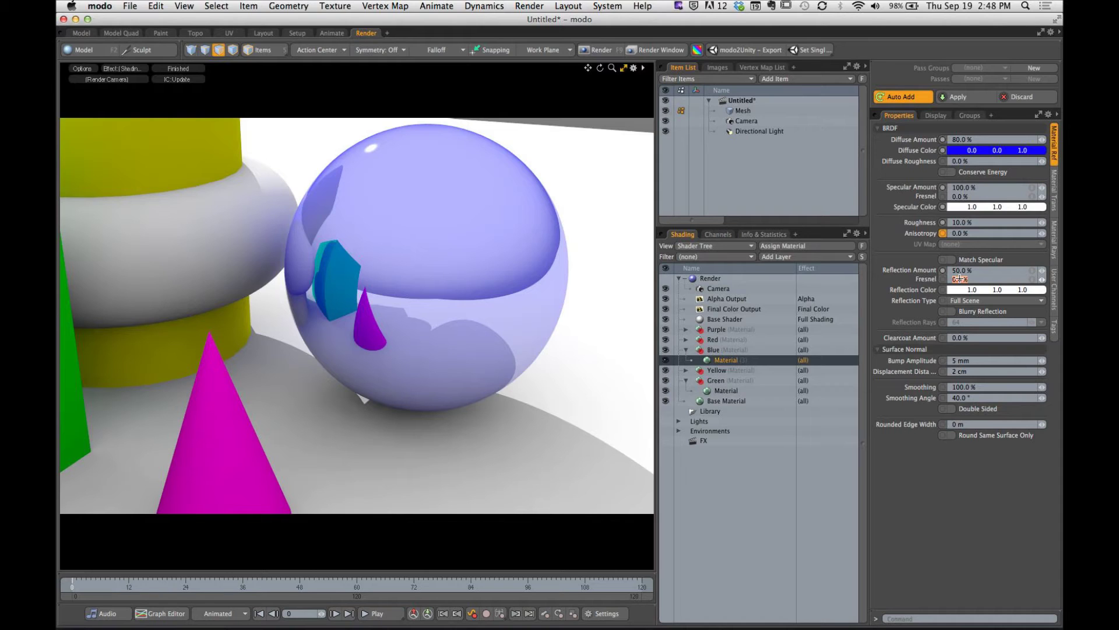
alt+drag(360, 345, 565, 286)
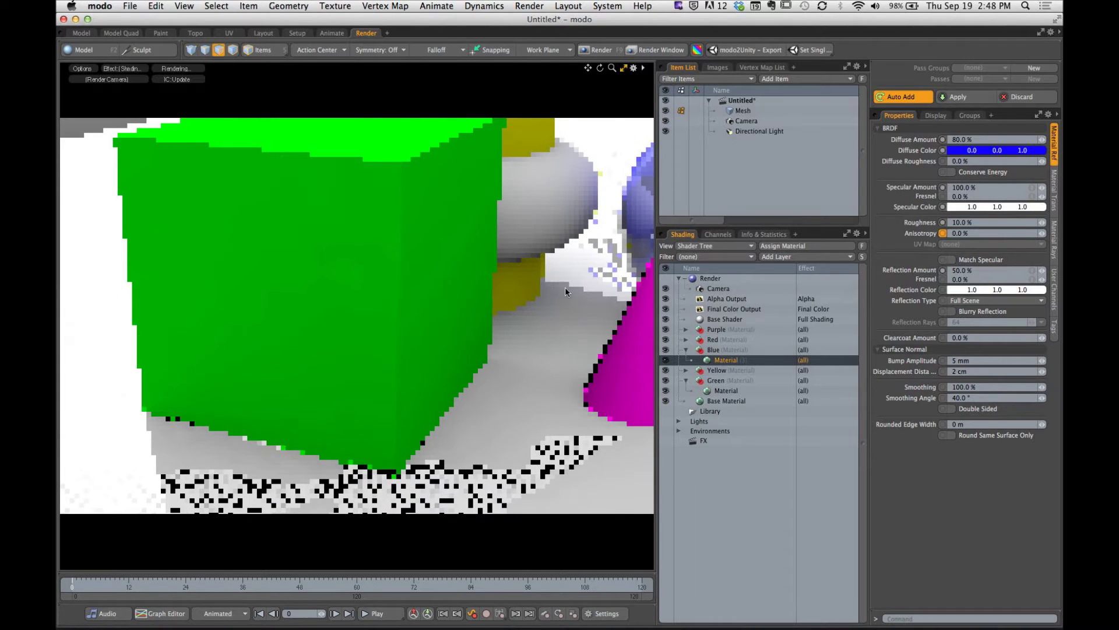
click(355, 275)
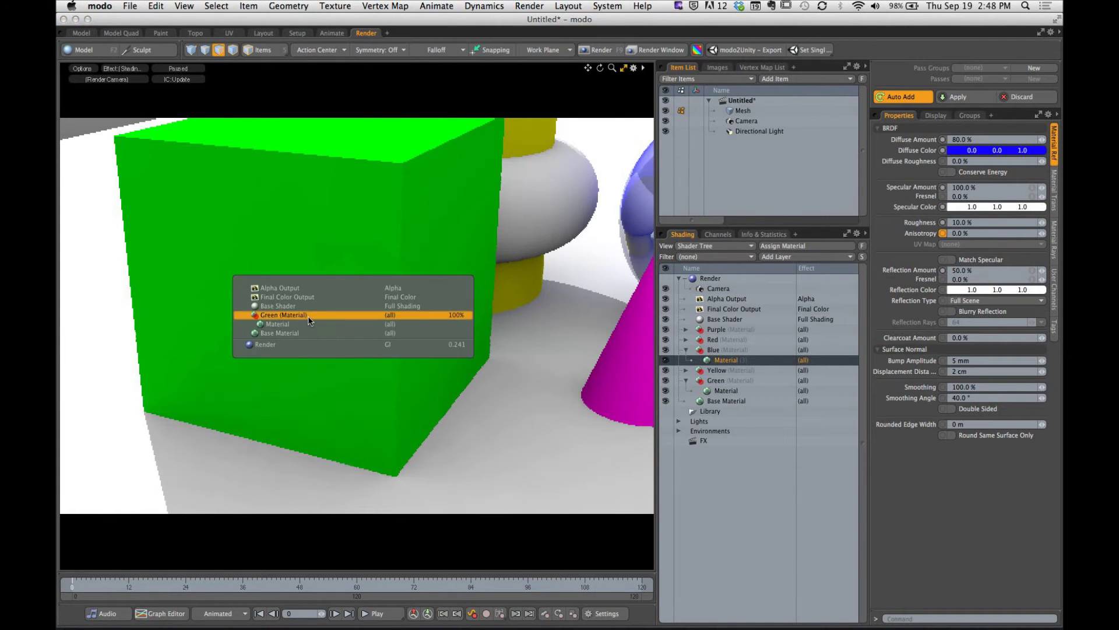
click(294, 323)
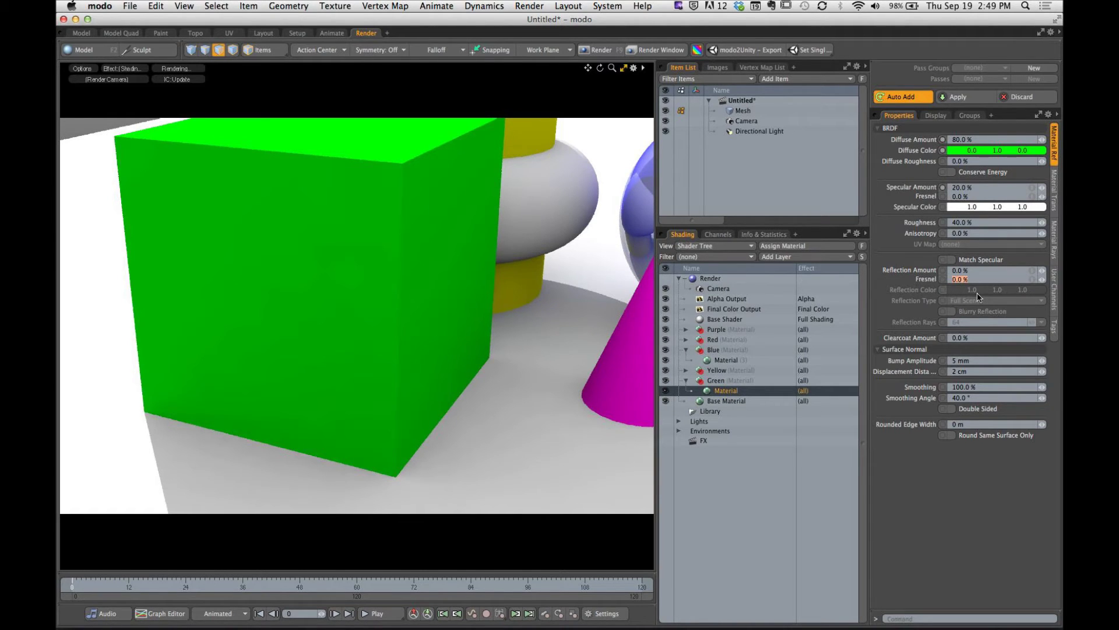
text(100)
key(Return)
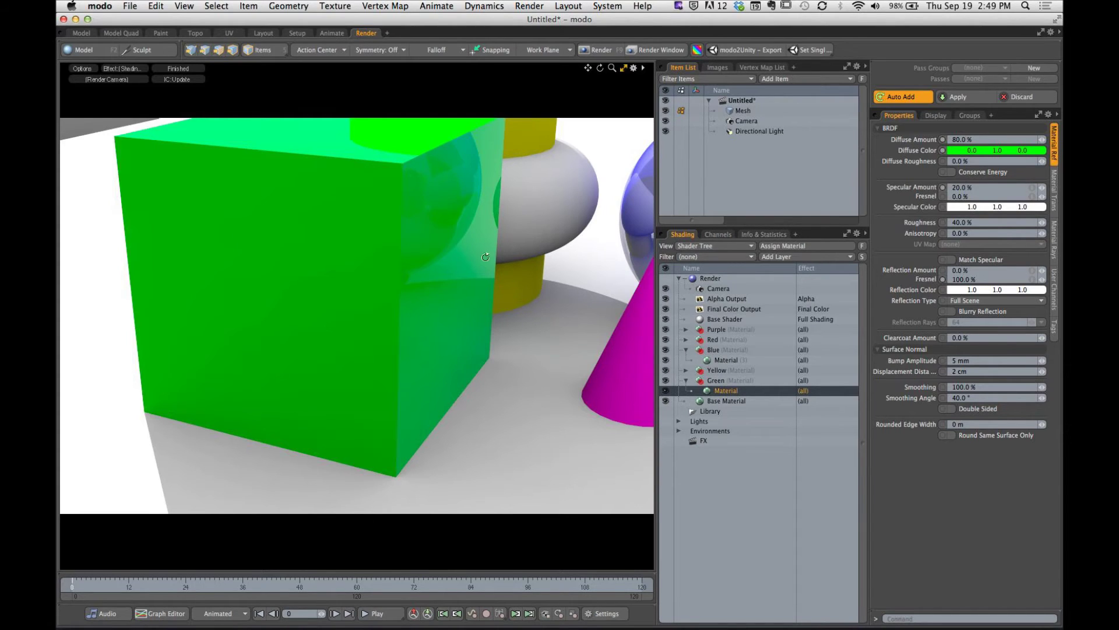
alt+drag(417, 258, 444, 291)
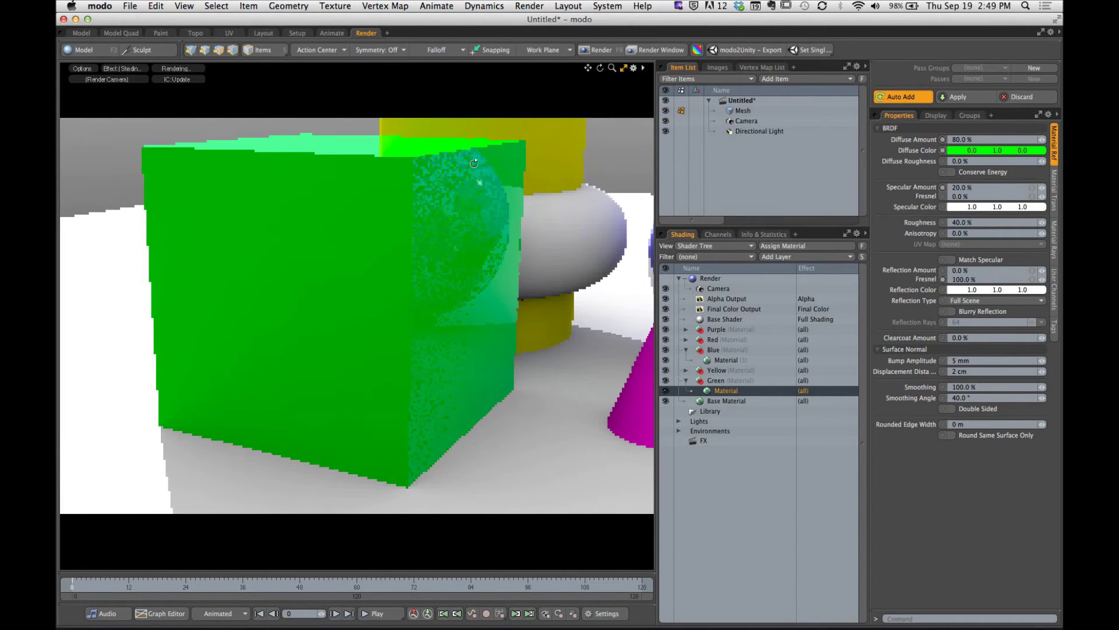
alt+drag(469, 250, 469, 250)
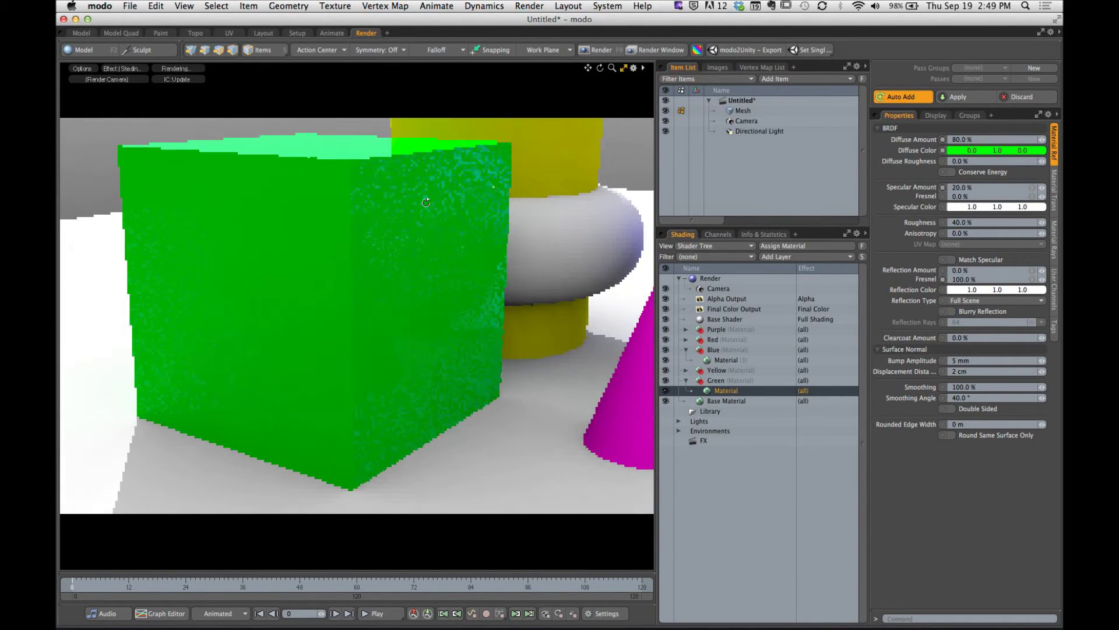
key(3)
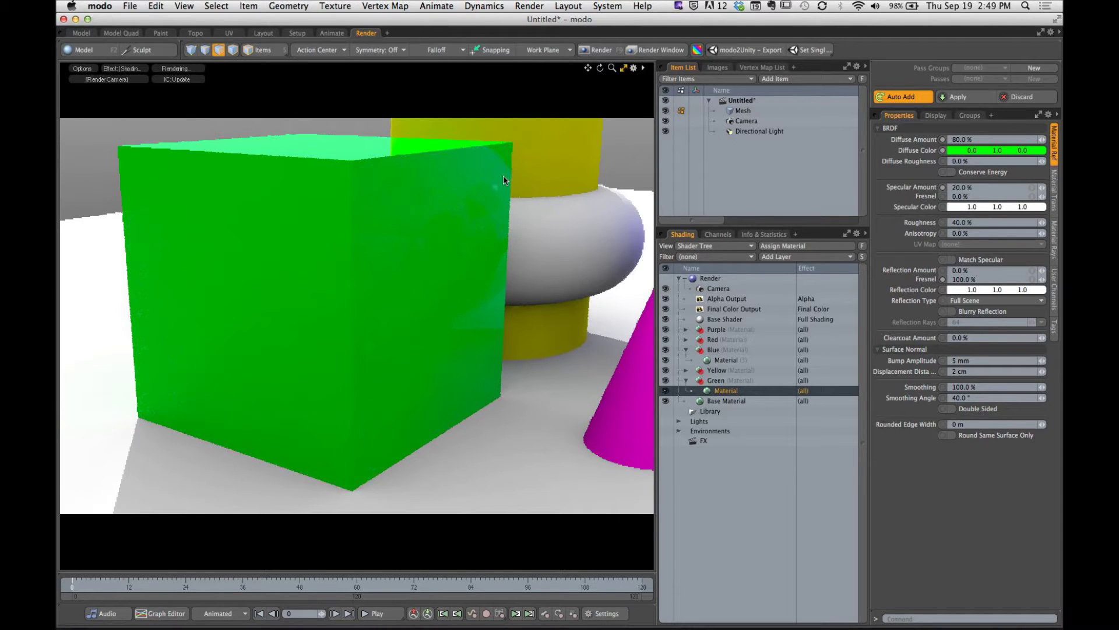
alt+drag(430, 253, 377, 253)
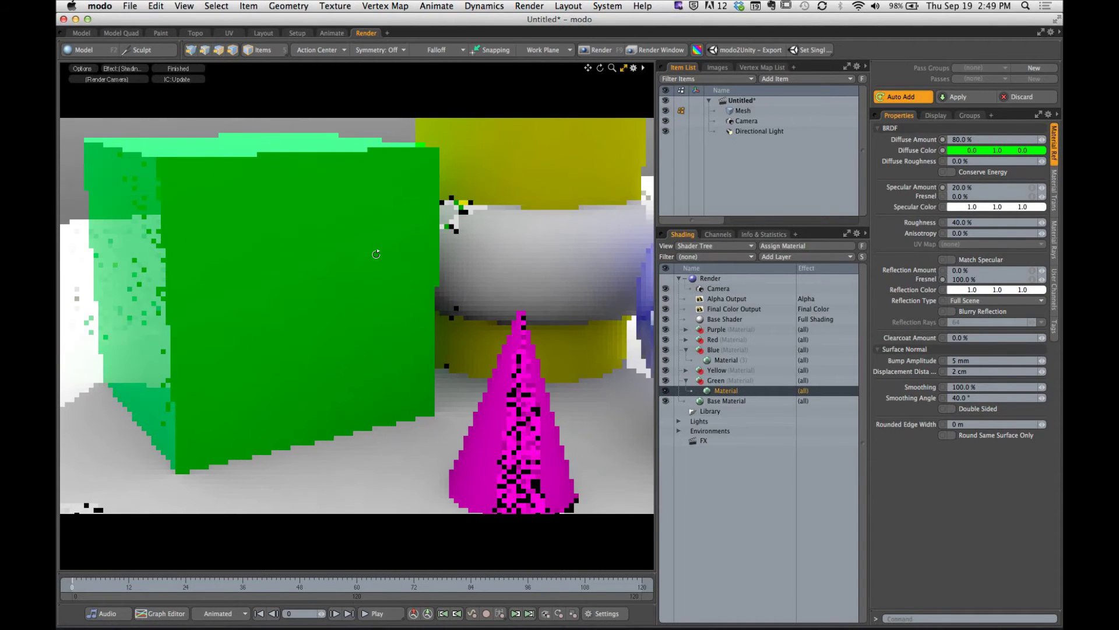
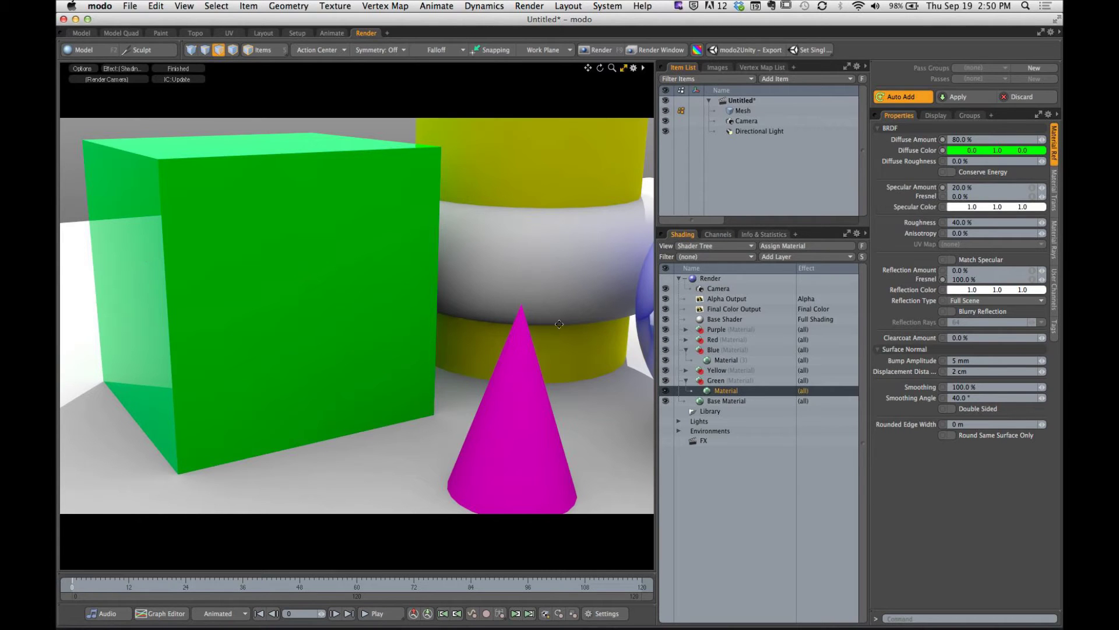
Set the blue sphere material's reflection amount to 0% and its reflection Fresnel to 100%.
alt+drag(142, 257, 470, 323)
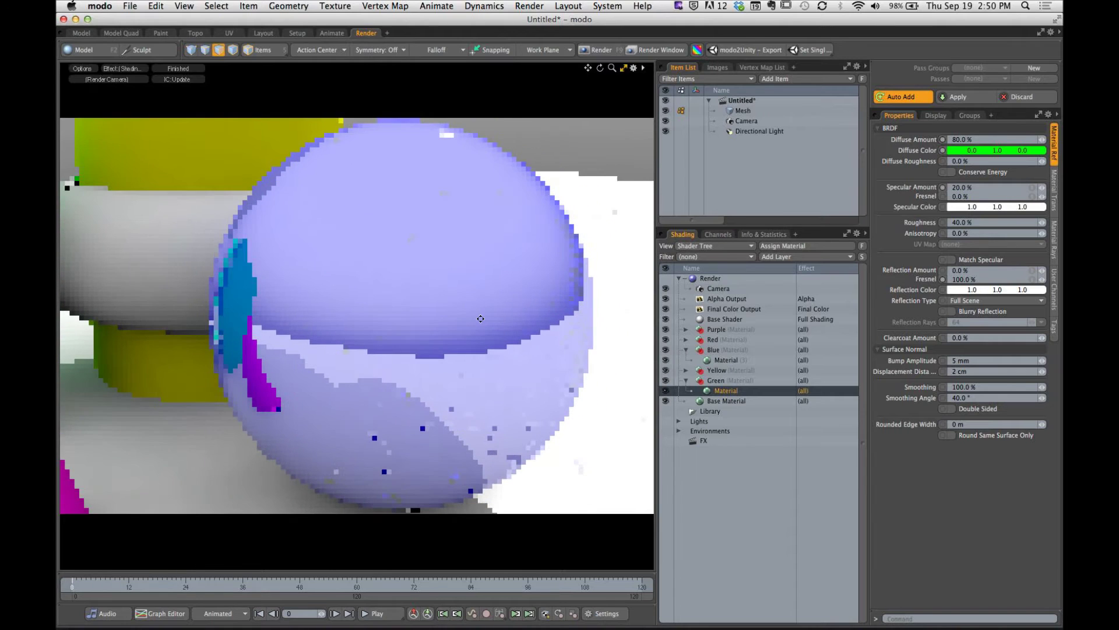
click(726, 359)
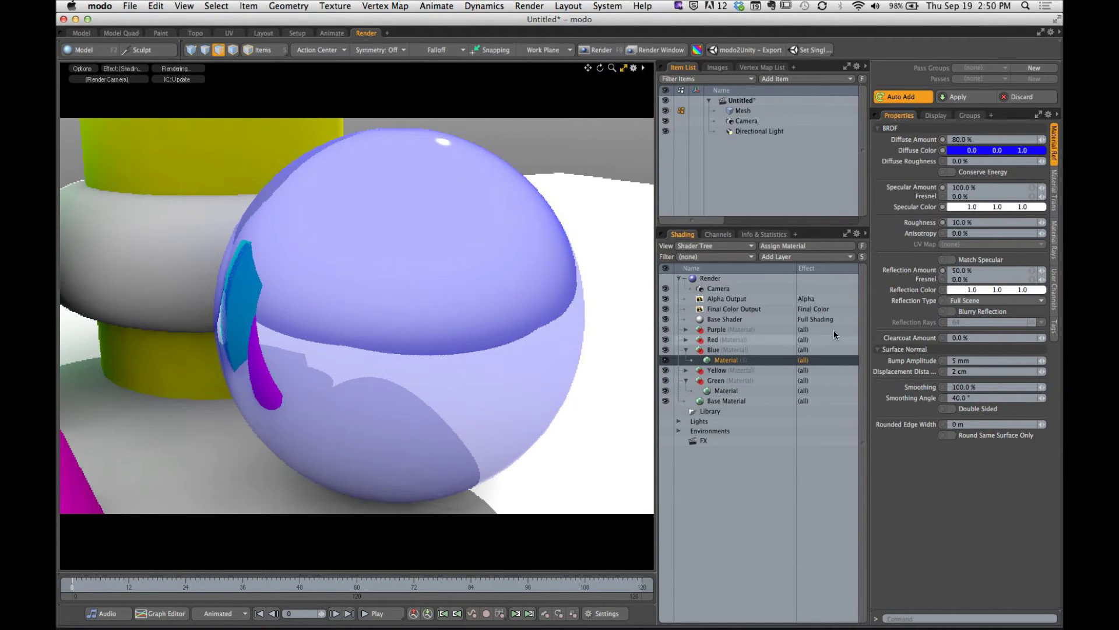
click(962, 271)
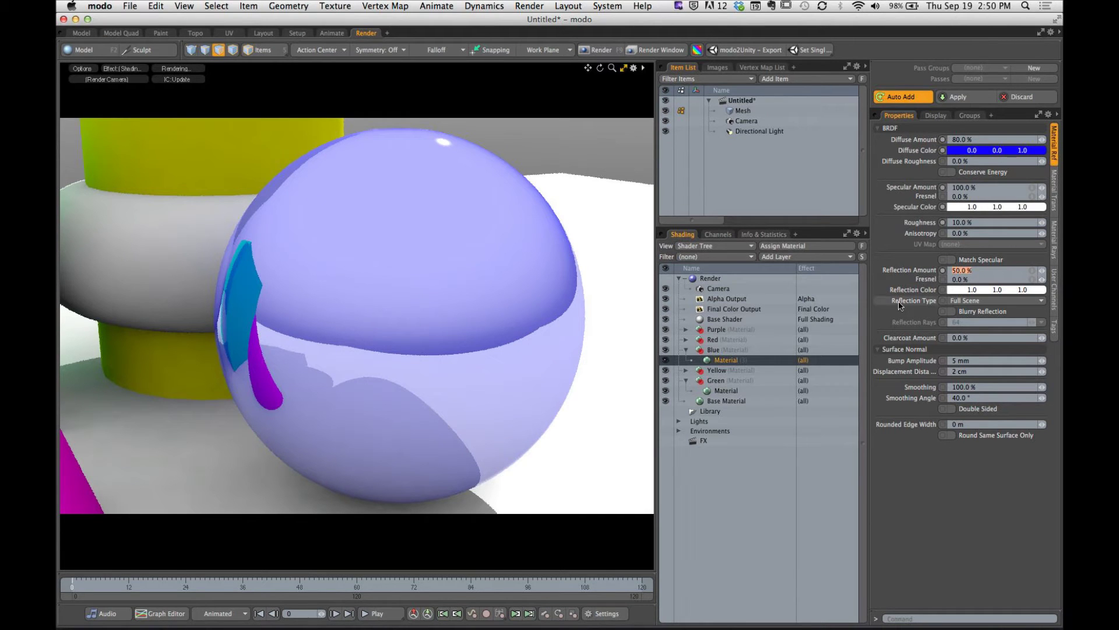
text(0)
key(Return)
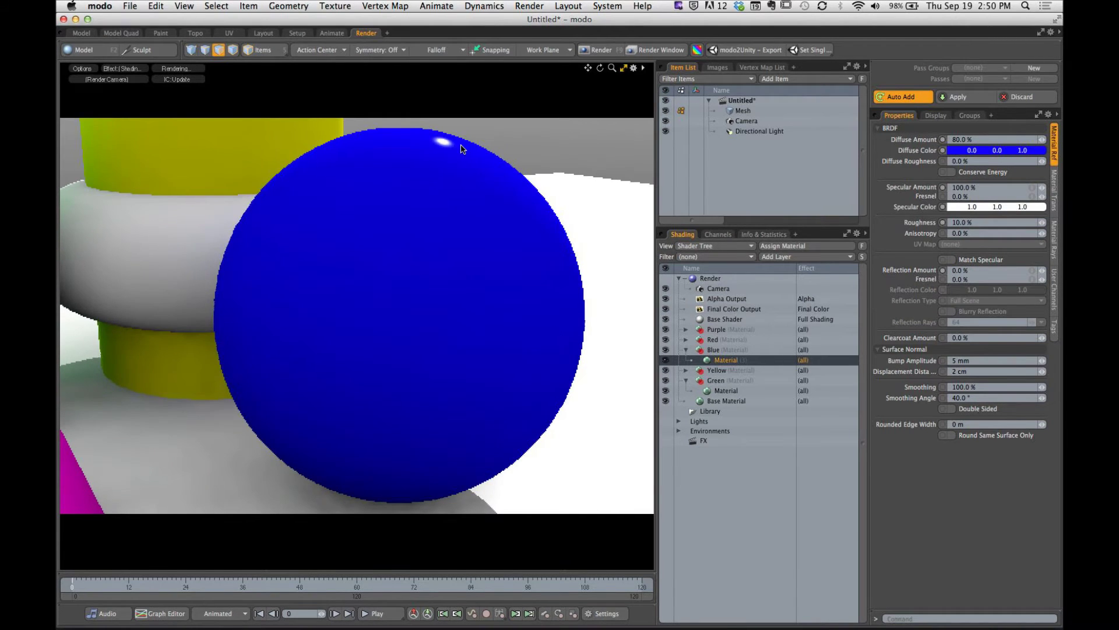
click(959, 279)
text(100)
key(Return)
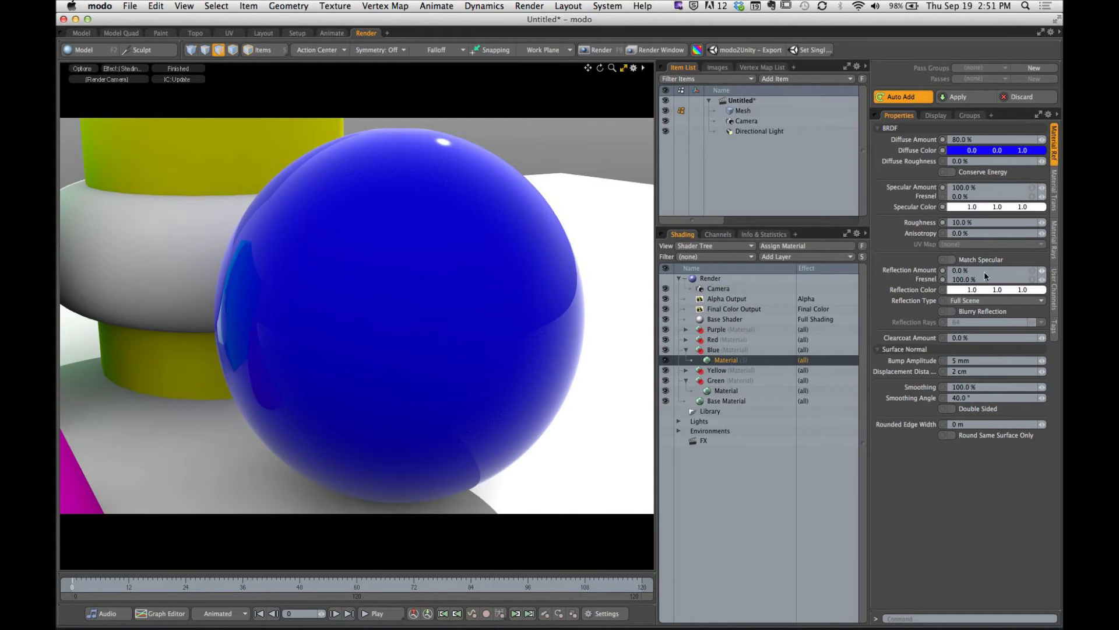
Raise the blue sphere material's reflection amount to 10%.
click(963, 272)
text(10)
key(Return)
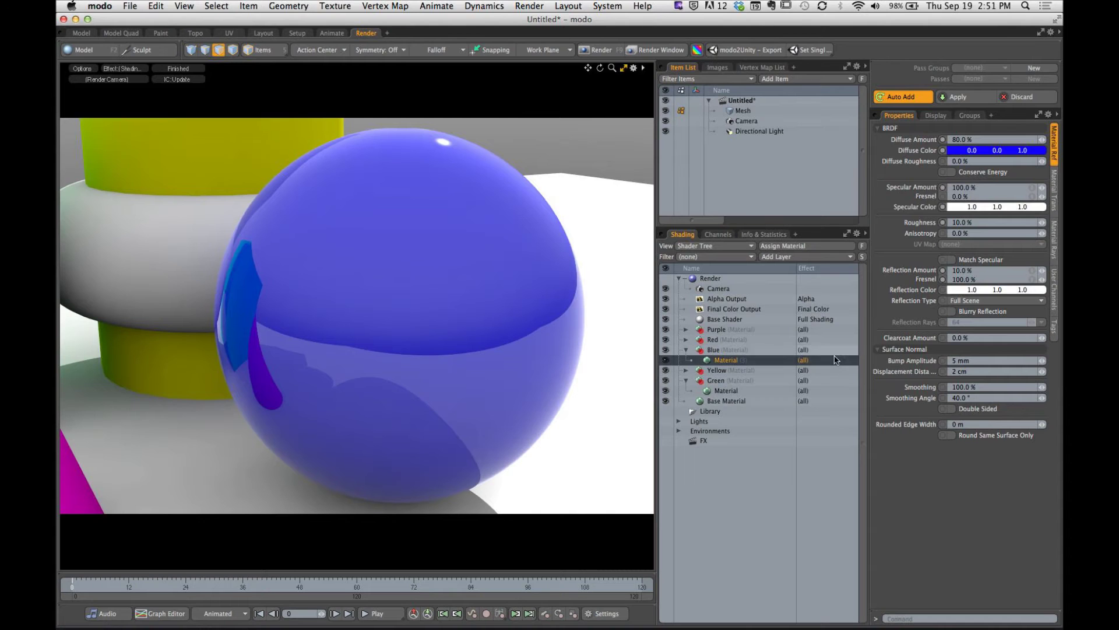
Switch the blue sphere material's reflection type to Environment Only and check the sphere from another angle.
scroll(394, 312, down, 1)
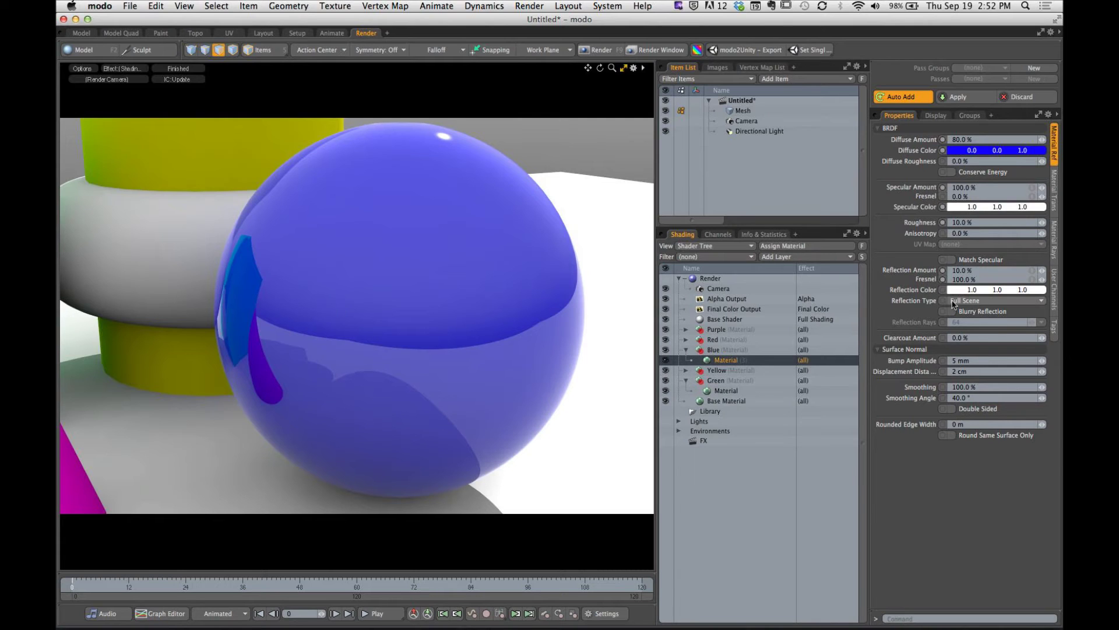
click(977, 313)
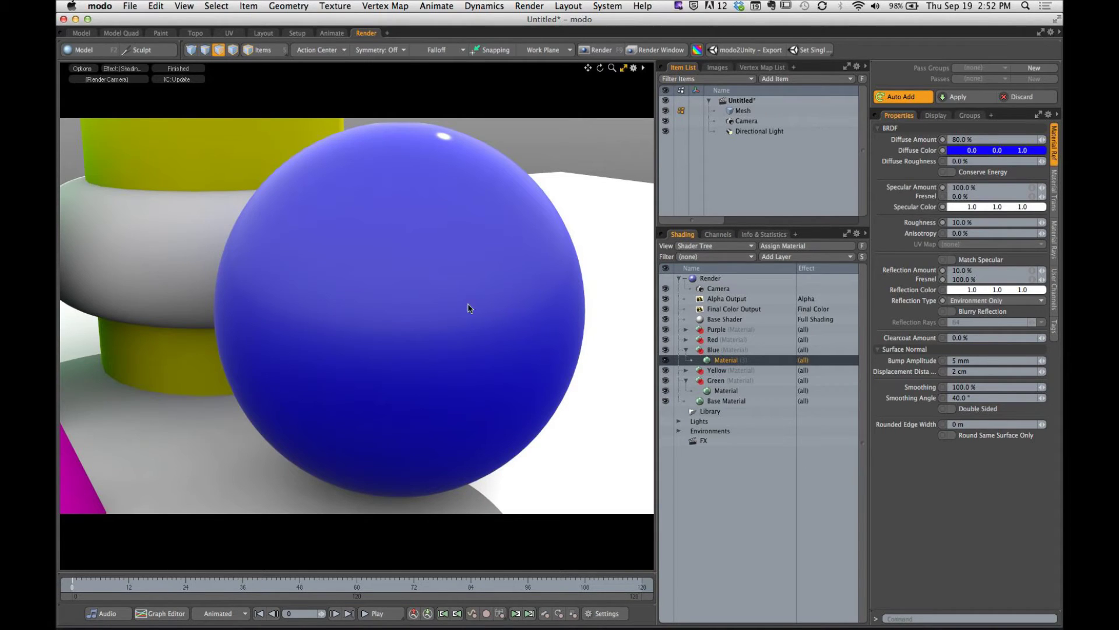
alt+drag(402, 305, 472, 324)
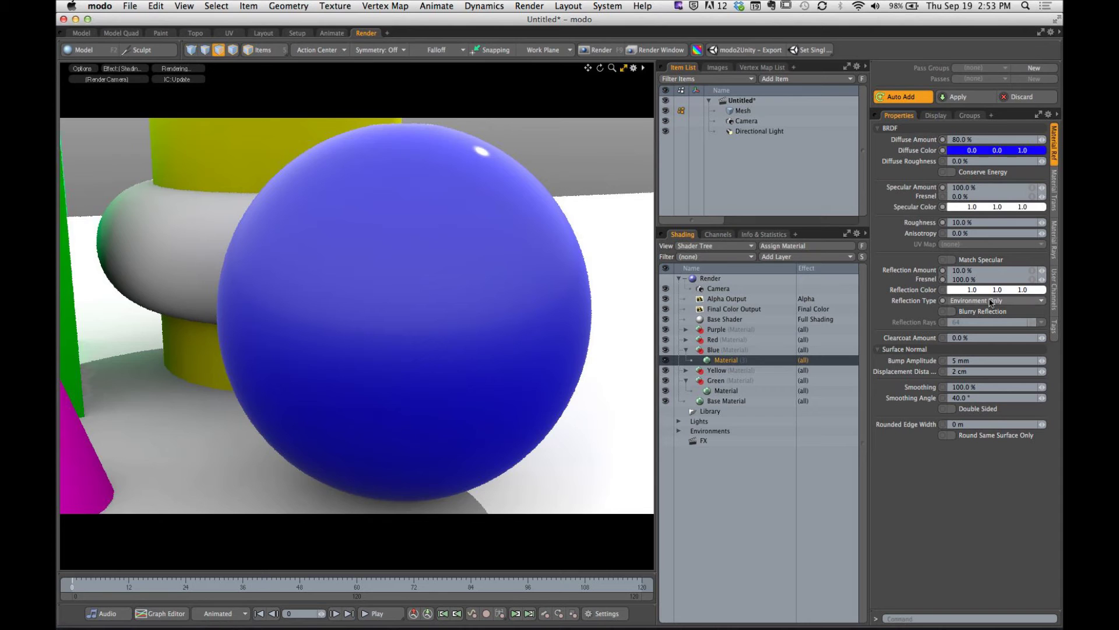
Return the blue sphere material's reflection type to Full Scene.
click(970, 302)
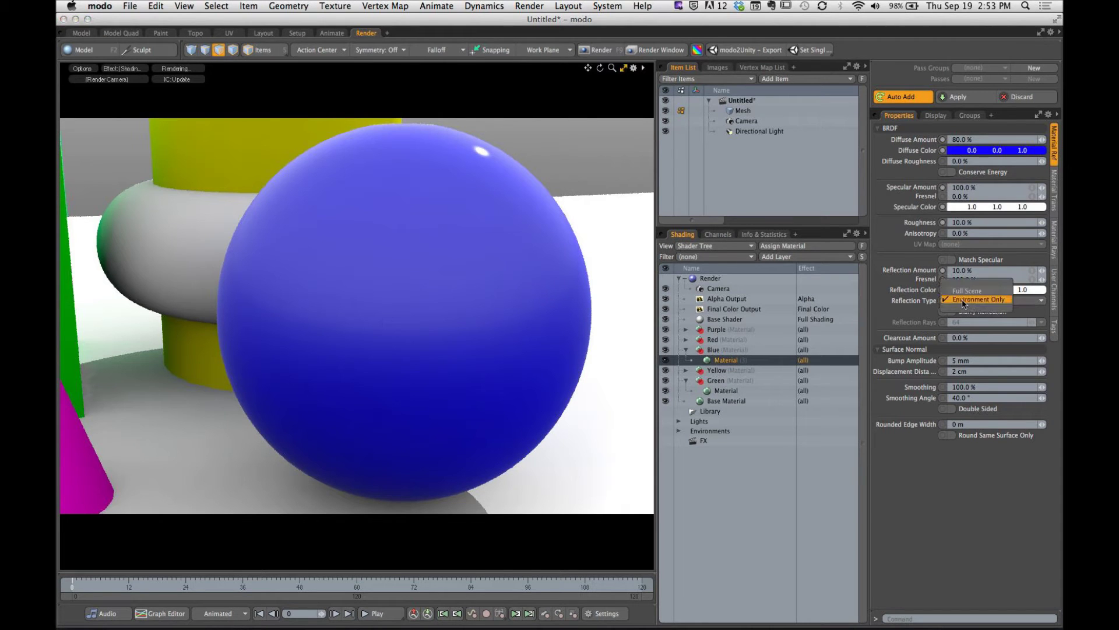
click(966, 291)
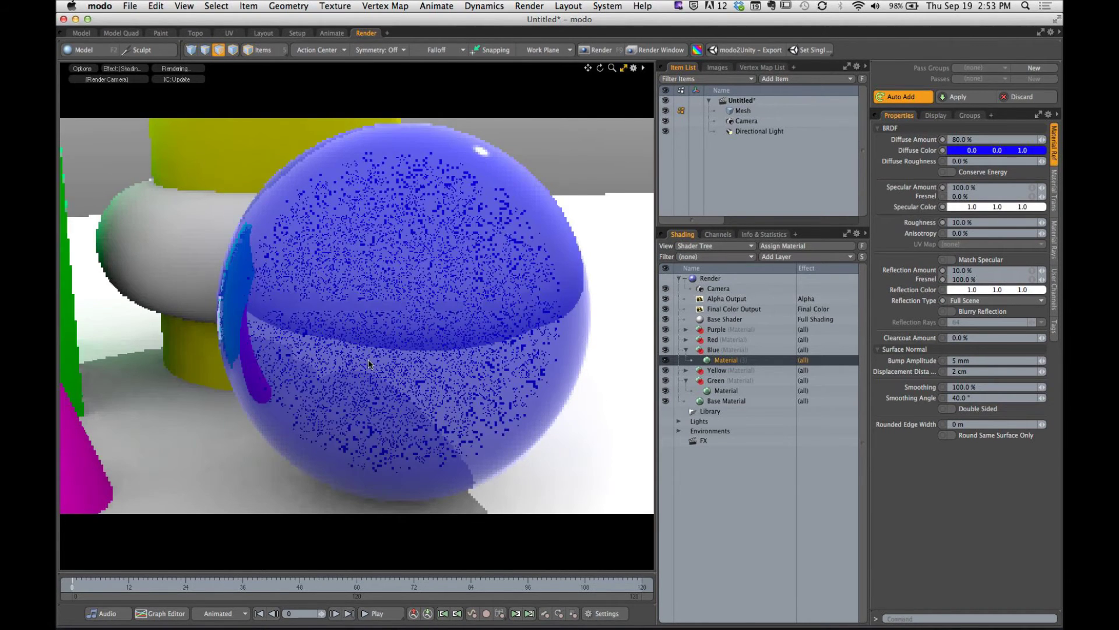
Render a closer view of the blue sphere, check the elapsed render time in the statistics, and close the render window.
alt+drag(358, 327, 407, 315)
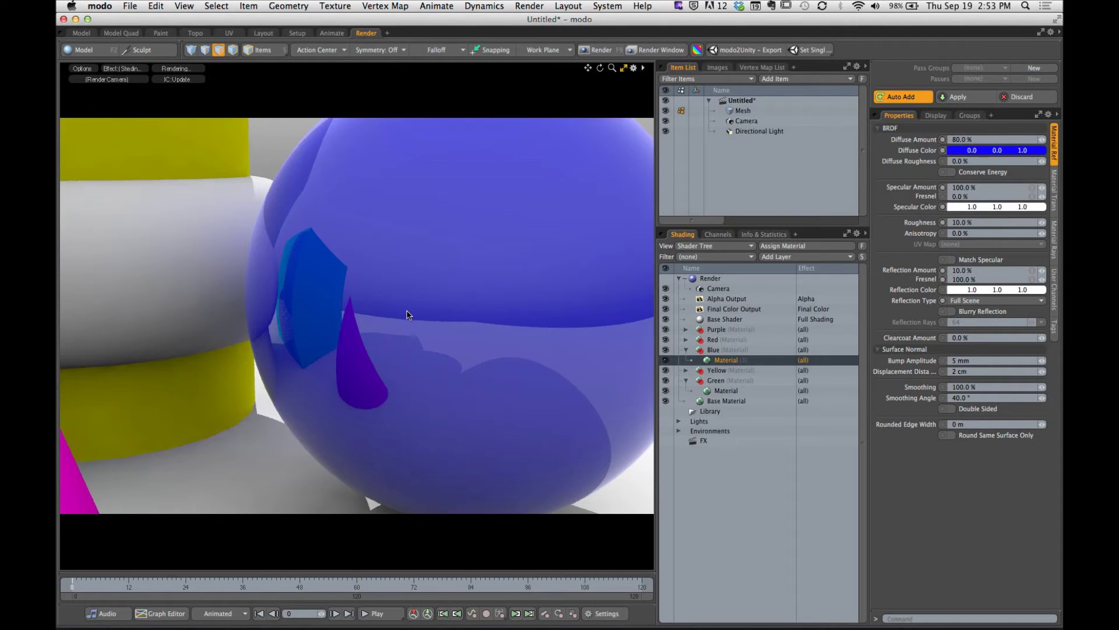
click(600, 49)
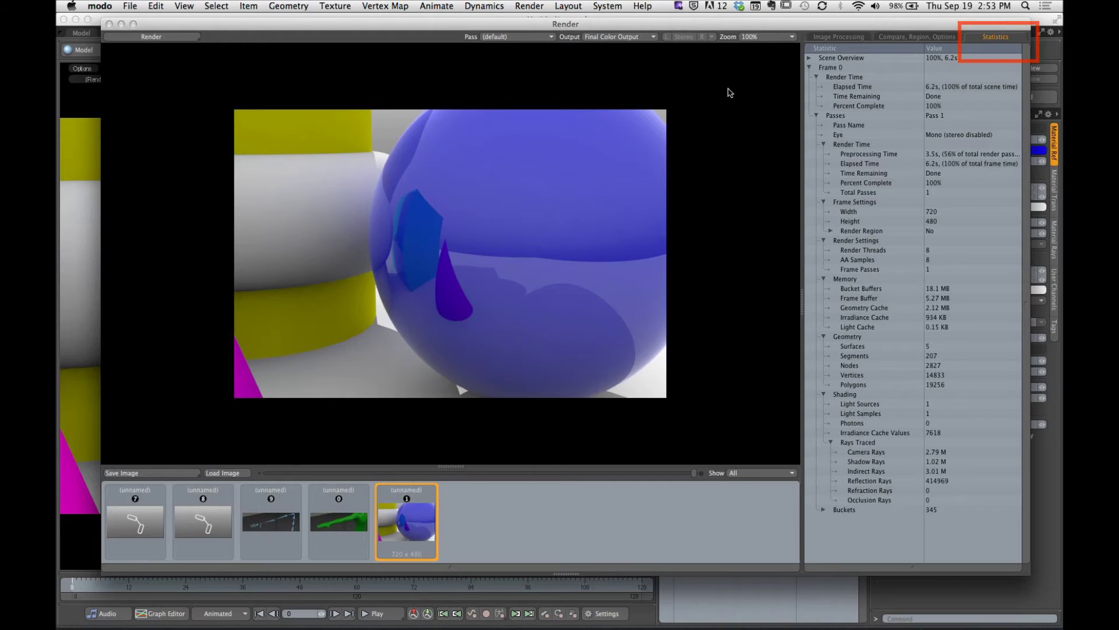
drag(716, 90, 829, 87)
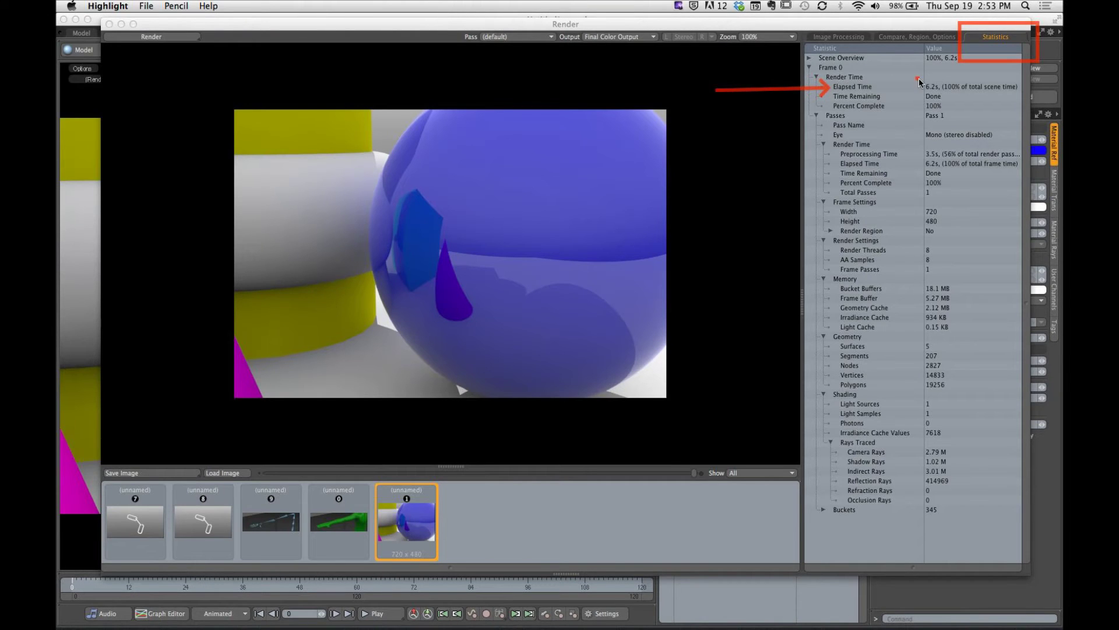
drag(917, 77, 948, 95)
key(super+k)
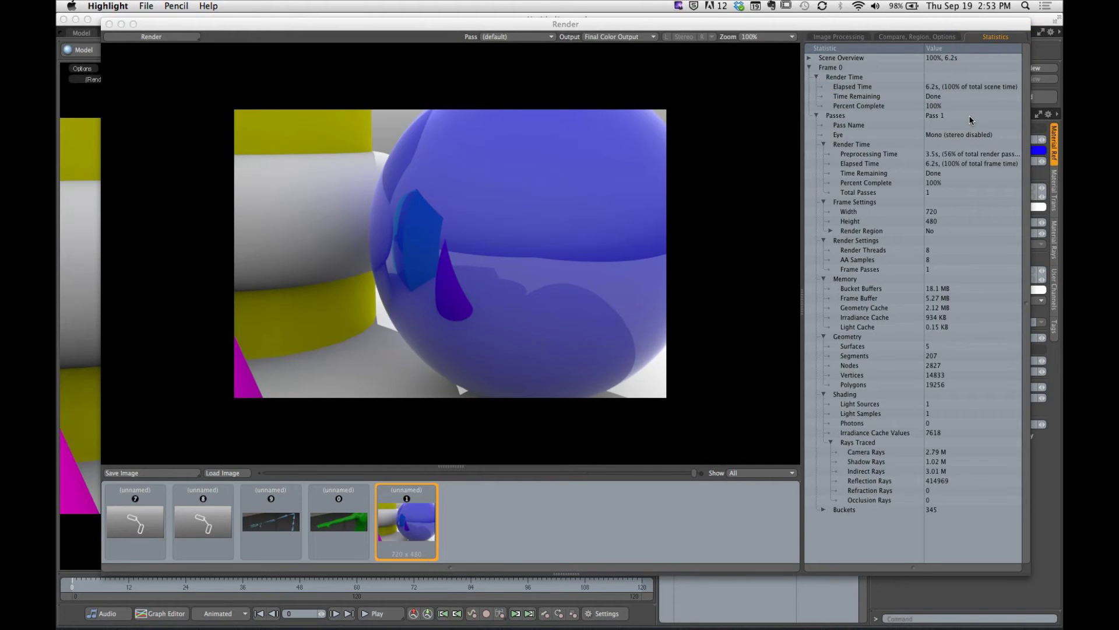
key(Escape)
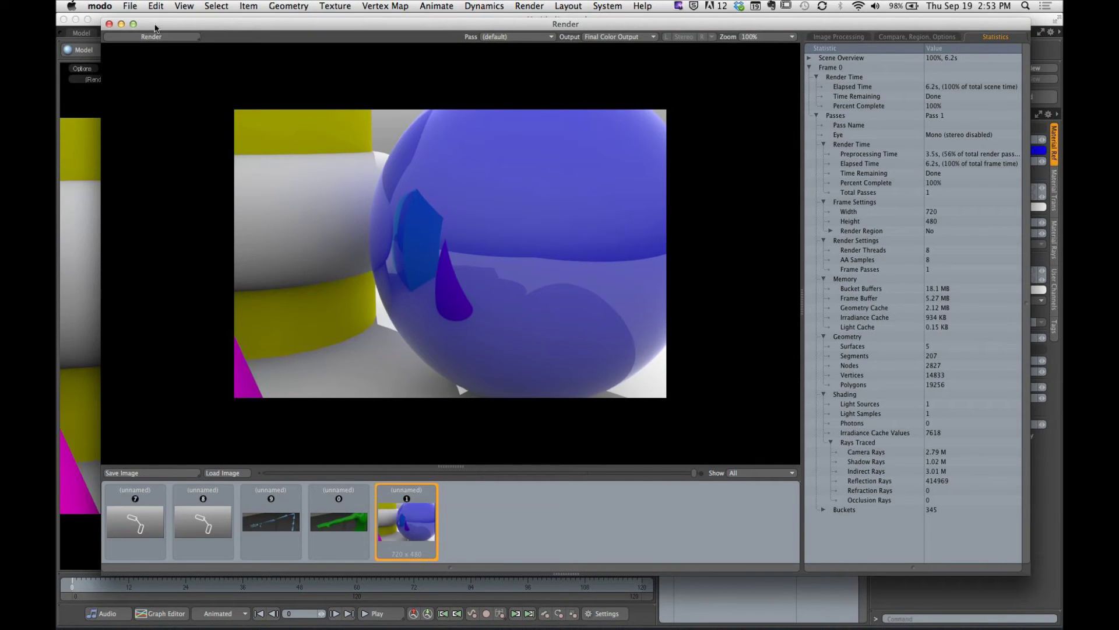
click(108, 24)
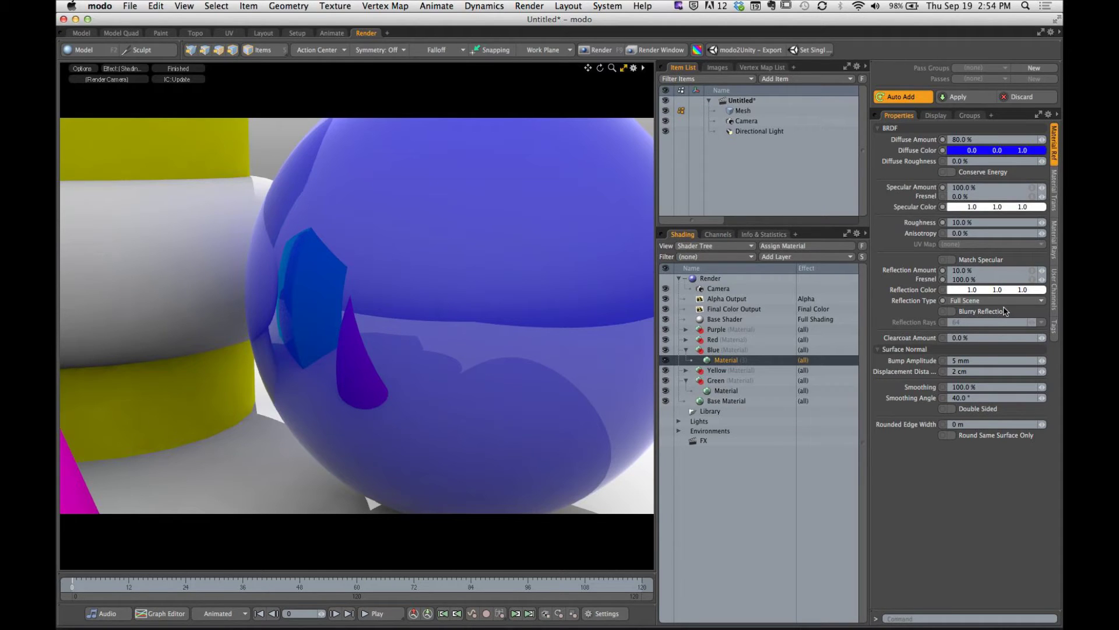
Enable Blurry Reflection on the blue sphere's material and render the scene again to check the elapsed render time.
click(951, 311)
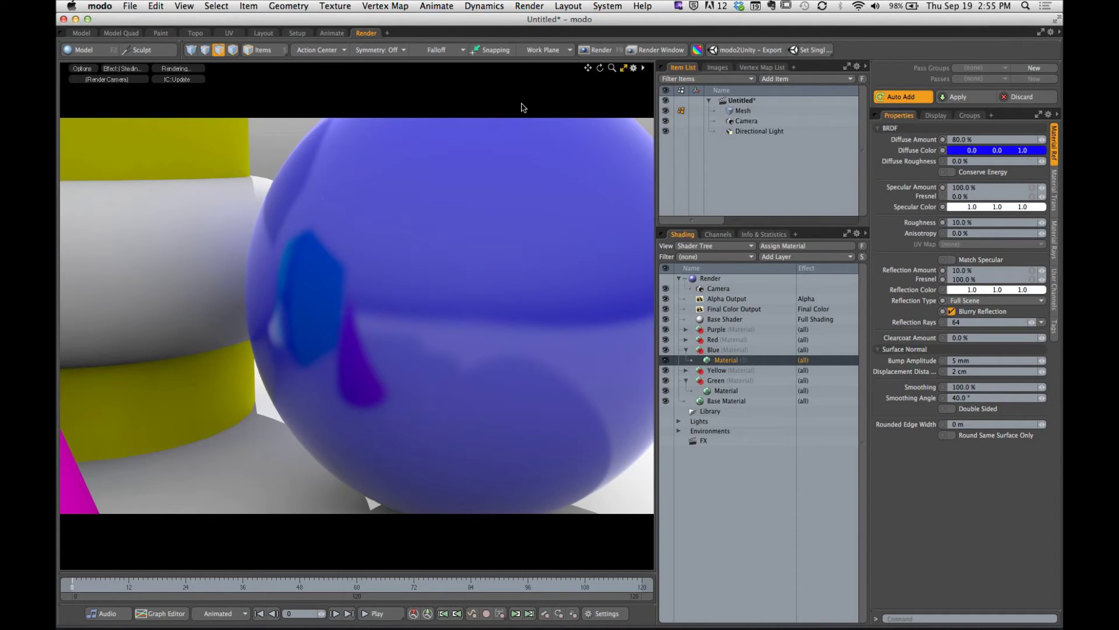
click(597, 54)
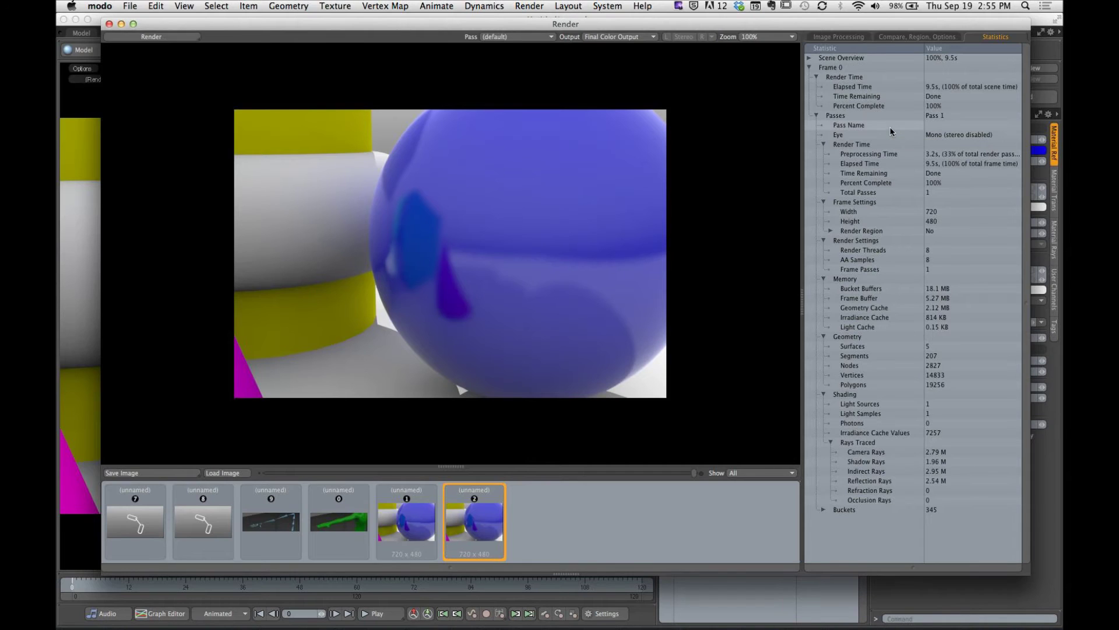
drag(730, 88, 827, 88)
drag(913, 72, 952, 97)
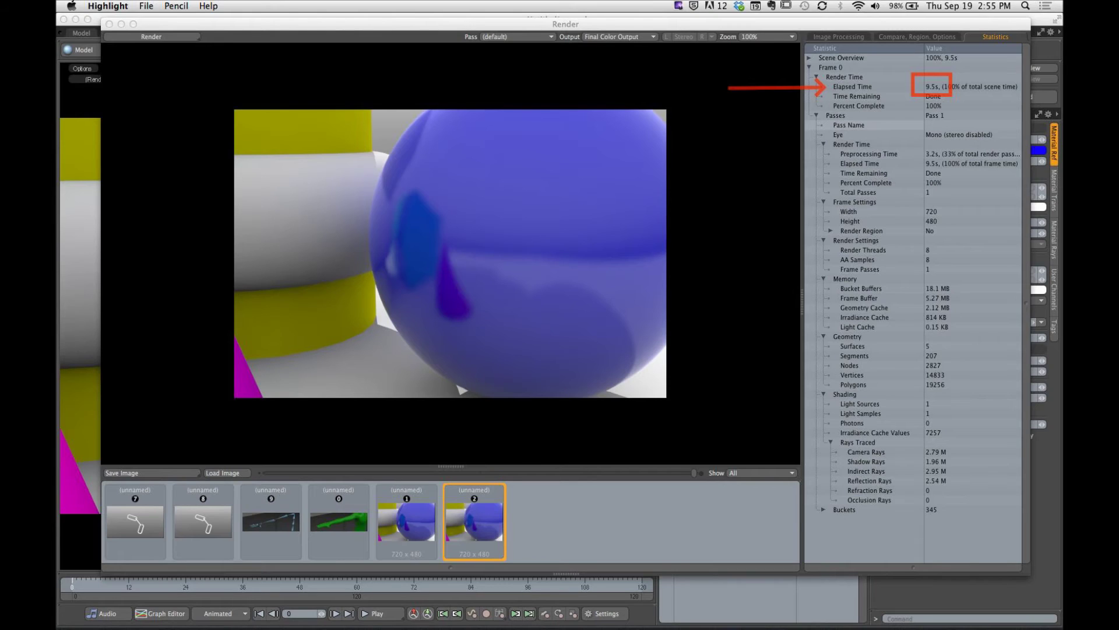
Set the blue sphere material's Reflection Rays to 512 and render the scene again to check the elapsed render time.
key(Escape)
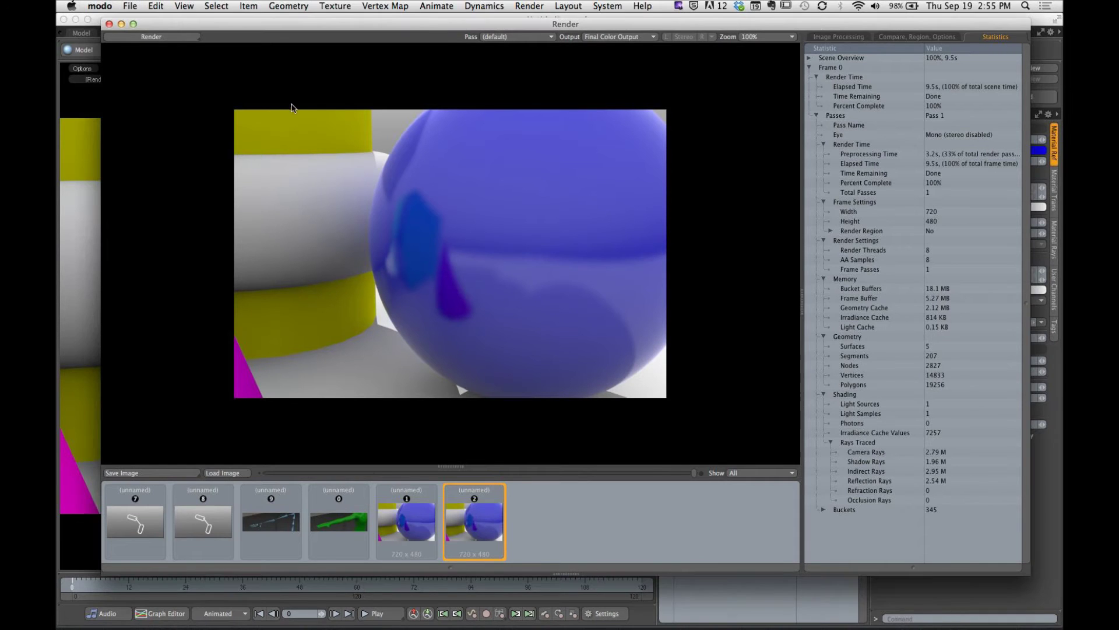
click(108, 24)
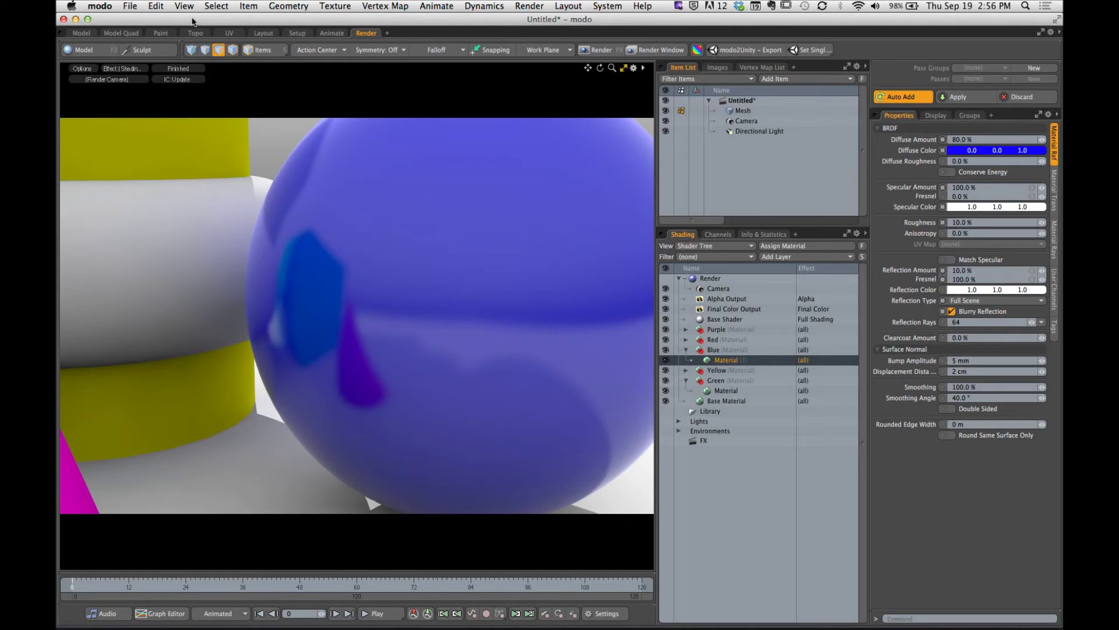
click(963, 322)
text(512)
key(Return)
click(596, 51)
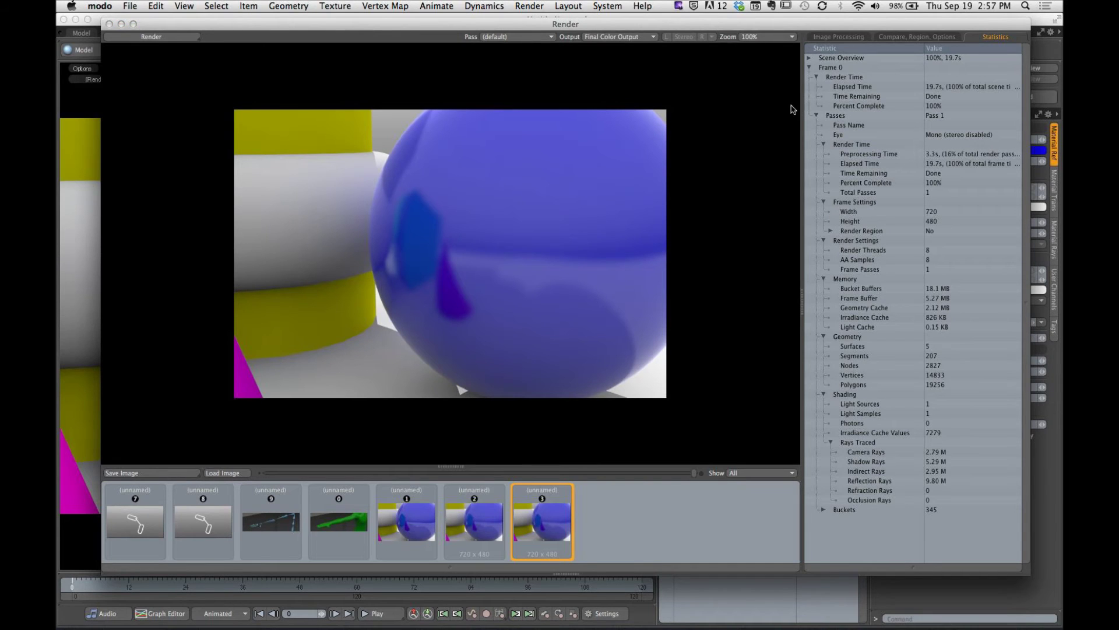
drag(726, 84, 923, 86)
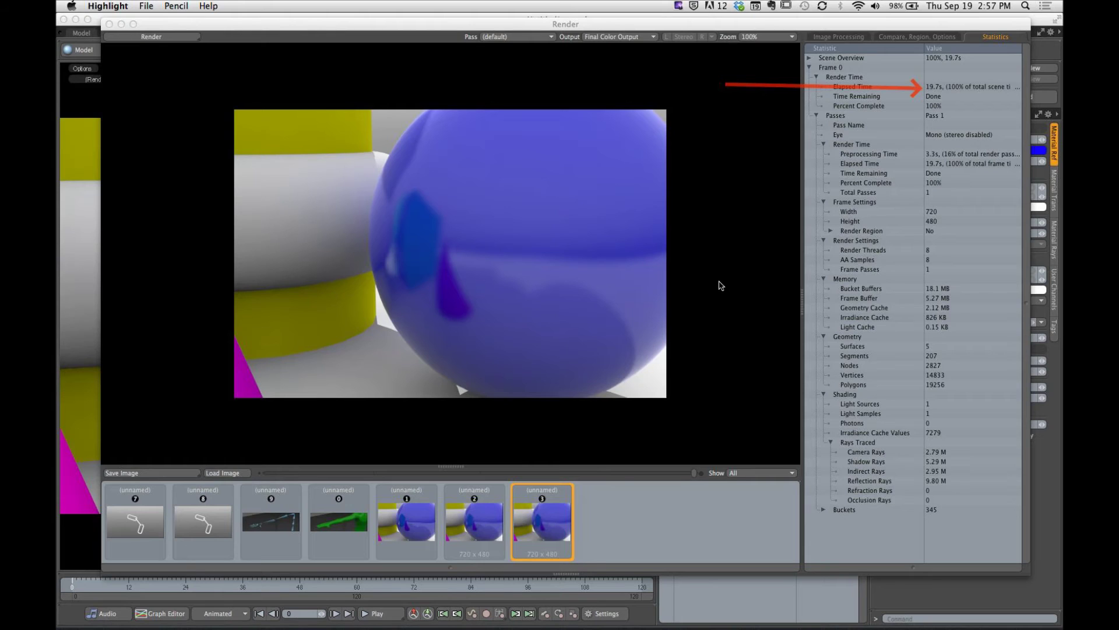
key(Escape)
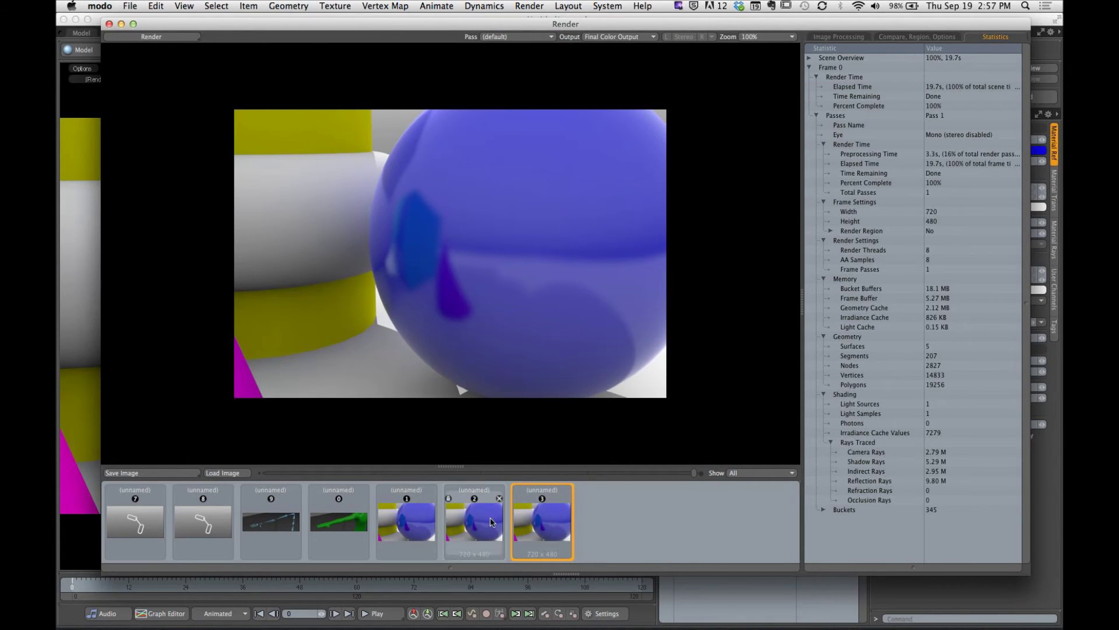
Compare the image and statistics of the two earlier blue sphere renders, and close the render window.
click(492, 519)
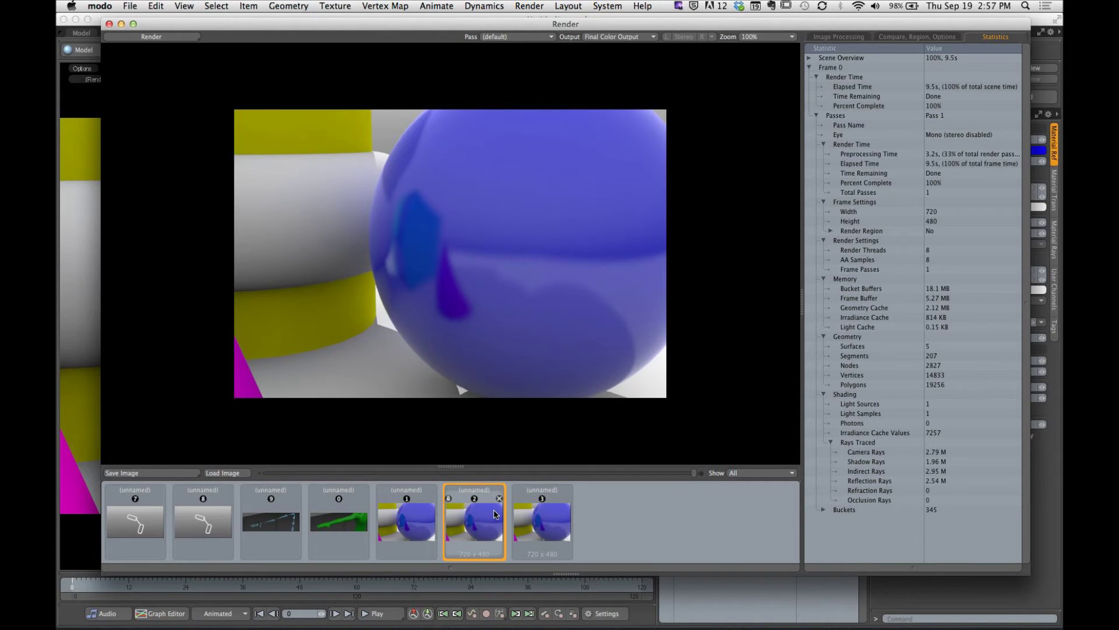
click(417, 533)
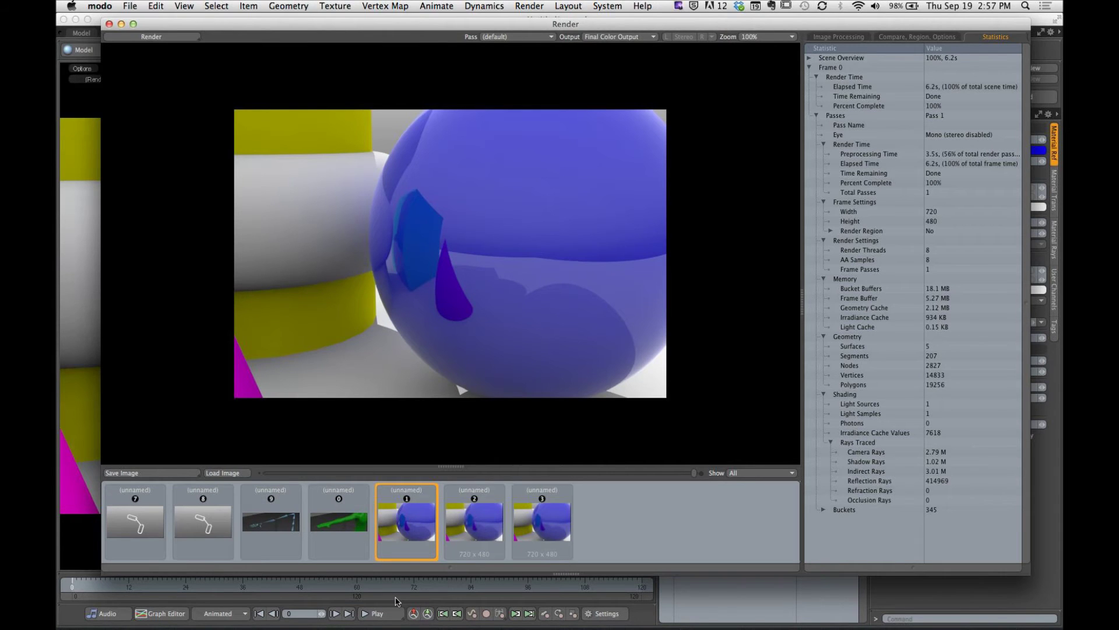
click(109, 24)
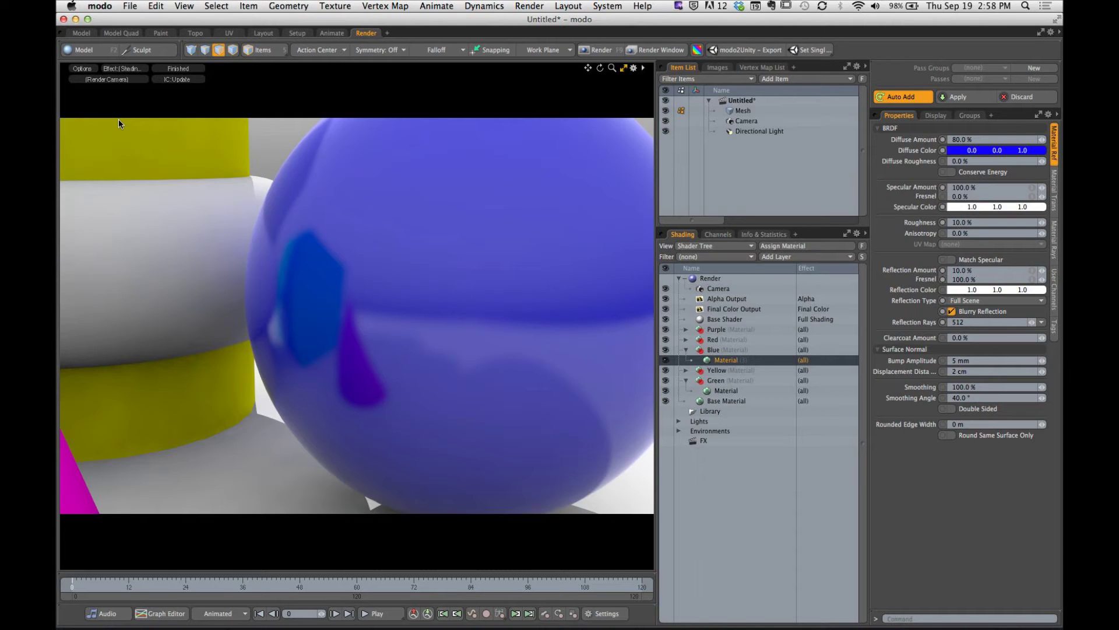
click(942, 311)
click(942, 311)
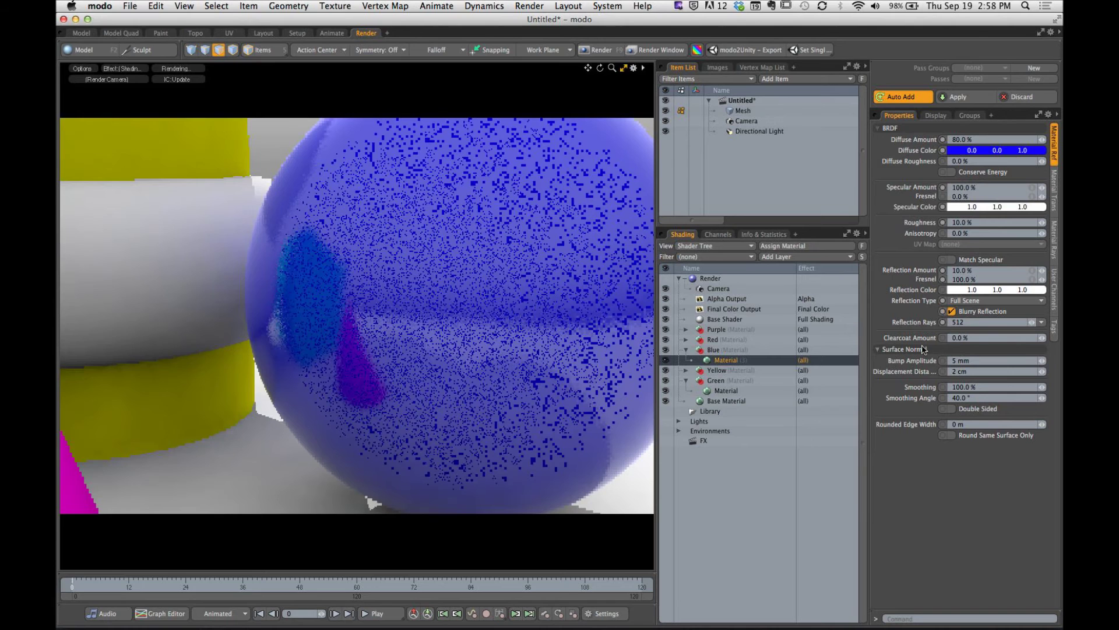
click(943, 312)
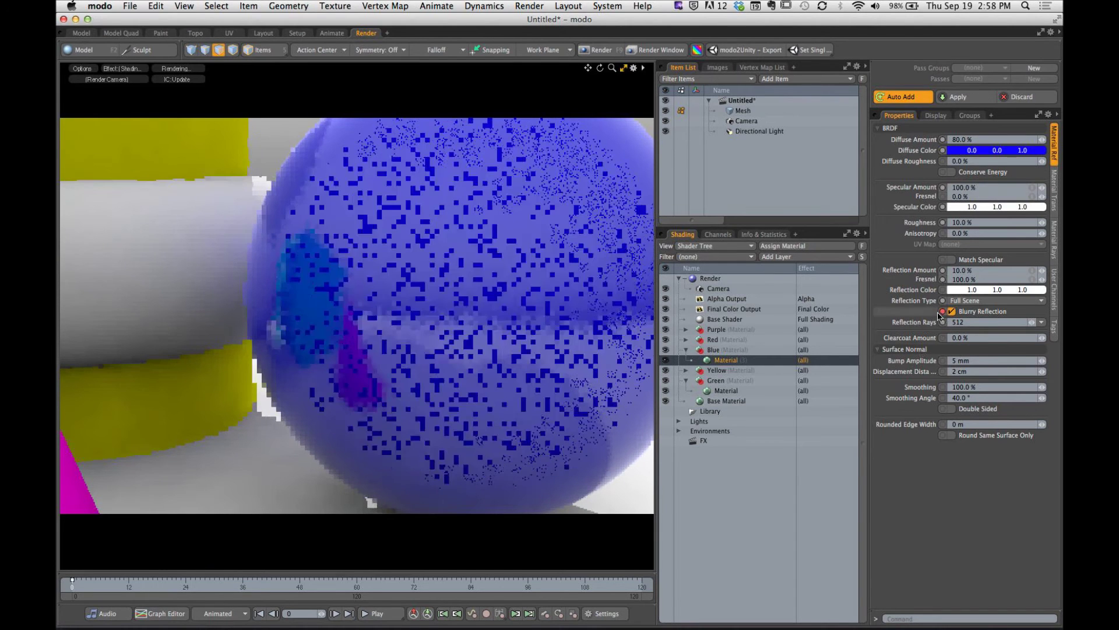
click(944, 312)
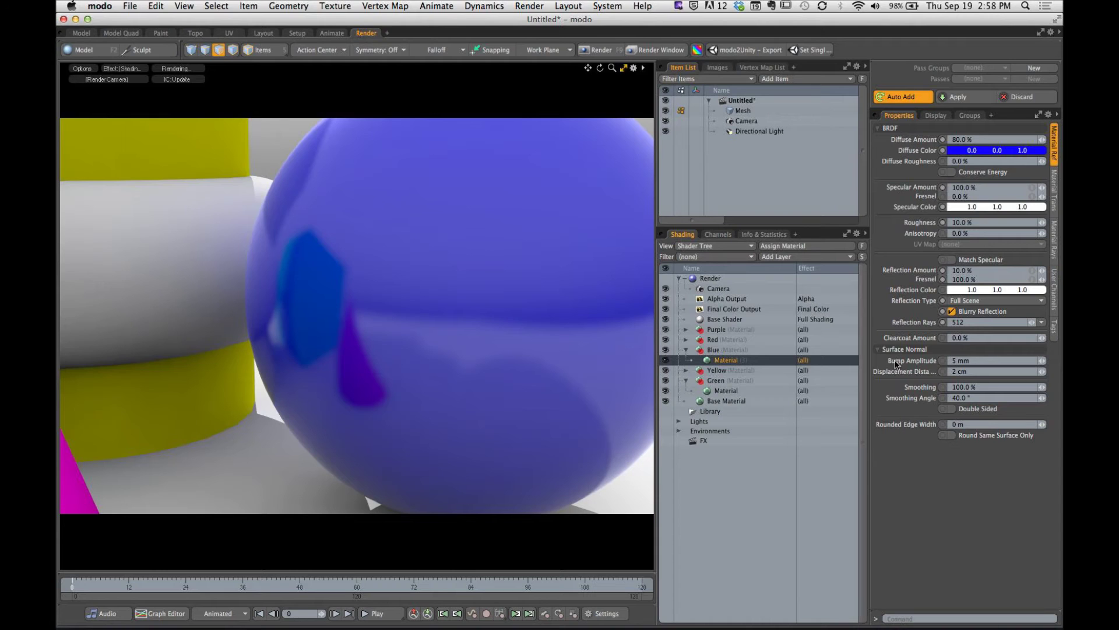
Set both the Reflection Amount and its Fresnel to 0% on the blue sphere's material.
double_click(960, 270)
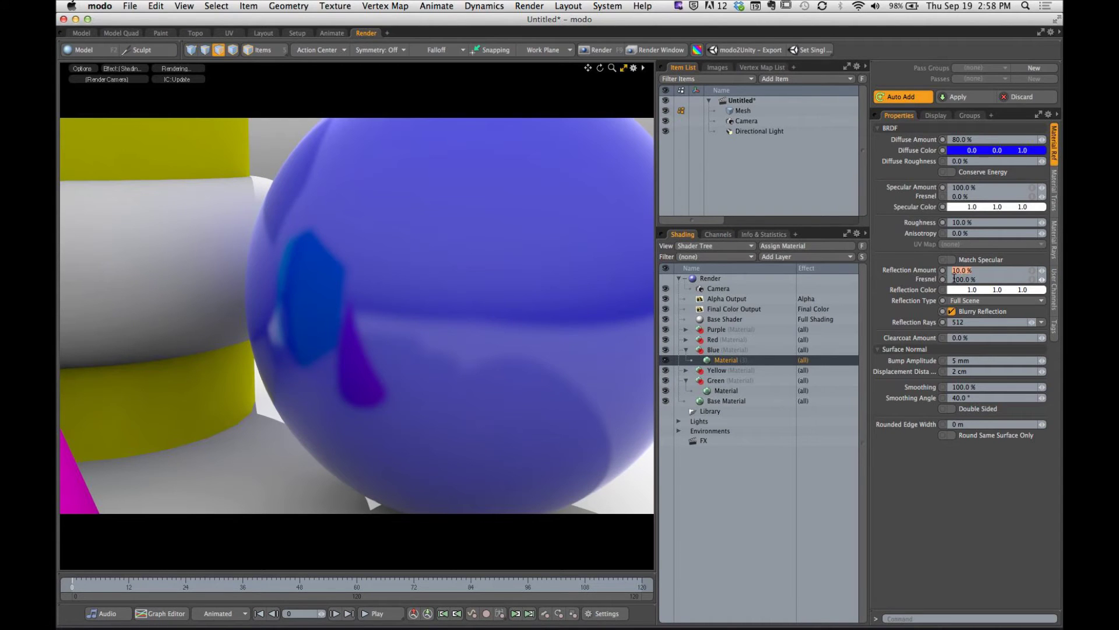
text(0)
key(Tab)
text(0)
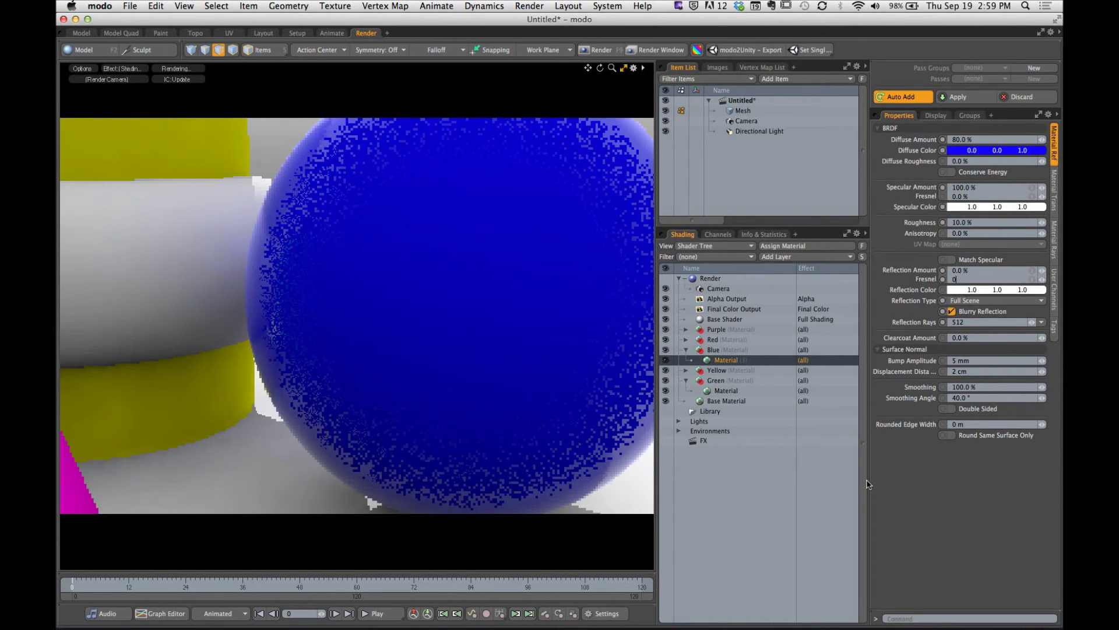
key(Return)
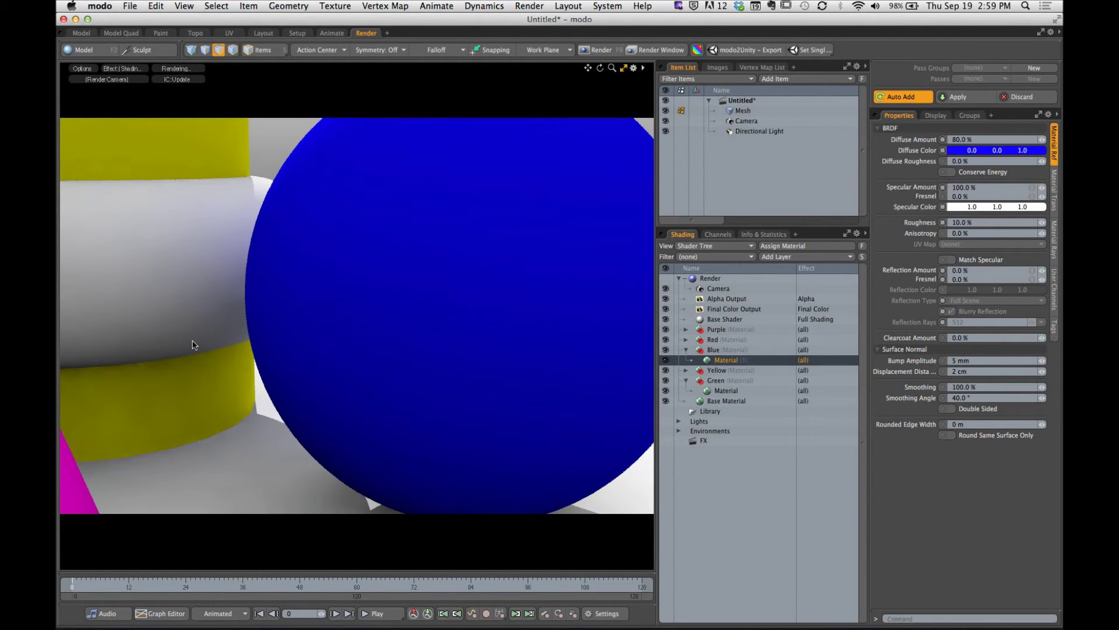
Set the Clearcoat Amount of the blue sphere's material to 100%.
click(972, 337)
text(100)
key(Return)
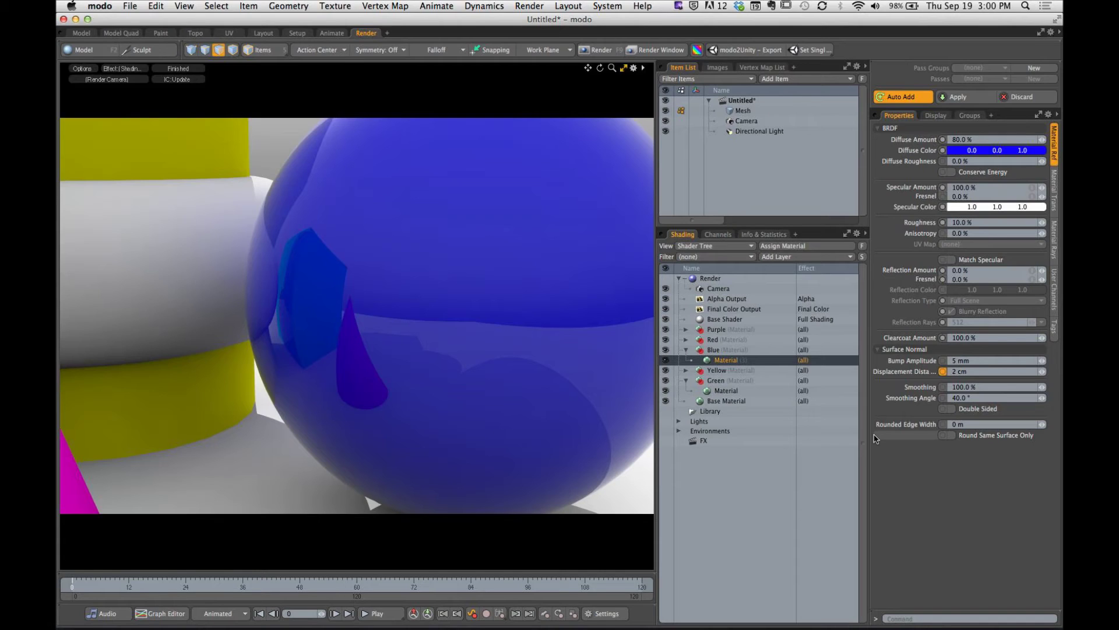
Add the Concrete texture from the organic Enhance modo textures to the Blue material group.
click(713, 349)
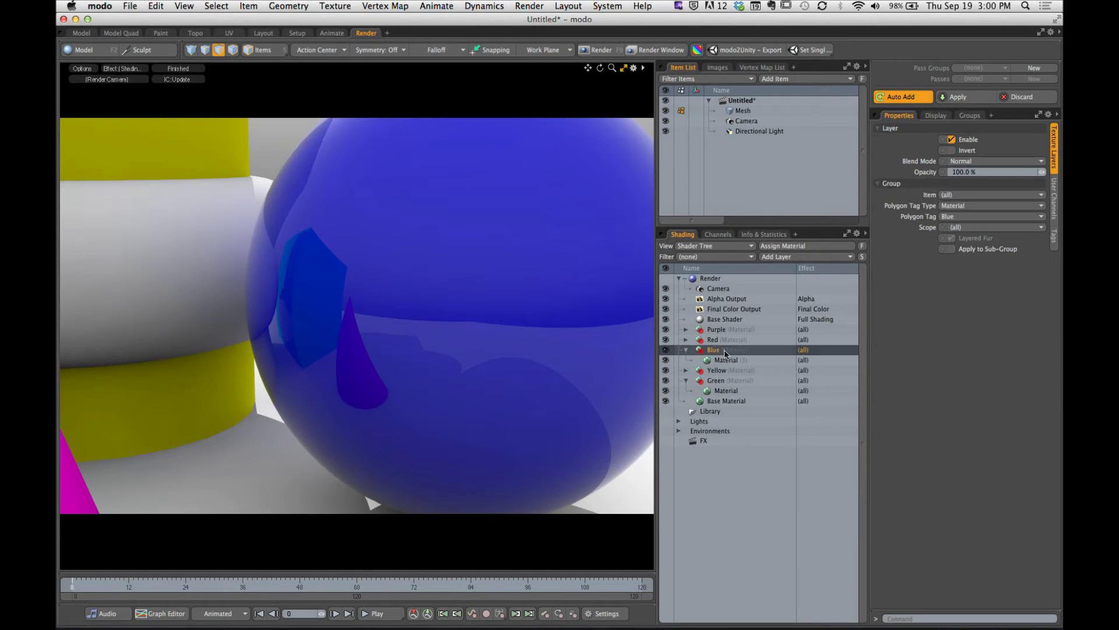
click(787, 257)
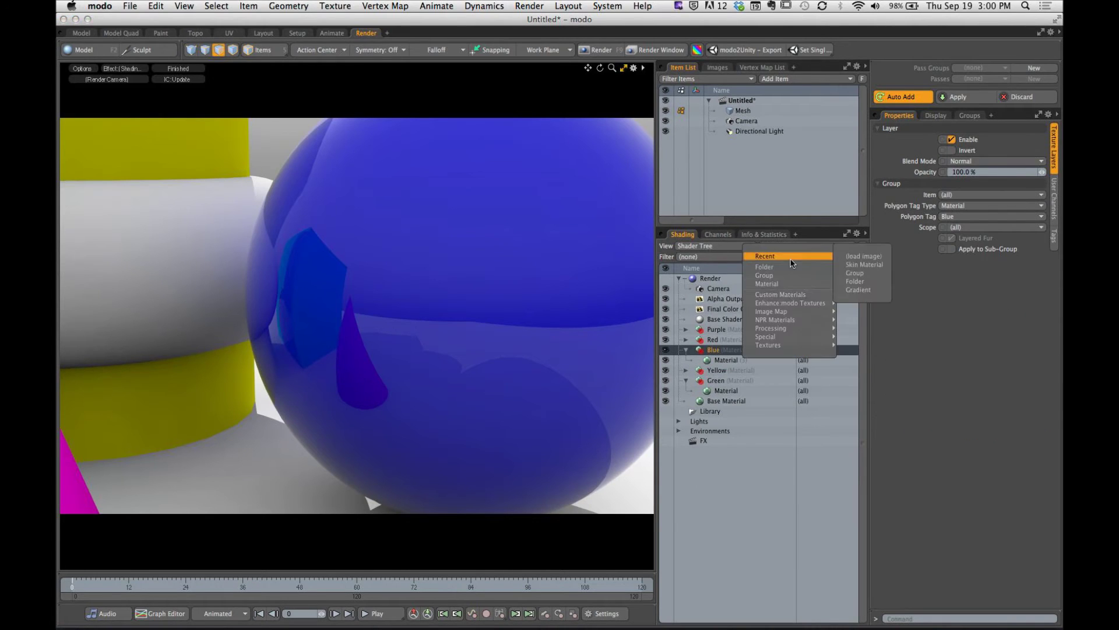
mouse_move(795, 301)
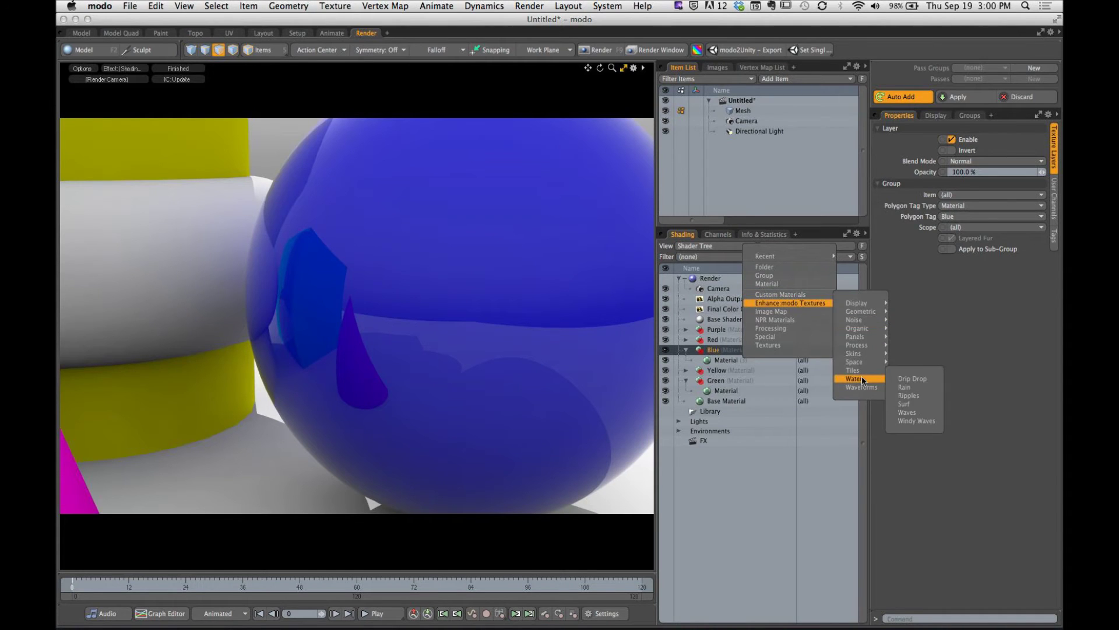
mouse_move(862, 328)
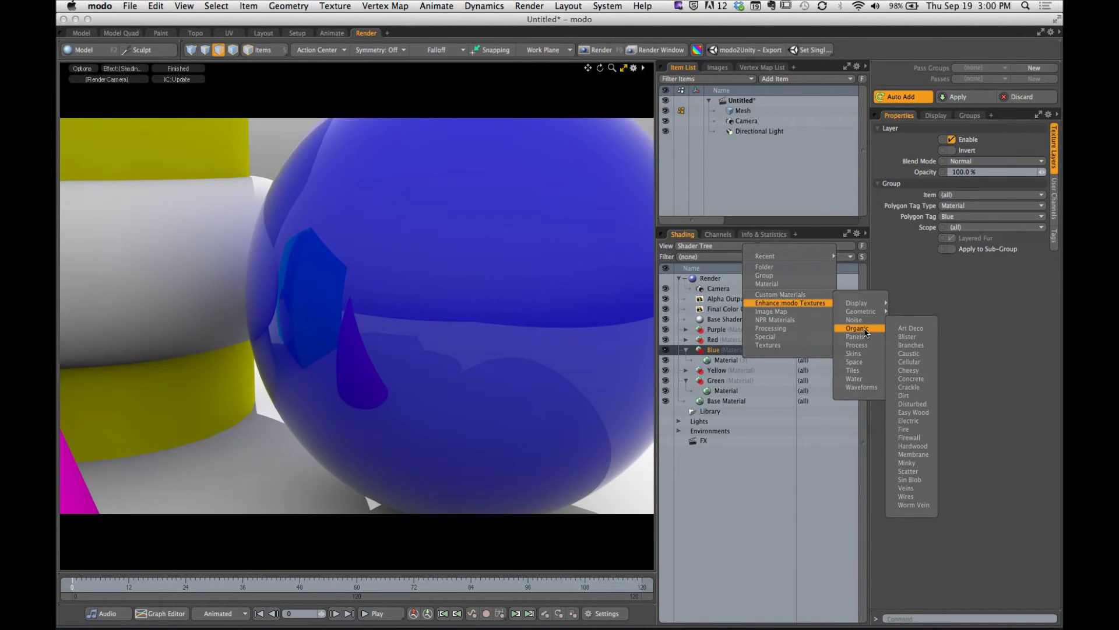
click(911, 379)
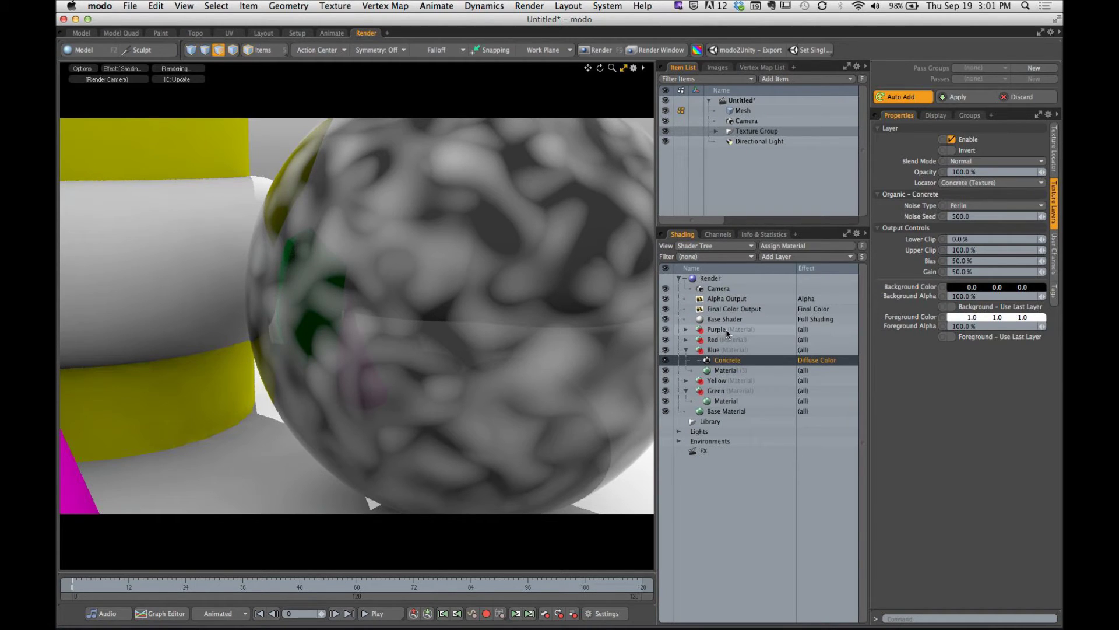
Try Spherical projection with the Y projection axis on the Concrete texture, and return the projection type to Solid.
click(761, 361)
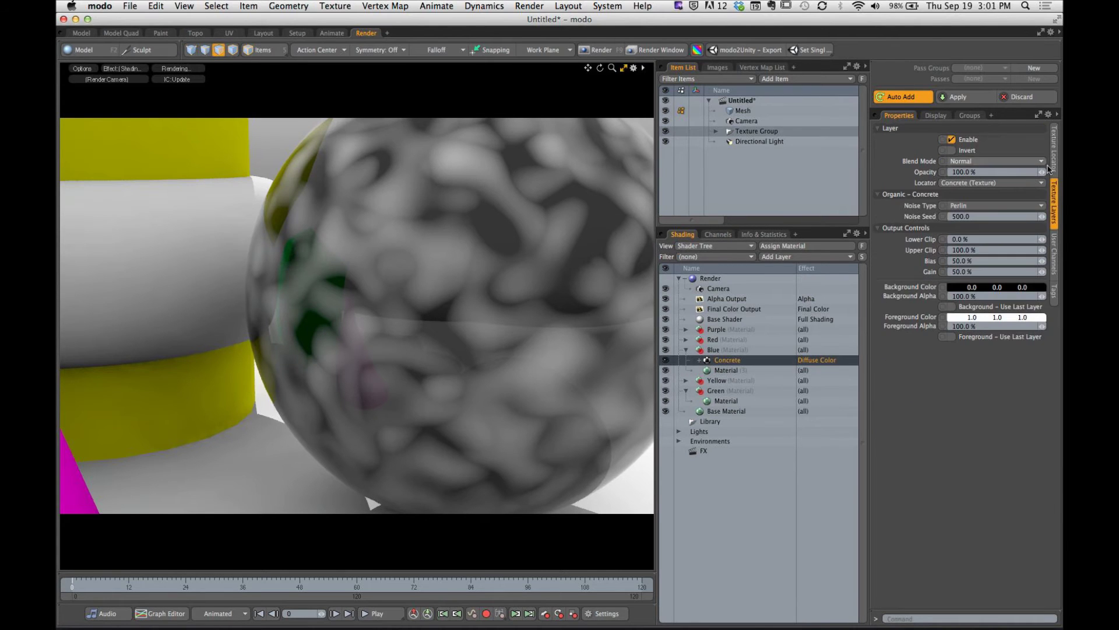
click(1054, 149)
click(996, 280)
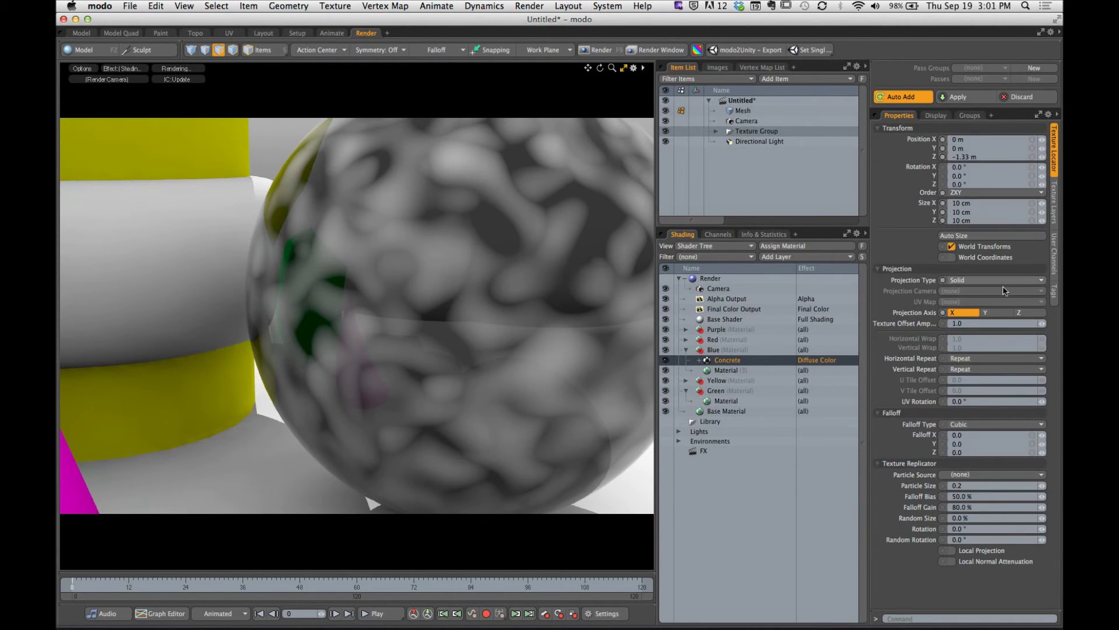
click(990, 307)
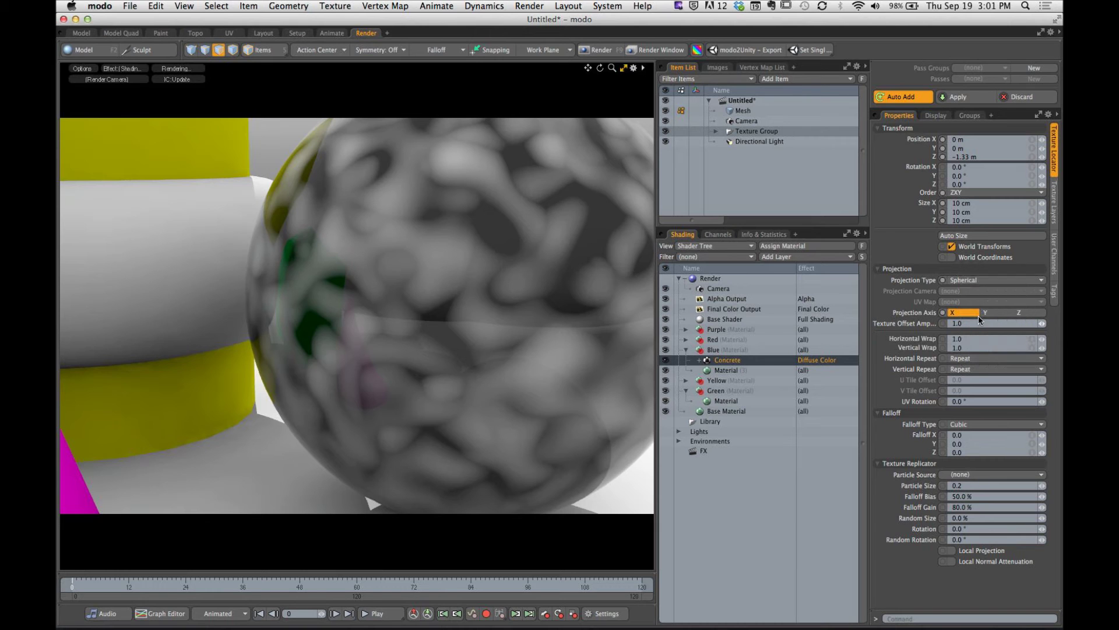
click(992, 313)
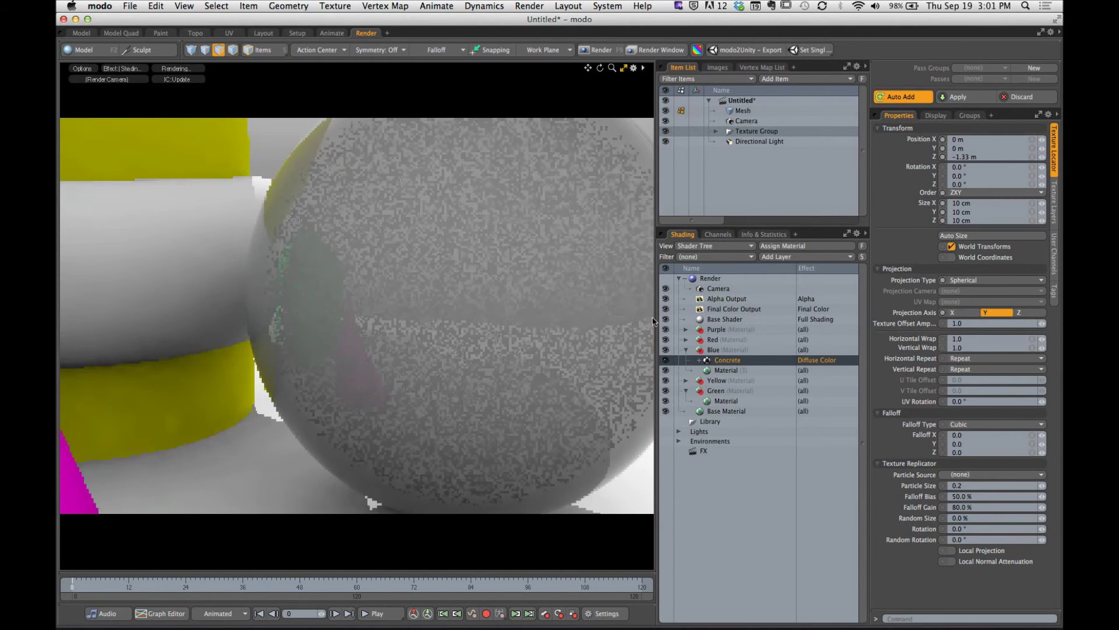
click(994, 280)
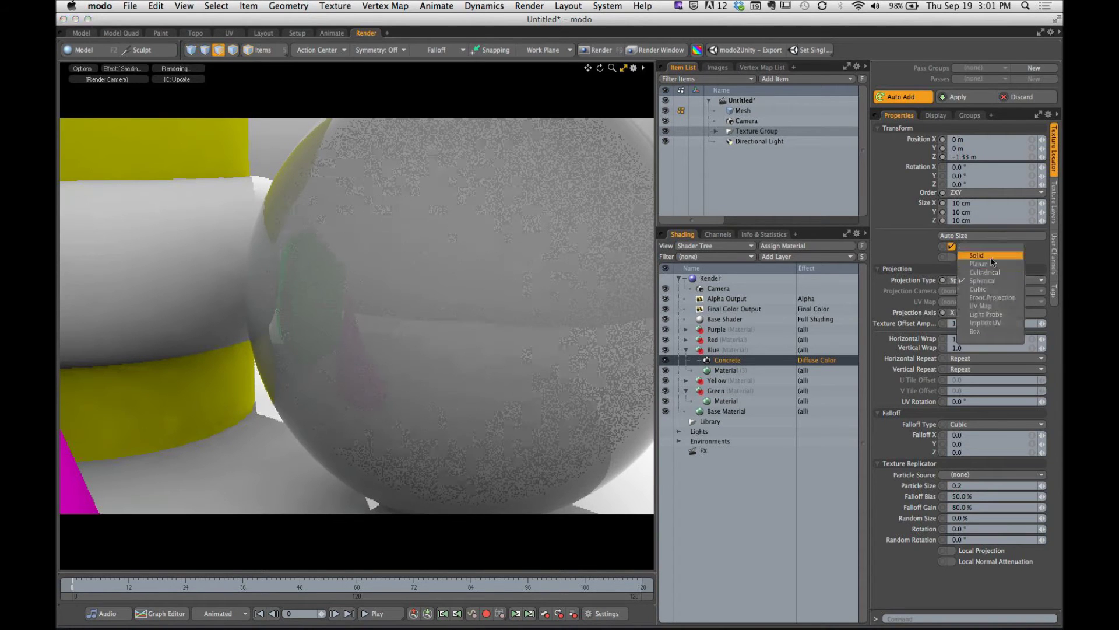
click(977, 255)
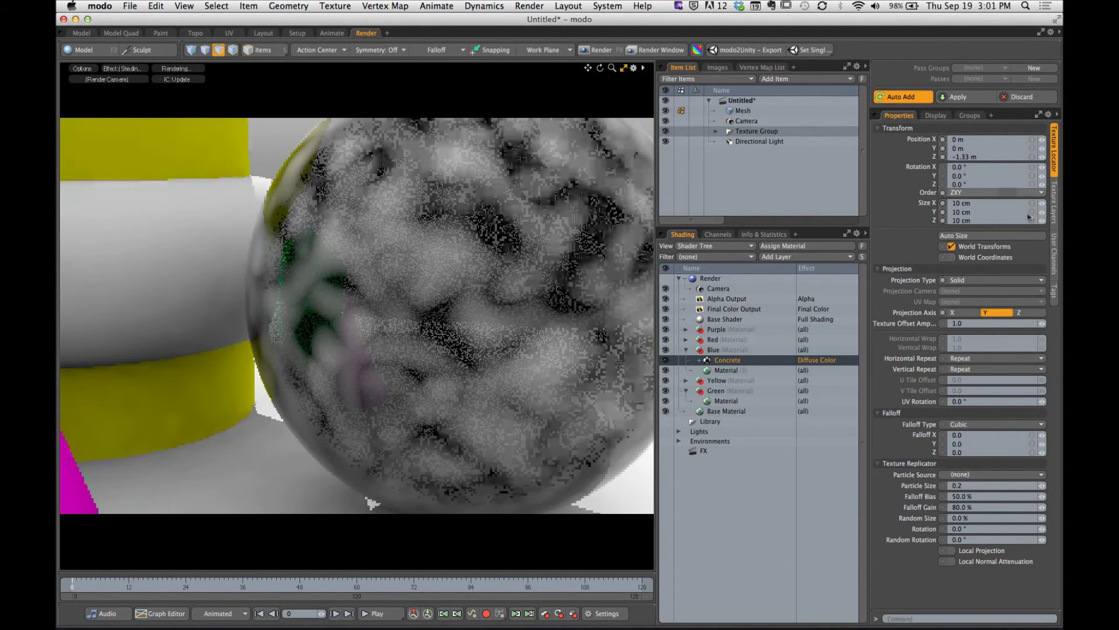
Set the Concrete texture's size to 1 cm on all three axes.
drag(1029, 217, 906, 219)
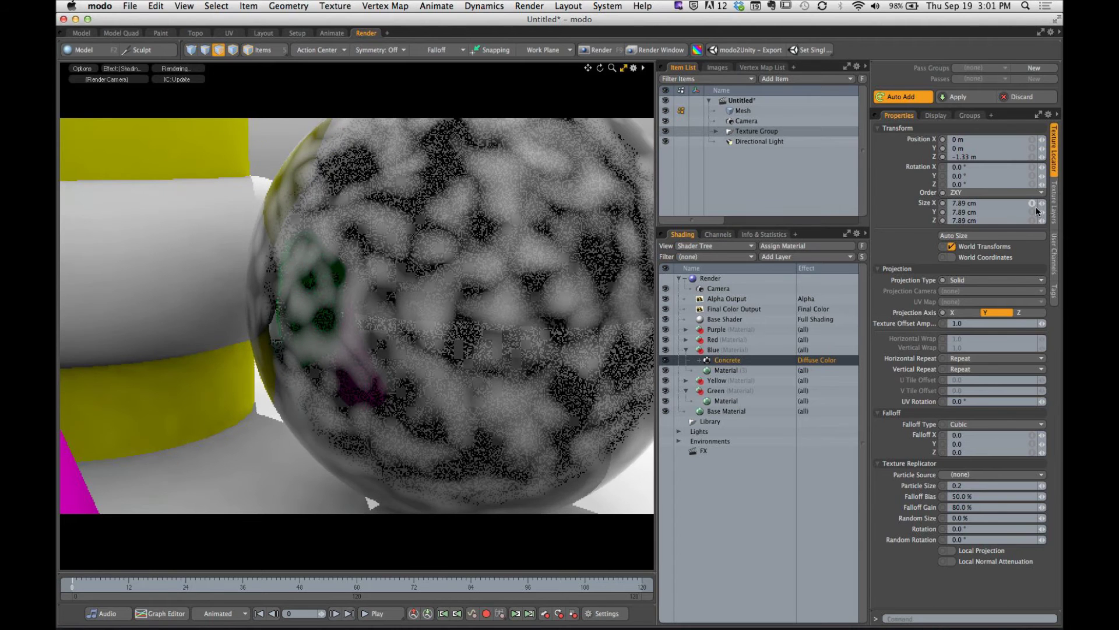
click(1003, 203)
text(1)
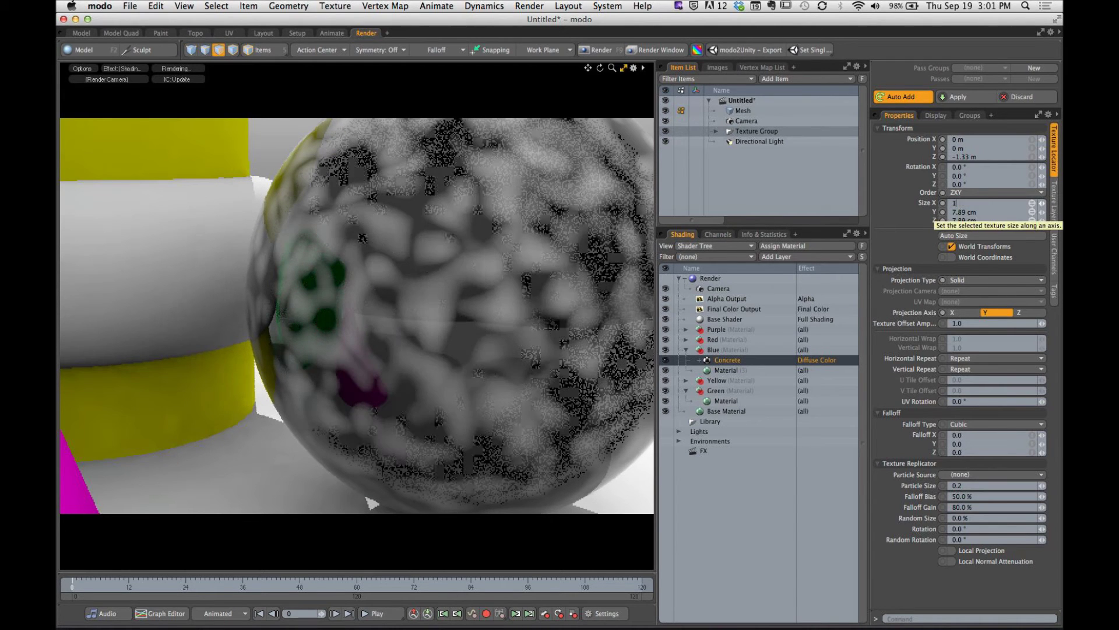
key(Return)
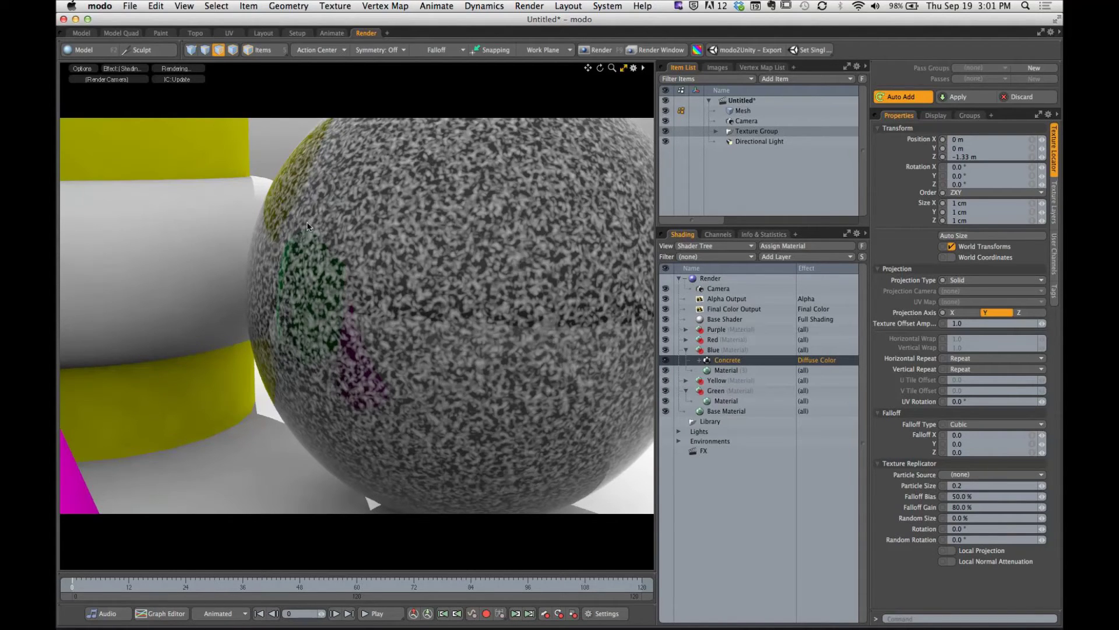
Change the Concrete texture layer's effect to Bump.
click(814, 360)
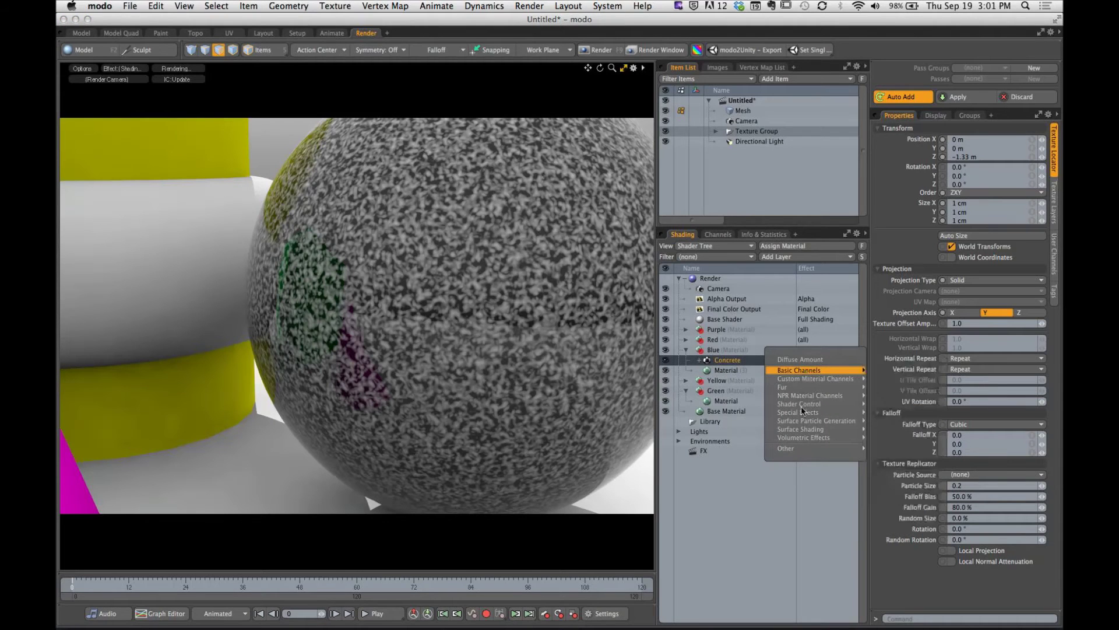
mouse_move(796, 430)
click(888, 433)
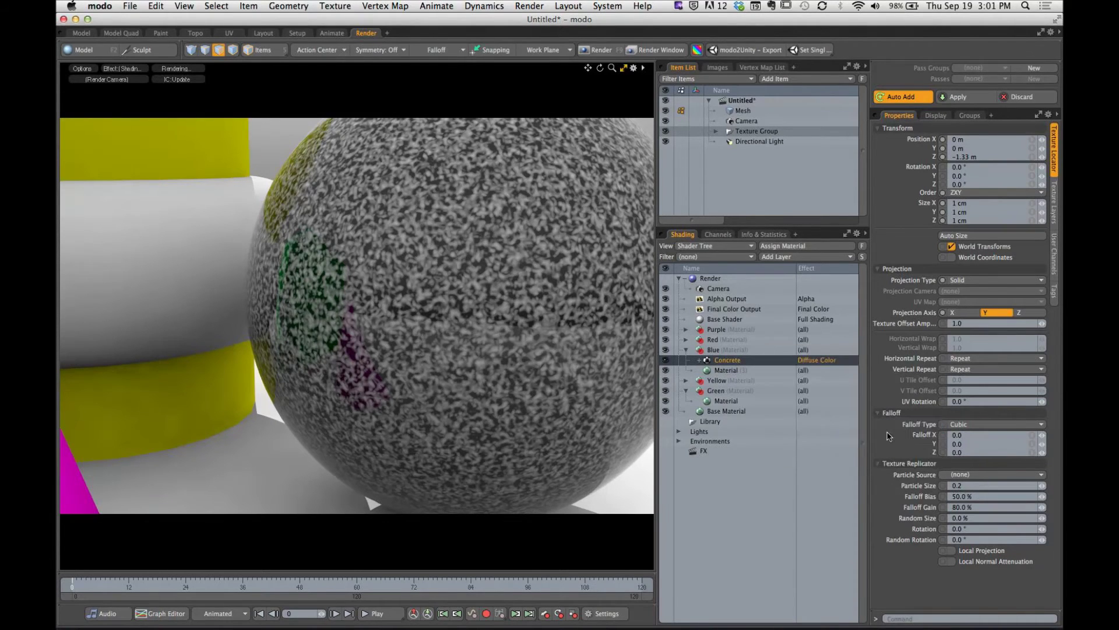
key(super+z)
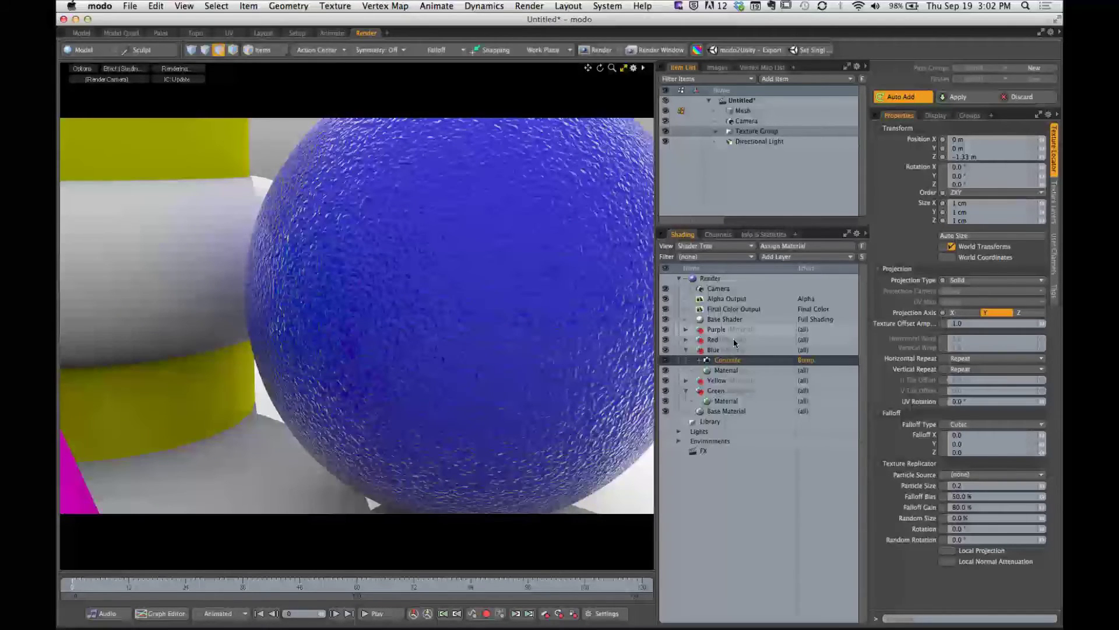
Set the Bump Amplitude of the blue sphere's material to 1 cm.
click(728, 370)
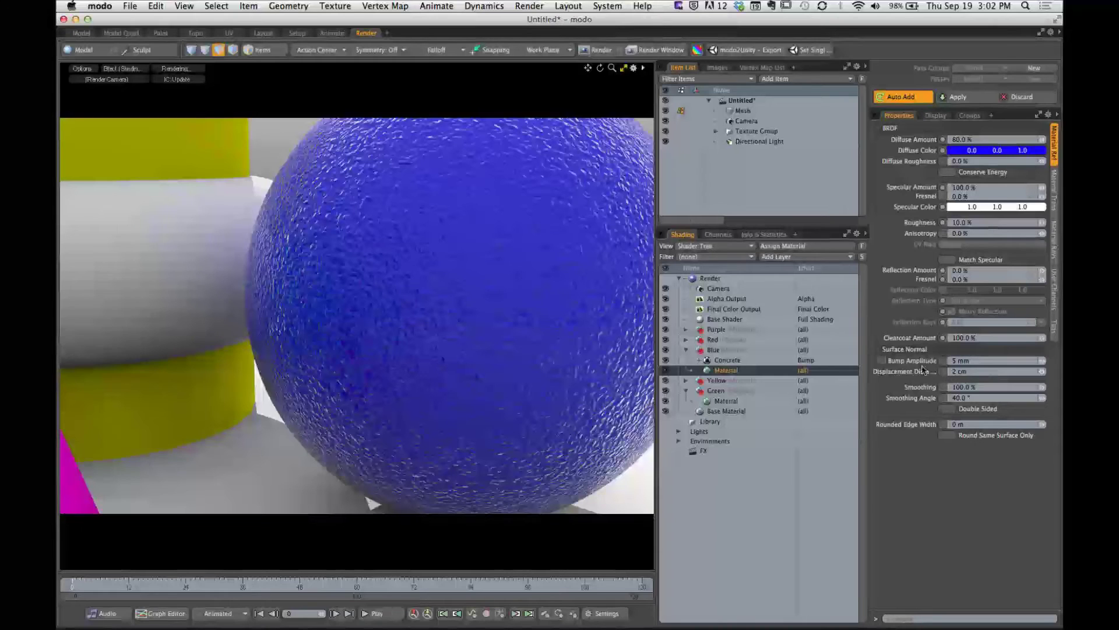
click(965, 361)
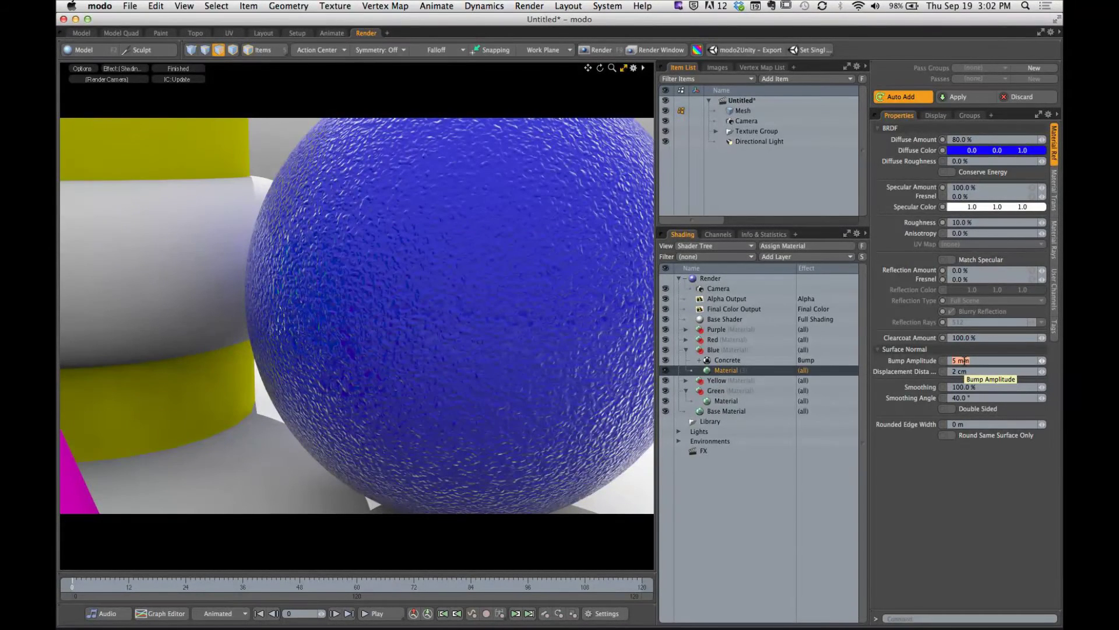
text(1cm)
key(Return)
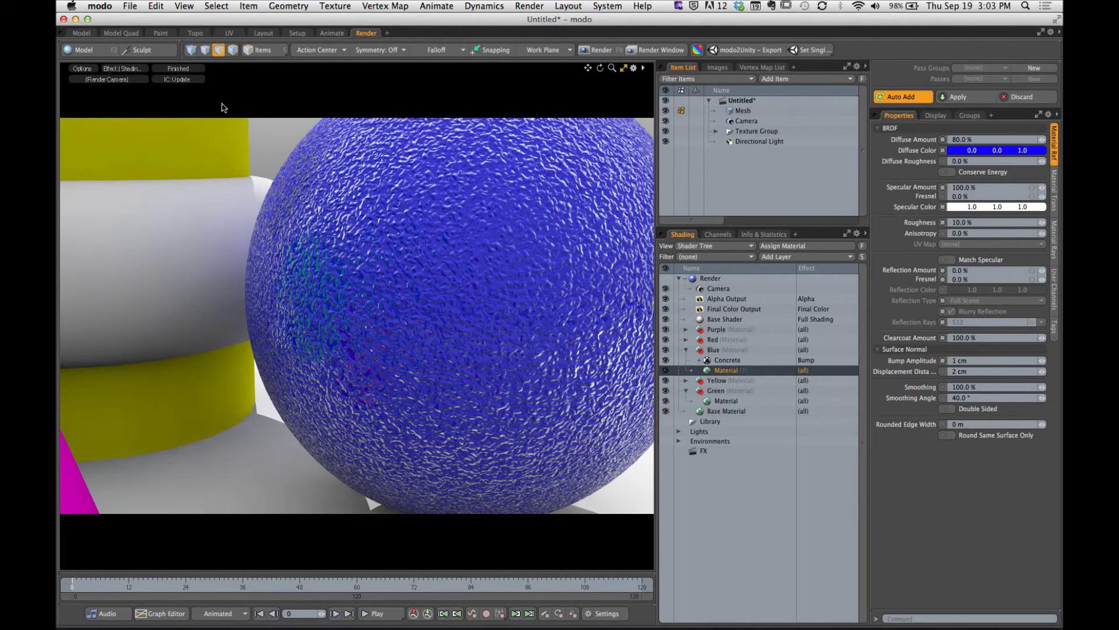
Render the blue sphere with the Concrete bump layer visible and with it hidden, comparing the look and render times.
click(597, 49)
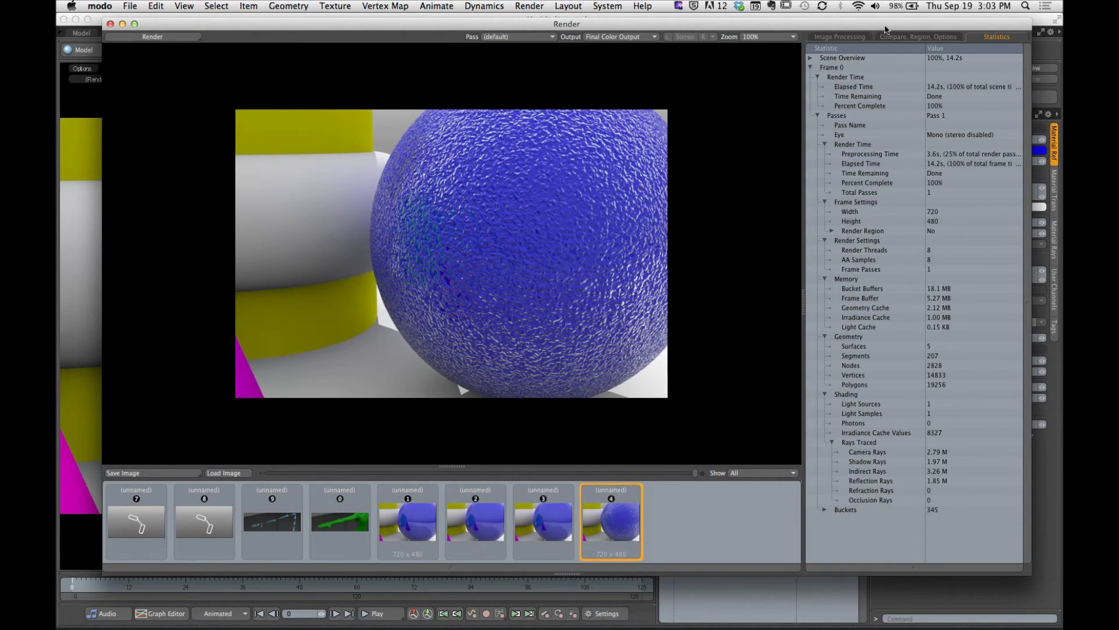
drag(883, 23, 509, 20)
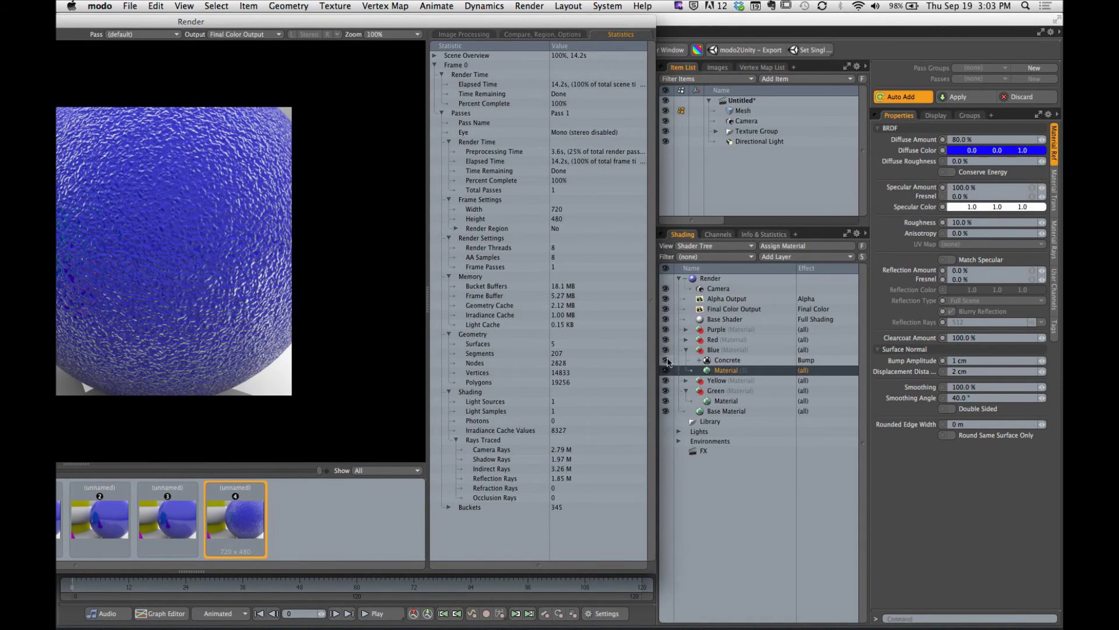
double_click(334, 23)
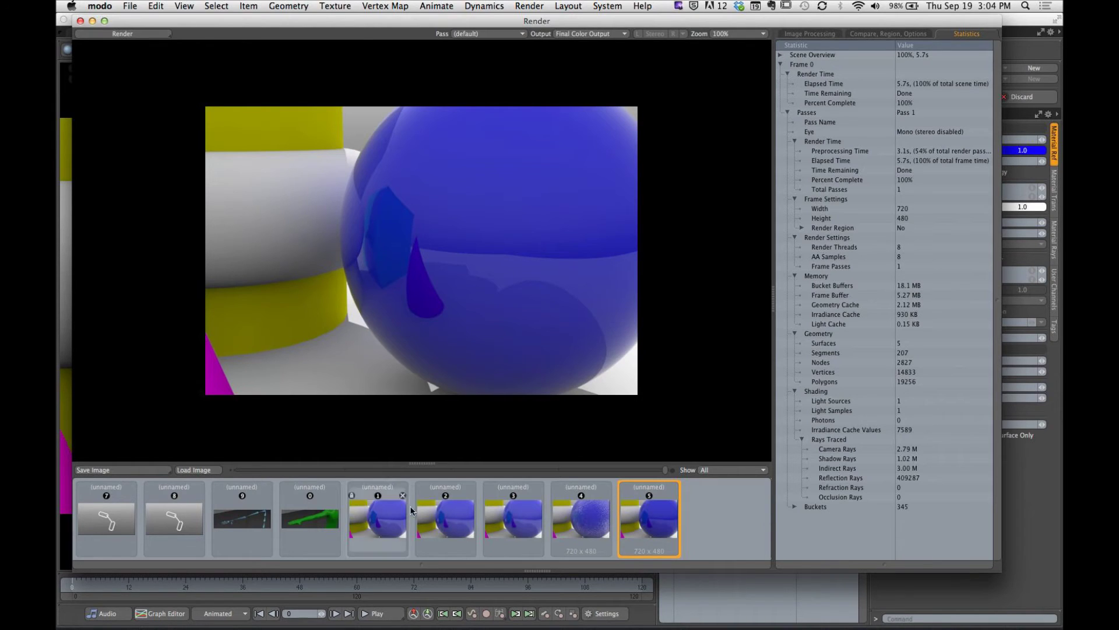
click(80, 22)
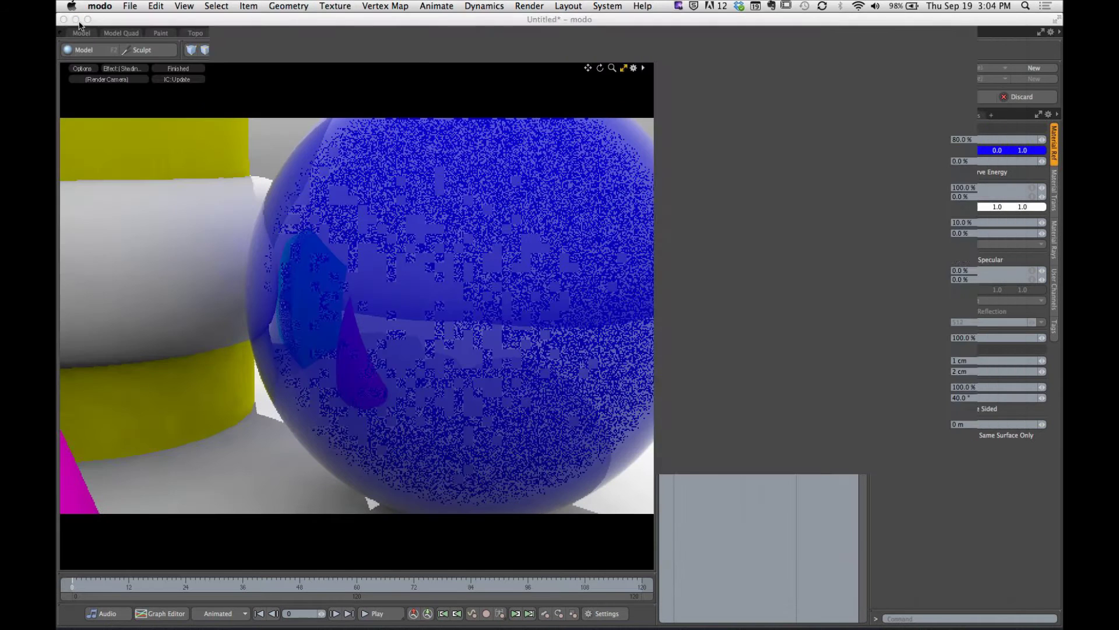
Add an Enhance:modo Organic Blister texture to the Blue material group.
click(717, 352)
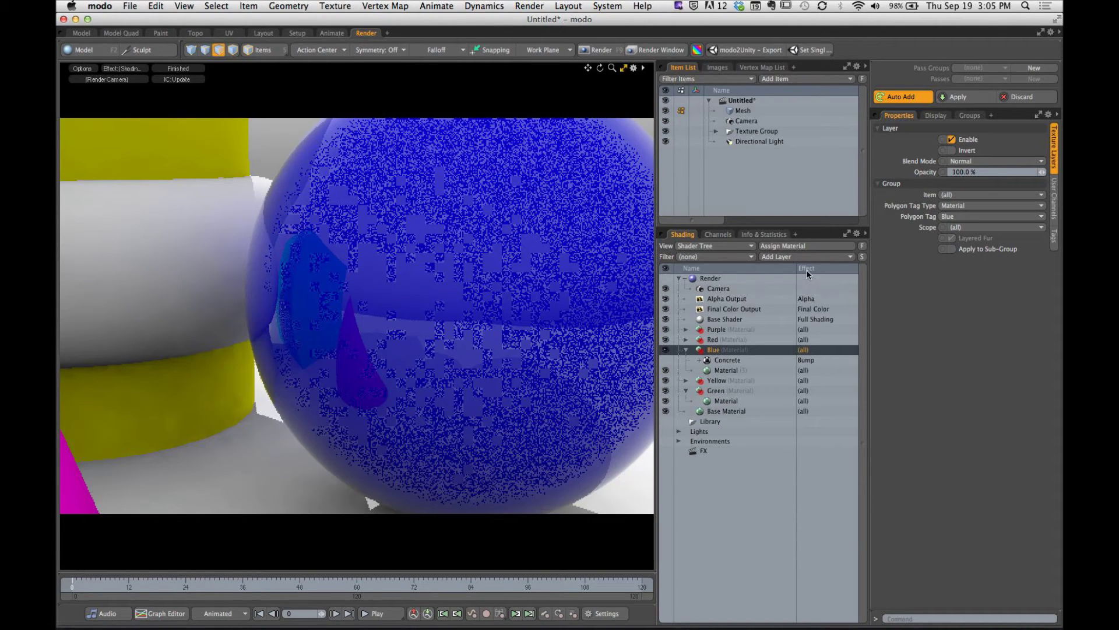
click(777, 256)
mouse_move(775, 315)
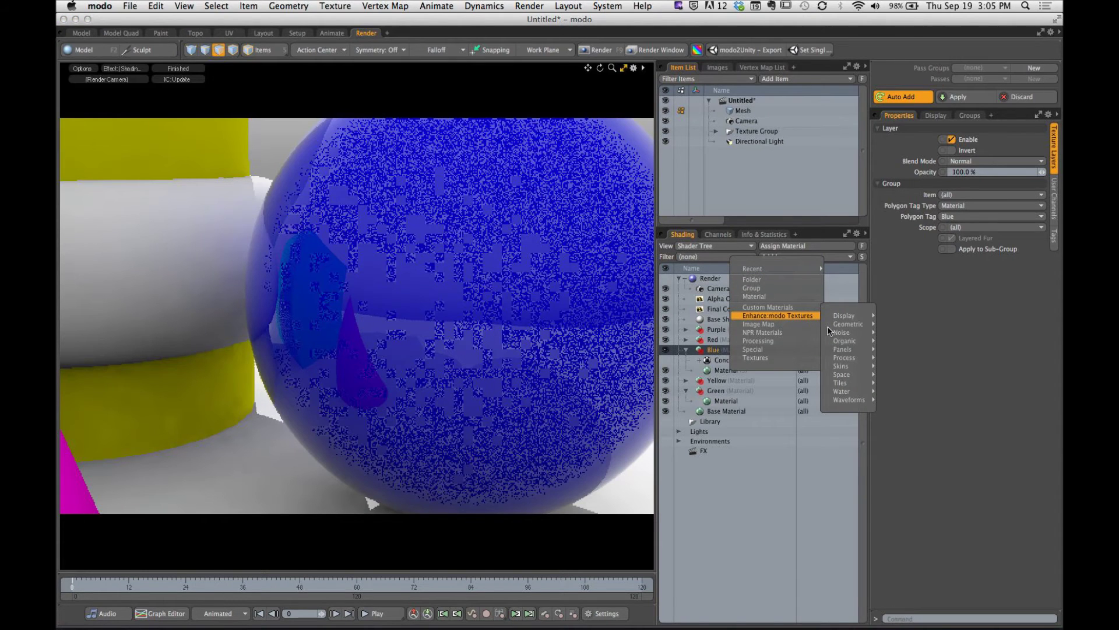
mouse_move(840, 343)
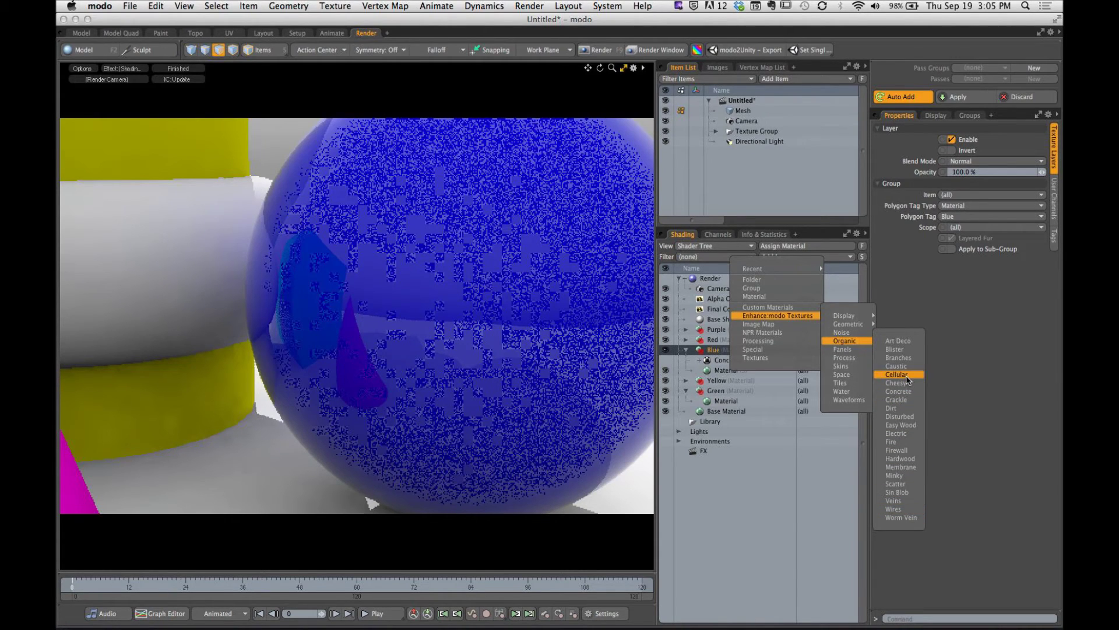
click(902, 350)
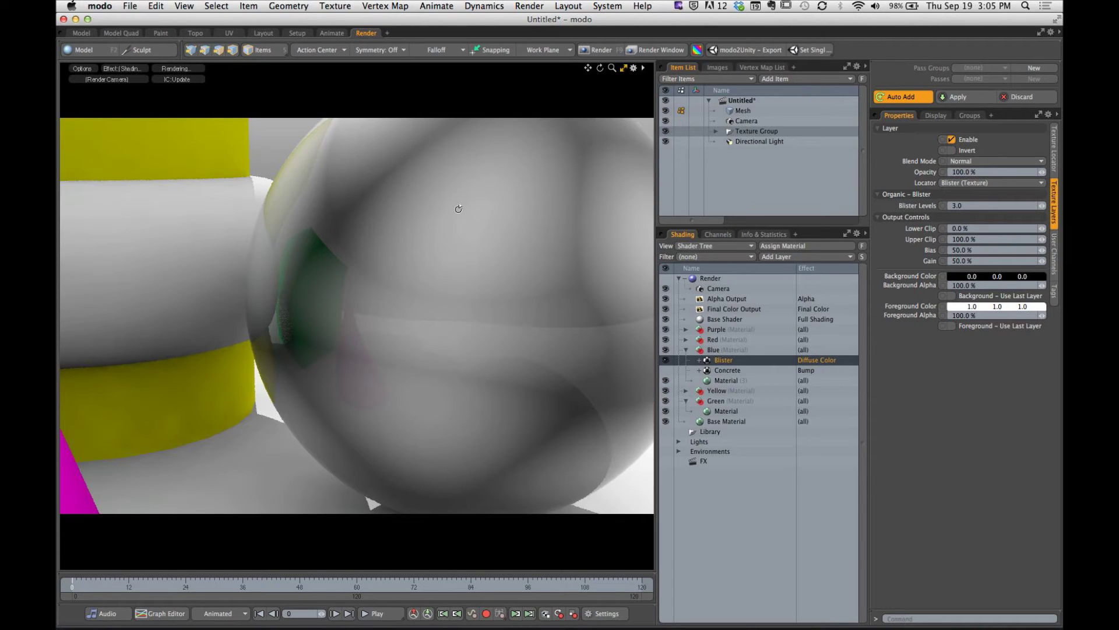
Reduce the Blister texture's size to 7.9 mm on all three axes.
key(3)
click(1055, 165)
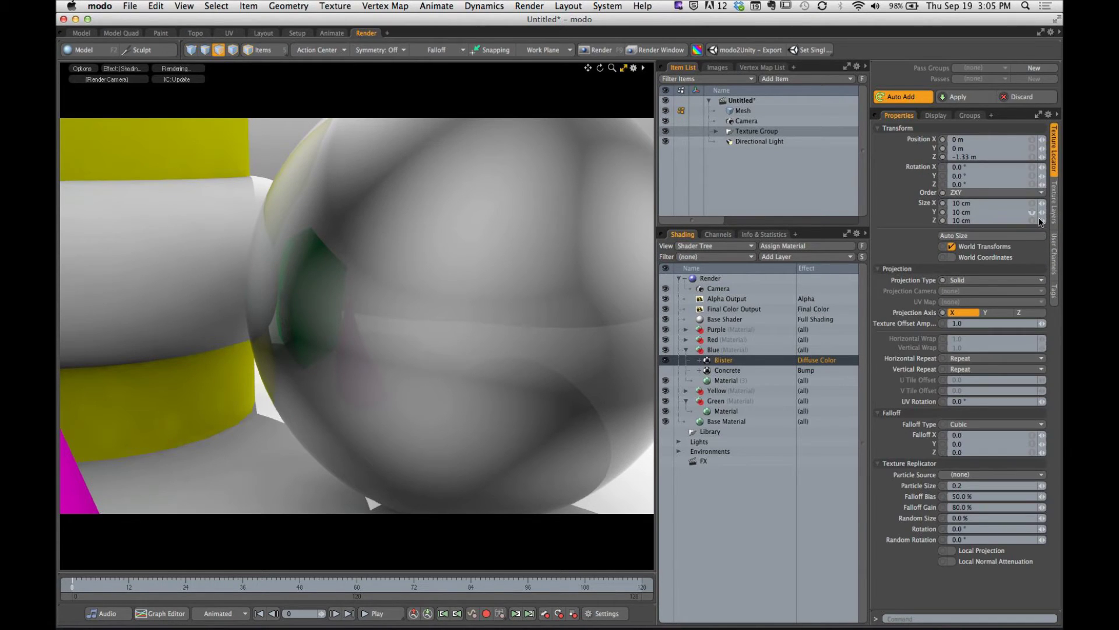
drag(1042, 211, 801, 212)
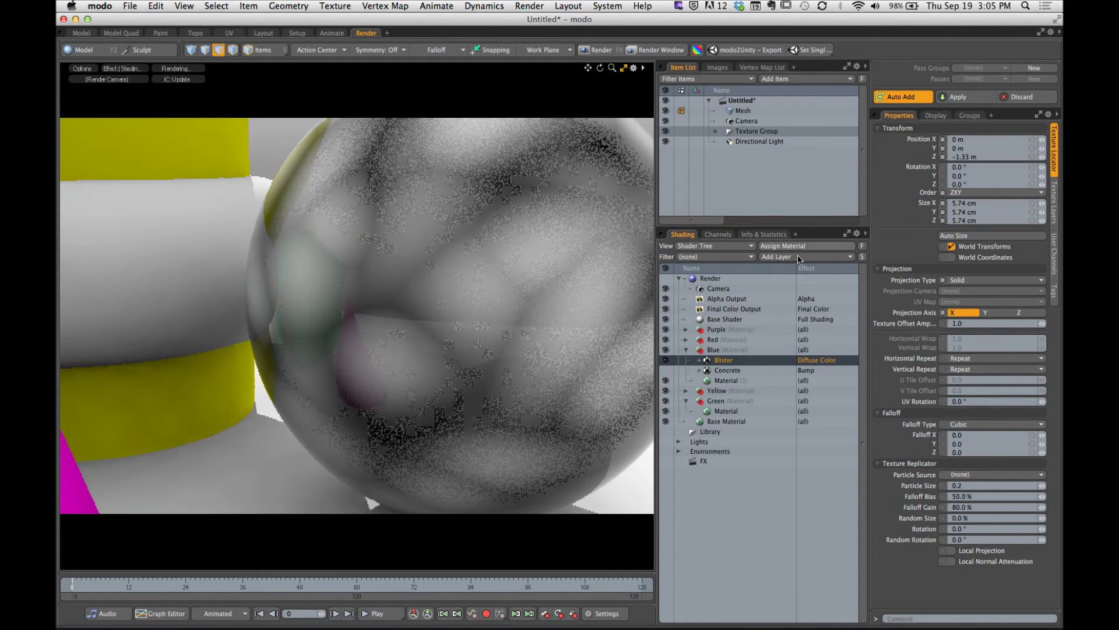
drag(1042, 206, 838, 221)
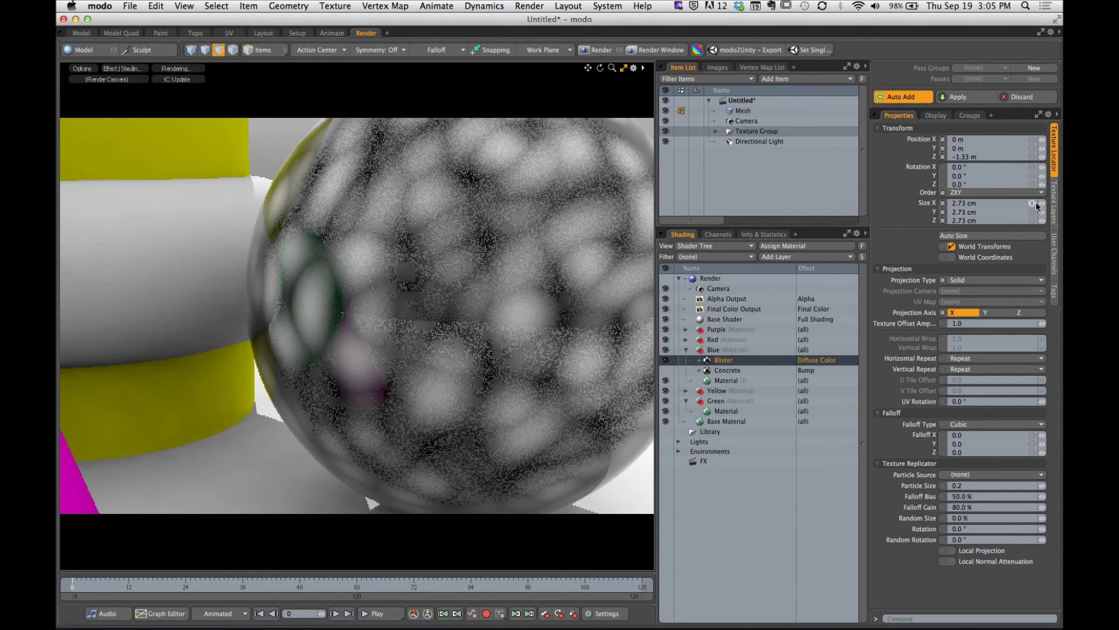
text(4.2 mm)
key(Return)
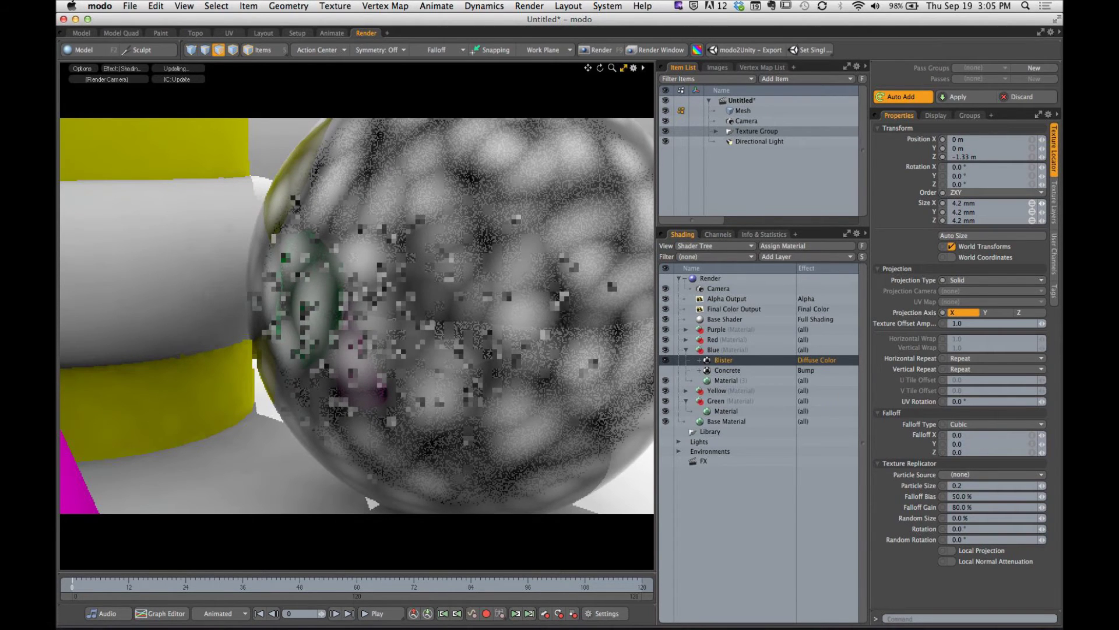
drag(837, 222, 841, 237)
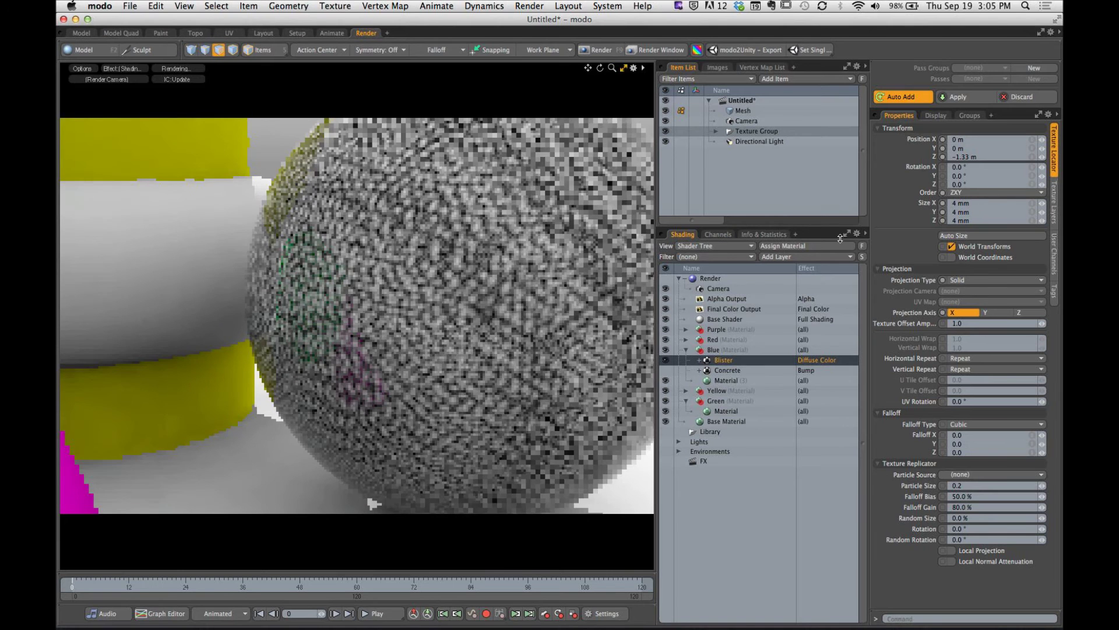
drag(1042, 203, 1047, 205)
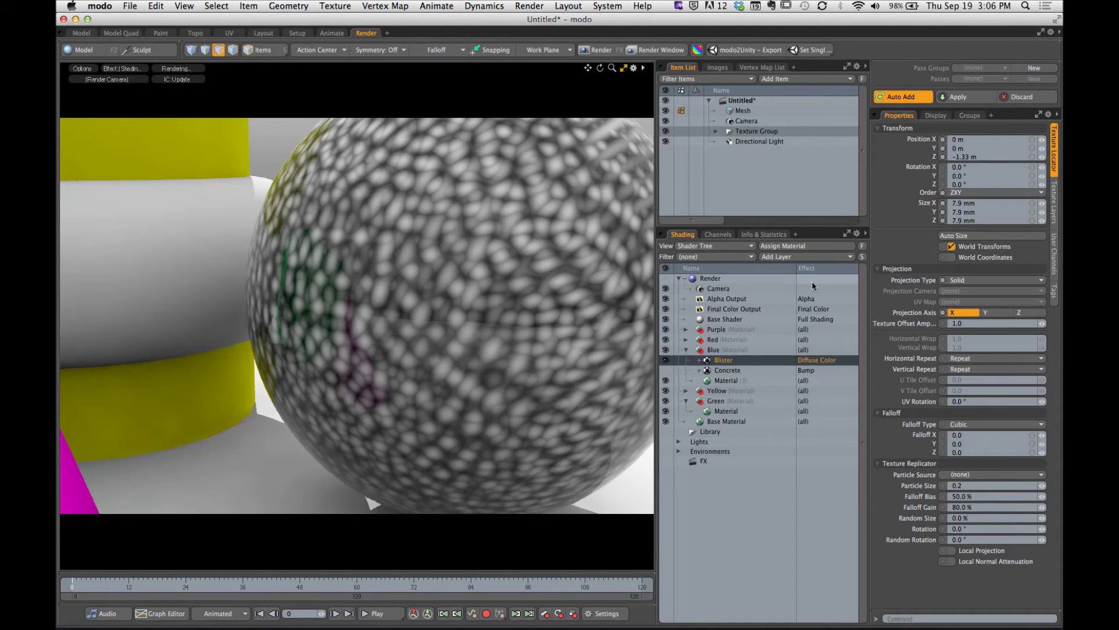
Change the Blister texture layer's effect to Bump.
click(808, 361)
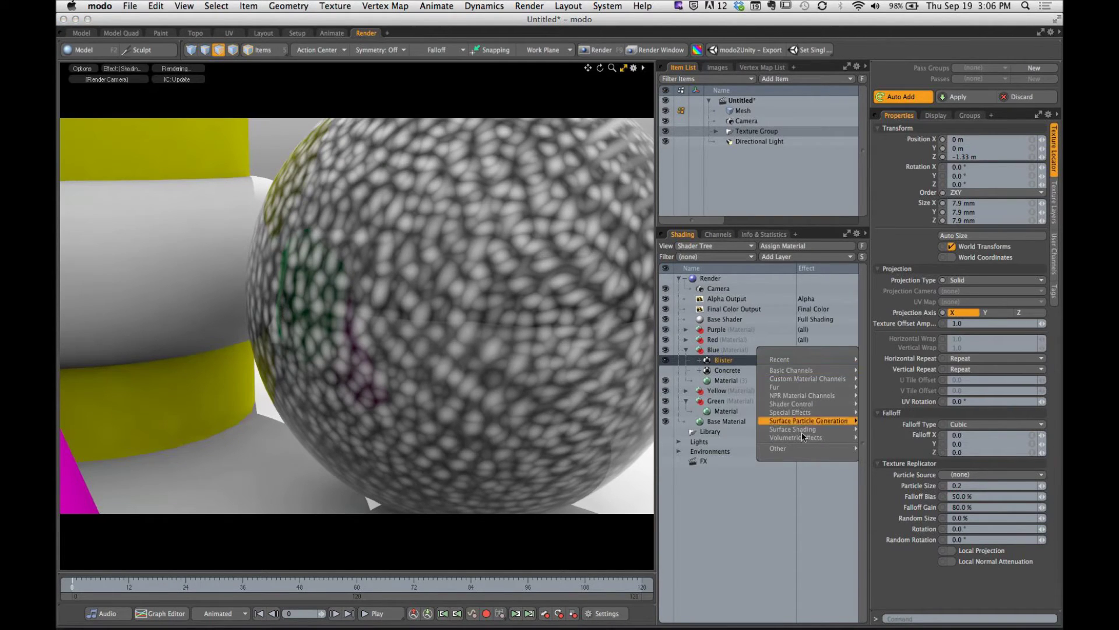
mouse_move(810, 433)
click(881, 429)
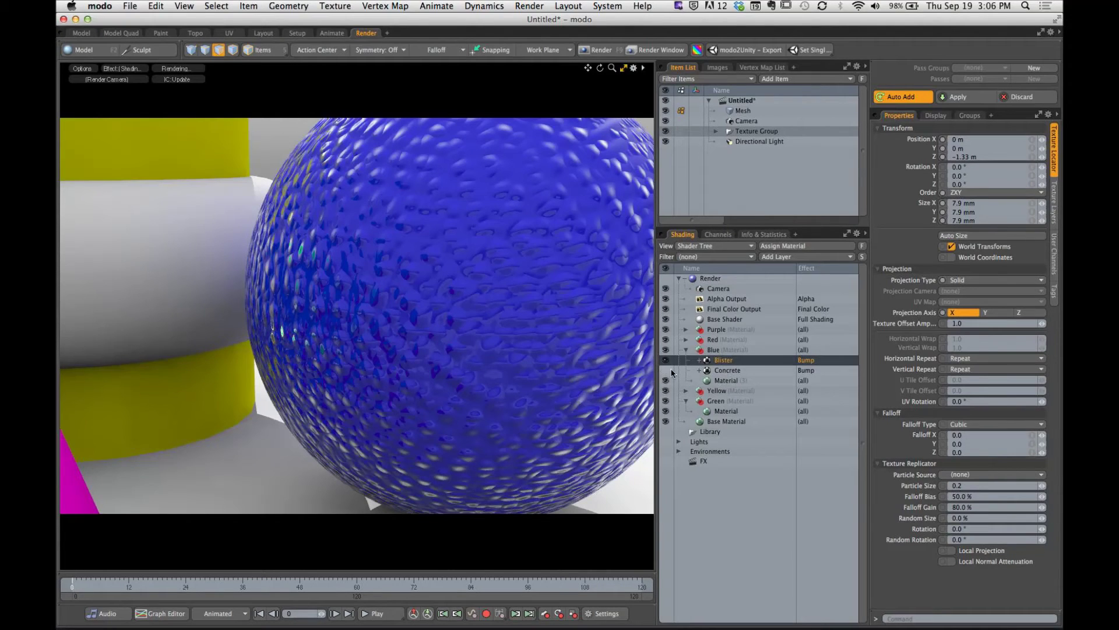
Turn the Concrete layer's visibility back on and set the Blister layer's blend mode to Screen.
click(665, 371)
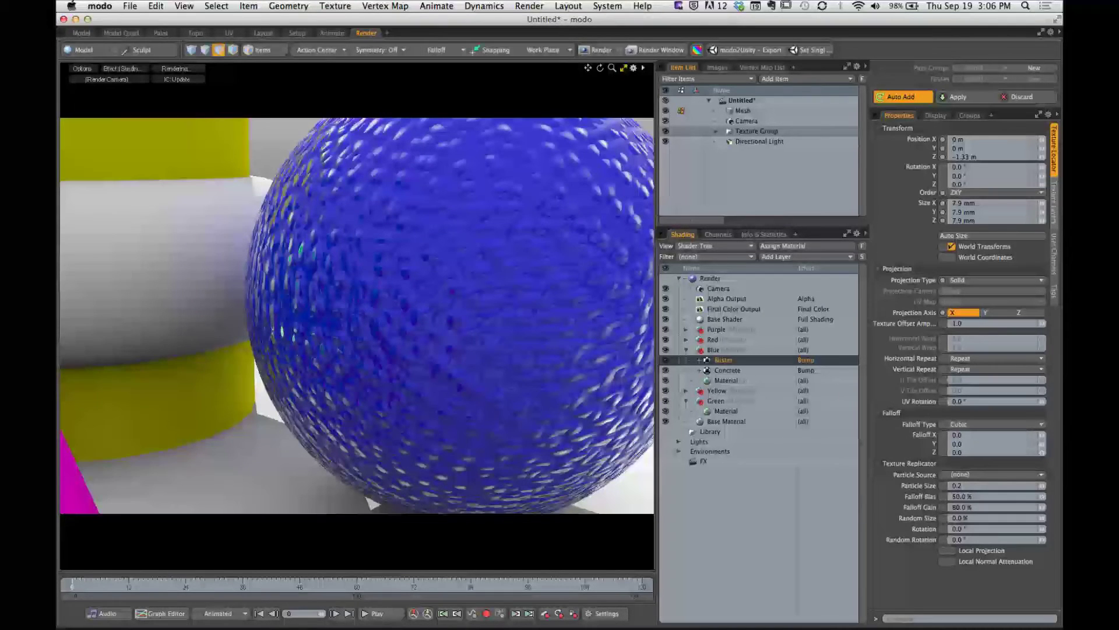
click(1054, 201)
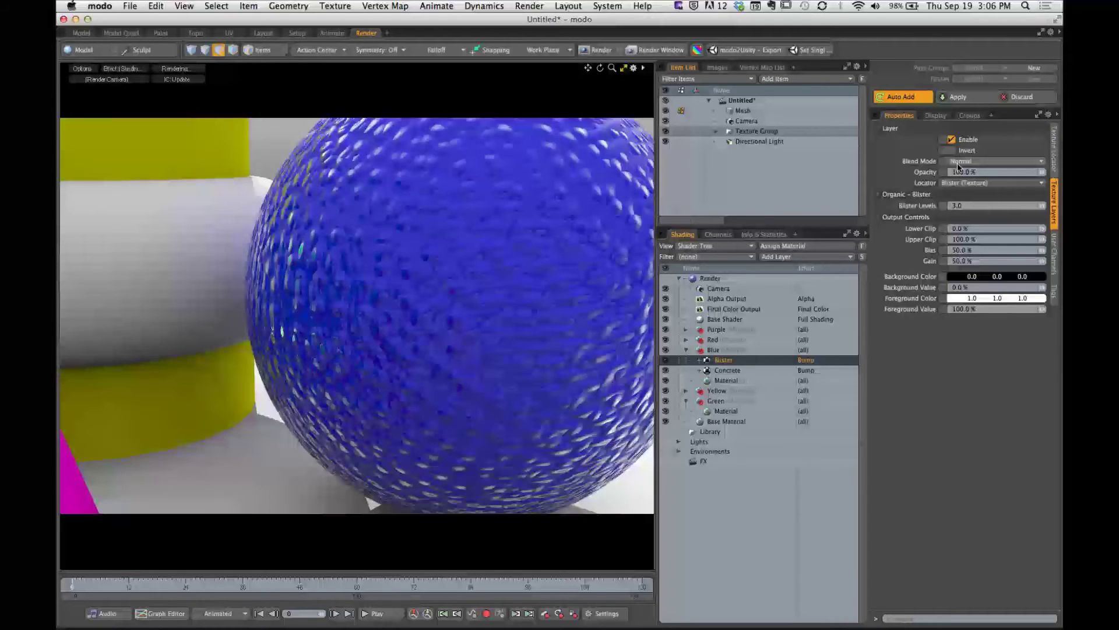
click(959, 162)
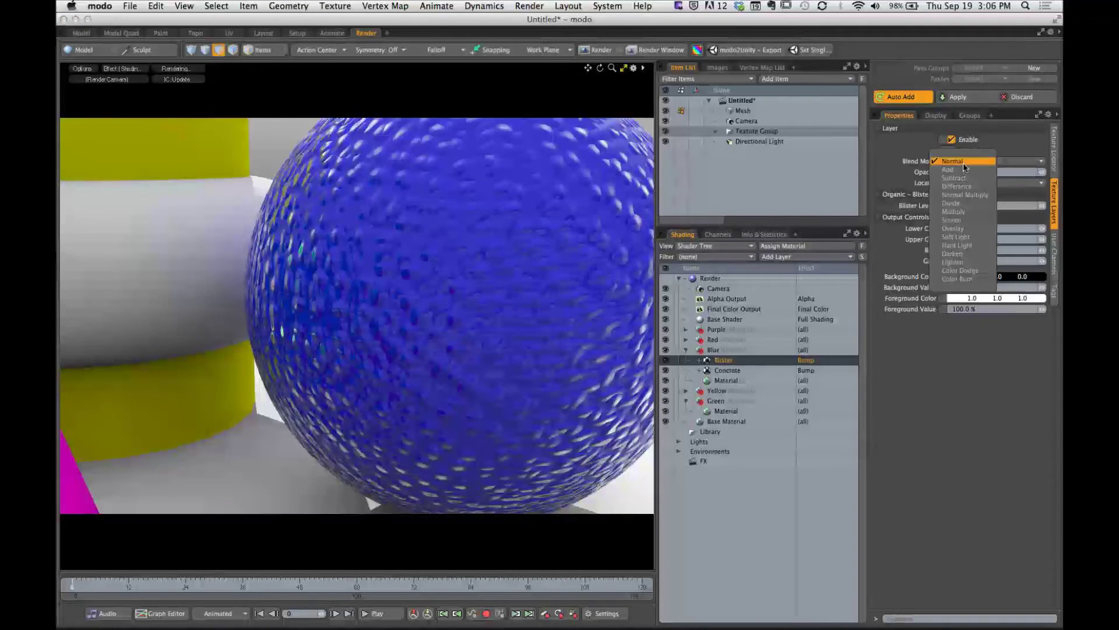
click(960, 222)
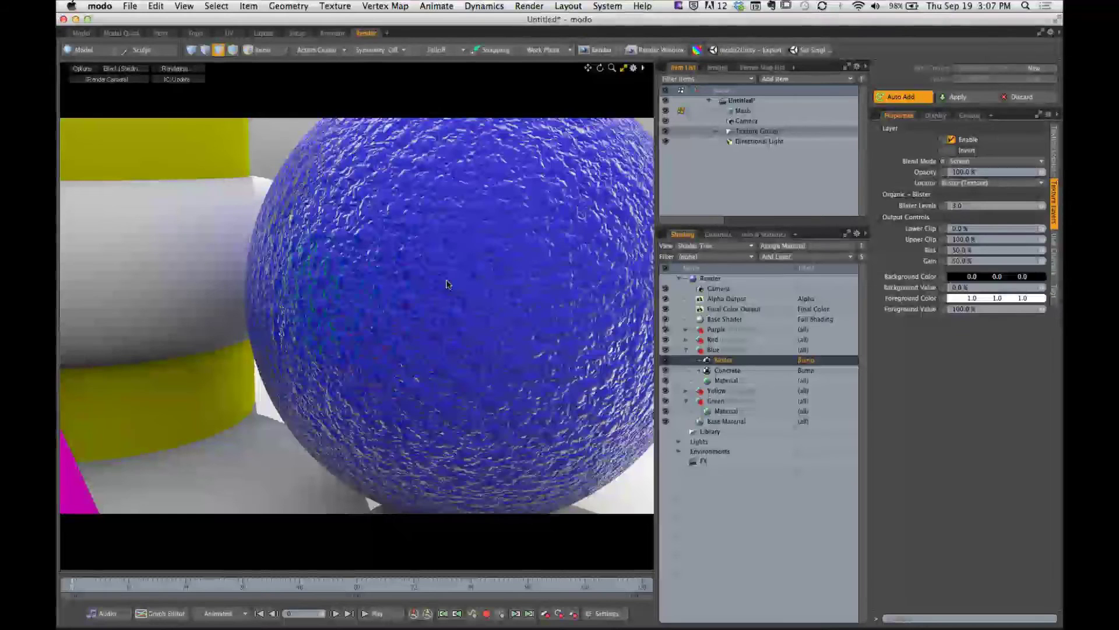
Switch to QuickTime Player and play break_time_counter.mov in full screen.
key(super+Tab)
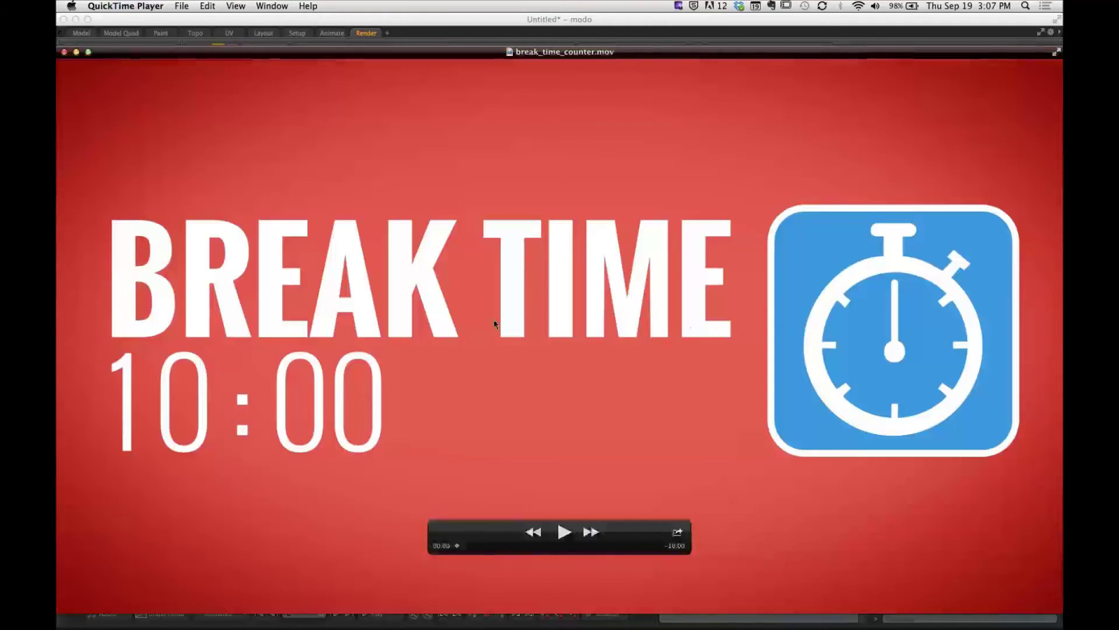
key(super+f)
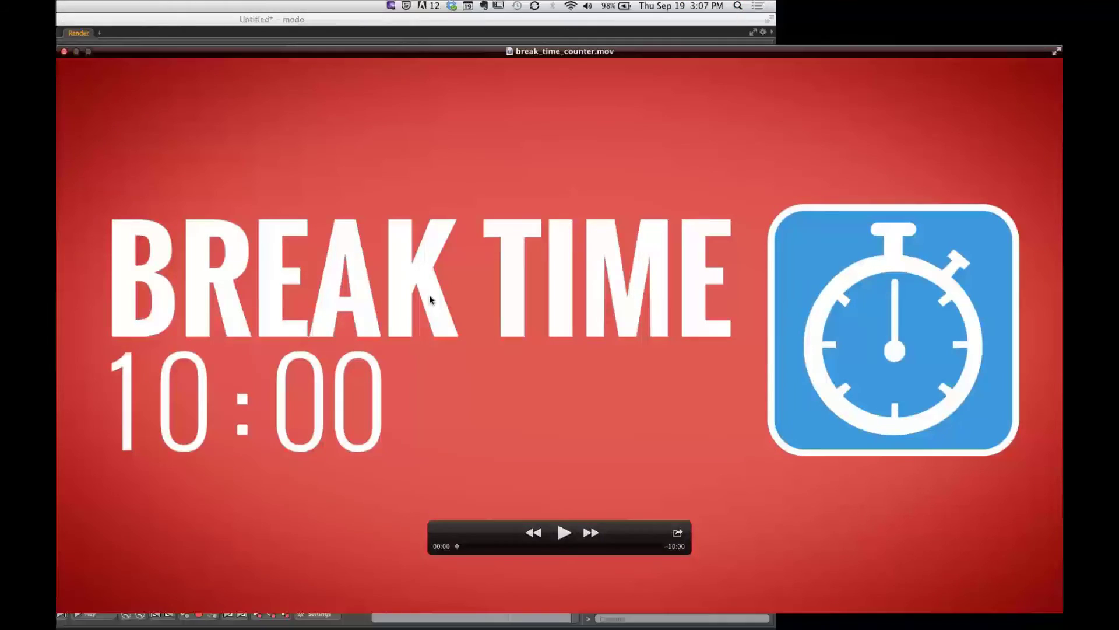
key(space)
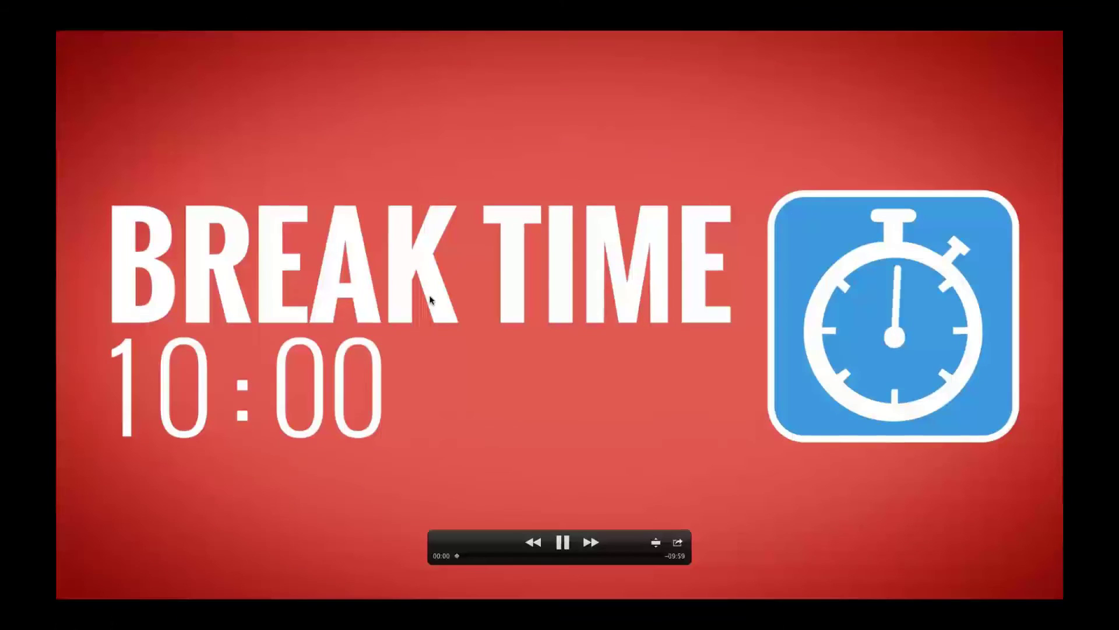
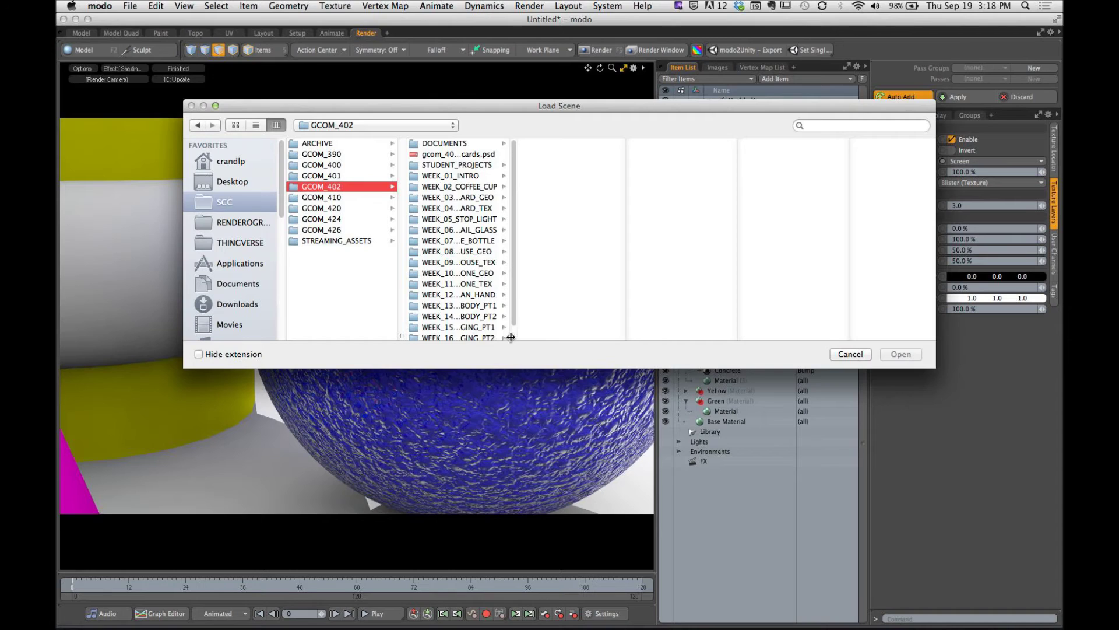
drag(513, 336, 561, 336)
click(504, 208)
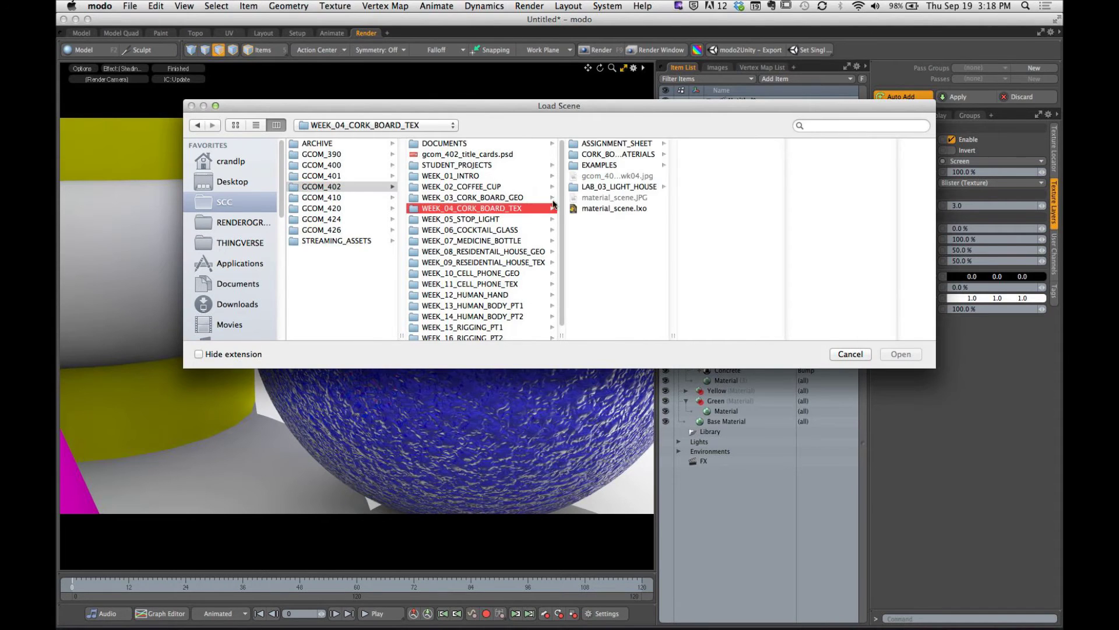
click(520, 198)
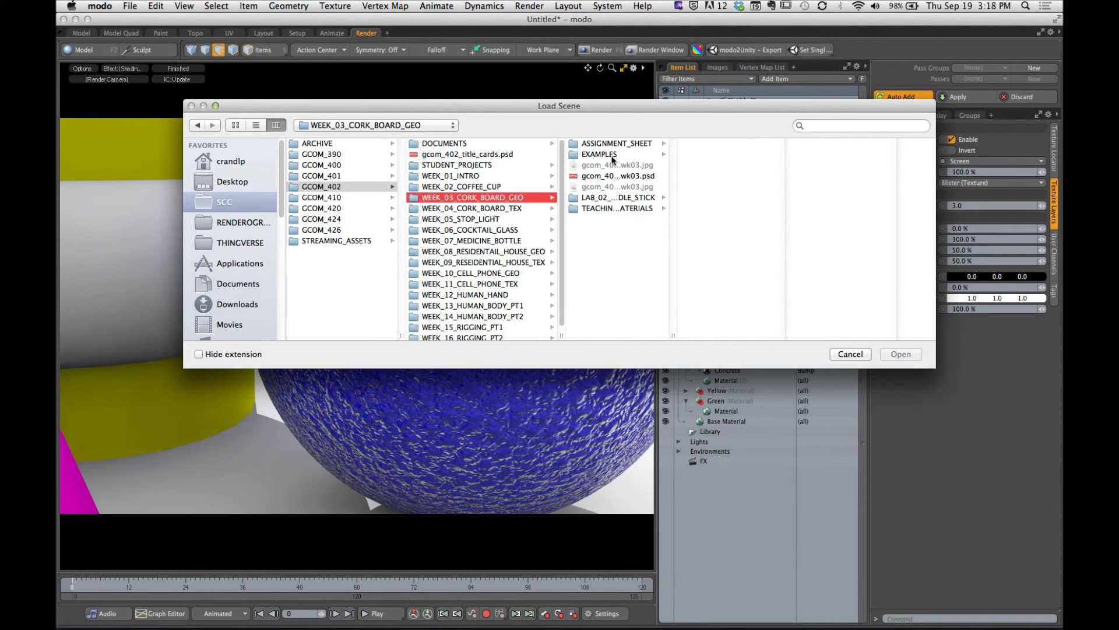
click(618, 208)
click(707, 144)
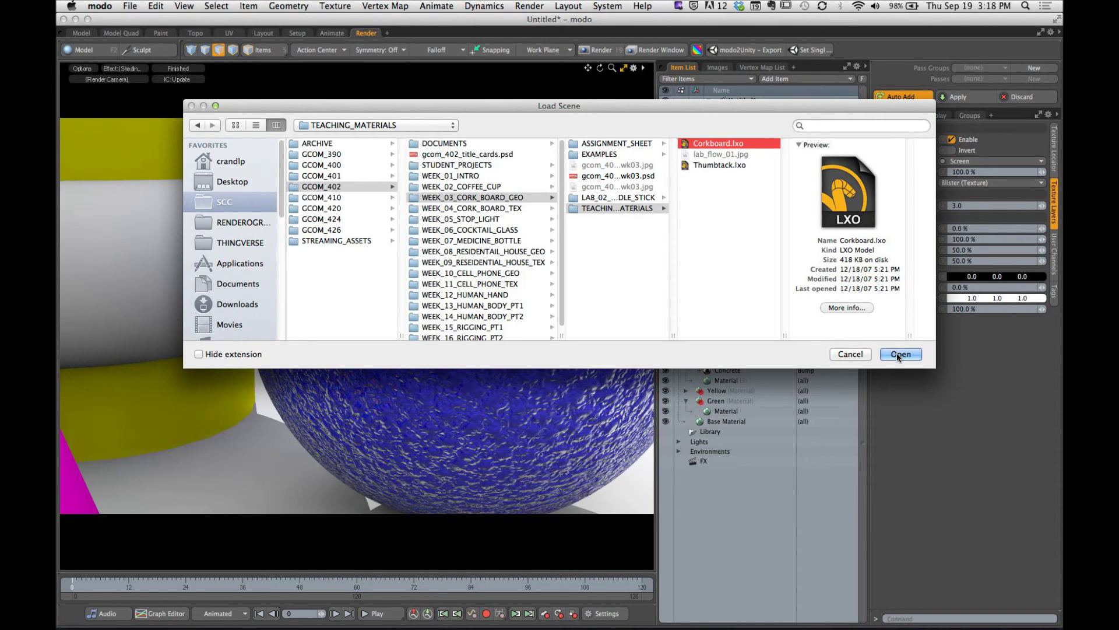
Open the CorkboardTextured.lxo scene from CORK_BOARD_TEACHING_MATERIALS inside the WEEK_04_CORK_BOARD_TEX folder.
click(500, 210)
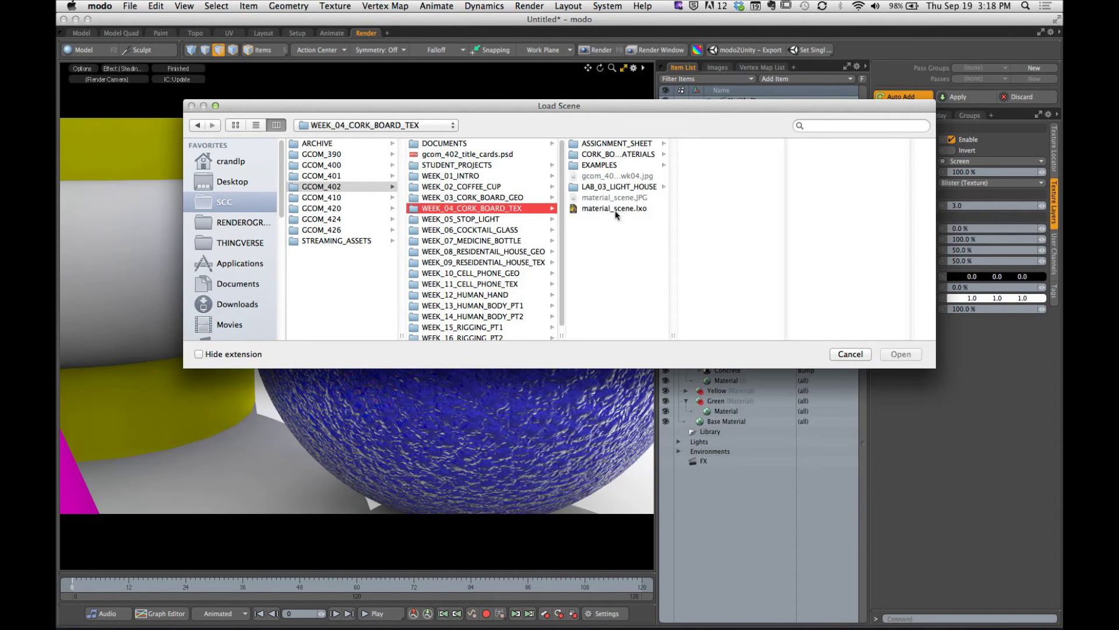
click(635, 156)
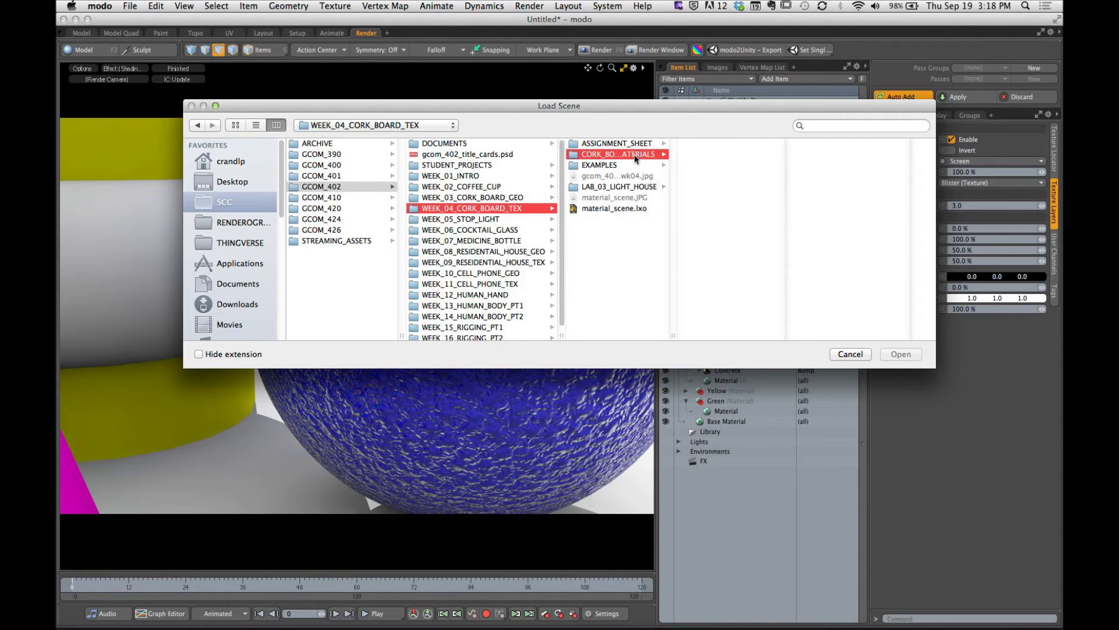
click(720, 144)
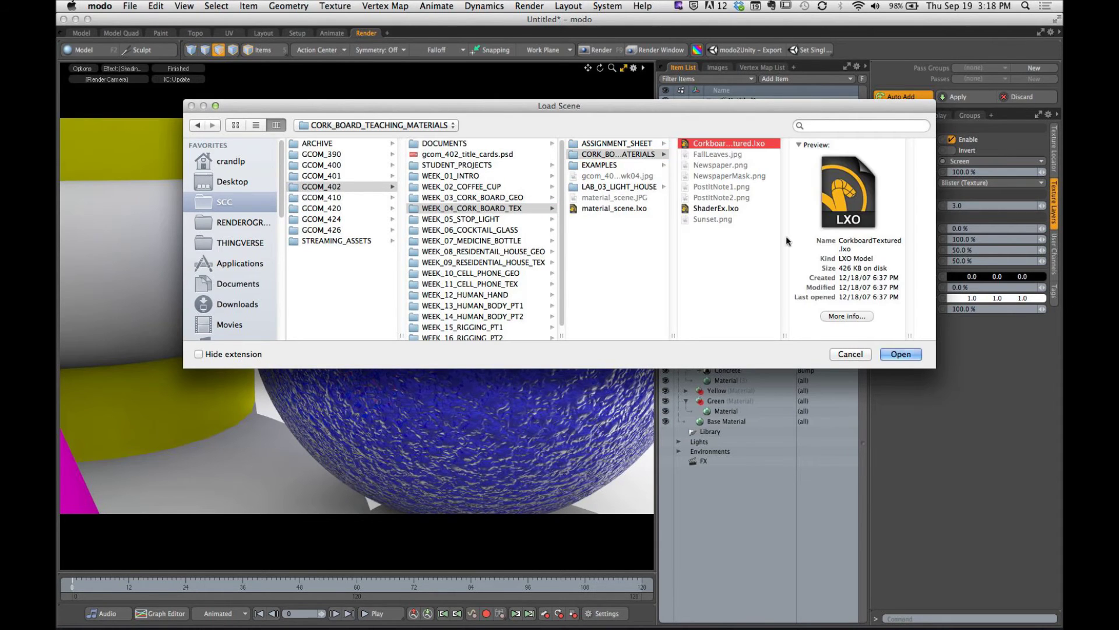
click(896, 355)
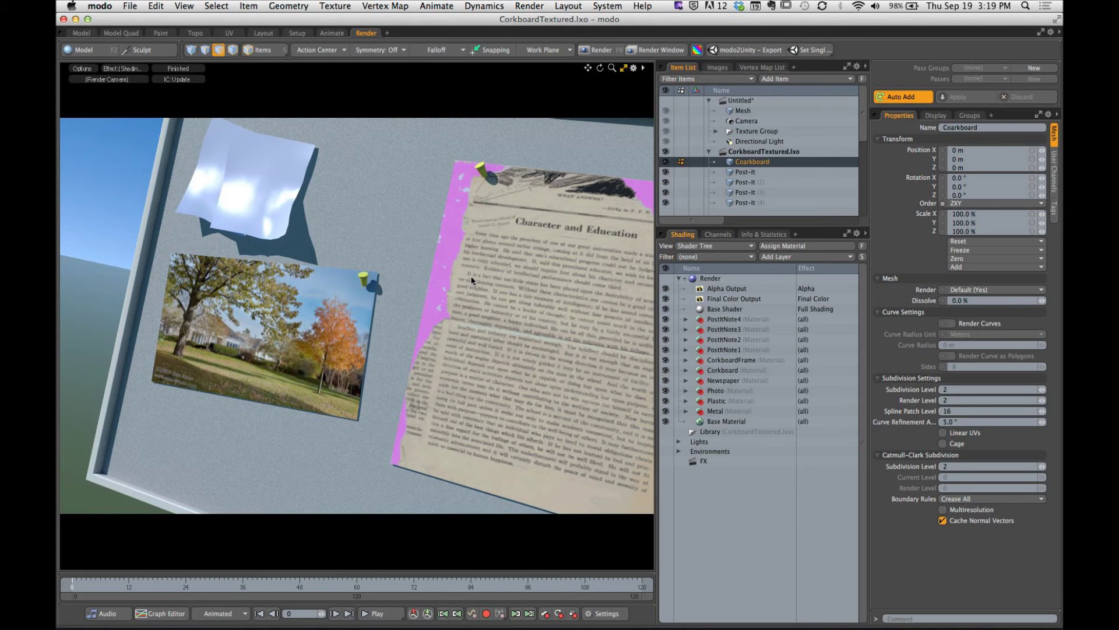
Delete the FallLeaves image layer from the Photo material group of the corkboard's photo.
alt+drag(407, 359, 392, 315)
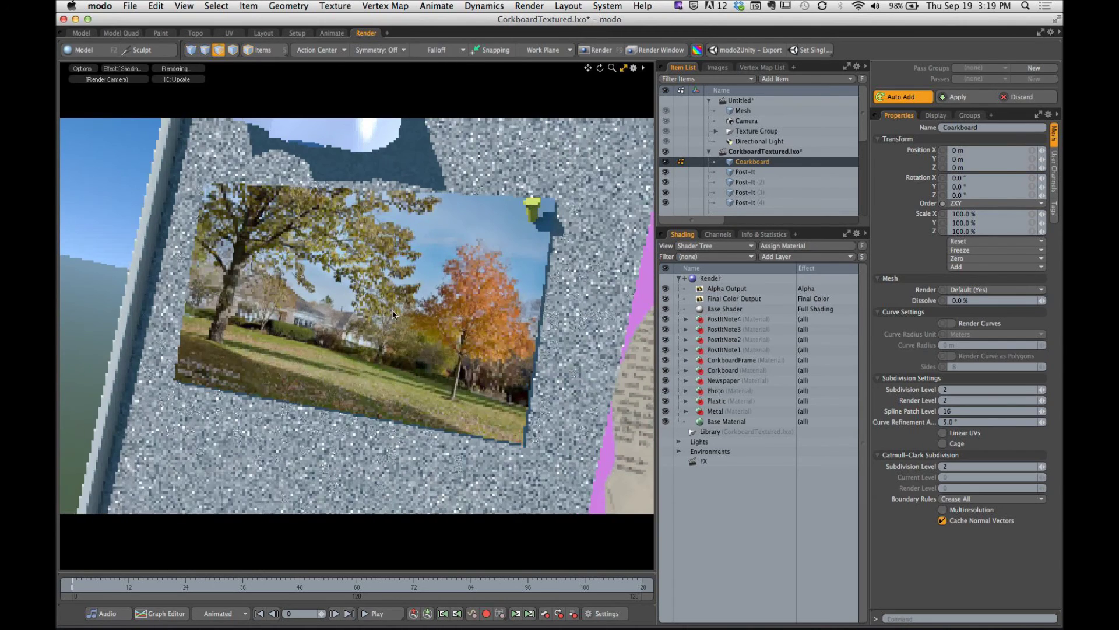
right_click(398, 353)
click(397, 397)
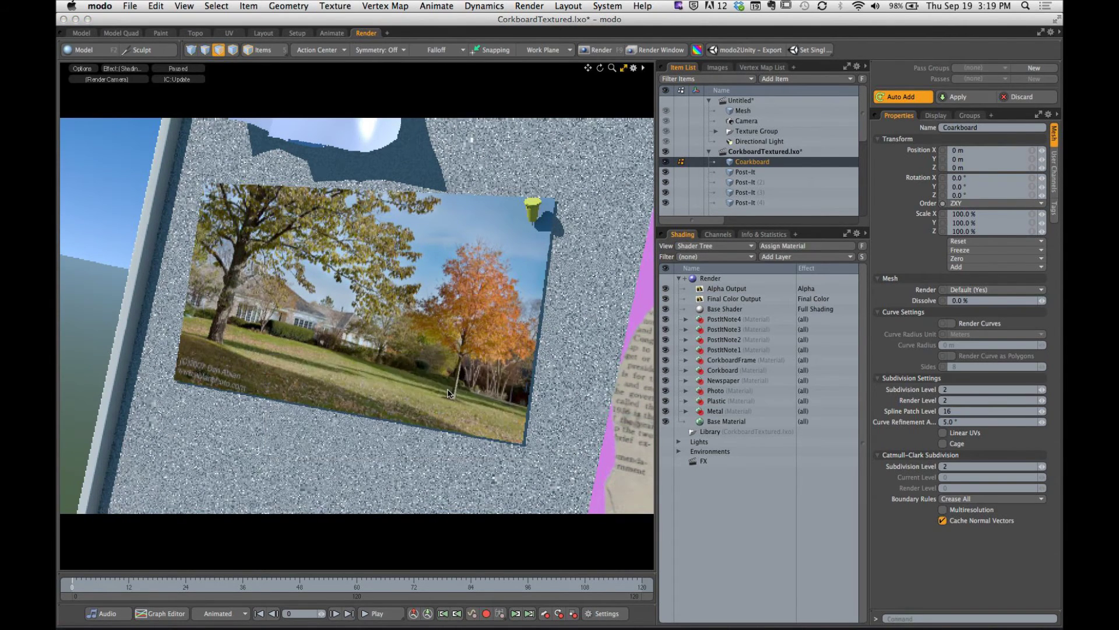
click(448, 393)
click(686, 391)
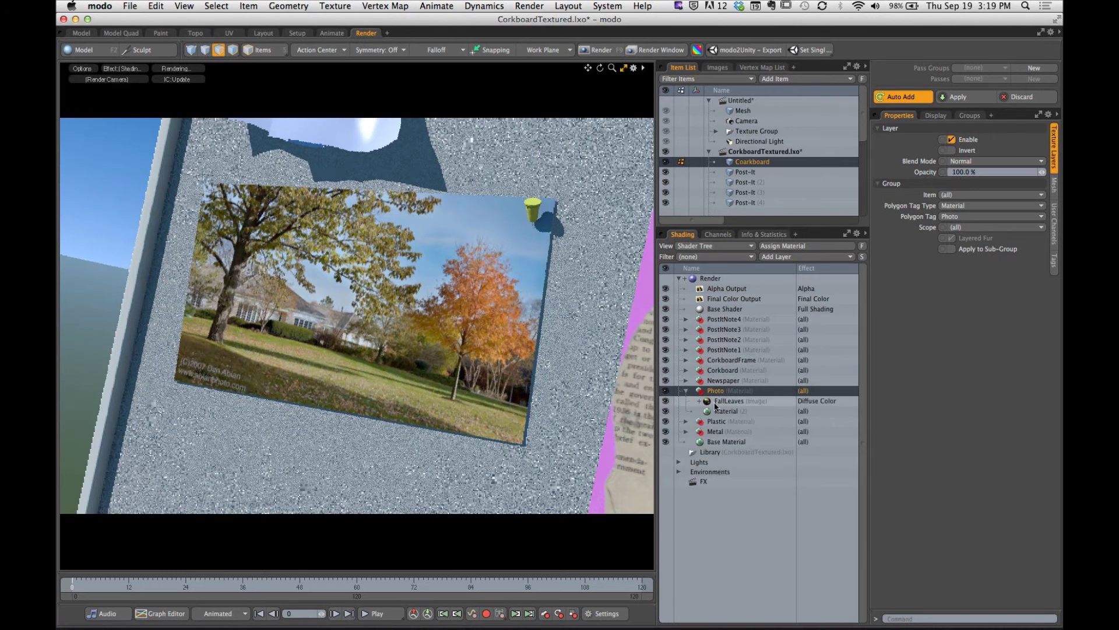
right_click(736, 415)
click(714, 512)
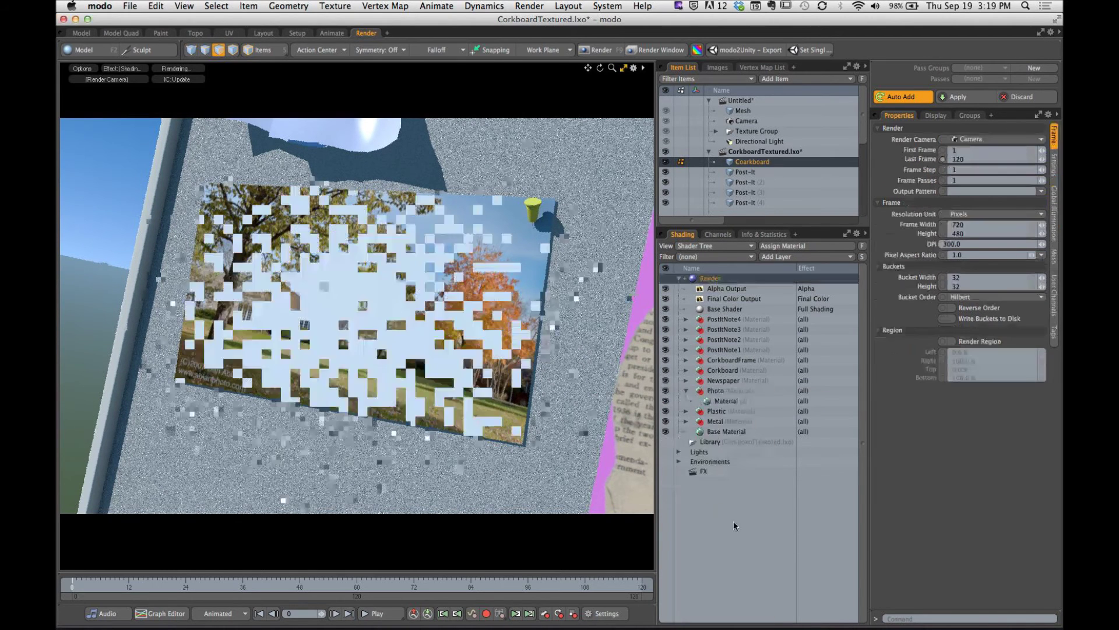
Load FallLeaves.jpg from the CORK_BOARD_TEACHING_MATERIALS folder in WEEK_04 as an image map layer in the Photo material group.
click(716, 390)
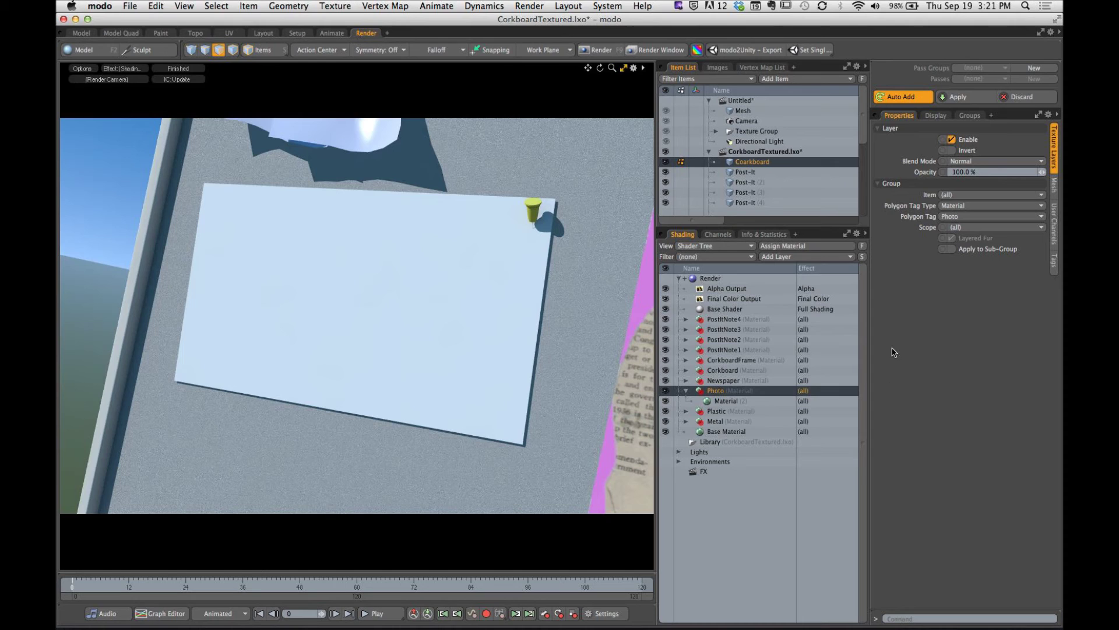
click(807, 259)
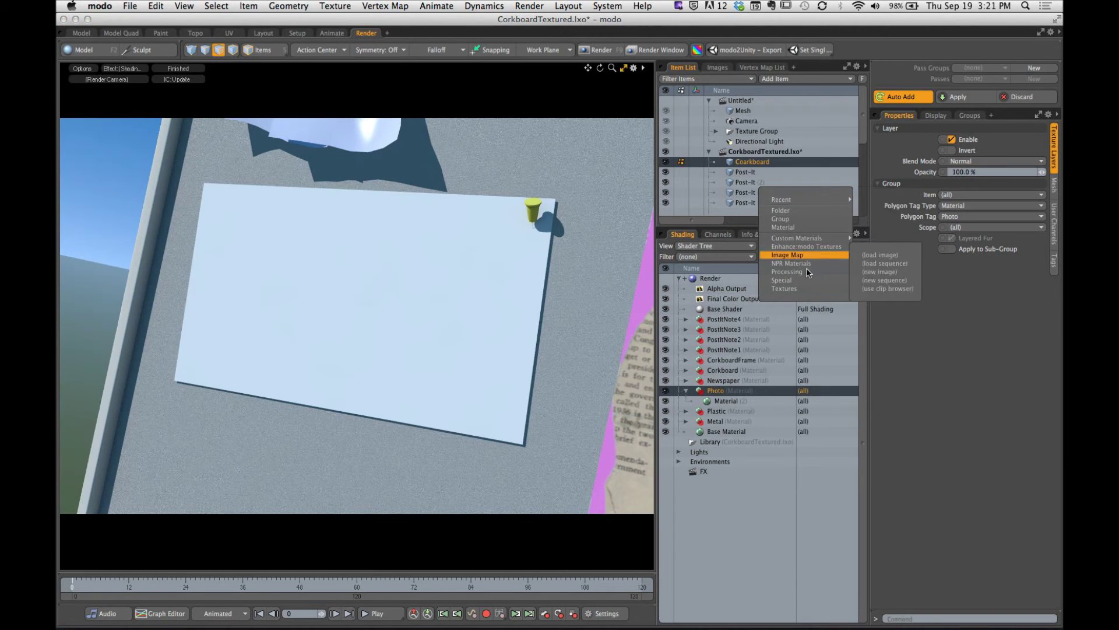
mouse_move(805, 259)
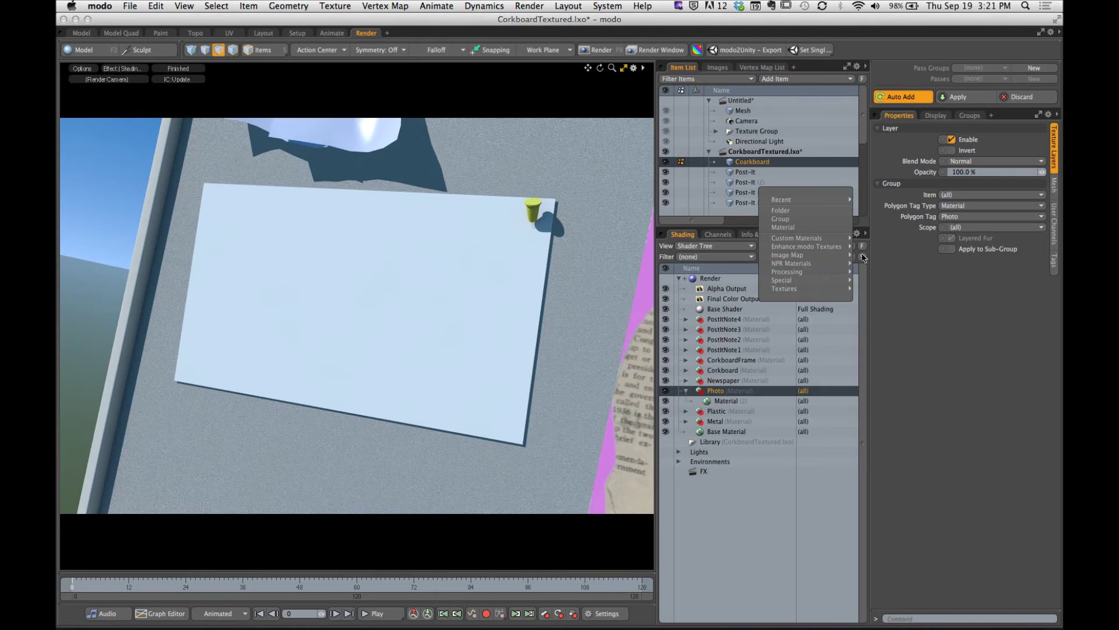
click(876, 255)
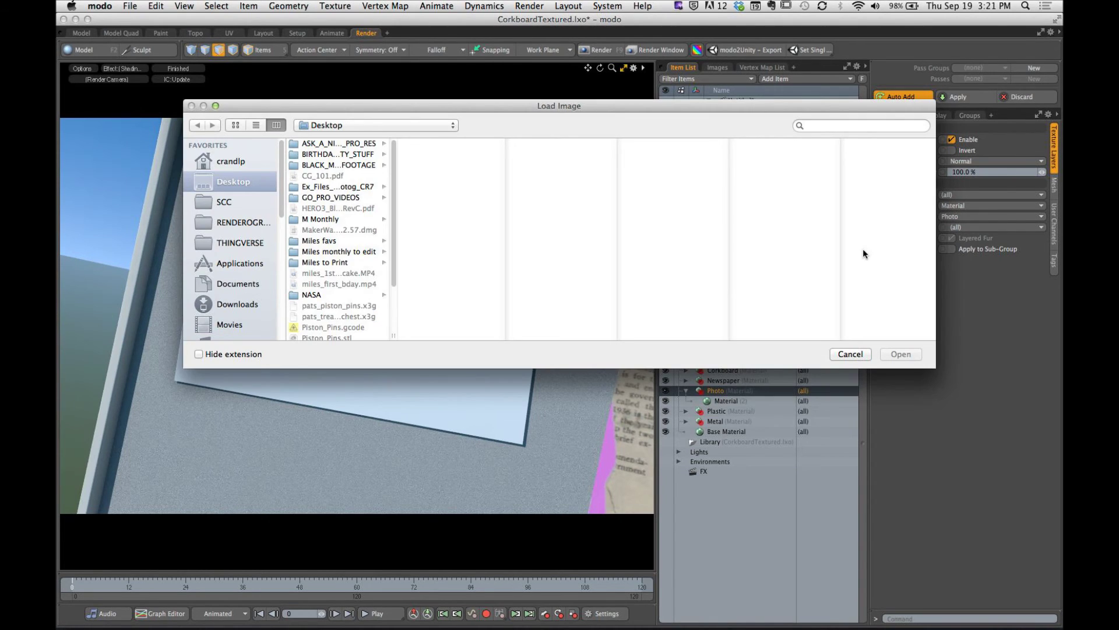
click(235, 201)
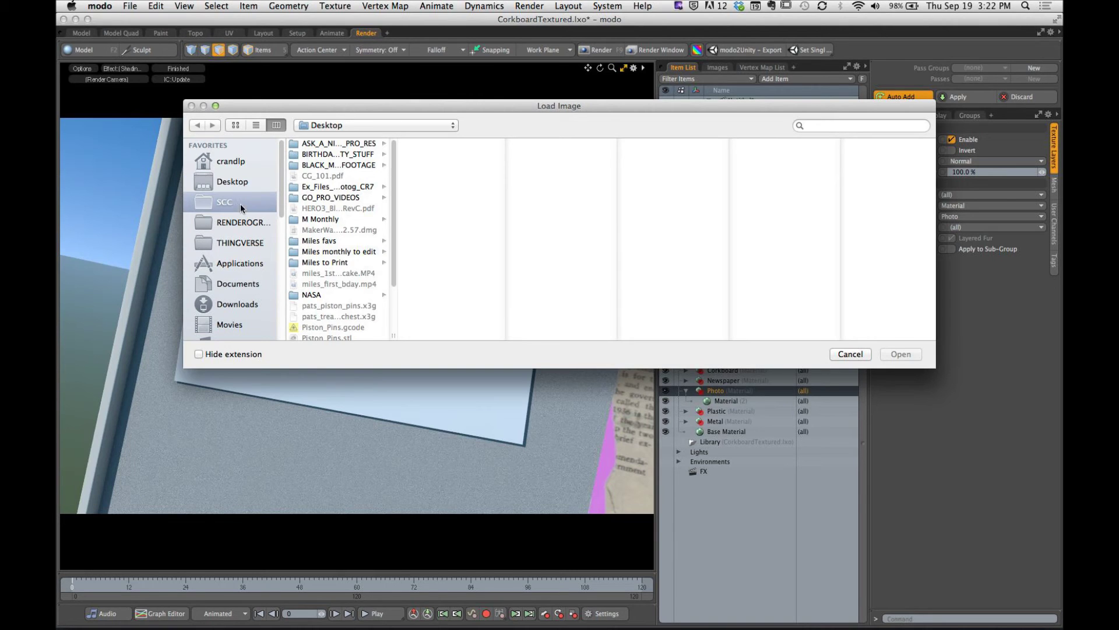
click(352, 187)
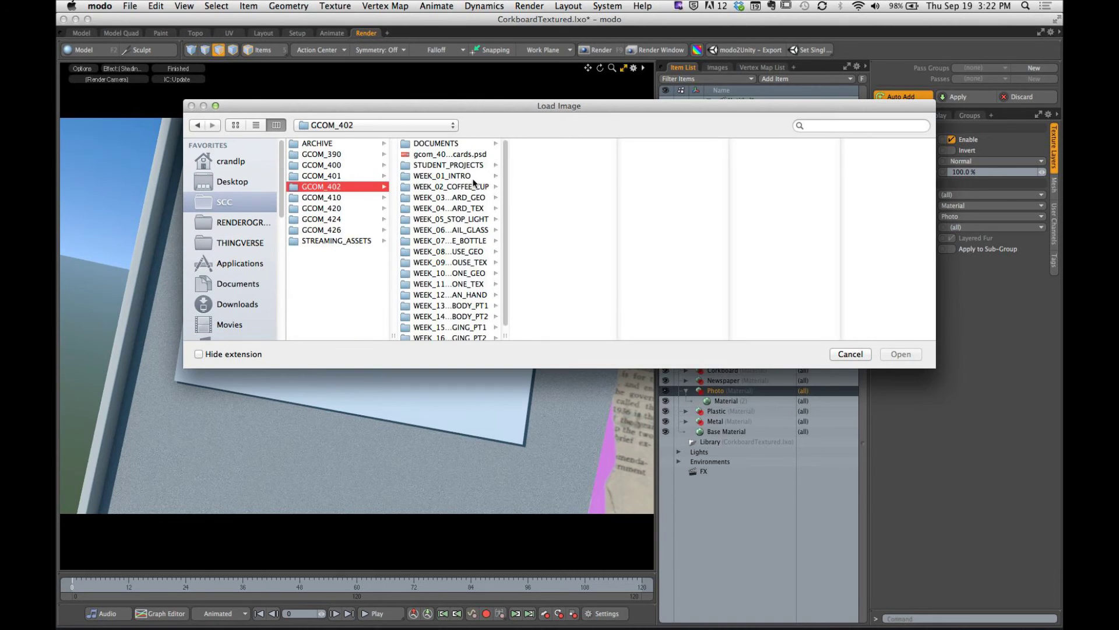
click(467, 208)
click(569, 155)
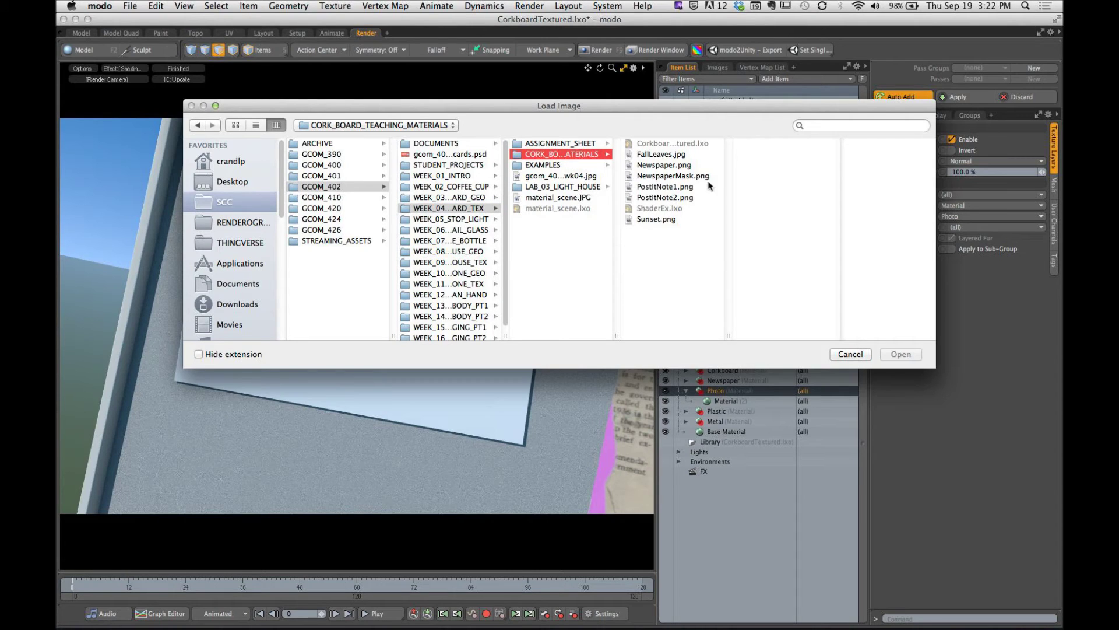
click(663, 155)
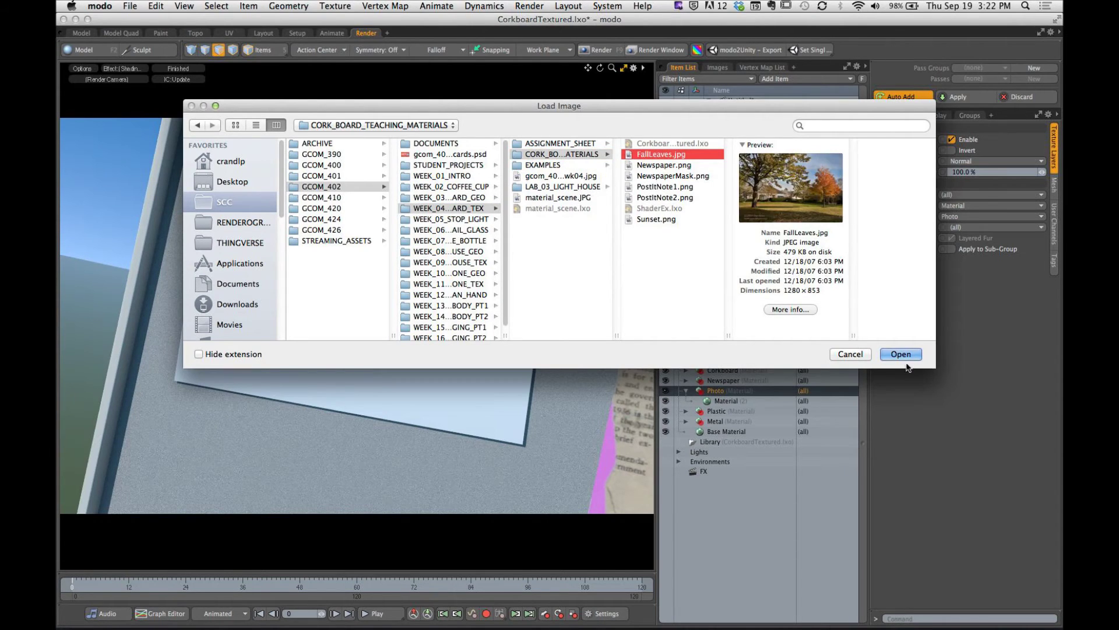
click(904, 355)
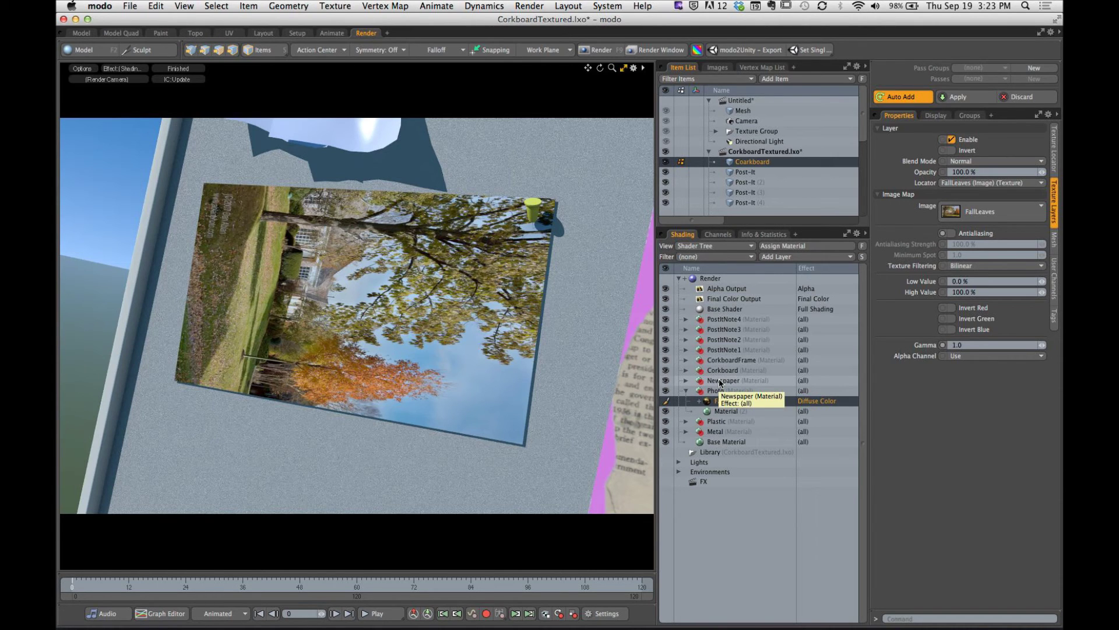
Try inverting the FallLeaves image layer and turn the inversion off again.
key(3)
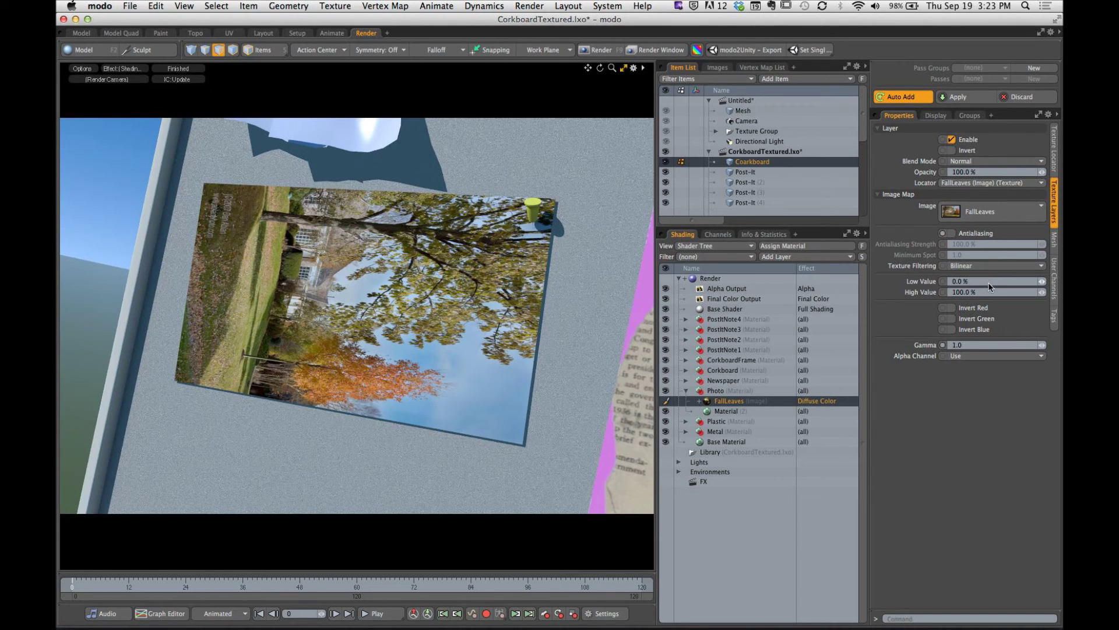
click(954, 151)
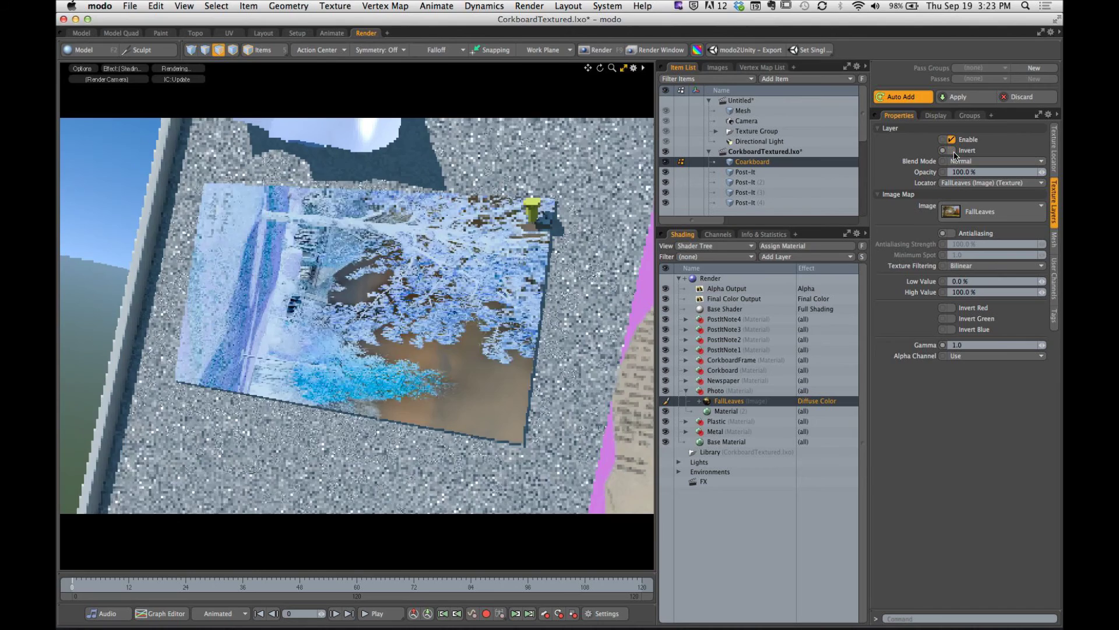
click(953, 151)
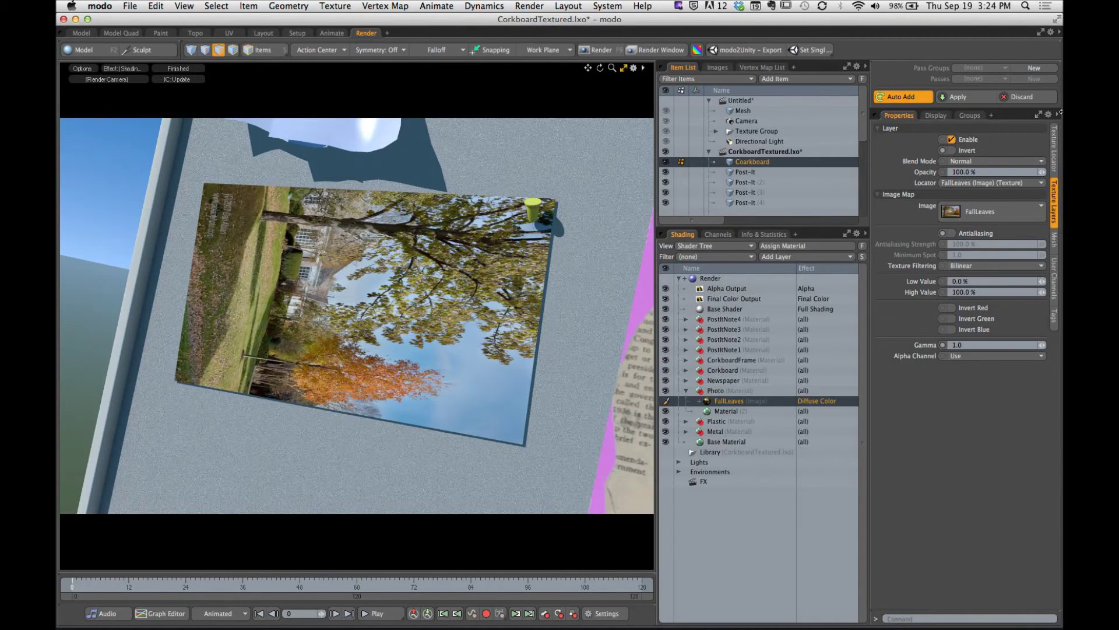
Set the projection type of the FallLeaves texture locator to Planar.
click(1056, 142)
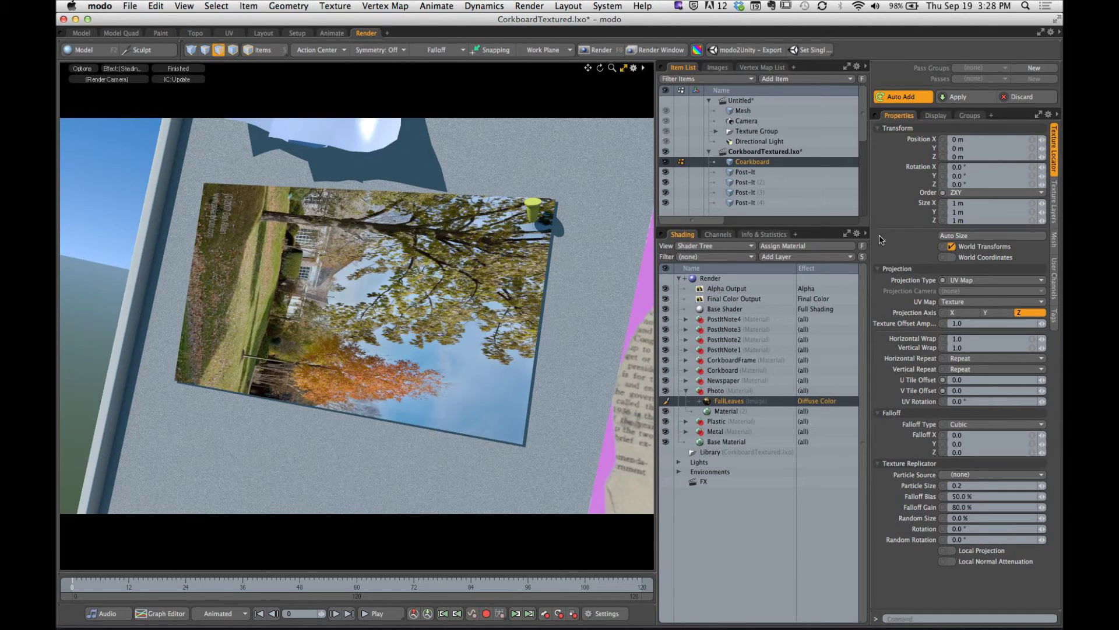
click(973, 280)
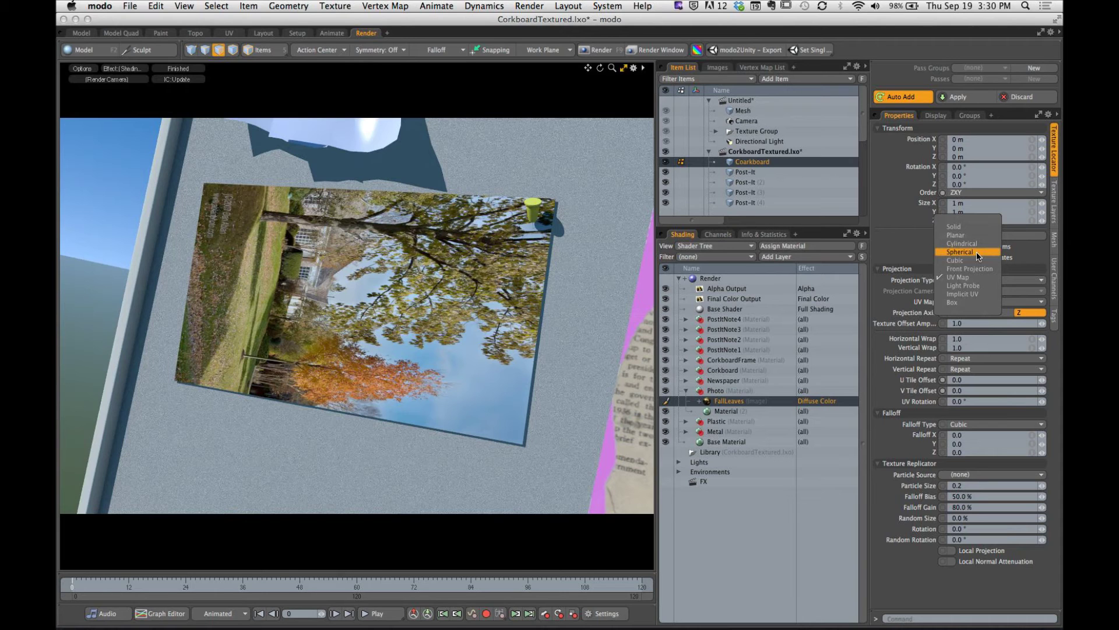
click(983, 235)
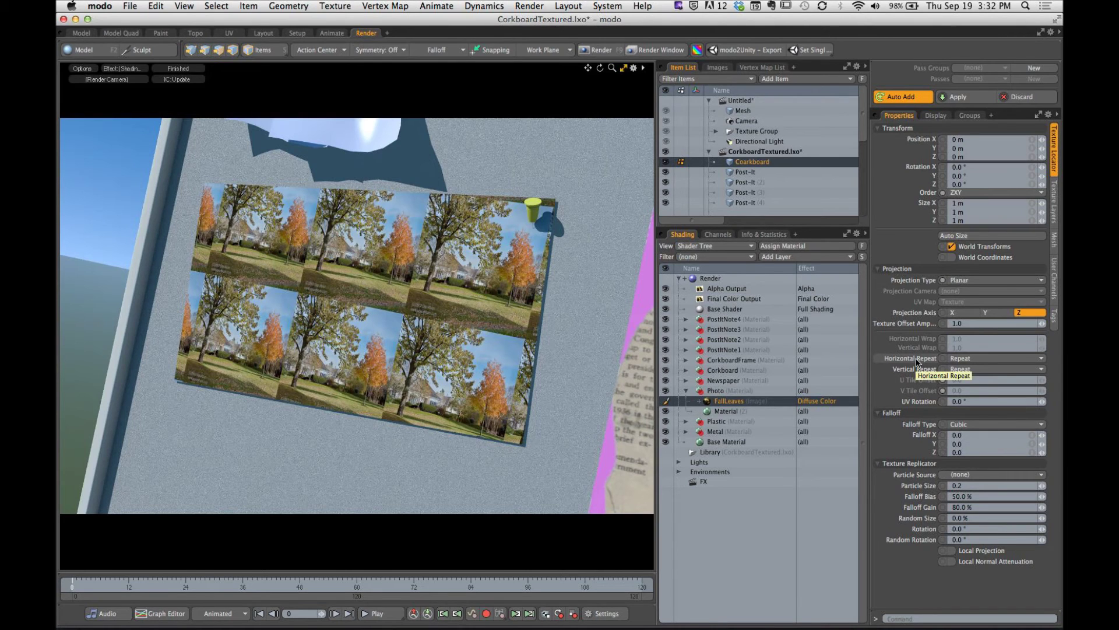
Set both the horizontal and vertical repeat of the FallLeaves texture to Reset.
key(3)
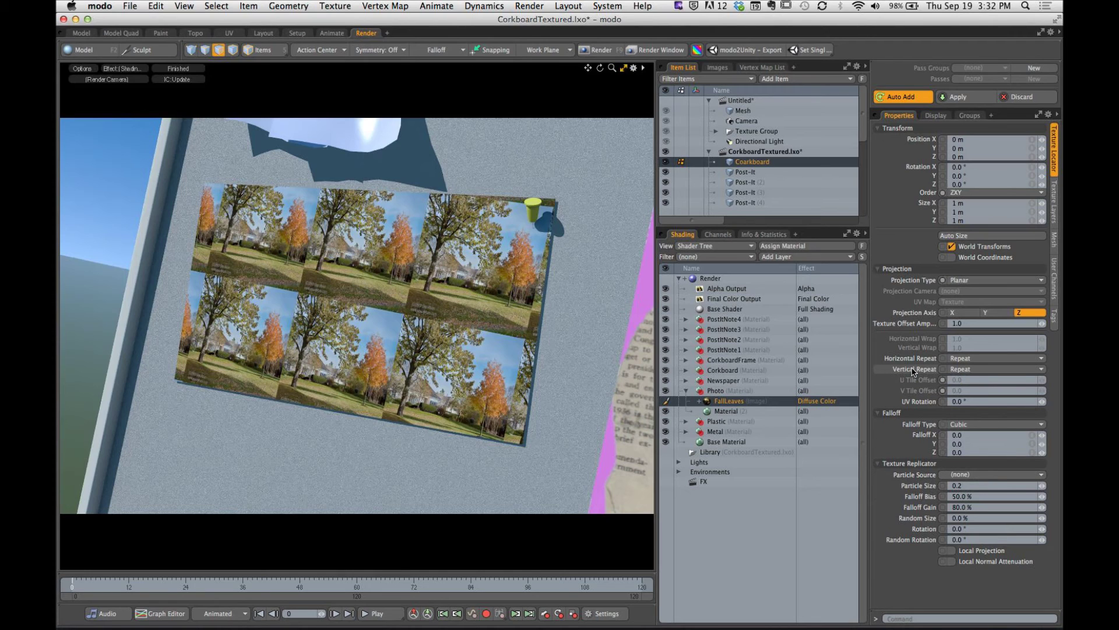
click(964, 359)
click(963, 348)
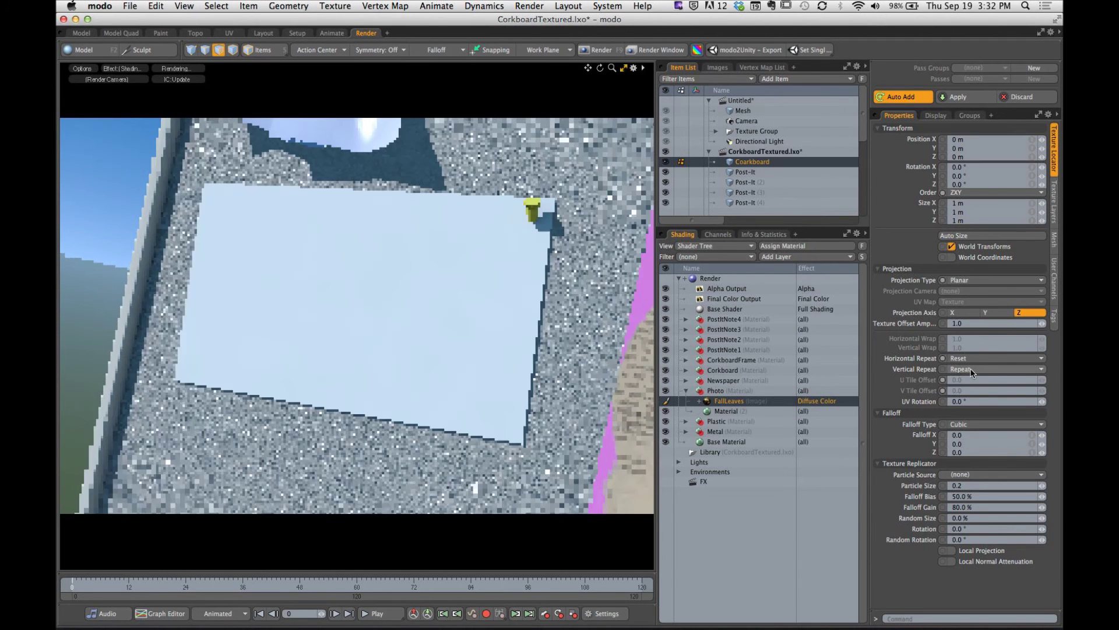
click(972, 371)
click(973, 360)
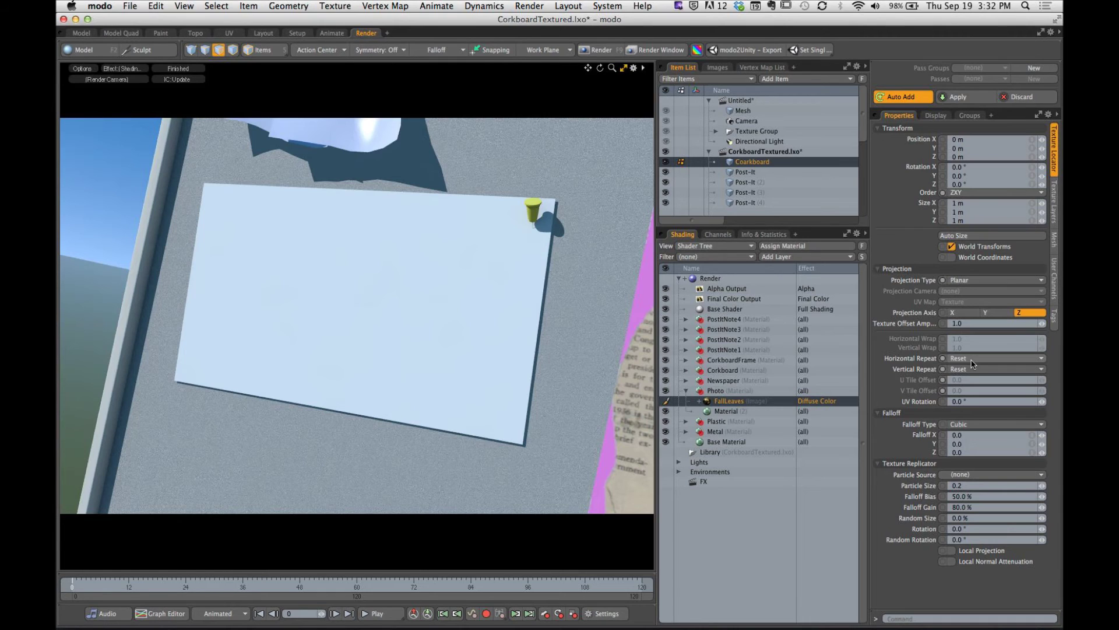
Reveal the 3D viewport below the render preview and look closely at the photo's polygon on the corkboard.
click(629, 71)
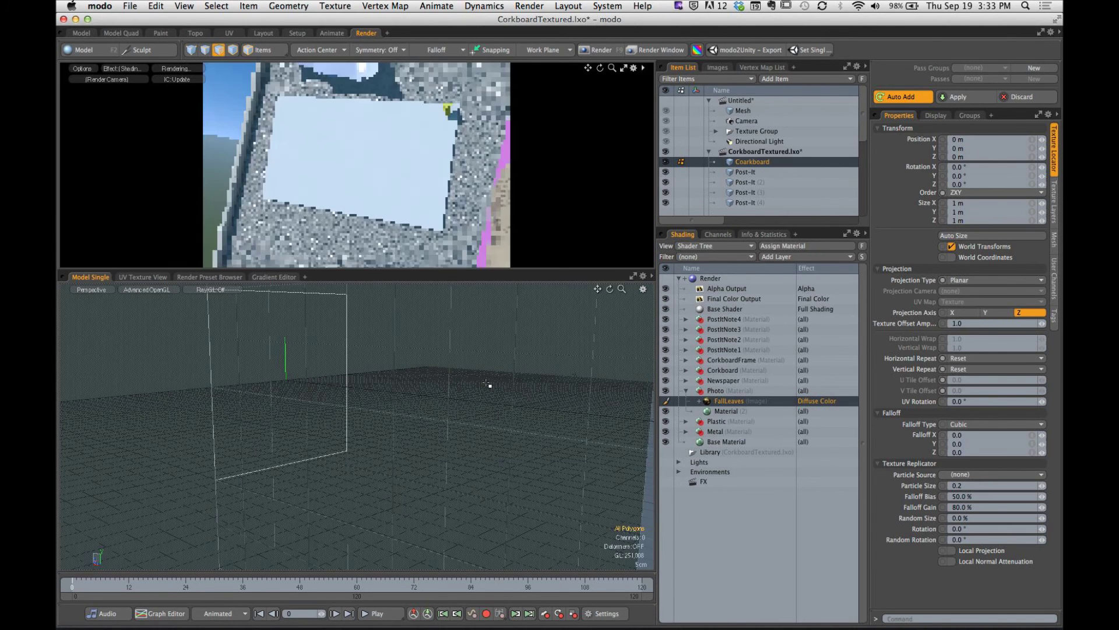
ctrl+alt+drag(517, 366, 531, 383)
key(a)
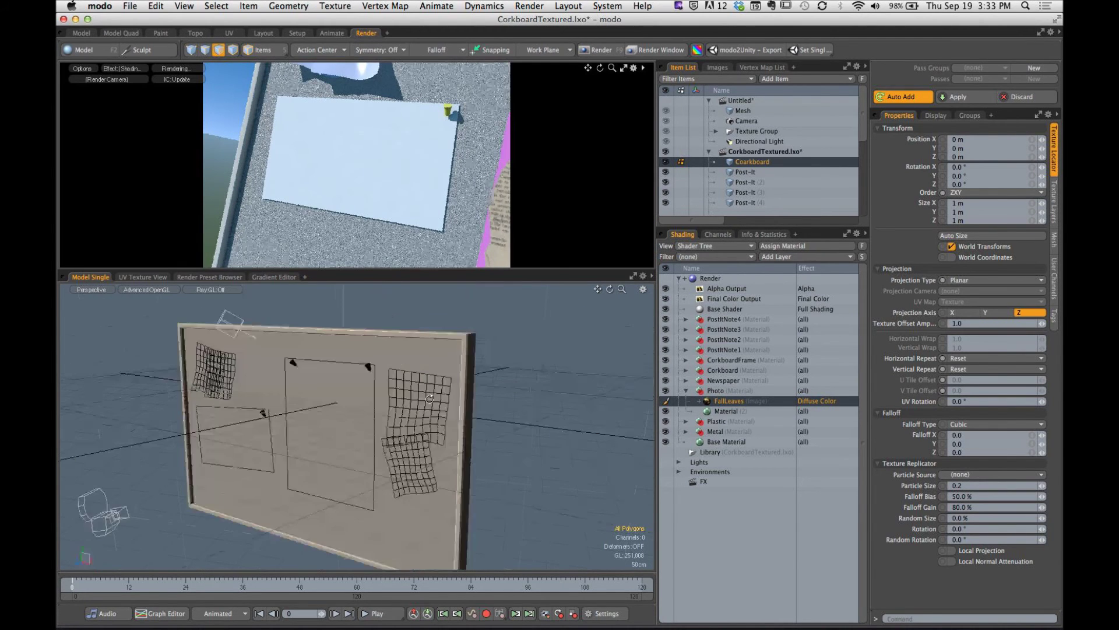
key(3)
alt+drag(498, 390, 467, 327)
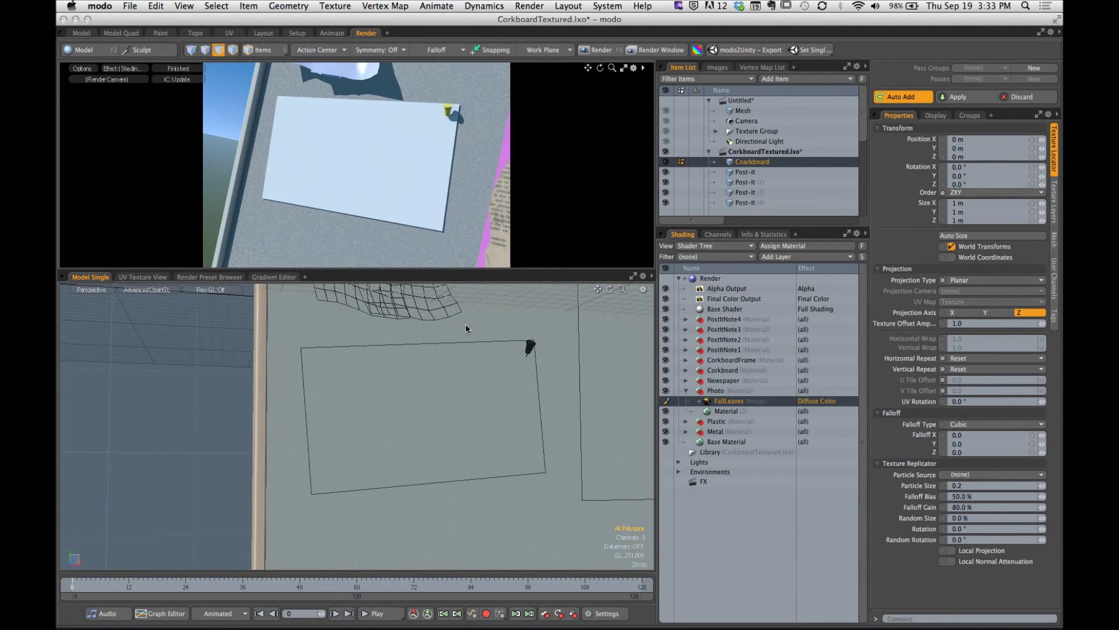
drag(309, 367, 353, 374)
mouse_move(414, 355)
mouse_down()
mouse_move(429, 446)
mouse_move(480, 485)
mouse_up()
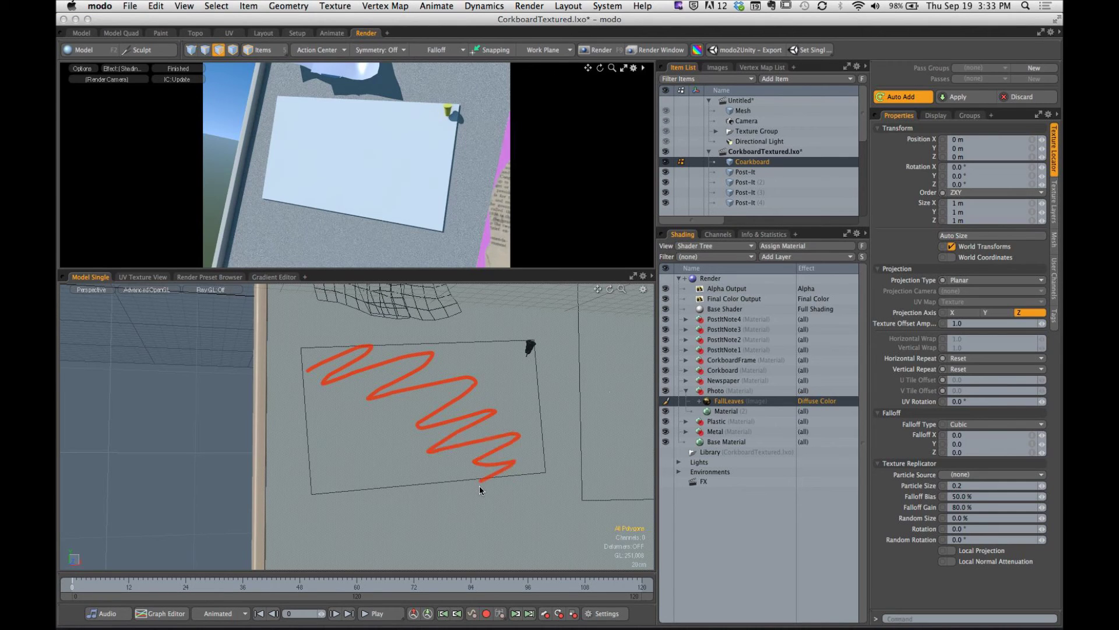
key(super+z)
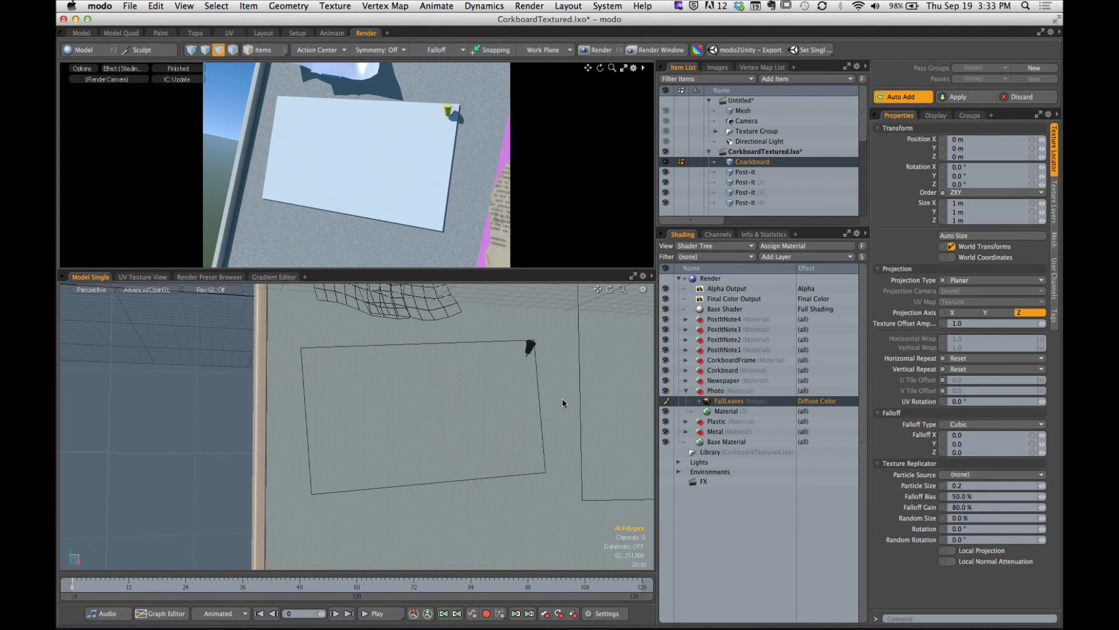
Examine where the FallLeaves projection plane sits relative to the photo in the 3D viewport.
alt+drag(618, 337, 469, 390)
key(3)
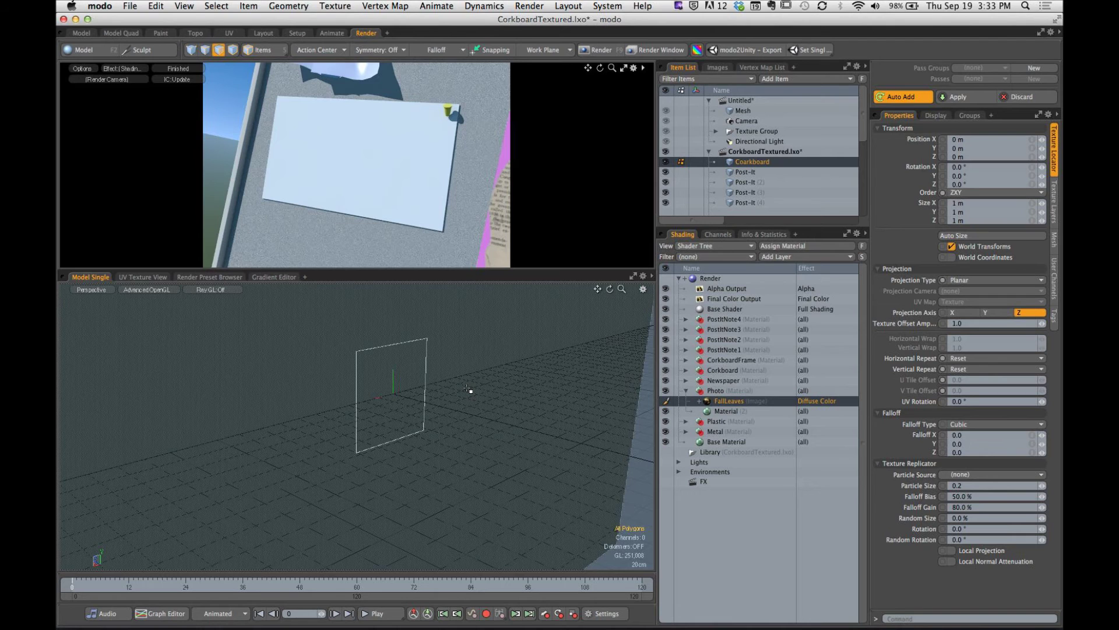
key(1)
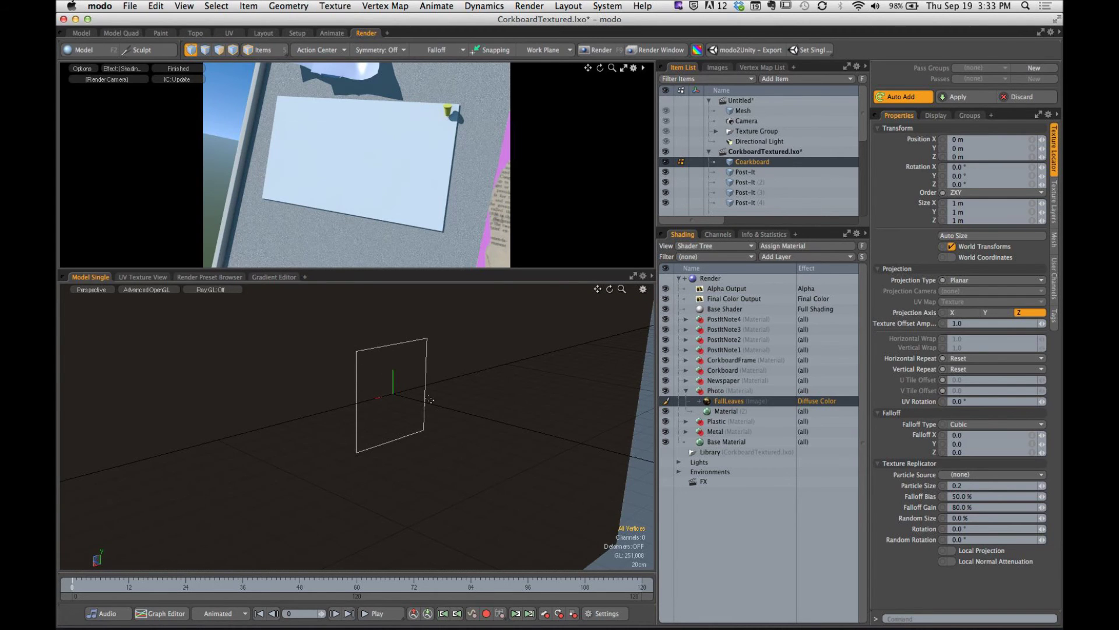
alt+drag(375, 400, 479, 379)
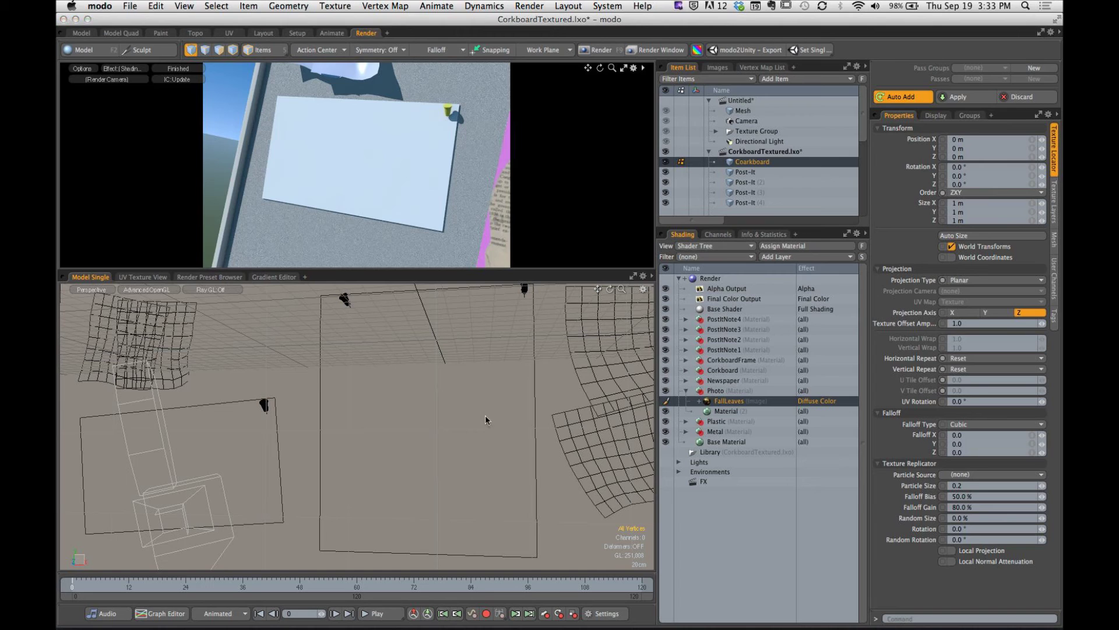
drag(424, 325, 570, 418)
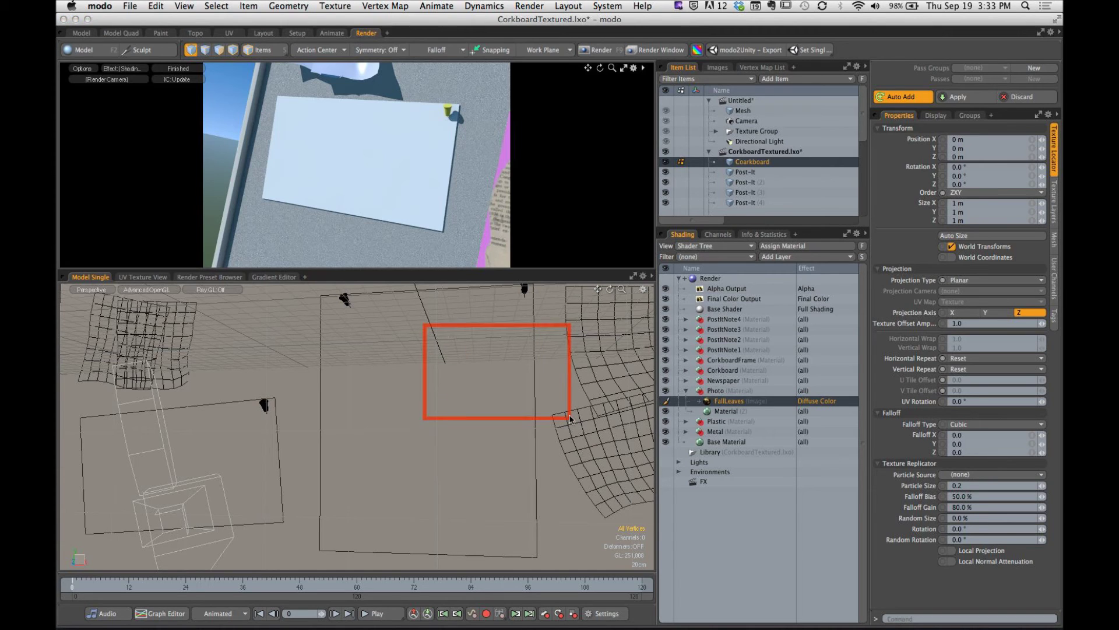
drag(77, 415, 304, 533)
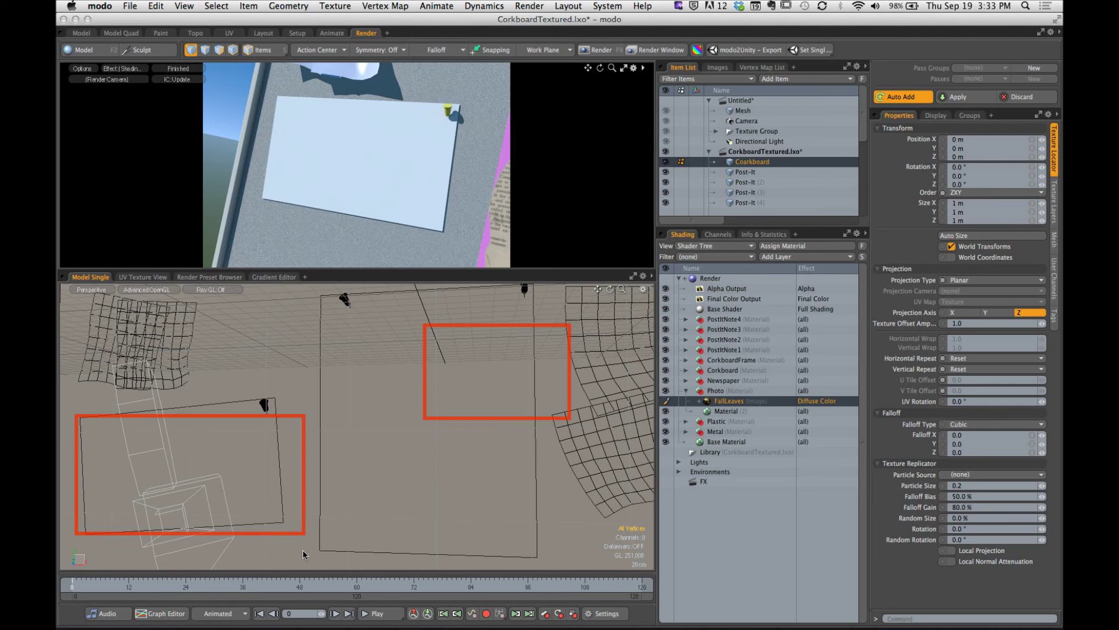
key(Escape)
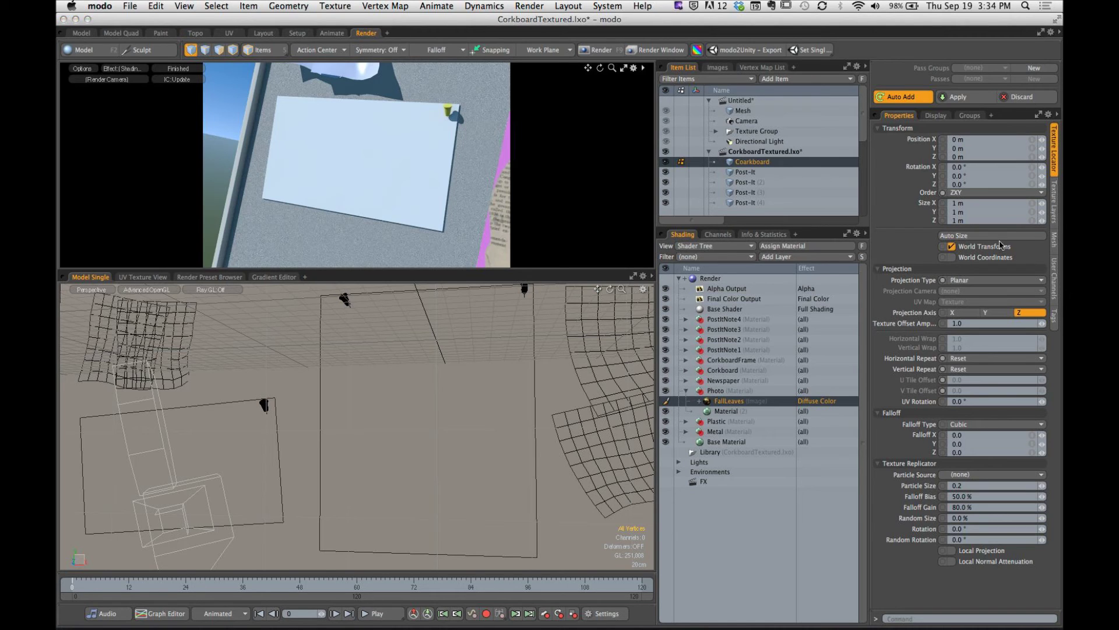
Maximize the render preview and auto-size the FallLeaves texture locator to fit the photo.
mouse_move(866, 246)
mouse_down()
mouse_move(931, 240)
mouse_move(1060, 258)
mouse_up()
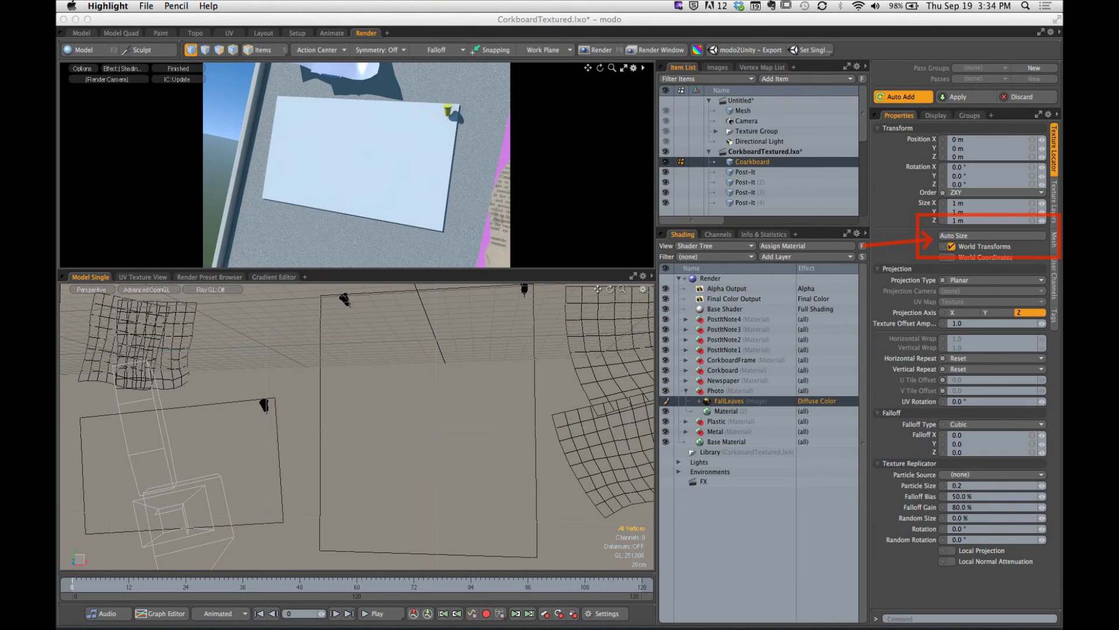
key(Escape)
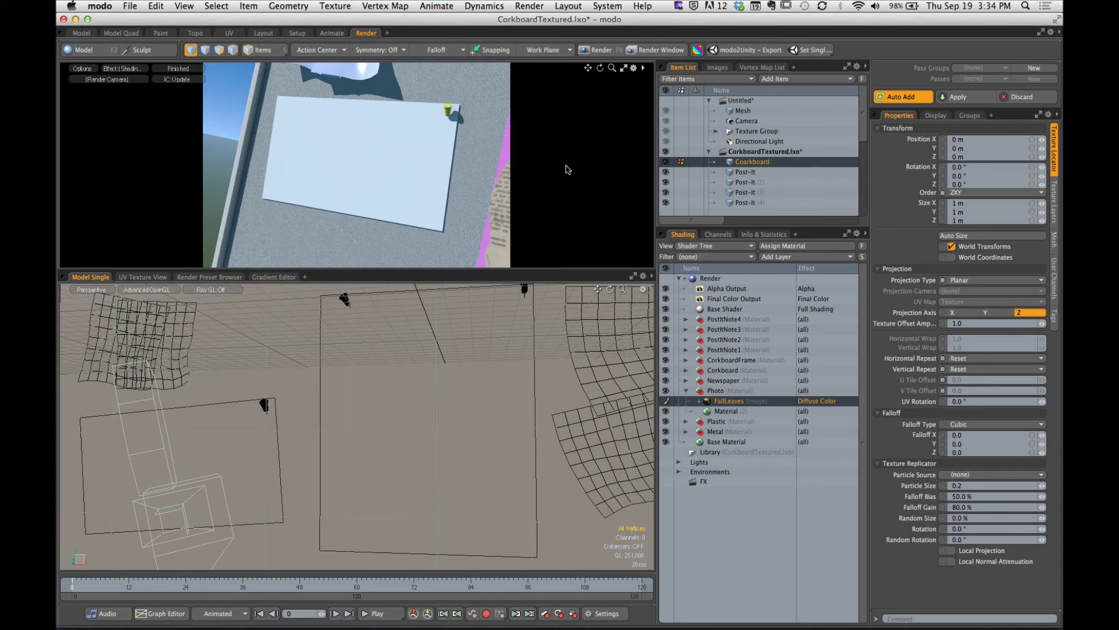
click(624, 69)
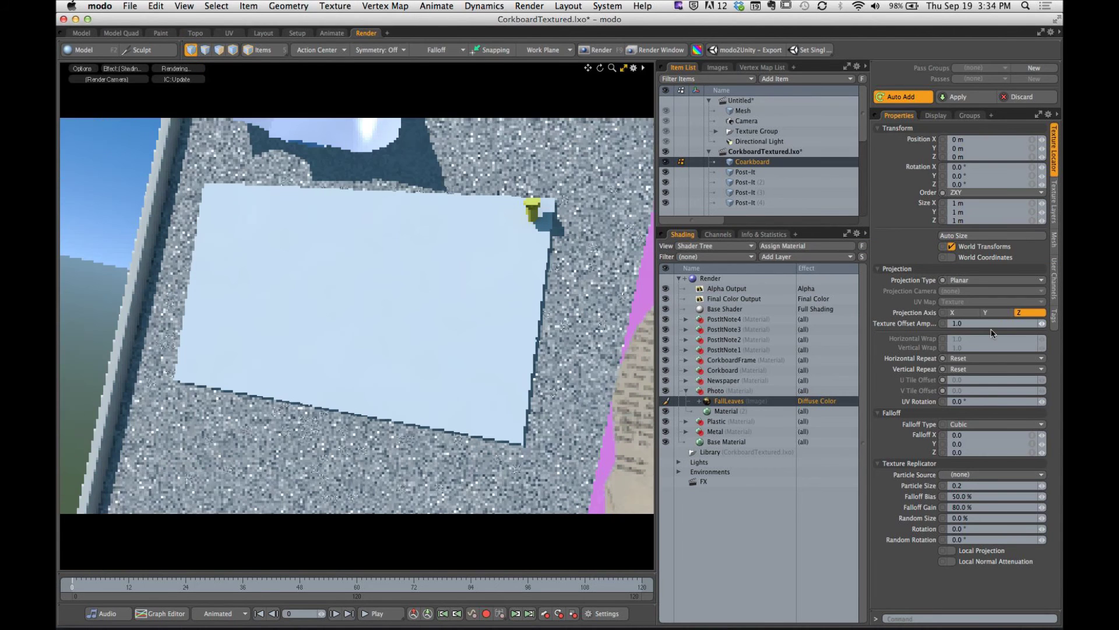
click(991, 236)
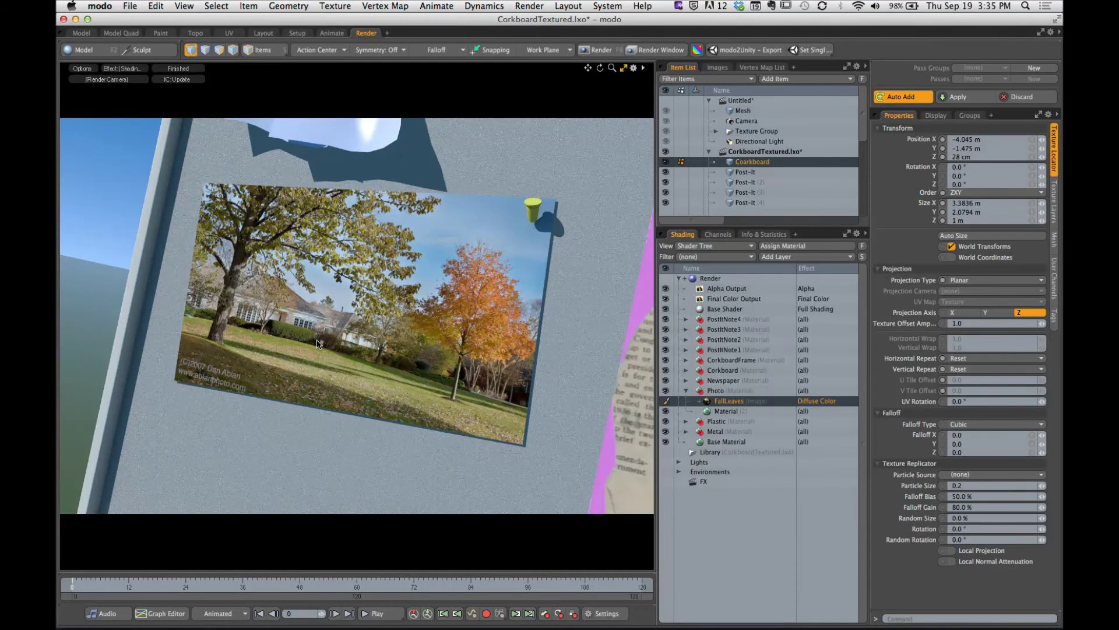
drag(134, 258, 208, 361)
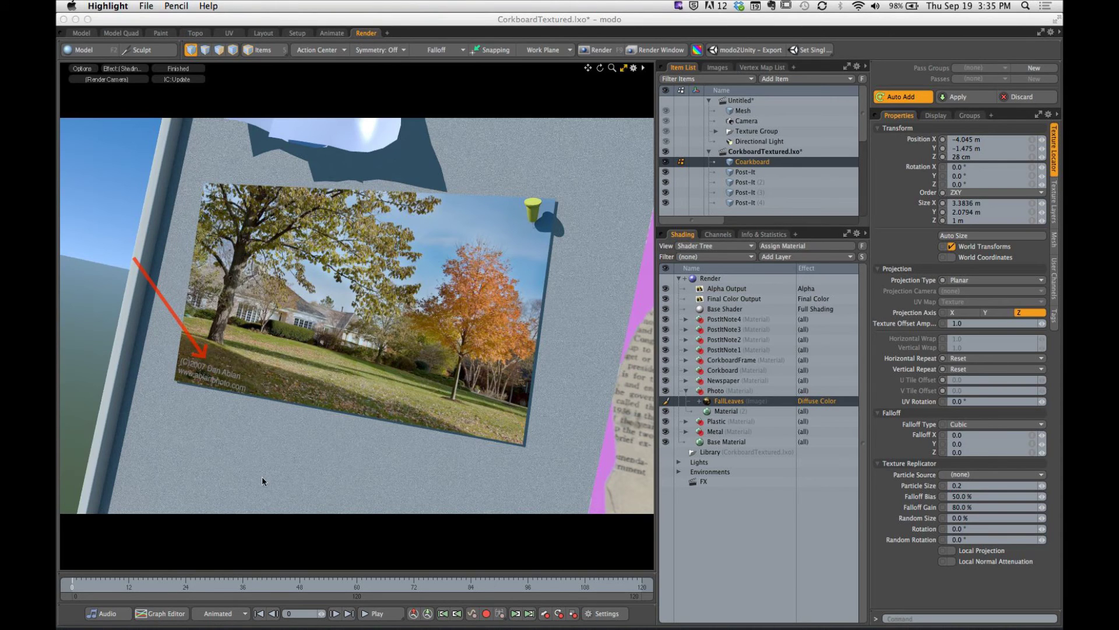
drag(173, 346, 261, 407)
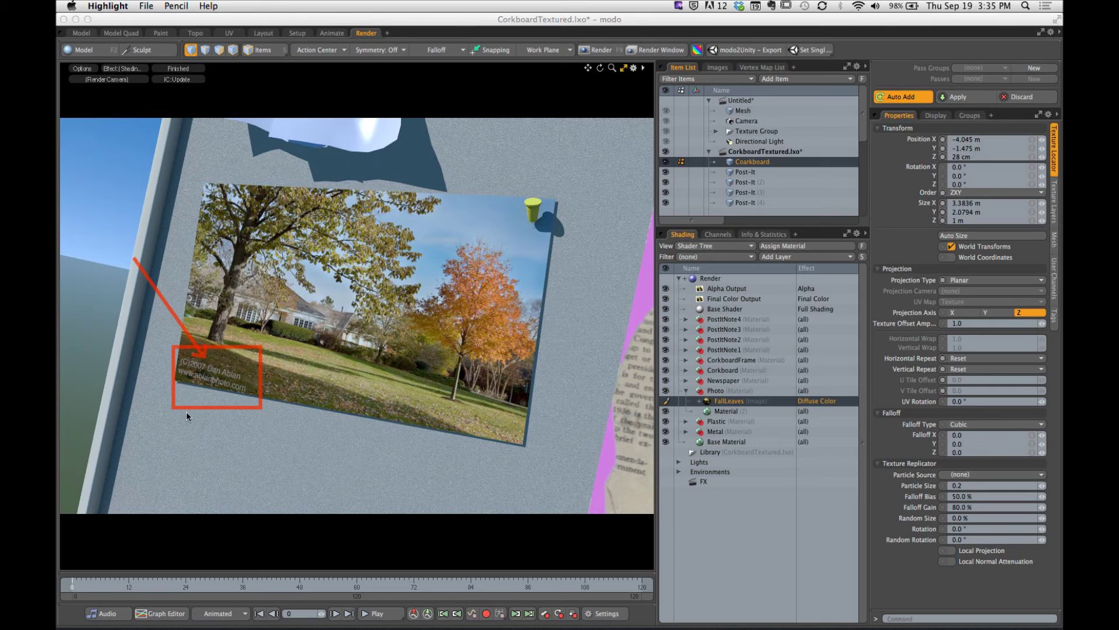
drag(162, 370, 232, 396)
key(Escape)
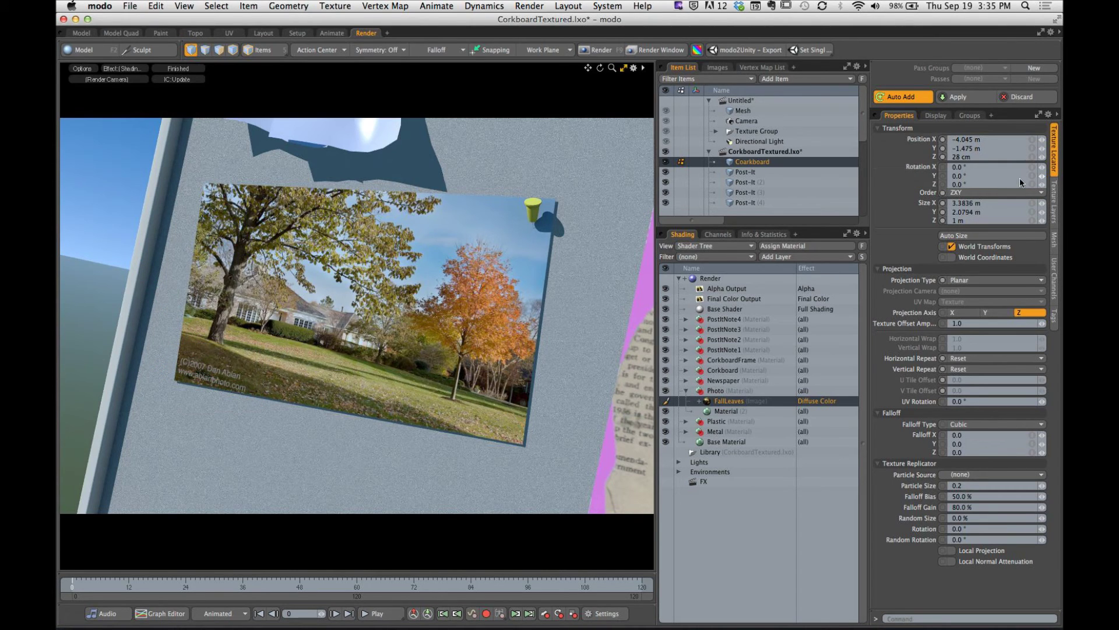
Try rotating the FallLeaves texture locator about X to about -55.4° in the 3D viewport, and reset its X rotation to 0.
mouse_move(1043, 168)
mouse_down()
mouse_move(1090, 167)
mouse_move(1070, 168)
mouse_up()
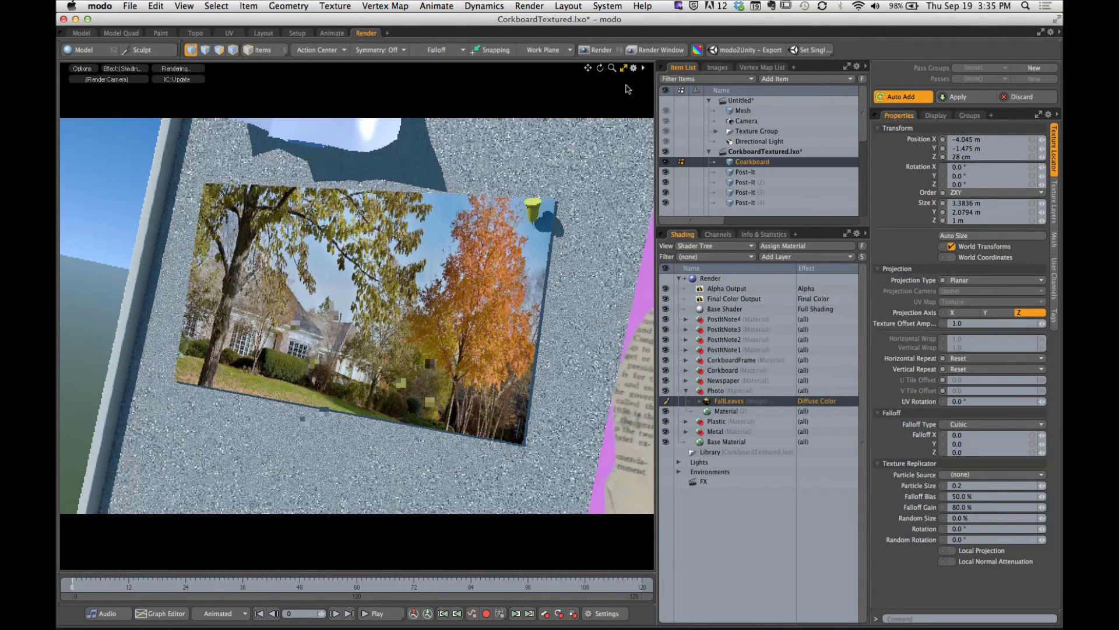
click(624, 69)
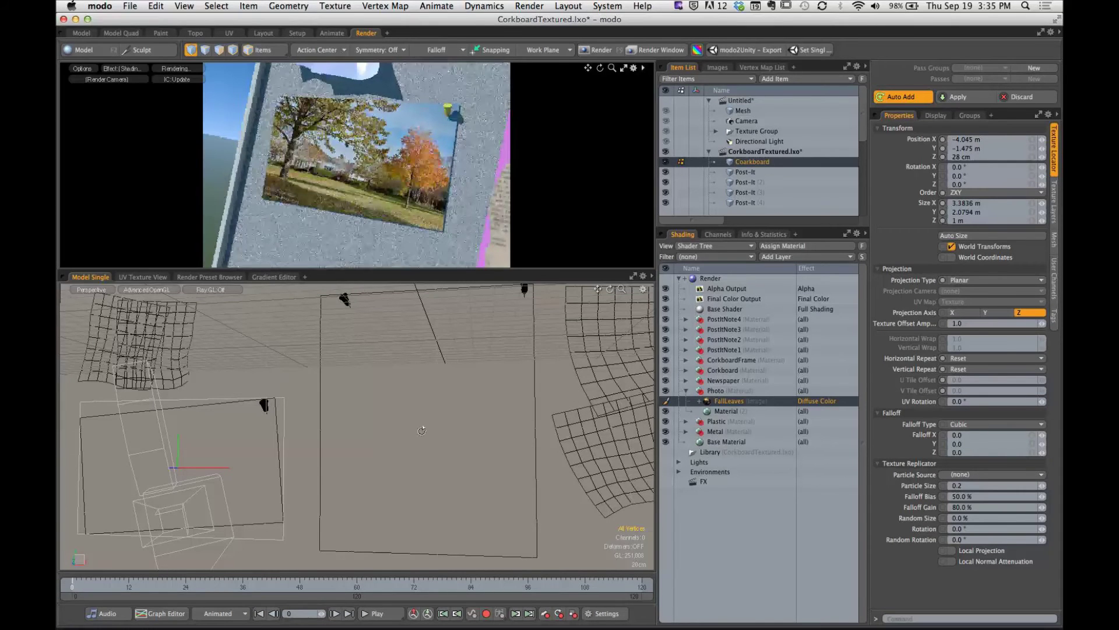
alt+drag(422, 430, 337, 406)
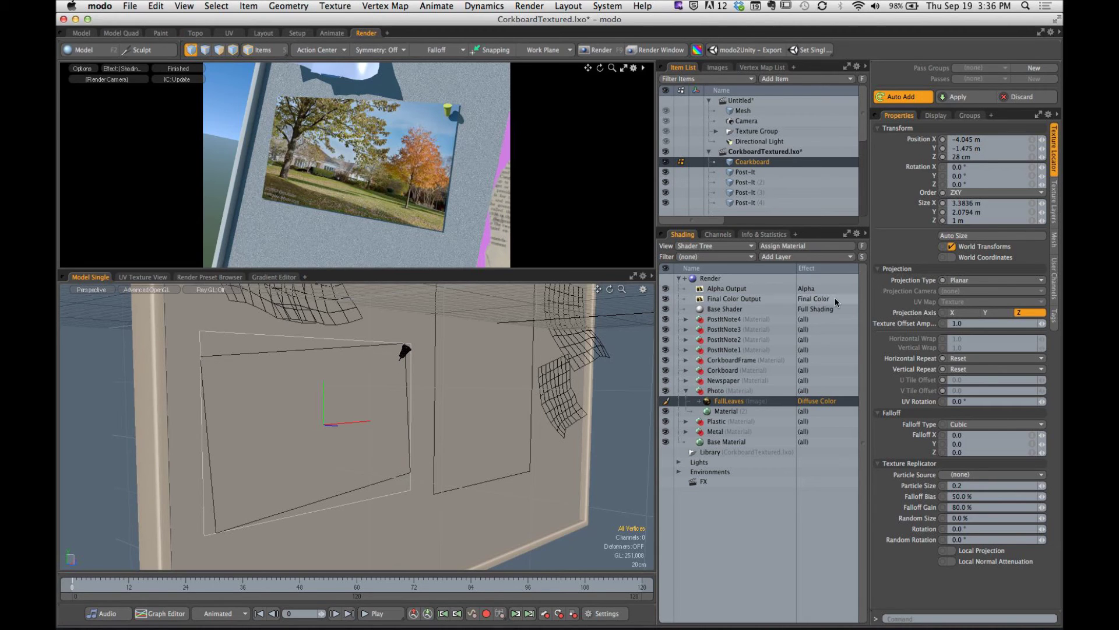
drag(1042, 168, 1013, 167)
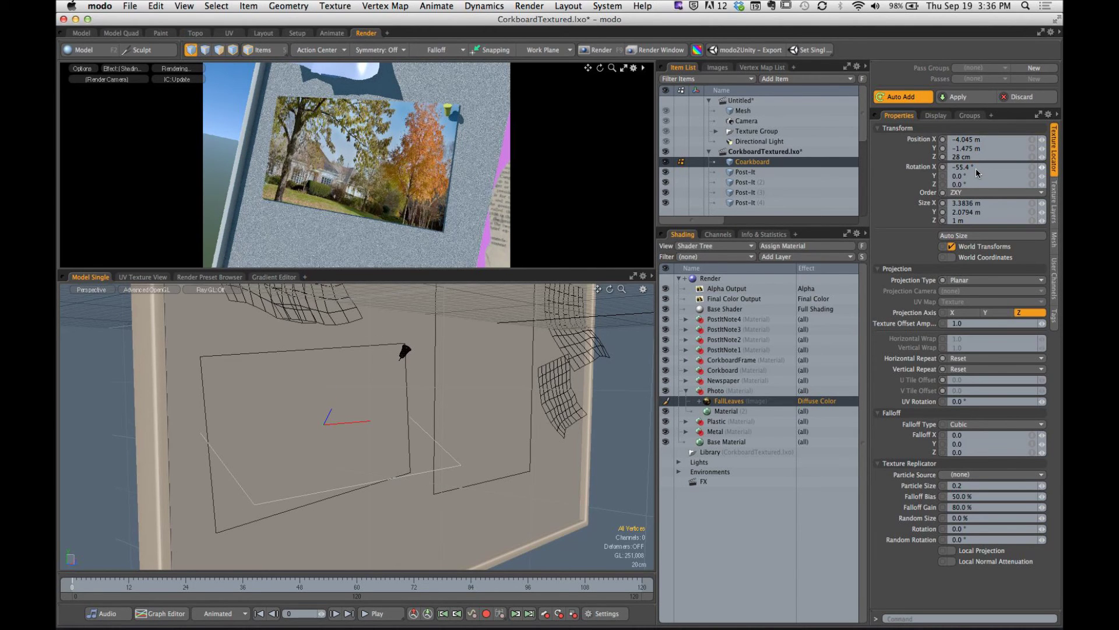
text(0)
key(Return)
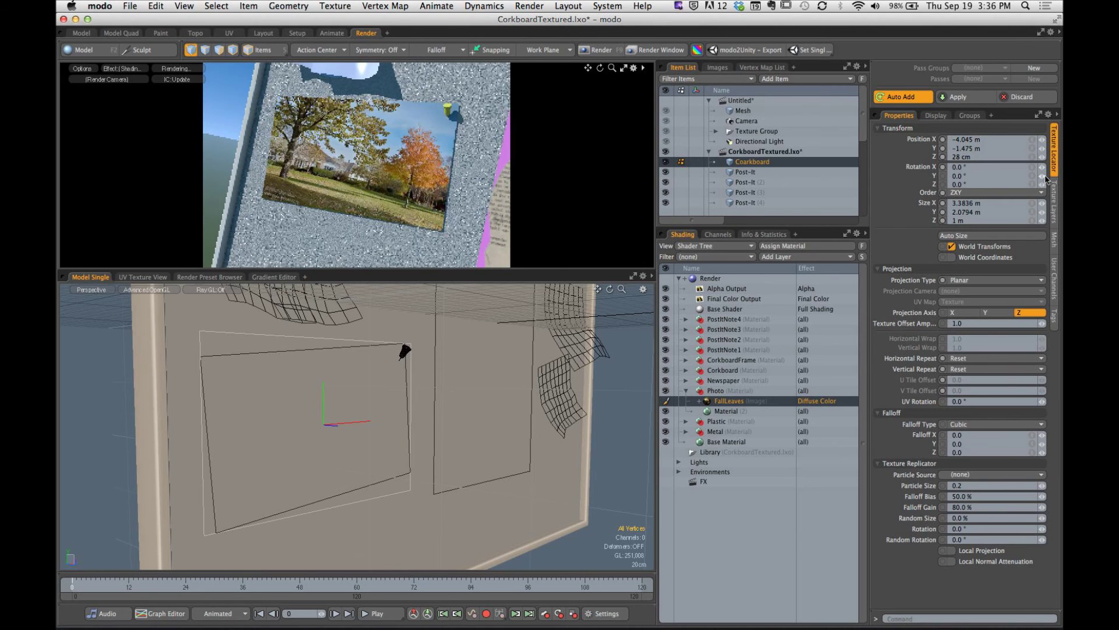
Try out the FallLeaves texture locator's Y and Z rotation, leaving Z at about 40.8°.
mouse_move(1041, 176)
mouse_down()
mouse_move(1017, 176)
mouse_move(1064, 177)
mouse_move(1027, 177)
mouse_move(1047, 181)
mouse_up()
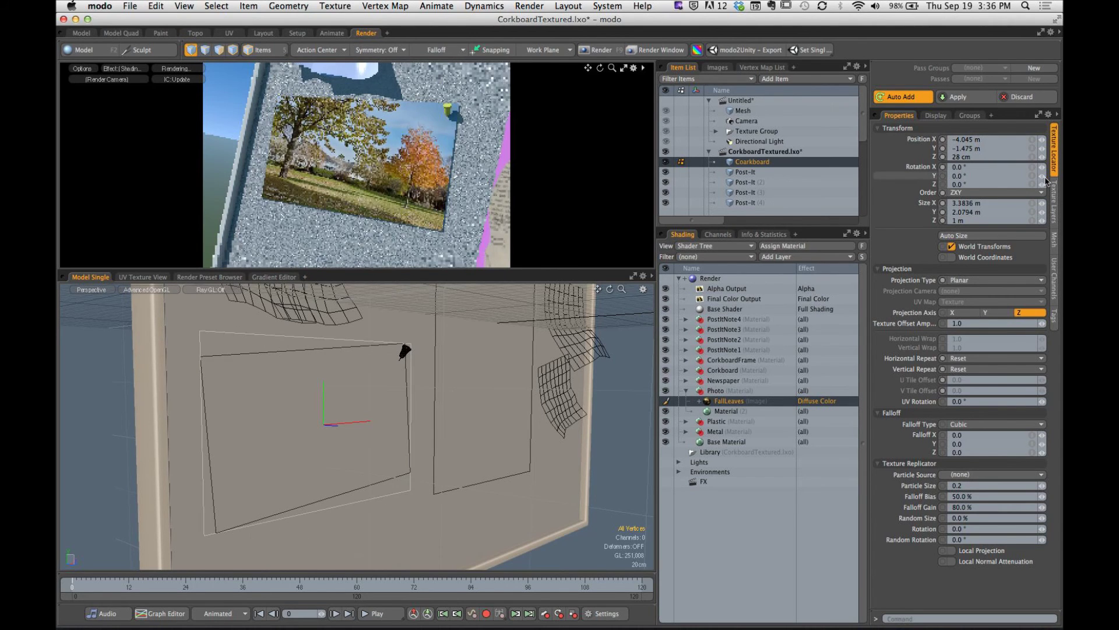
click(1043, 184)
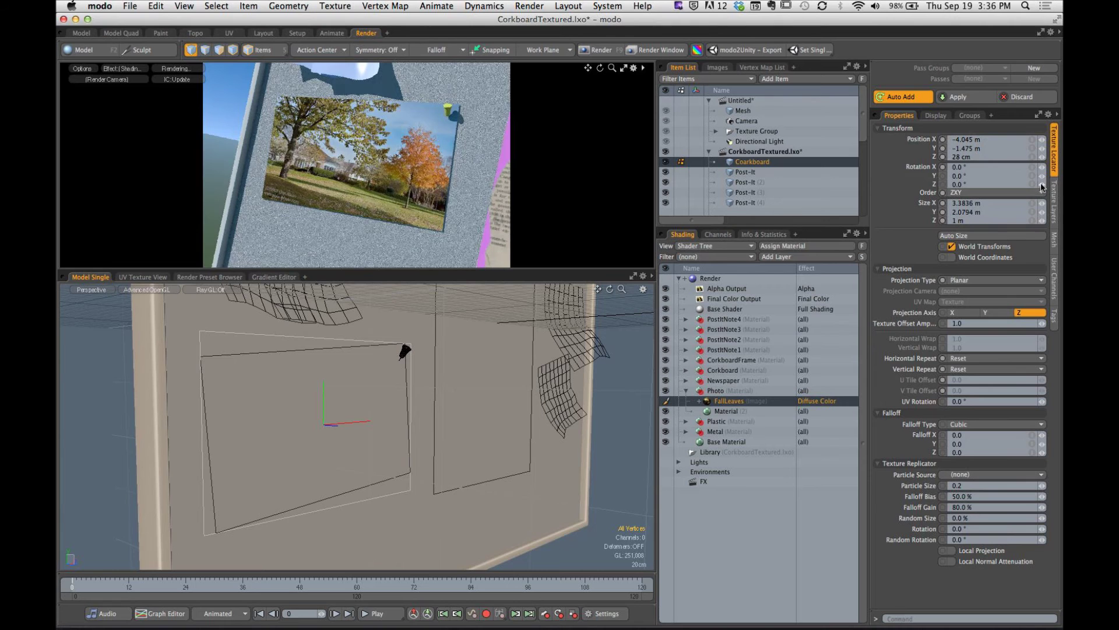
drag(1043, 184, 1029, 184)
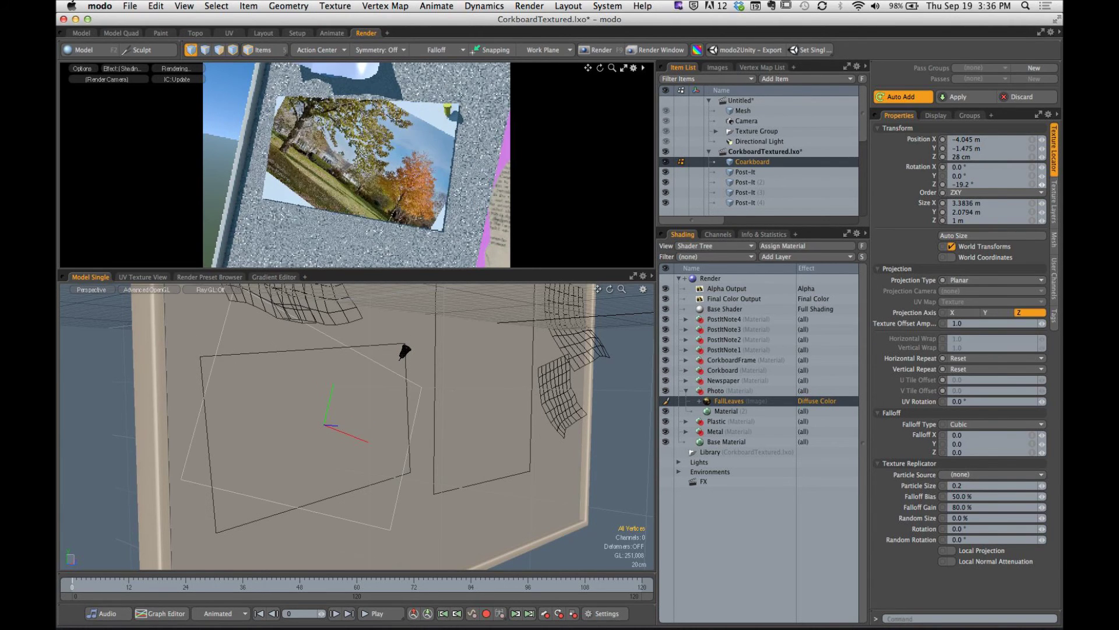
drag(1029, 184, 1030, 184)
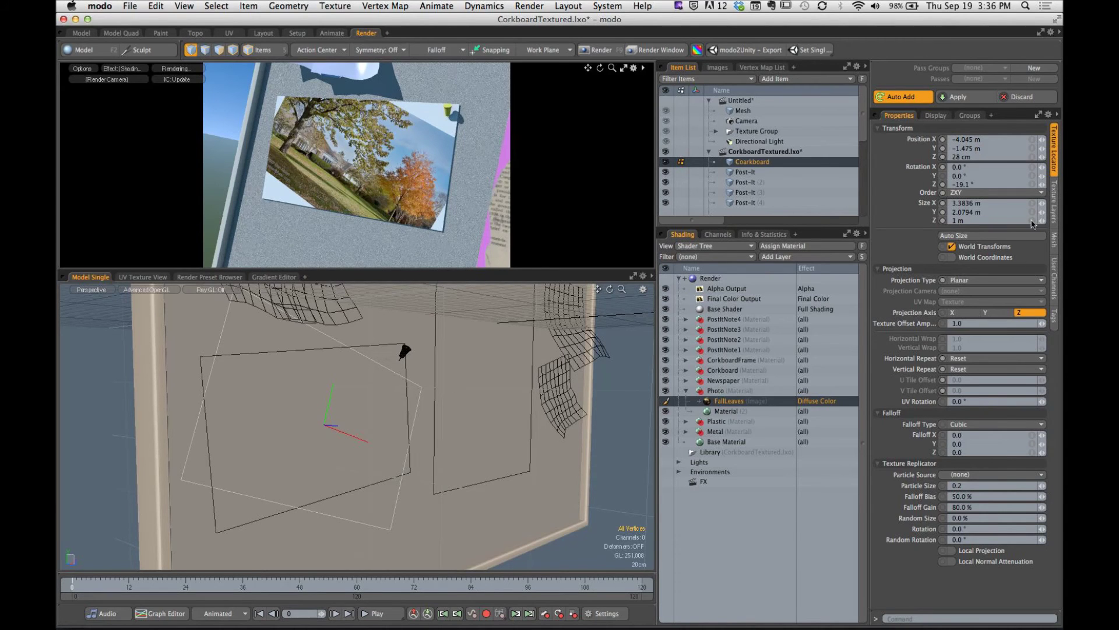
drag(991, 184, 1050, 187)
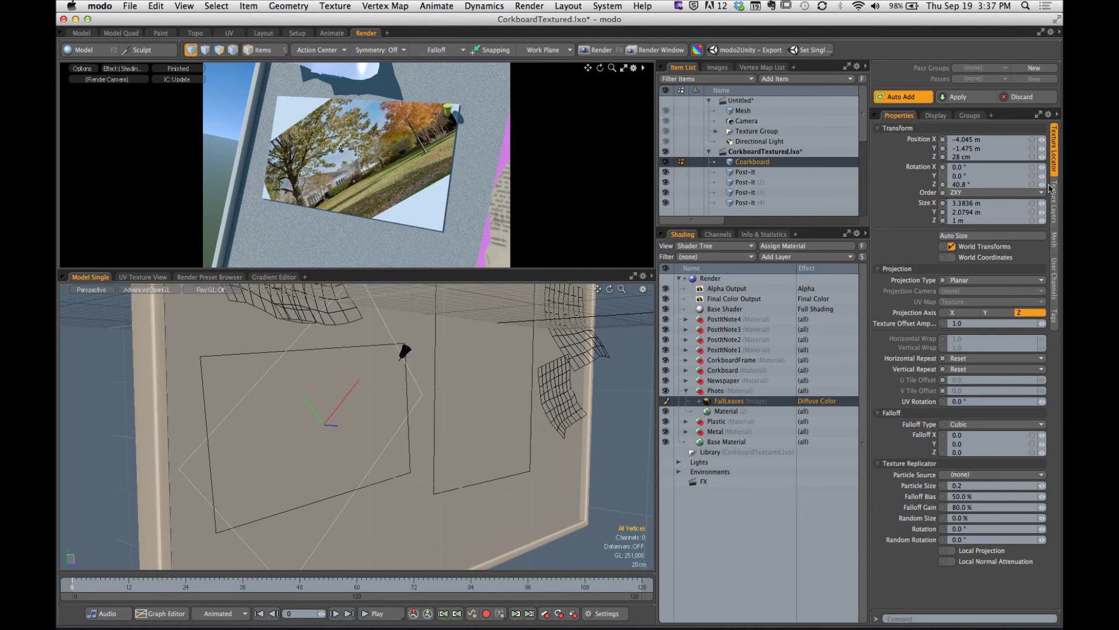
Select the FallLeaves texture locator as an item in the 3D viewport and rotate it about Z to about -28.7°.
click(261, 52)
click(104, 450)
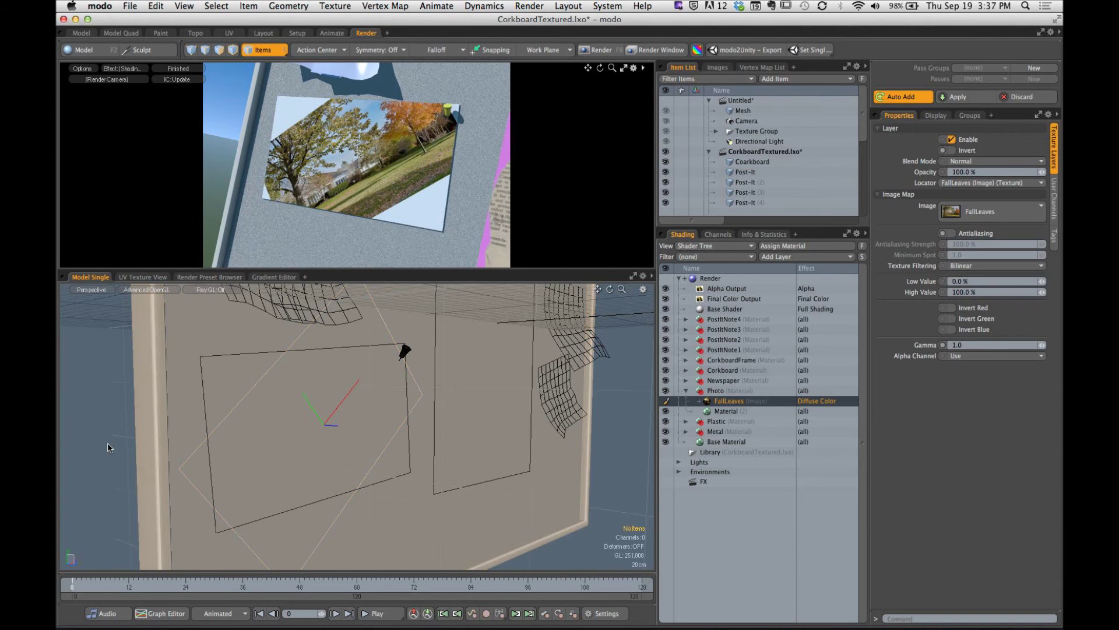
alt+drag(135, 393, 175, 391)
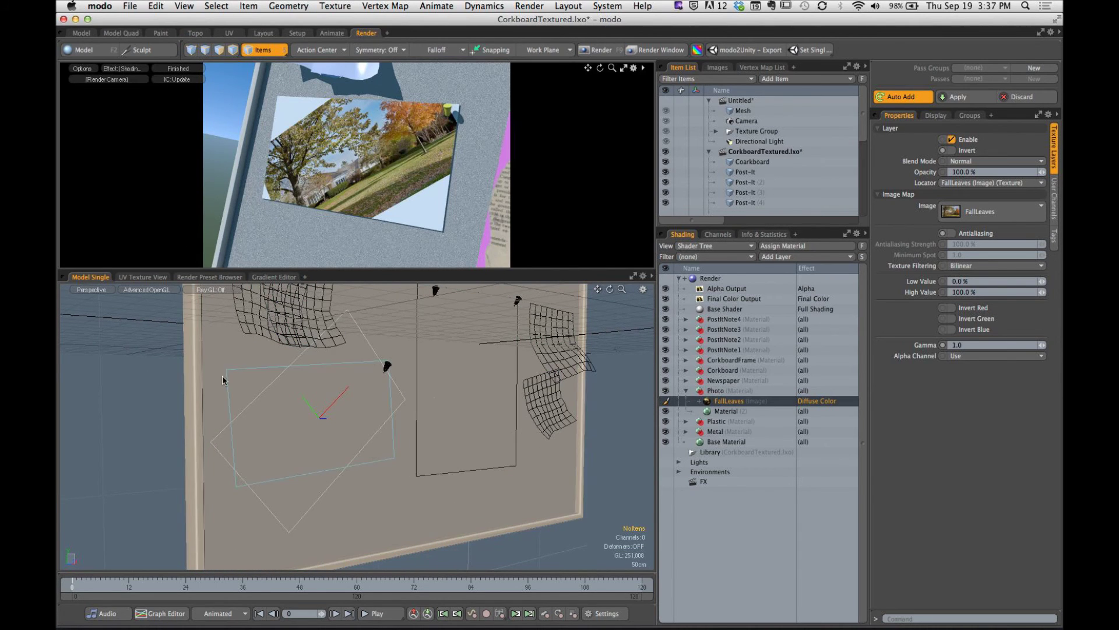
ctrl+alt+drag(195, 376, 214, 411)
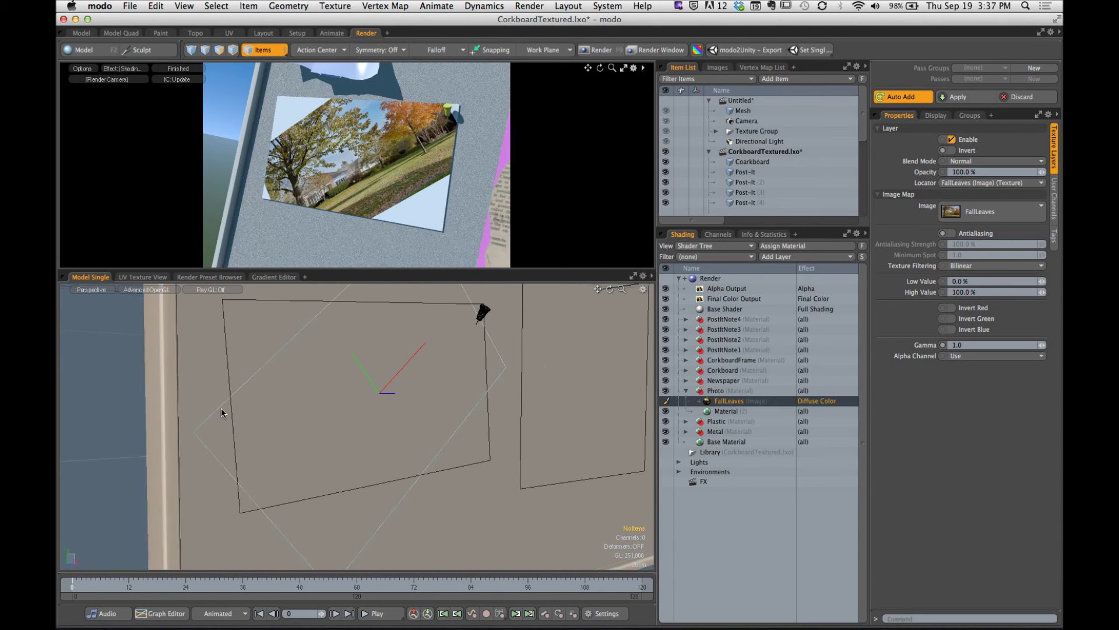
click(219, 408)
alt+drag(281, 403, 346, 415)
key(e)
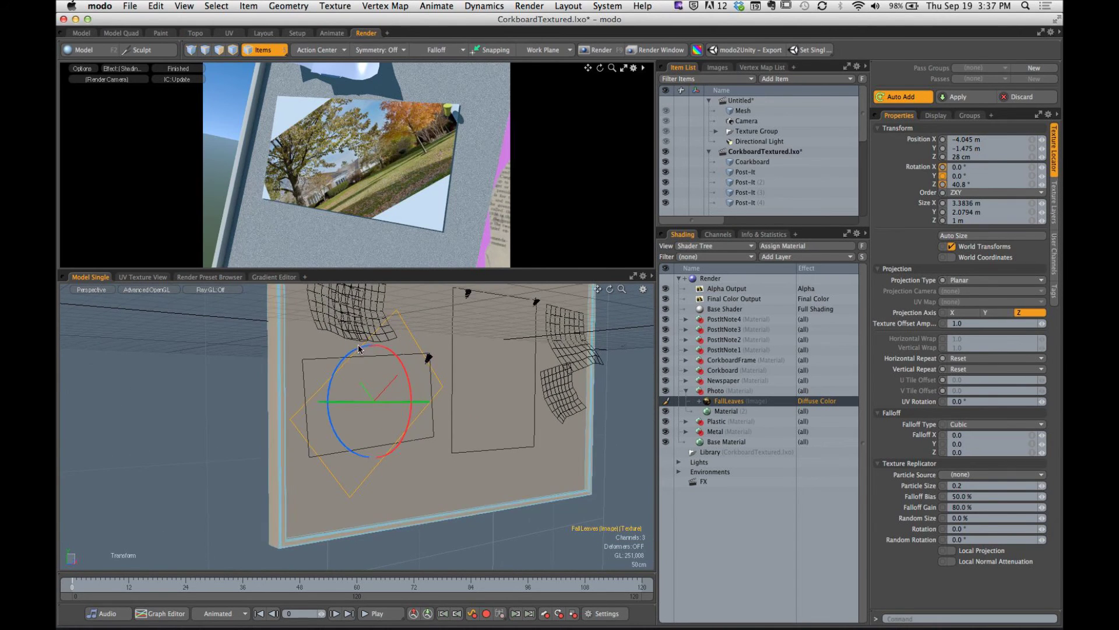
alt+drag(348, 359, 378, 379)
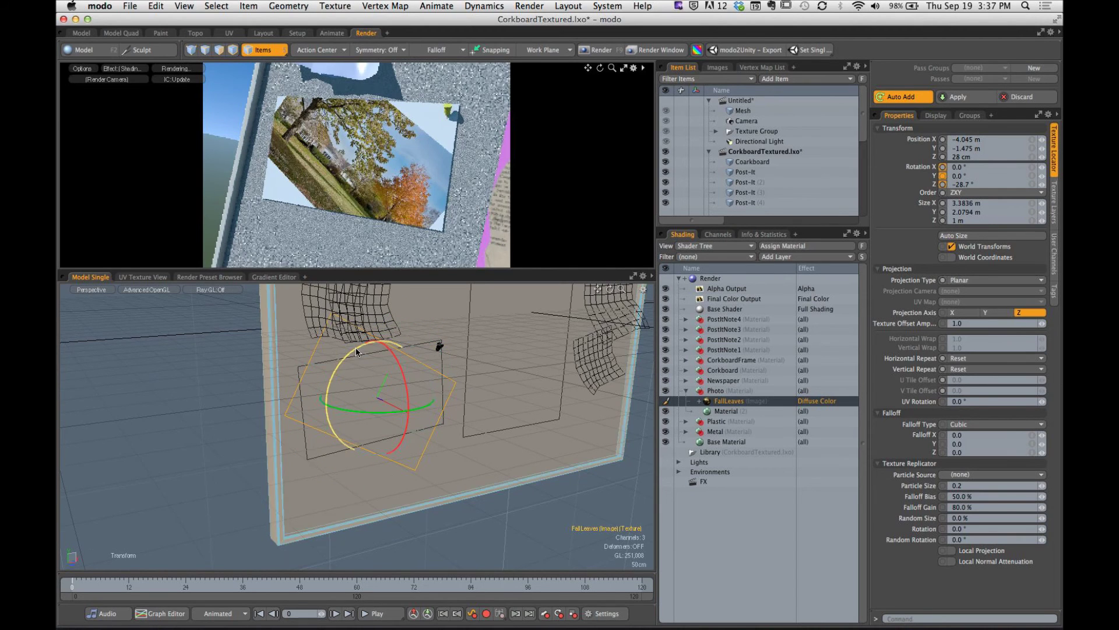
Reselect the FallLeaves locator, rotate it to about 3.94° on Z, and move it to about X -3.985 m, Y -1.565 m.
click(355, 366)
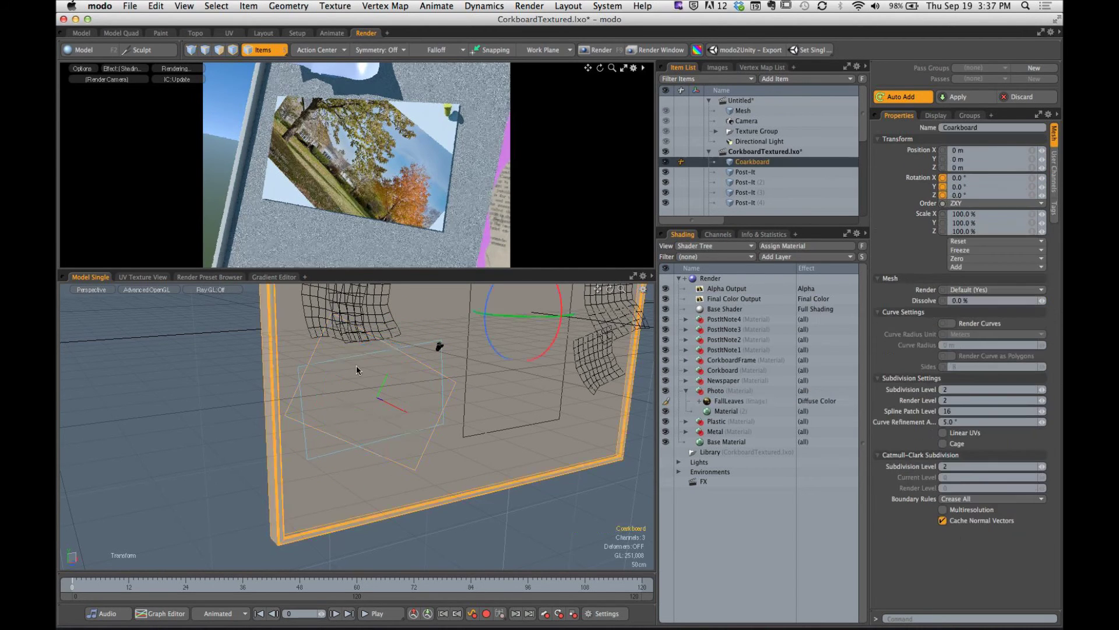
click(306, 453)
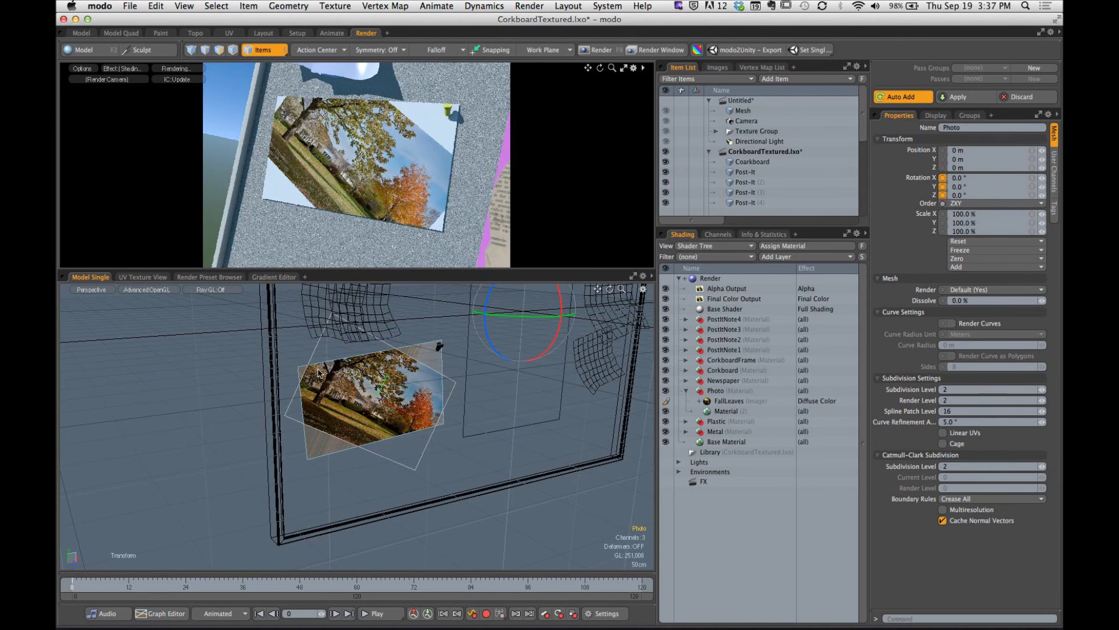
click(358, 372)
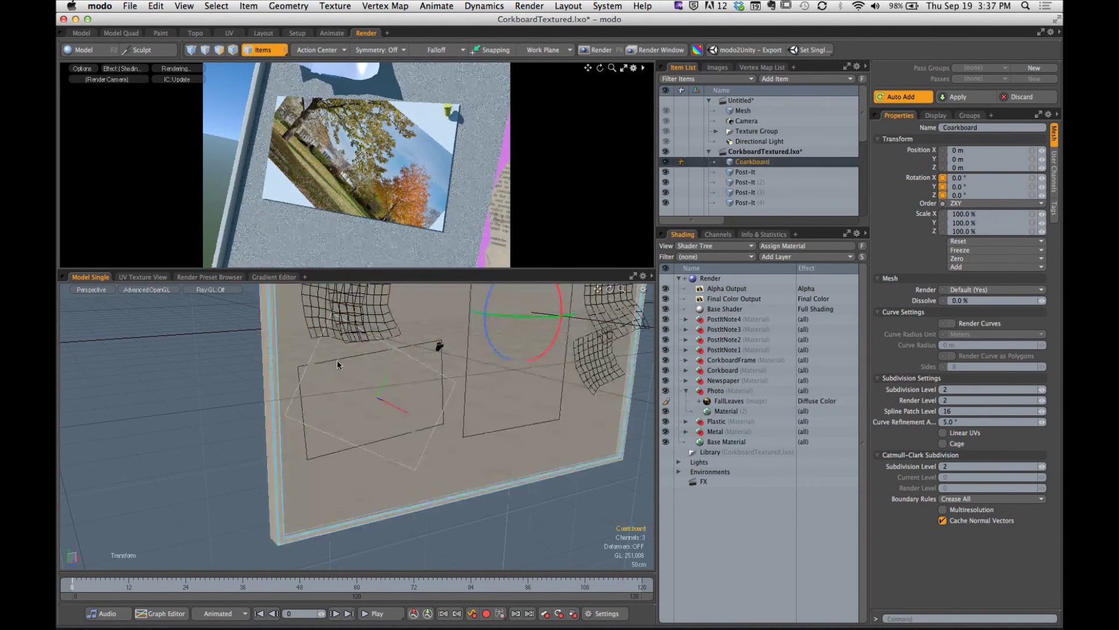
click(314, 358)
click(313, 359)
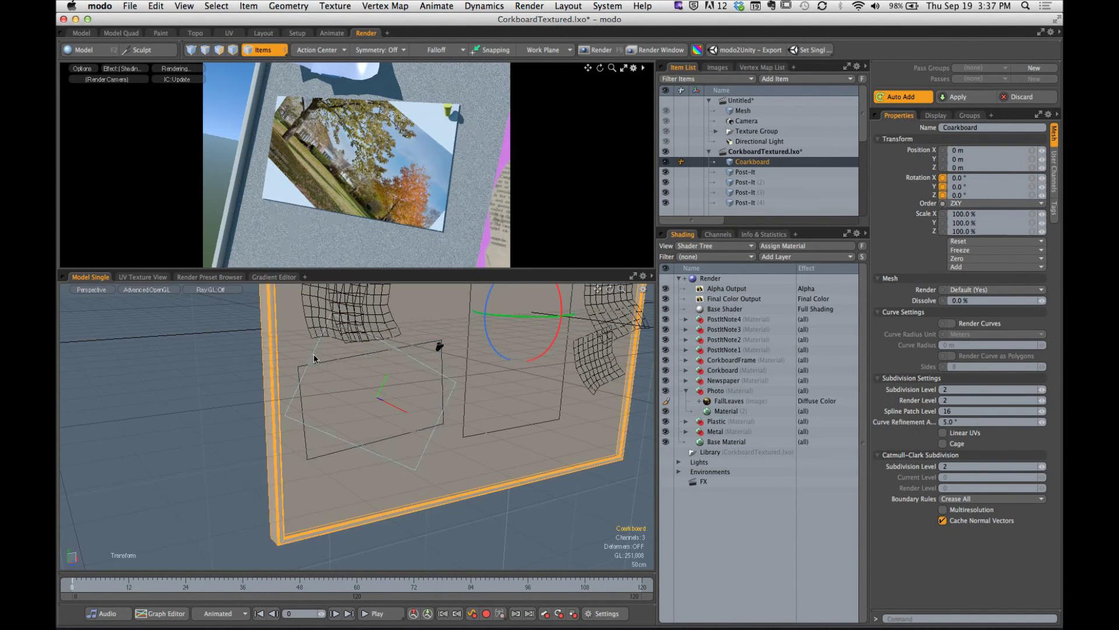
click(314, 359)
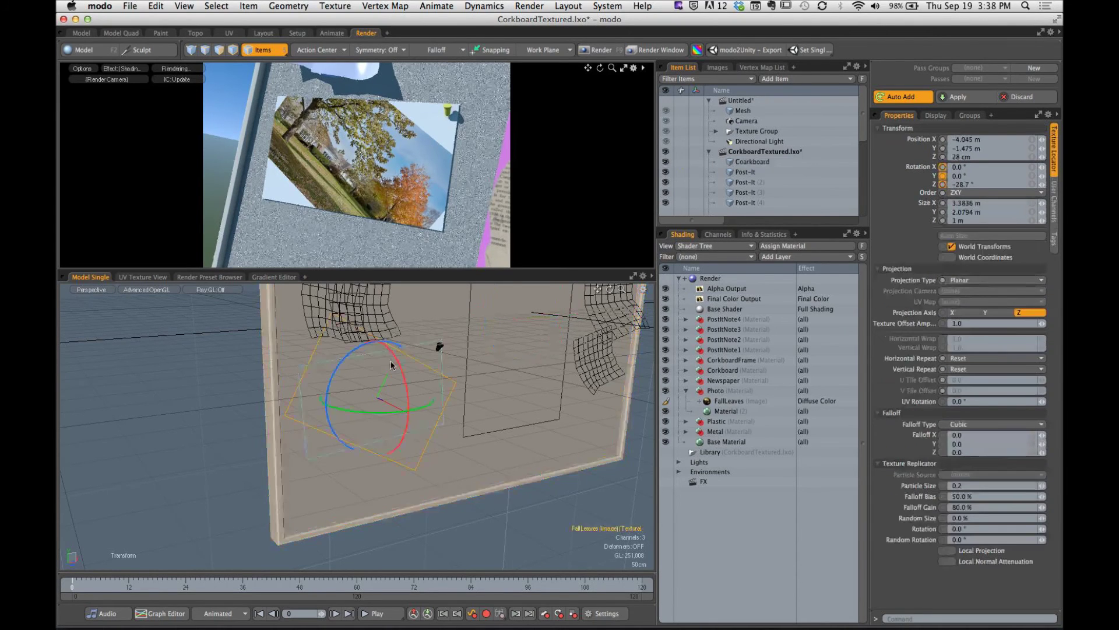
drag(348, 358, 339, 443)
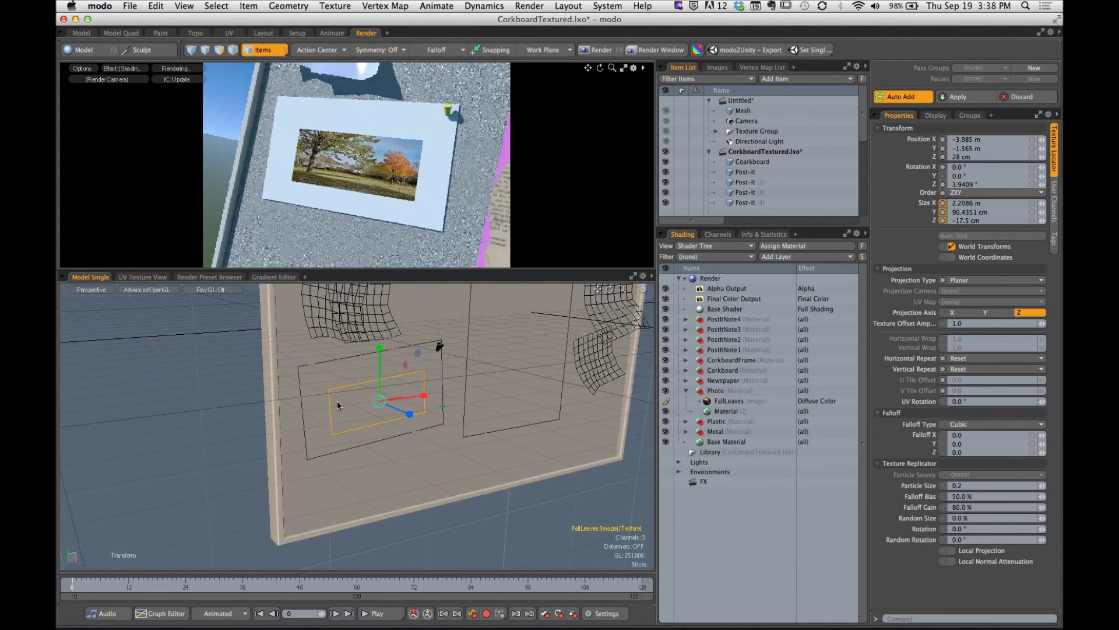
key(super+z)
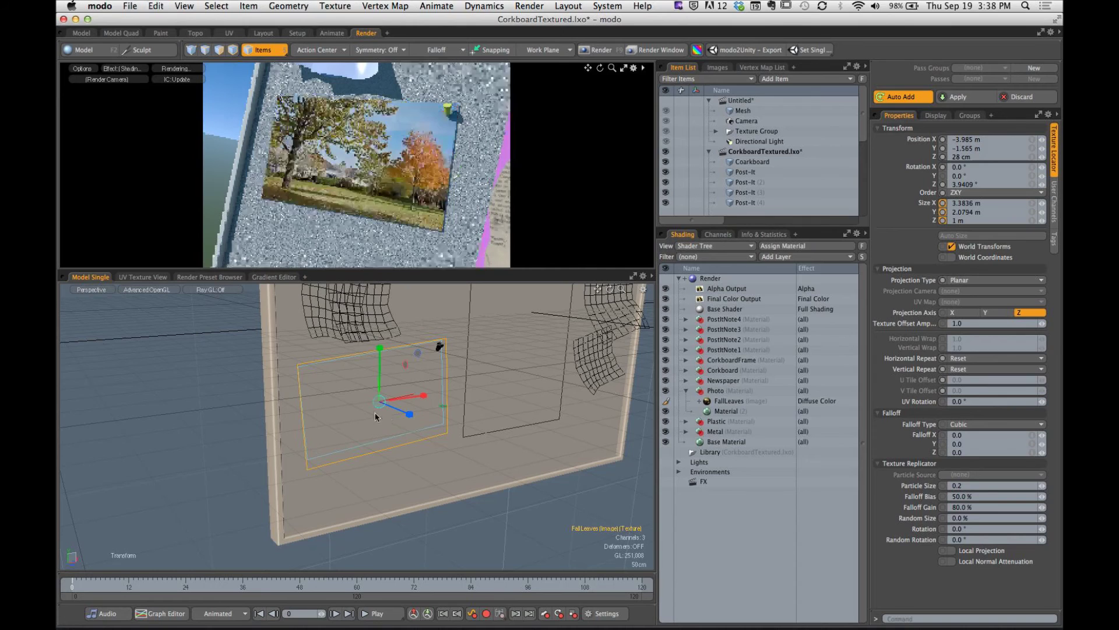
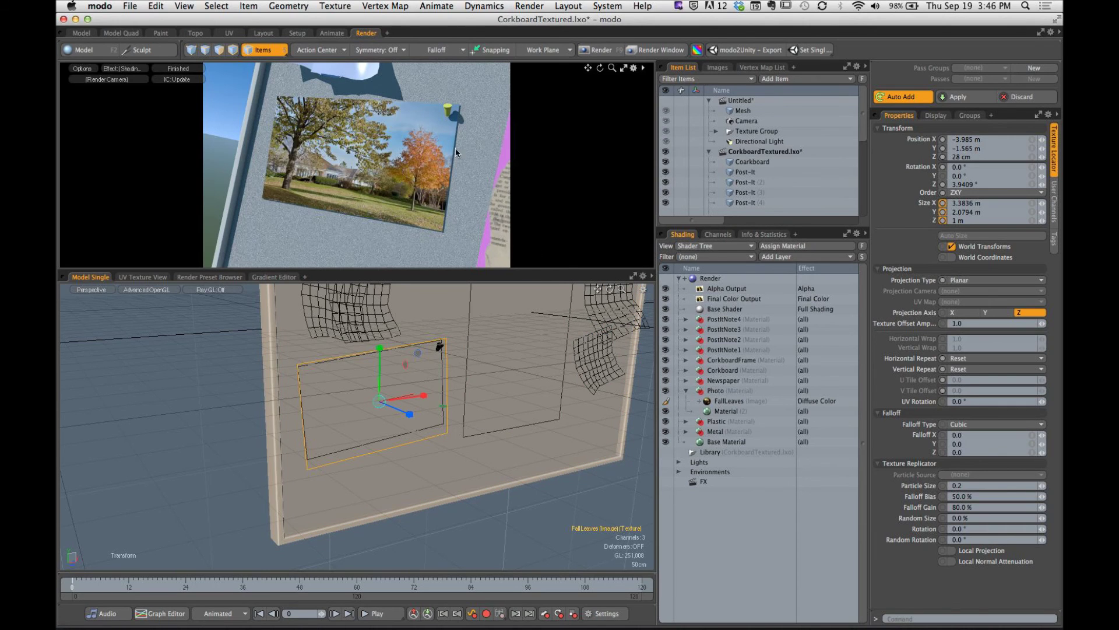
Frame the sticky note above the photo in the maximized render preview, then select and expand its PostItNote4 material group.
alt+drag(466, 348, 501, 350)
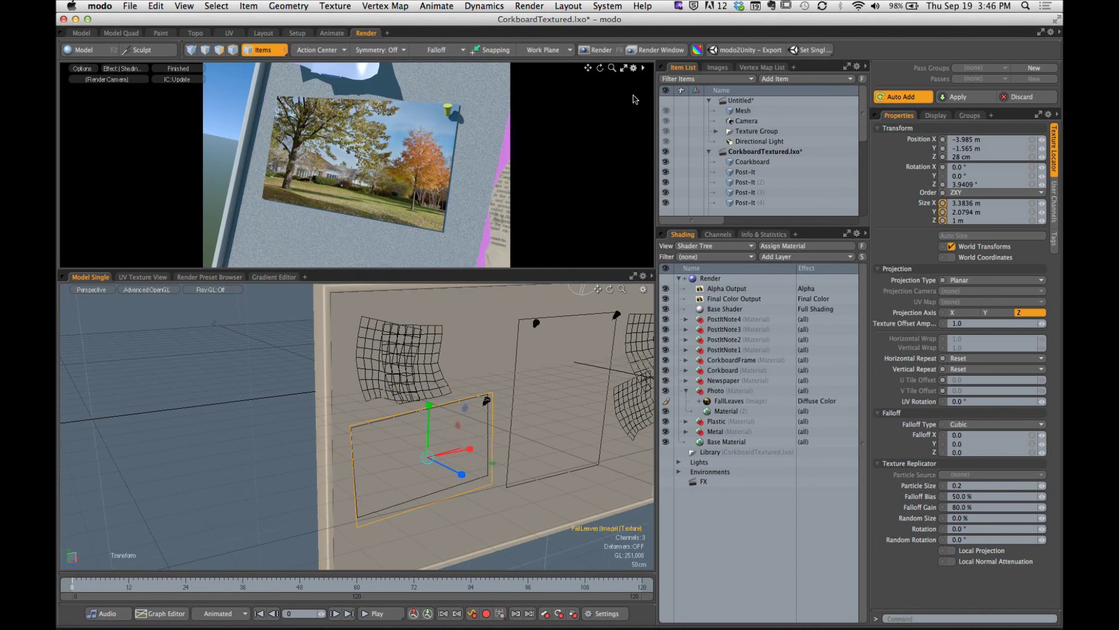
click(624, 69)
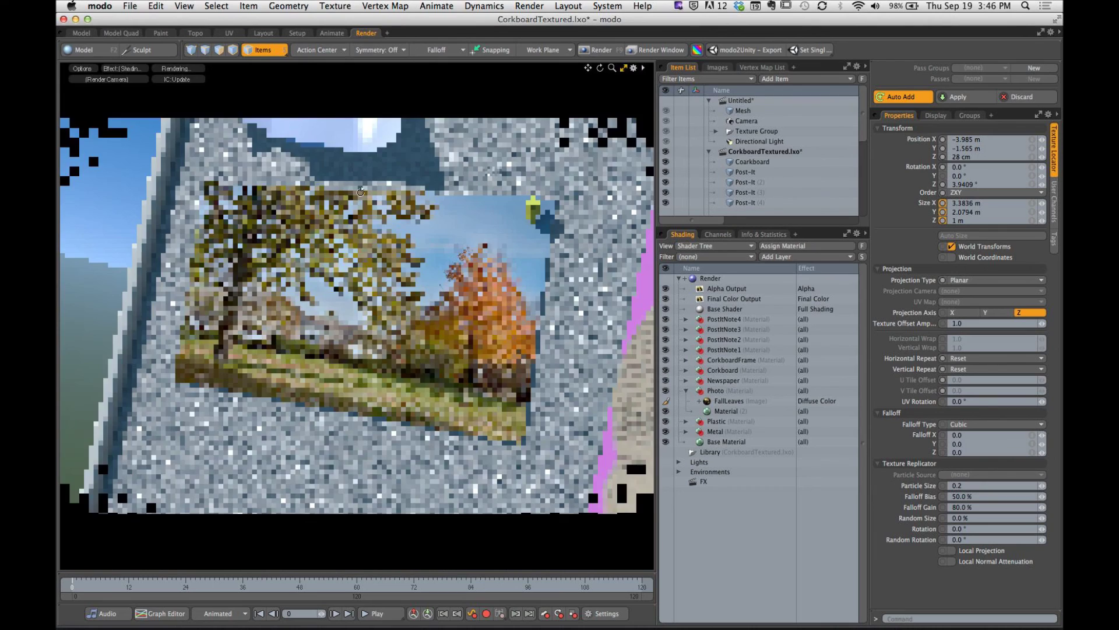
alt+drag(562, 124, 374, 390)
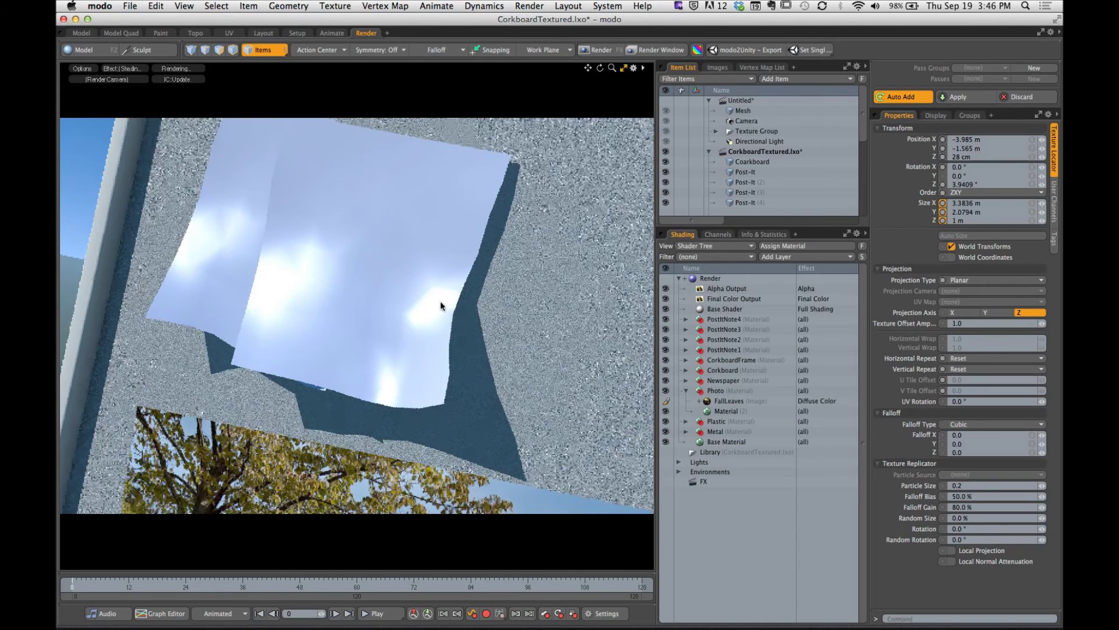
right_click(385, 232)
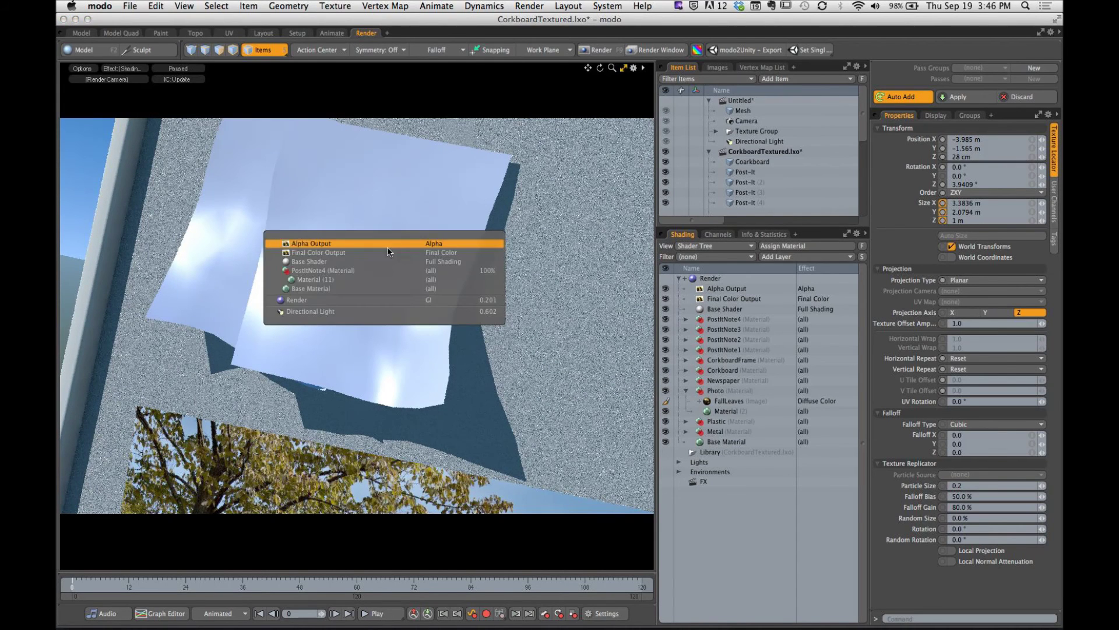
click(384, 271)
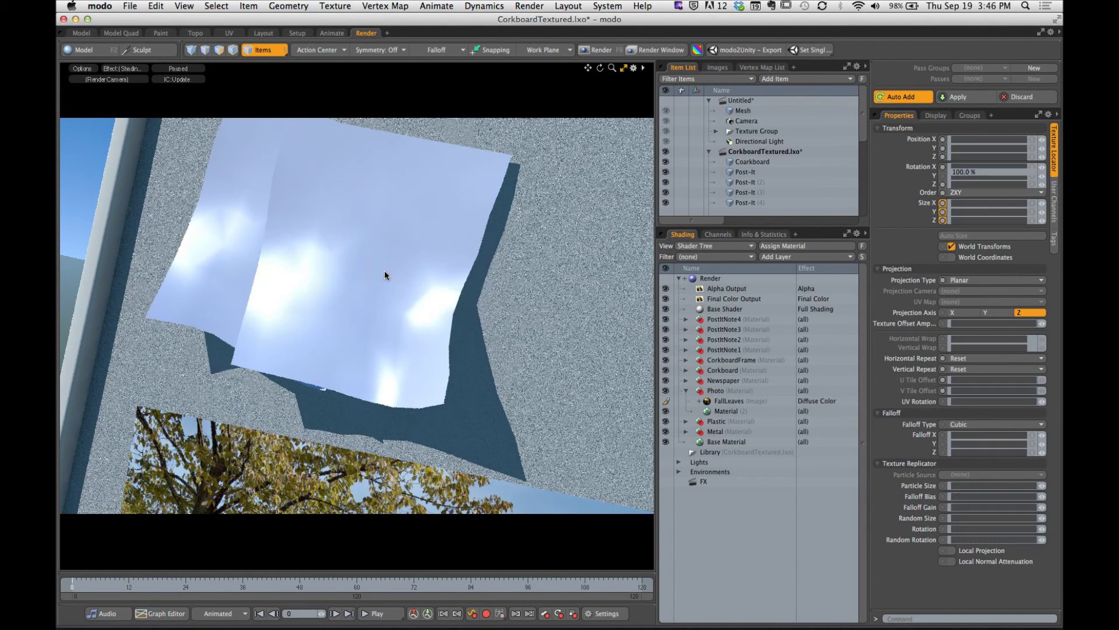
click(685, 320)
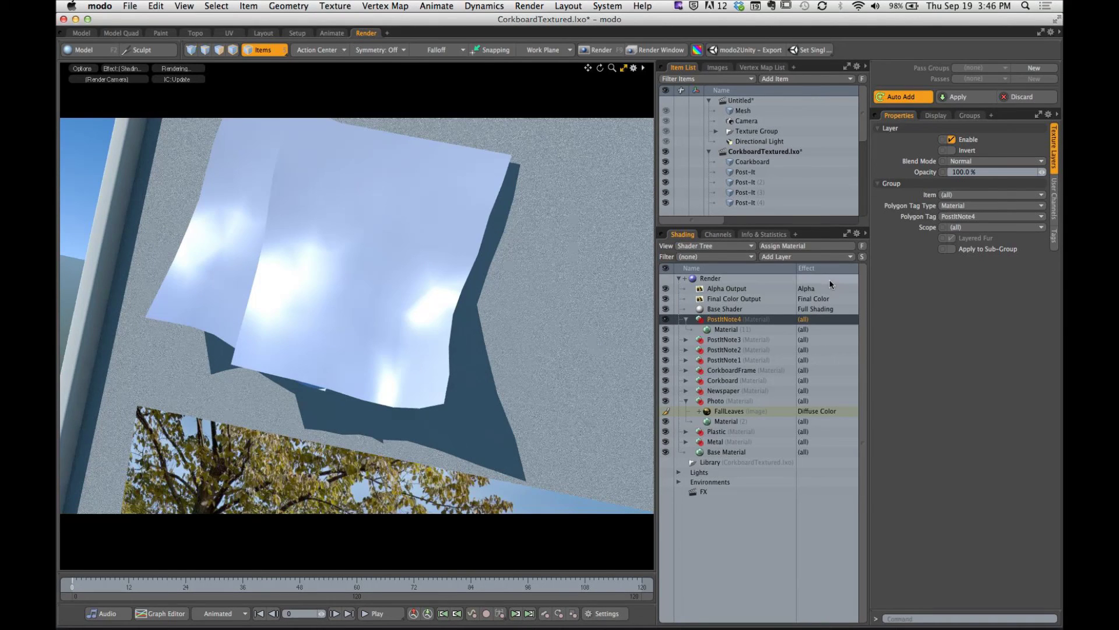
Add PostItNote1.png from the CORK_BOARD_TEACHING_MATERIALS folder as an image map layer in the PostItNote4 material group.
click(794, 258)
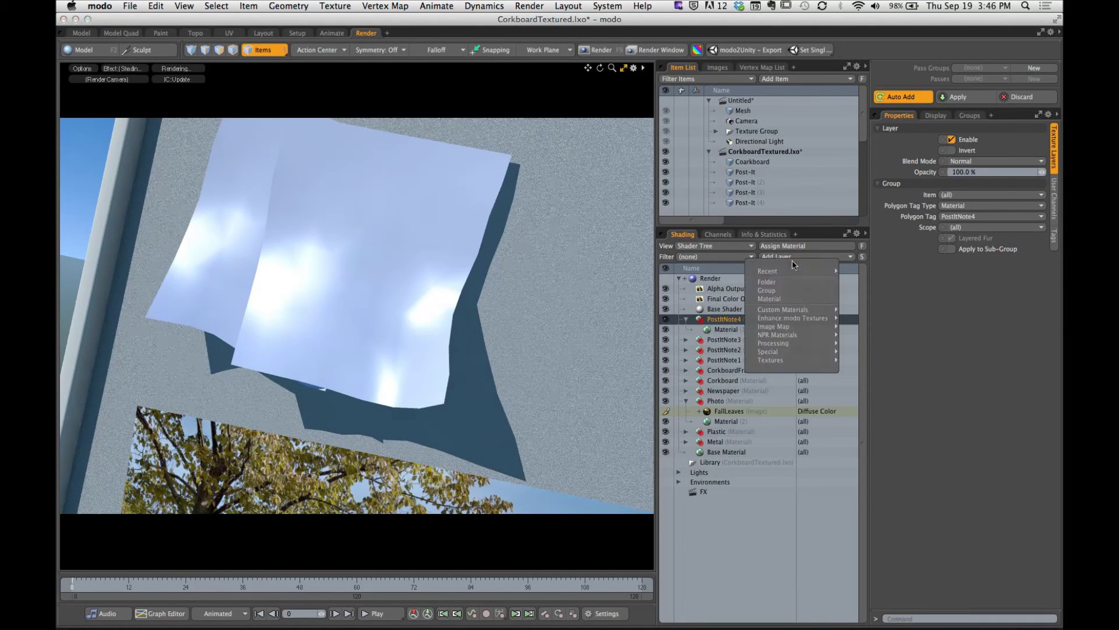
mouse_move(783, 327)
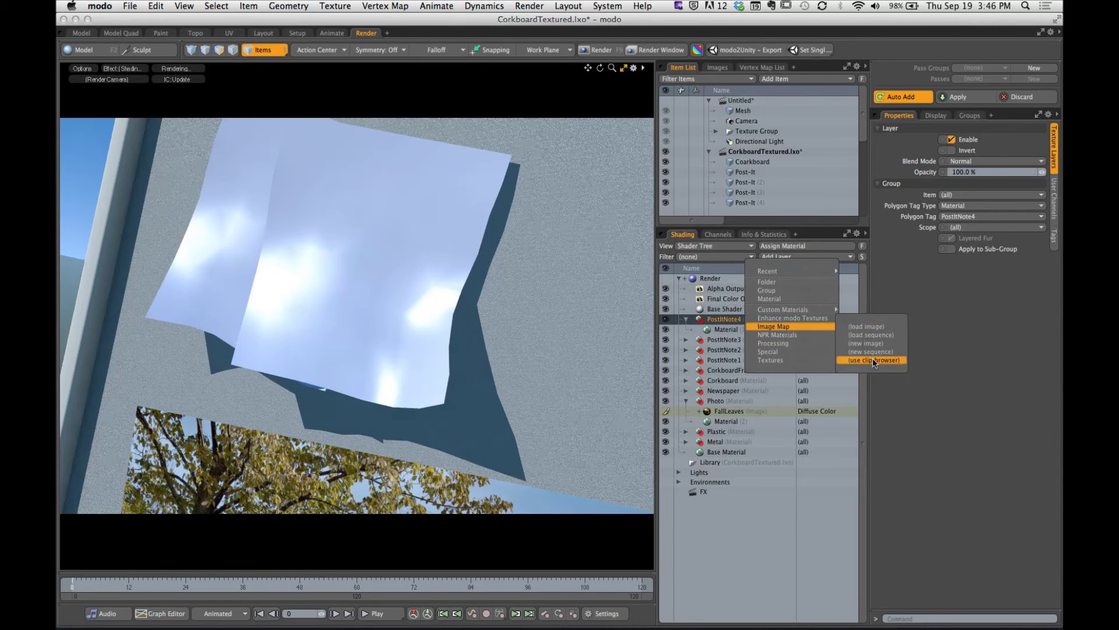
click(868, 326)
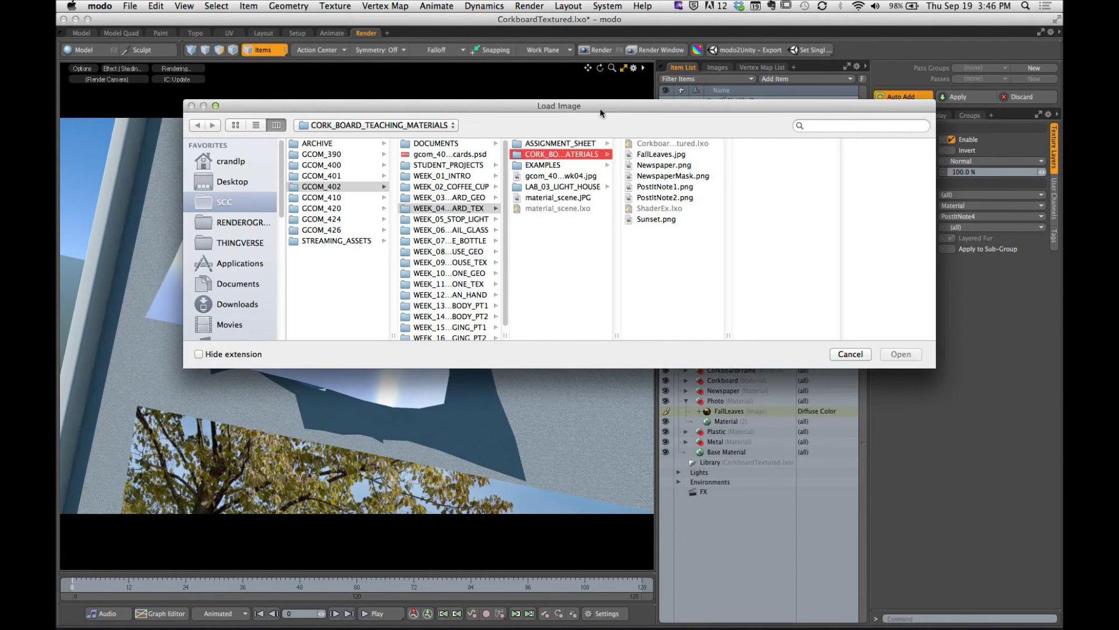
drag(600, 113, 598, 114)
click(663, 187)
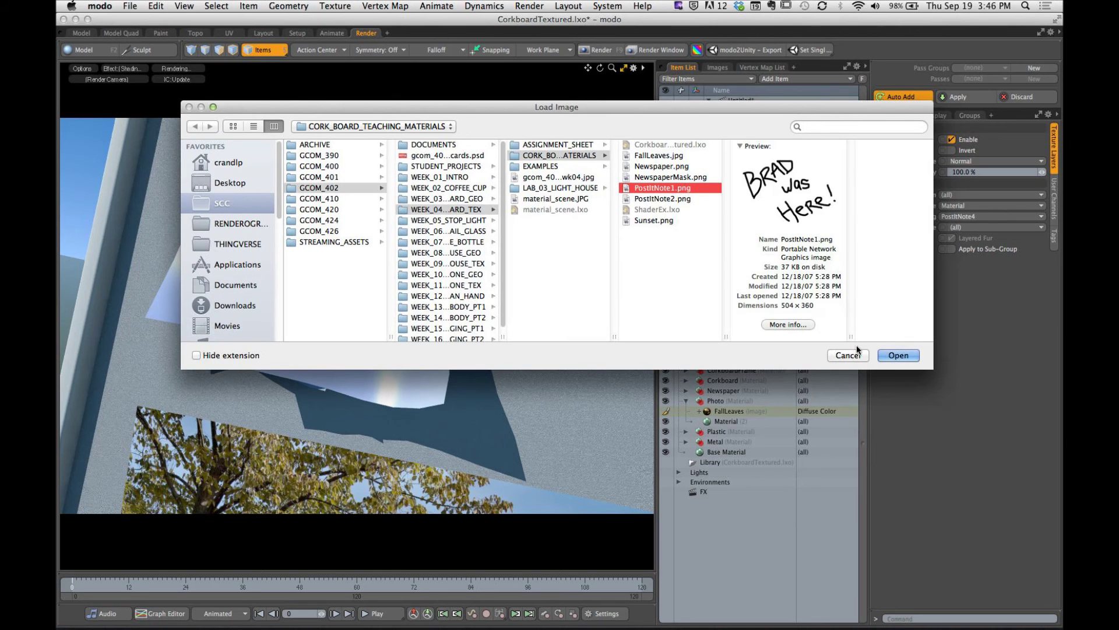
click(899, 355)
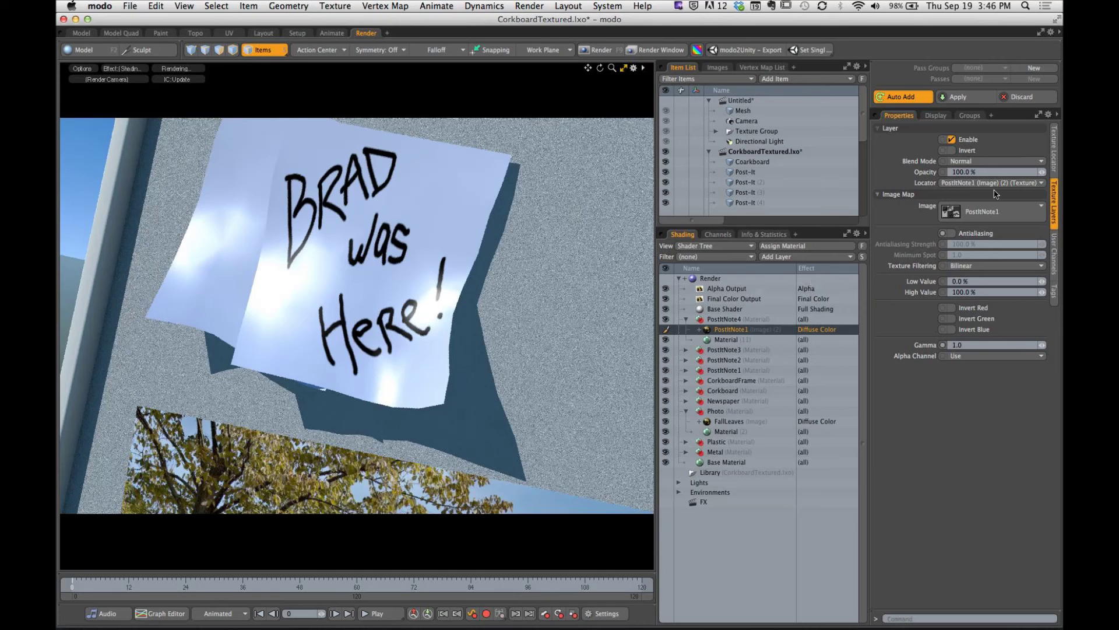
Set the PostItNote1 texture locator to Planar projection with its horizontal and vertical repeat both set to Reset.
click(1055, 172)
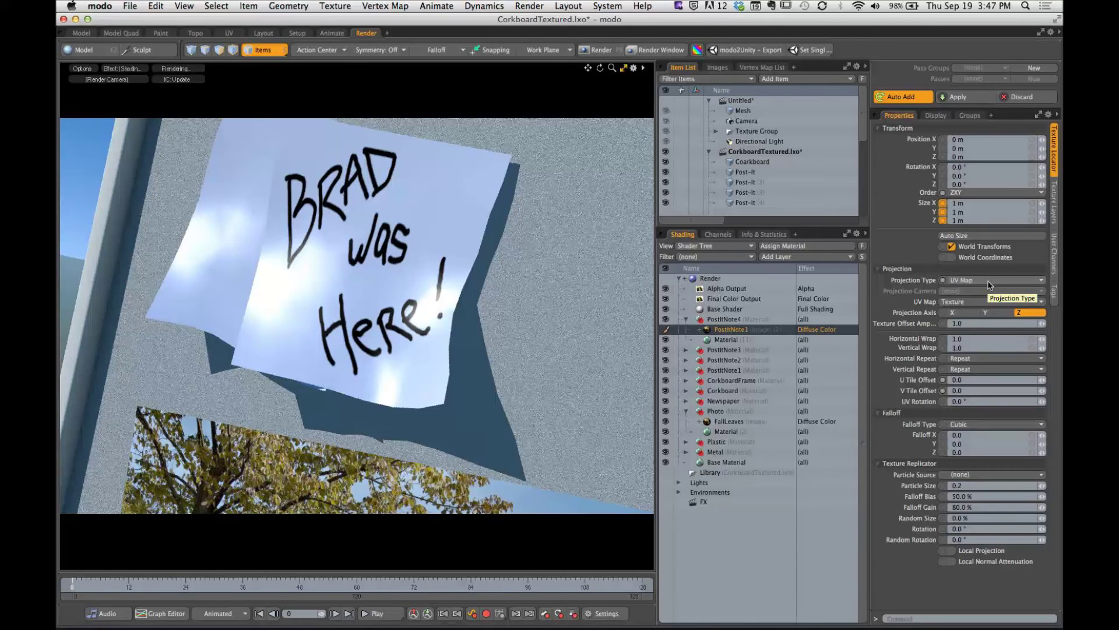
click(989, 283)
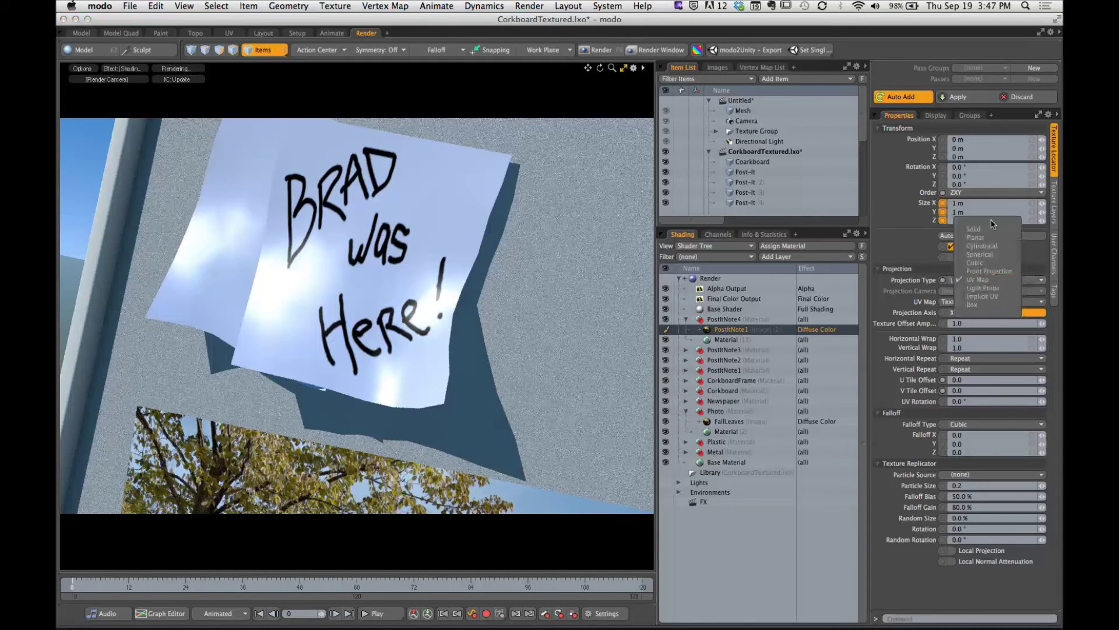
click(985, 238)
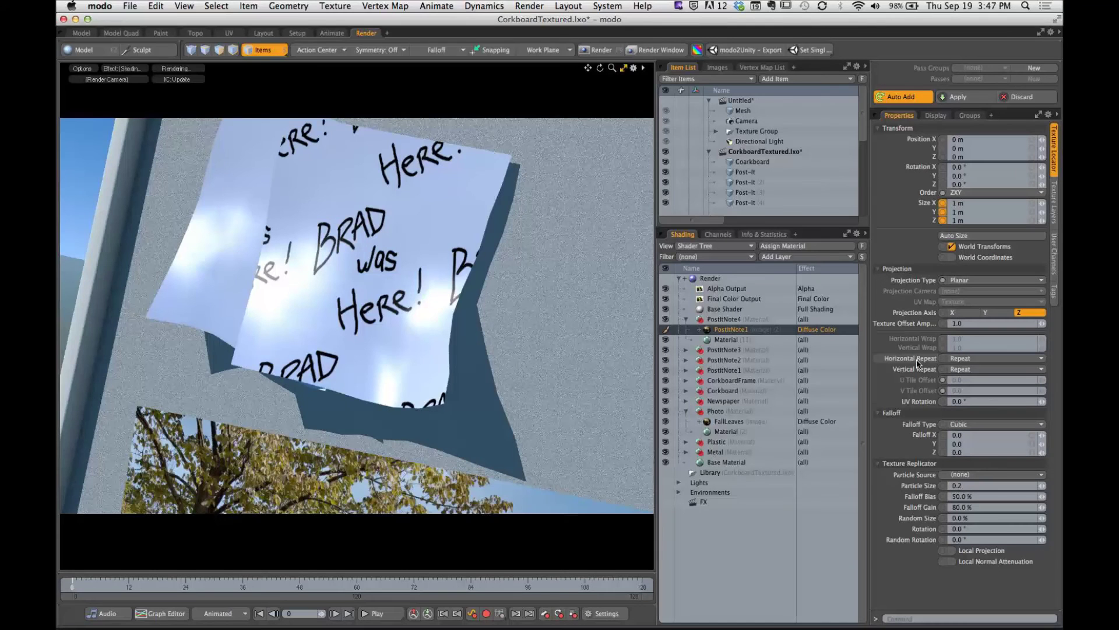
click(965, 356)
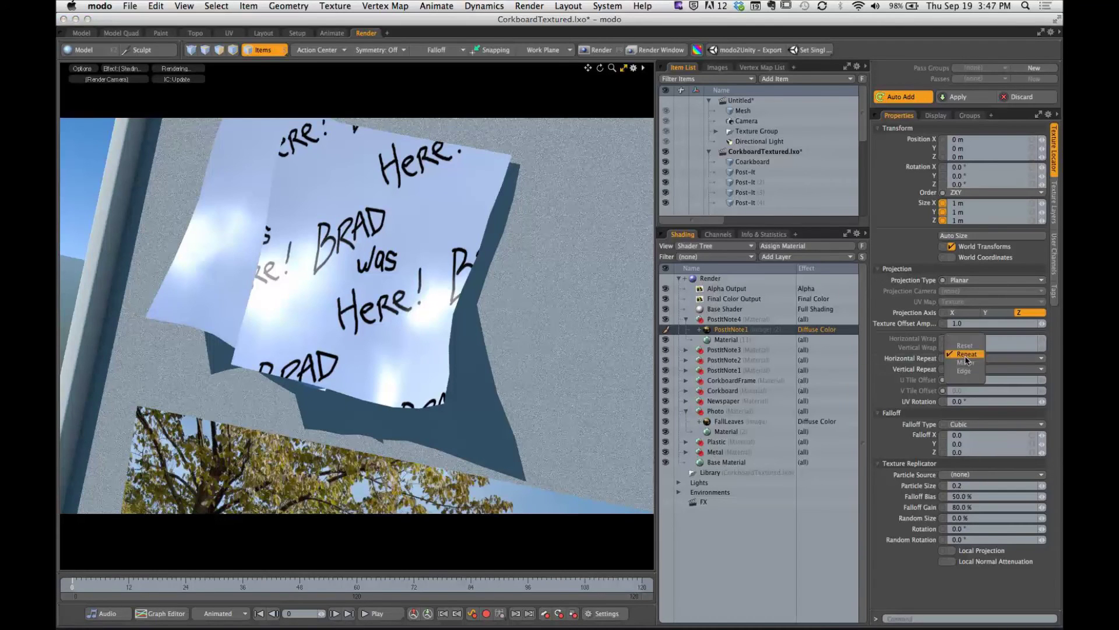
click(965, 347)
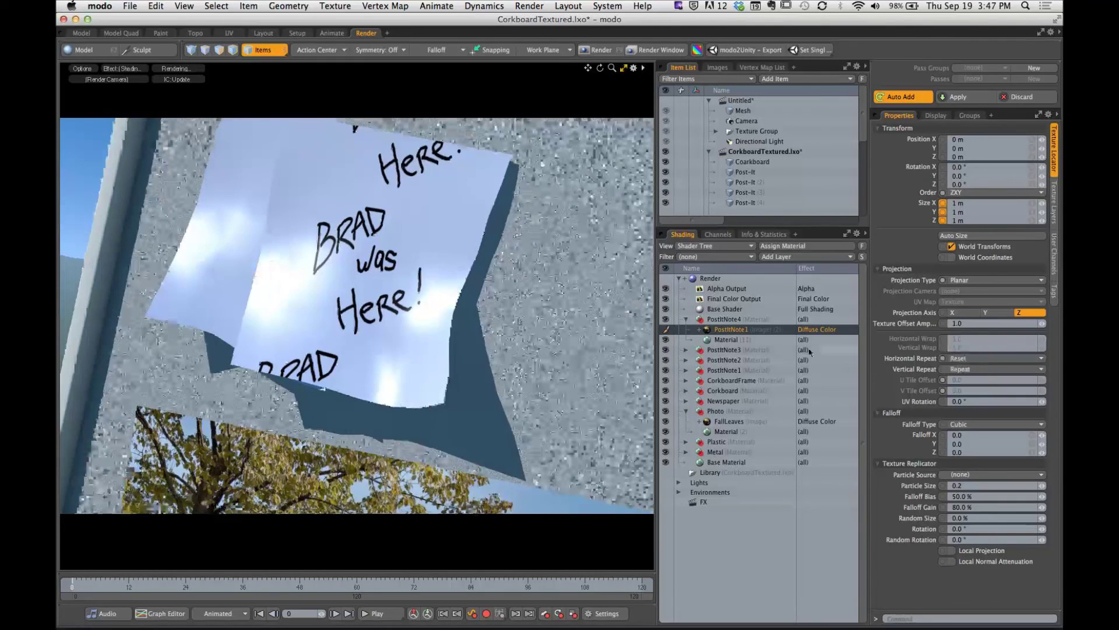
click(961, 369)
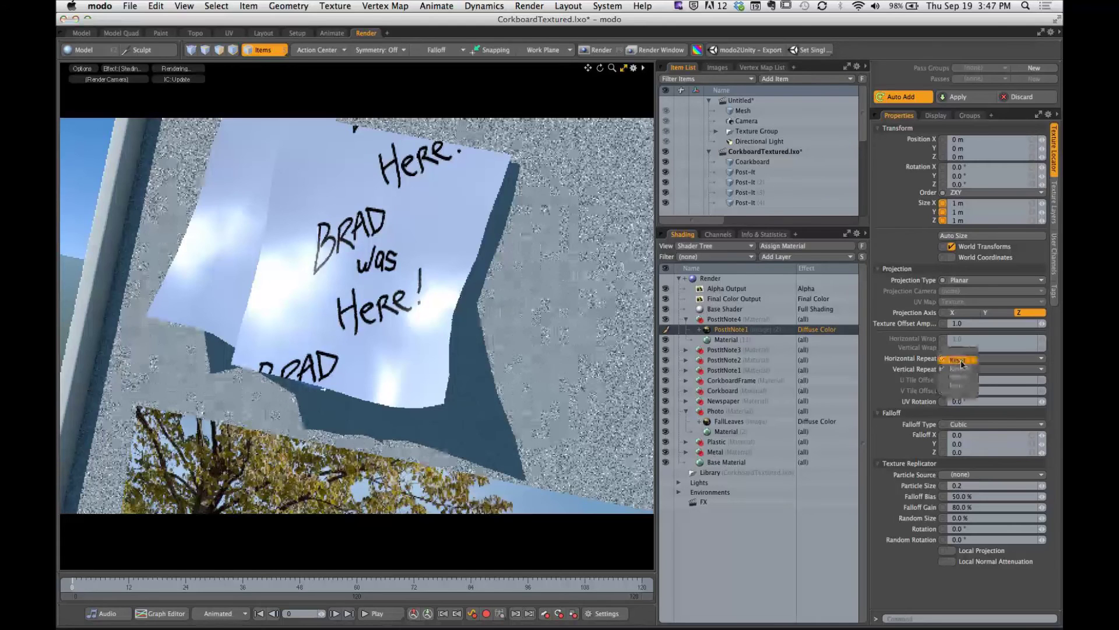
click(961, 361)
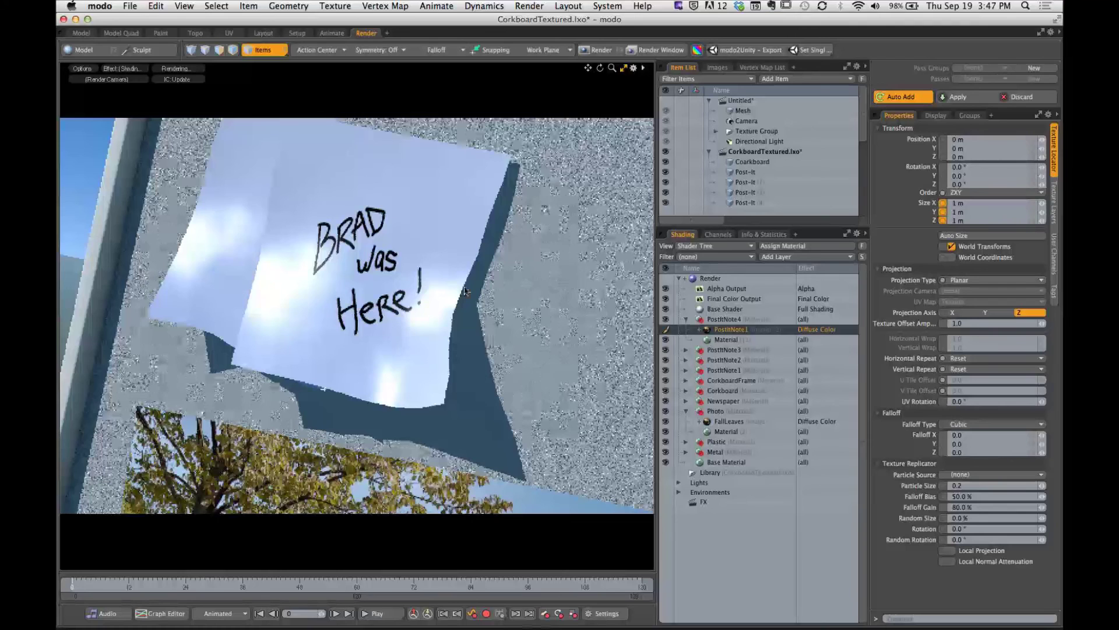
Auto-size the PostItNote1 texture locator and rotate it to -24.5° about Z.
click(995, 237)
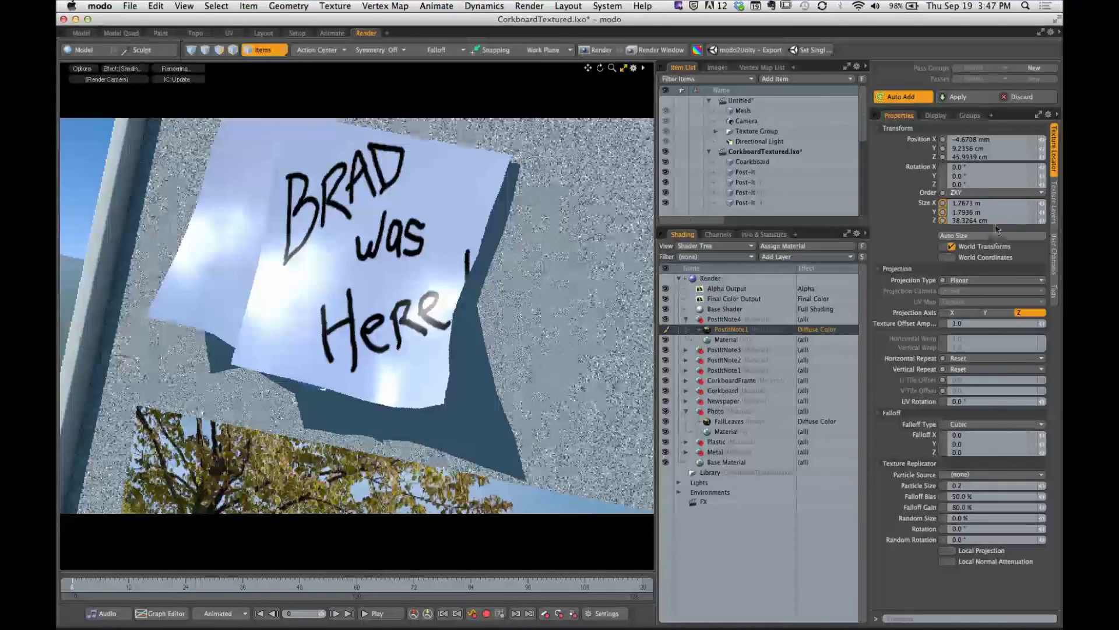
drag(1043, 188, 1019, 188)
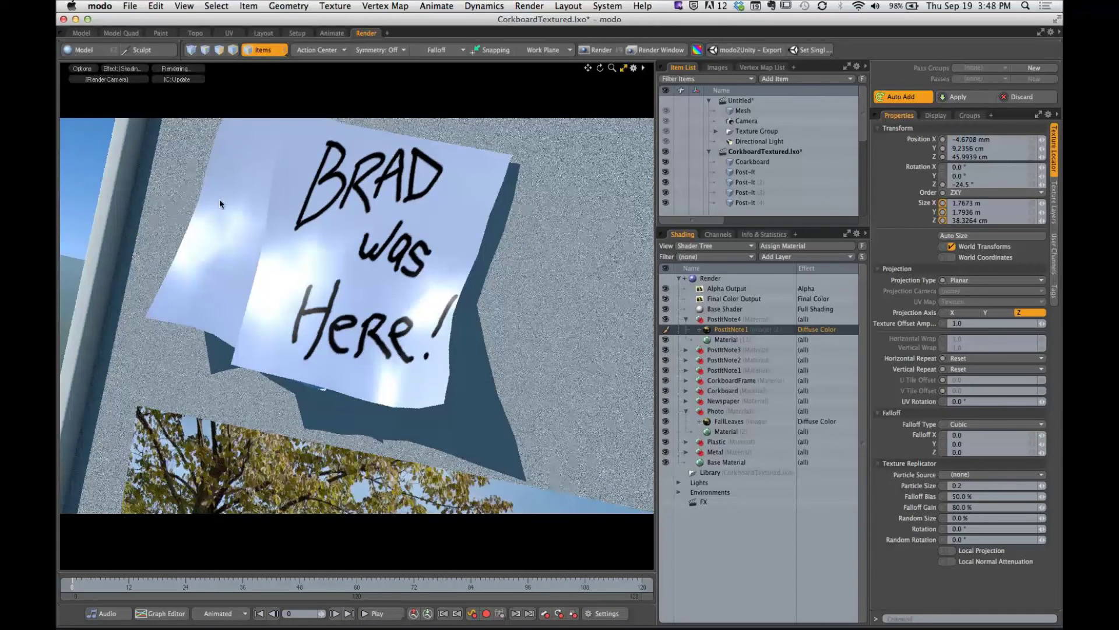
Pick the PostItNote3 material group from the note behind and add PostItNote2.png to it as an image map layer.
click(212, 213)
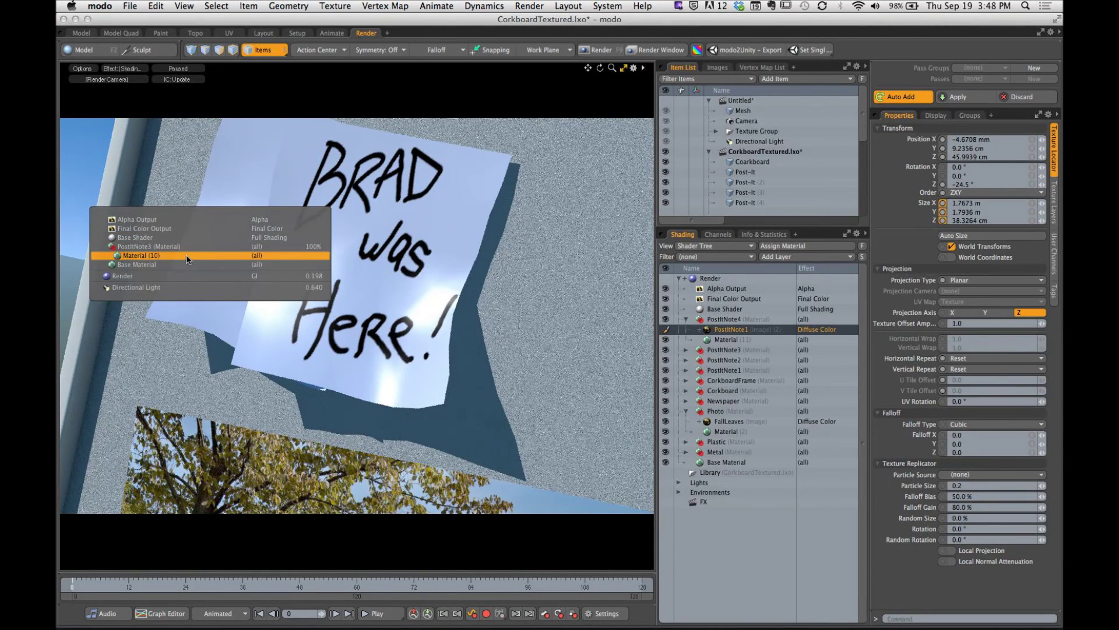
click(169, 246)
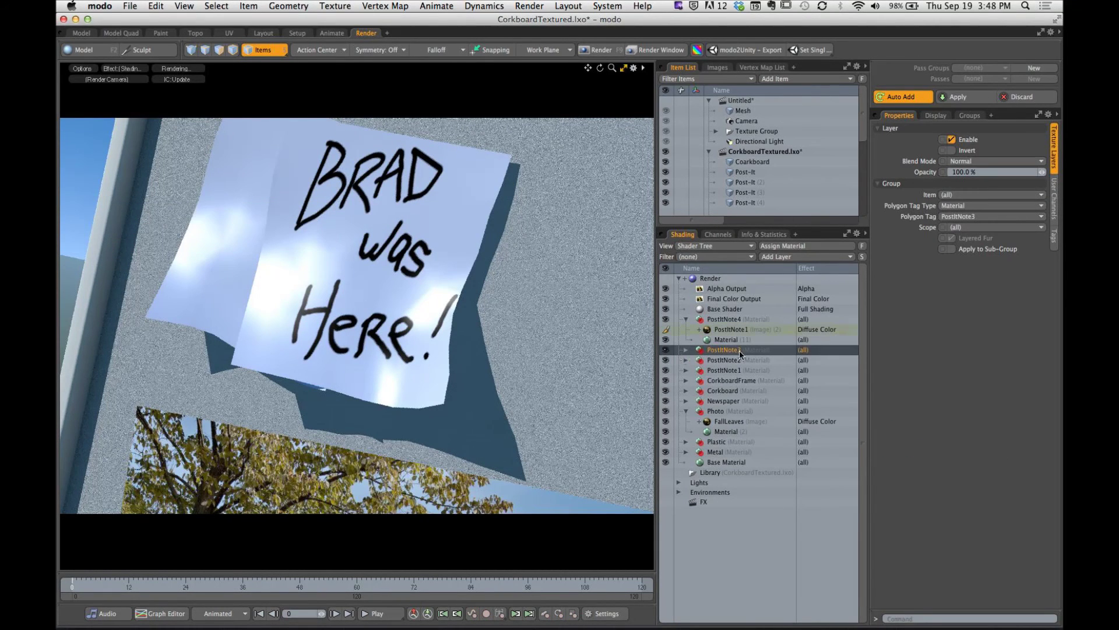
click(686, 350)
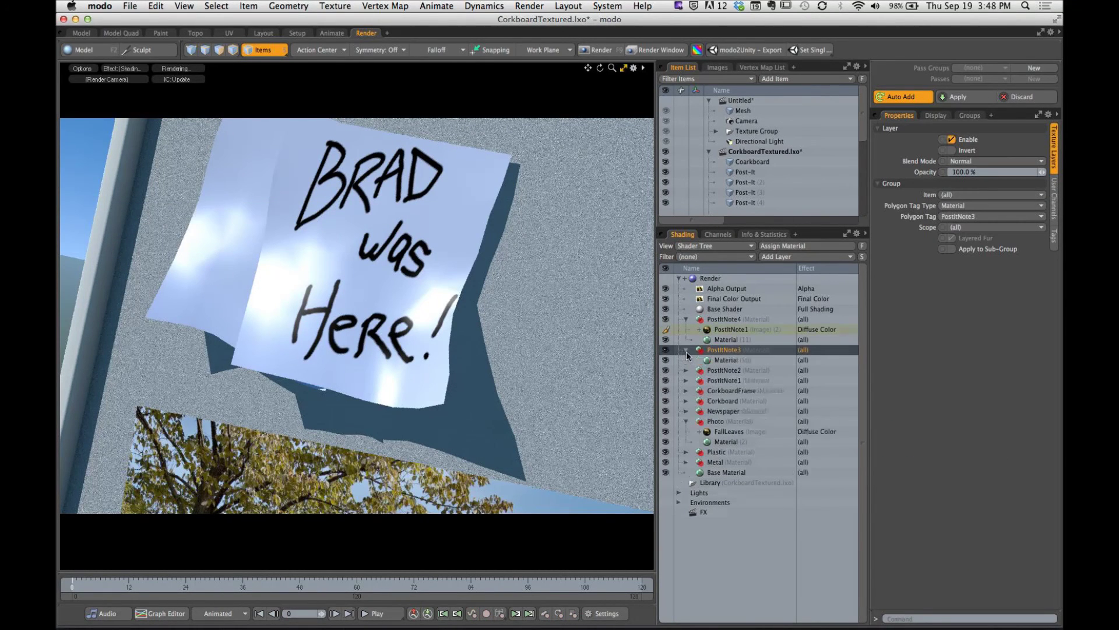
click(798, 258)
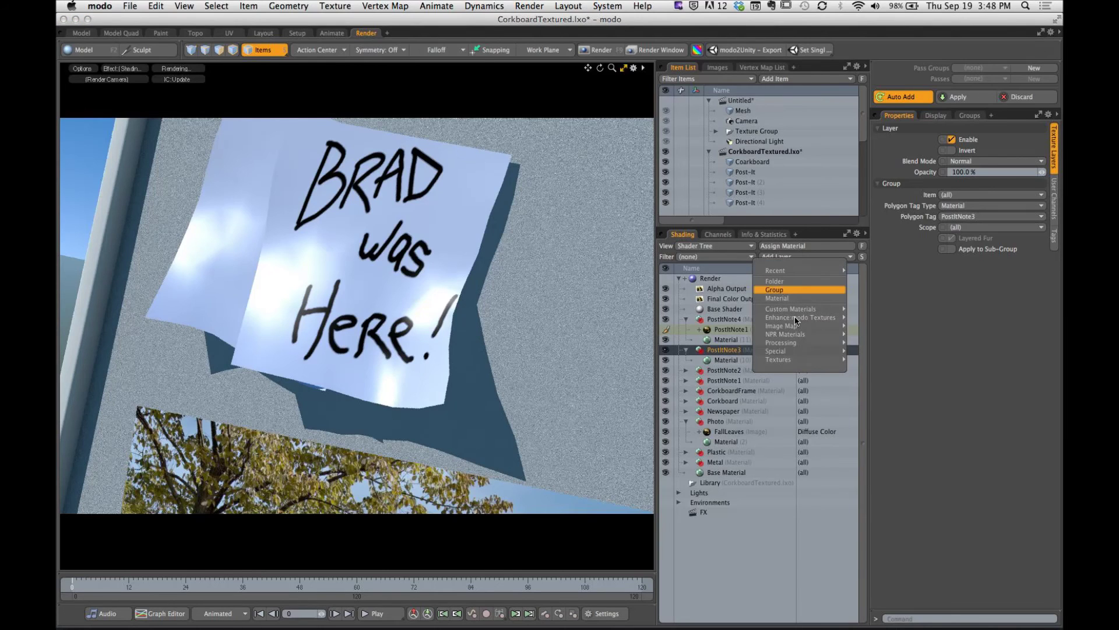
mouse_move(790, 326)
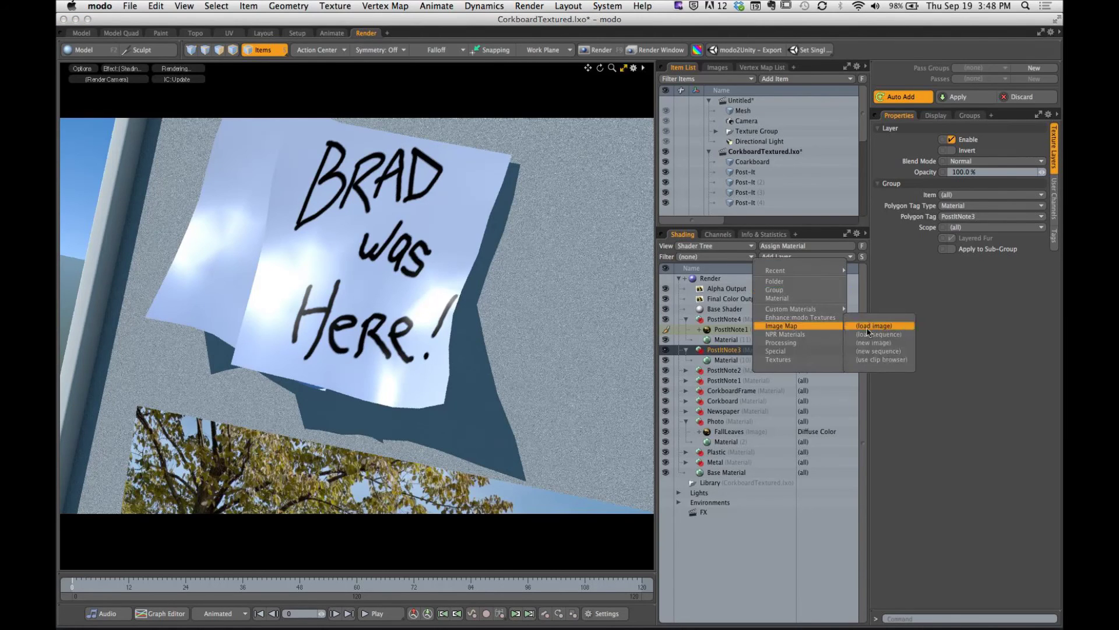
click(868, 328)
click(675, 199)
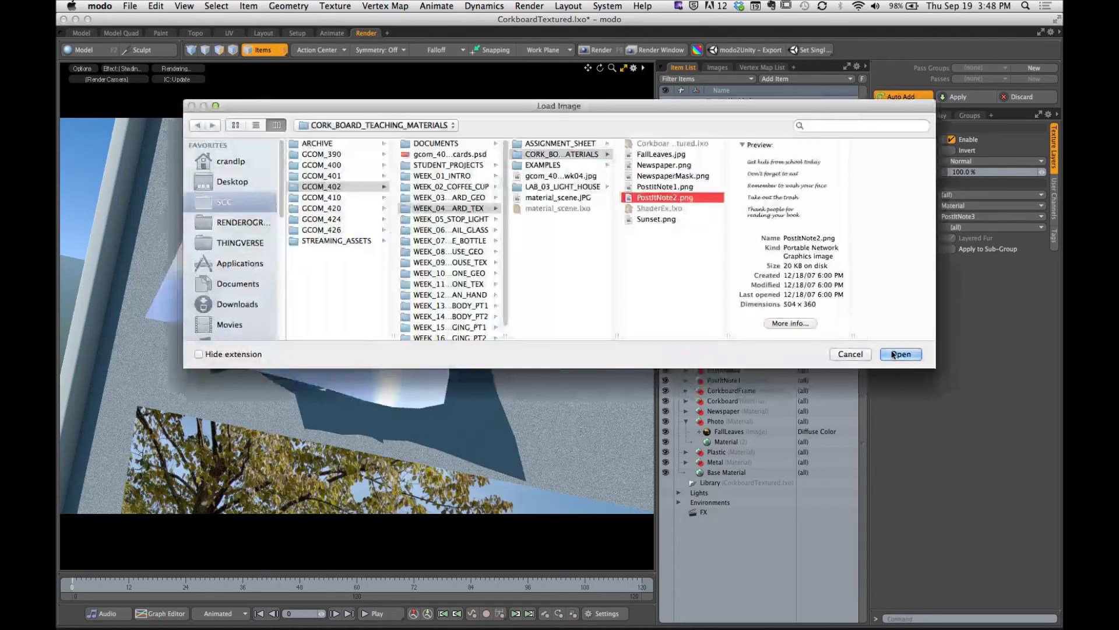
key(Return)
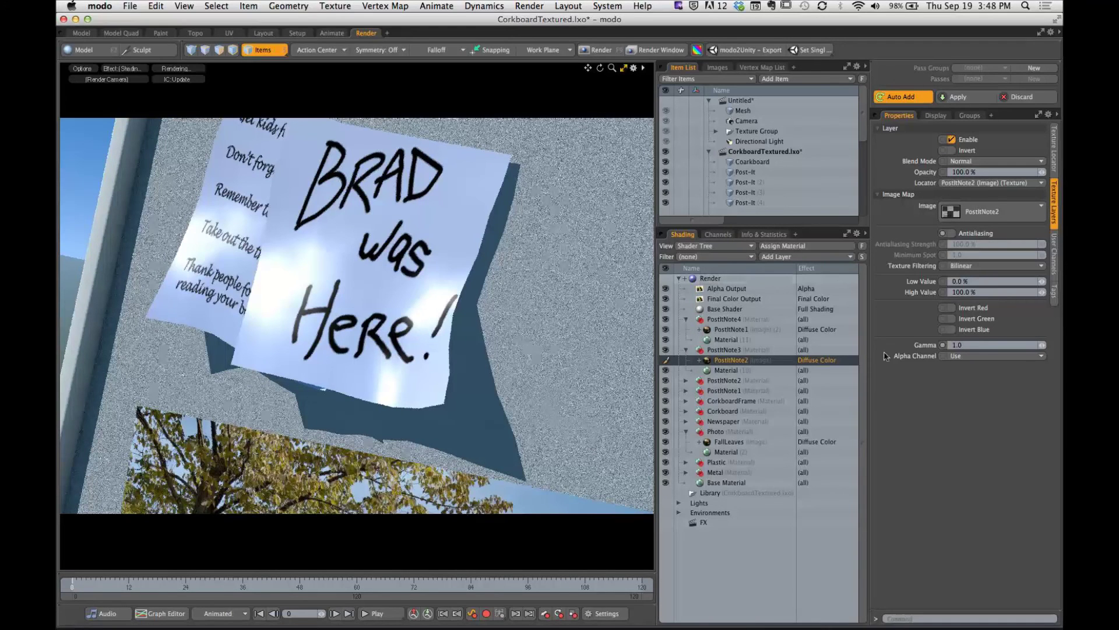
Fit PostItNote2 to its note with an auto-sized Planar projection, both repeats on Reset, rotated 8.1° about Z.
click(1055, 167)
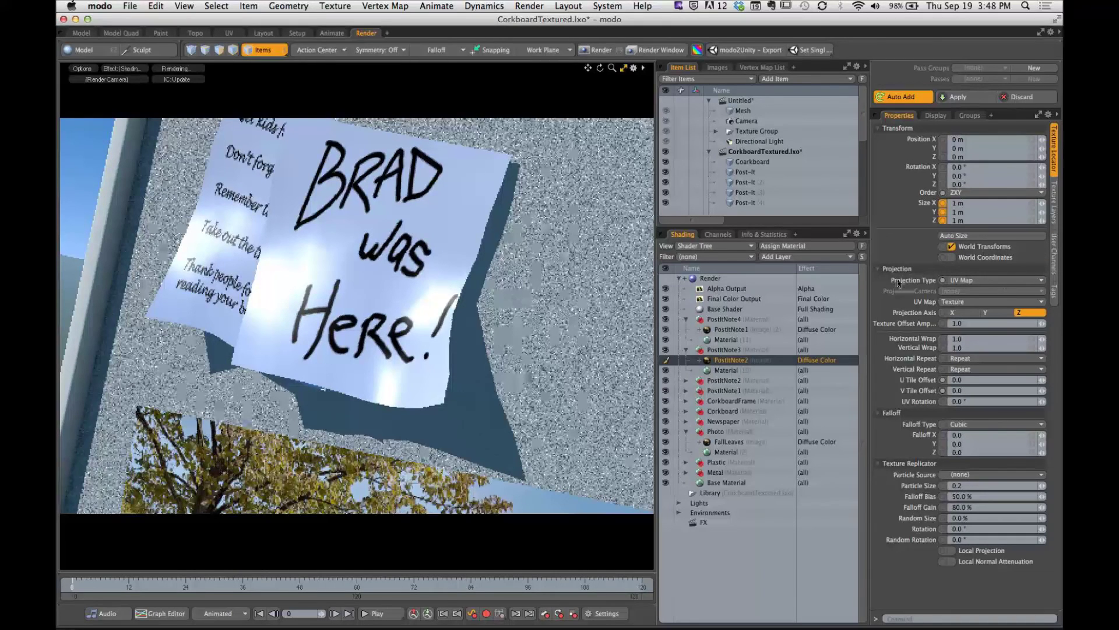
click(970, 280)
click(976, 241)
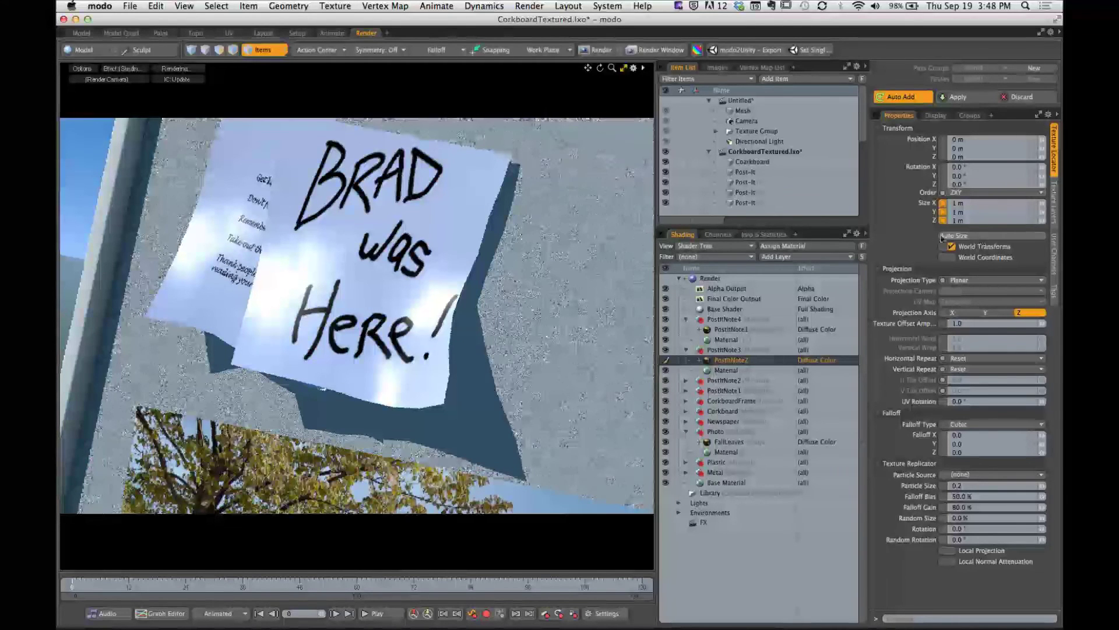
click(949, 238)
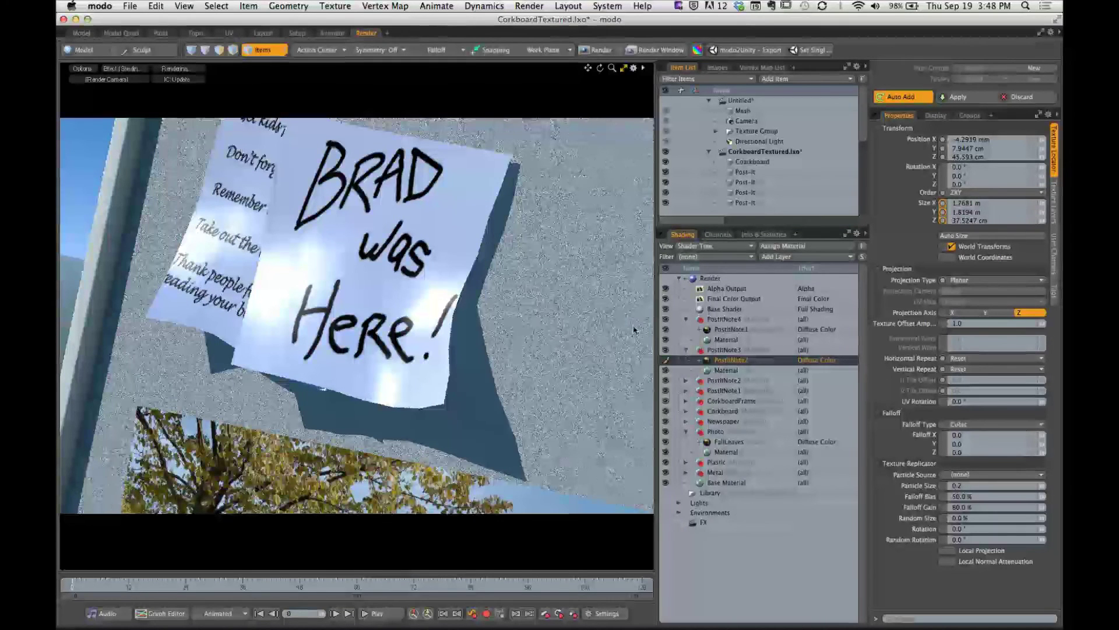
drag(1041, 185, 1042, 184)
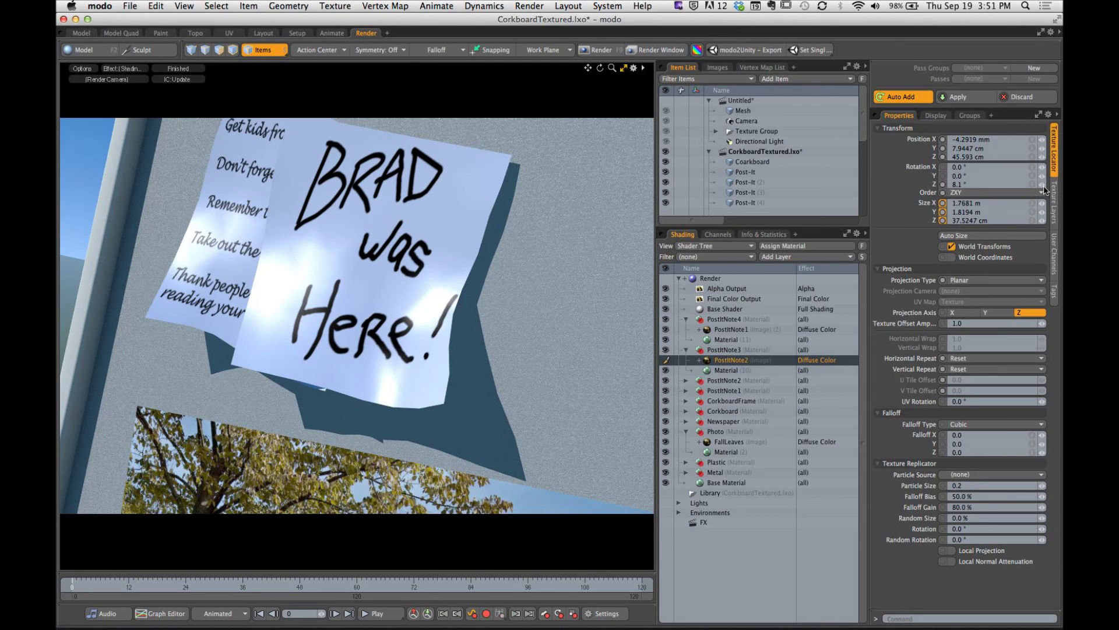
Expand the Newspaper material group and change its Newspaper image layer's effect to RGBA.
alt+shift+drag(537, 298, 349, 330)
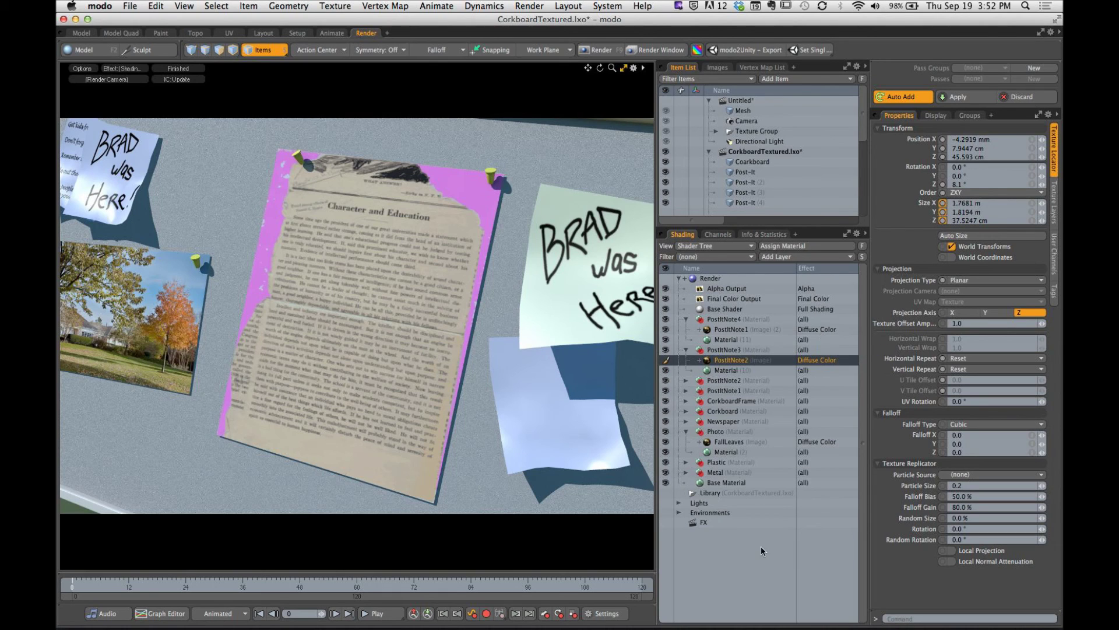
click(693, 421)
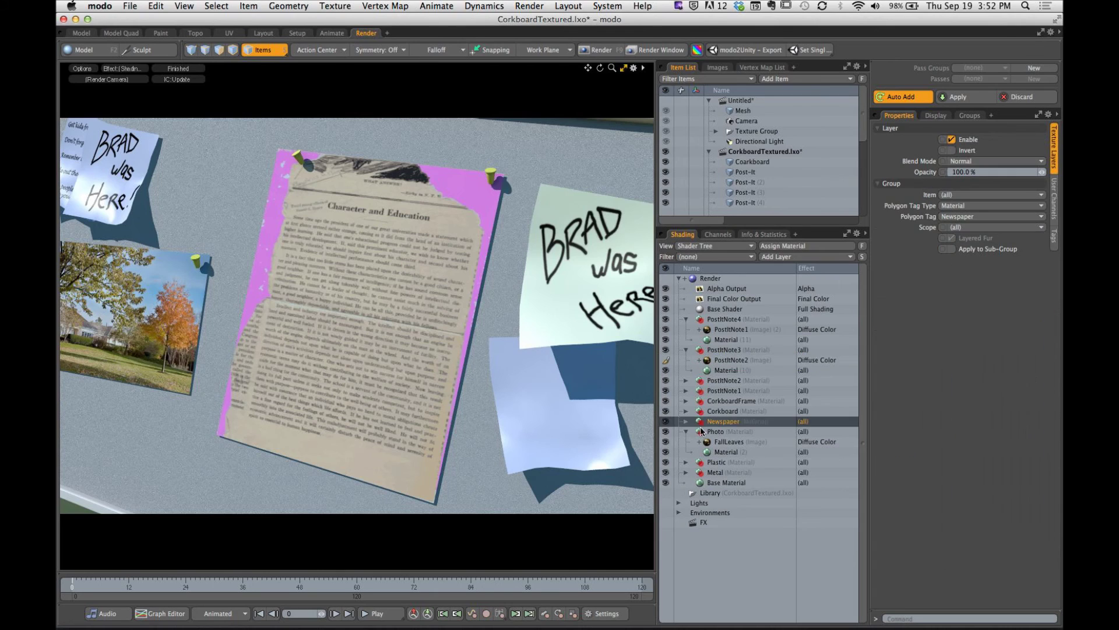
click(685, 421)
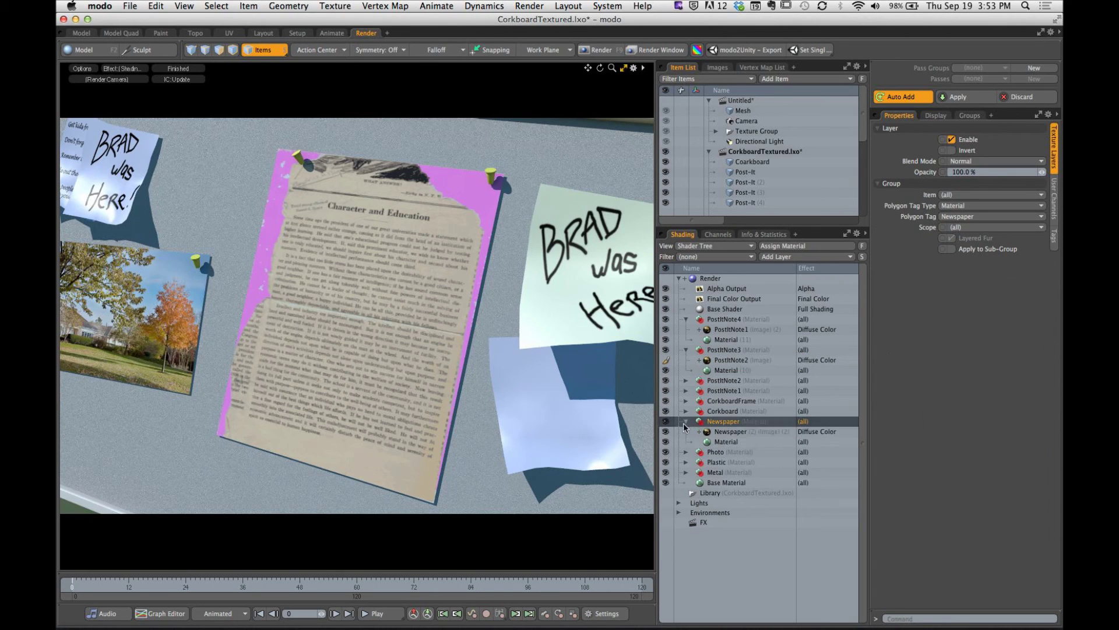
click(737, 434)
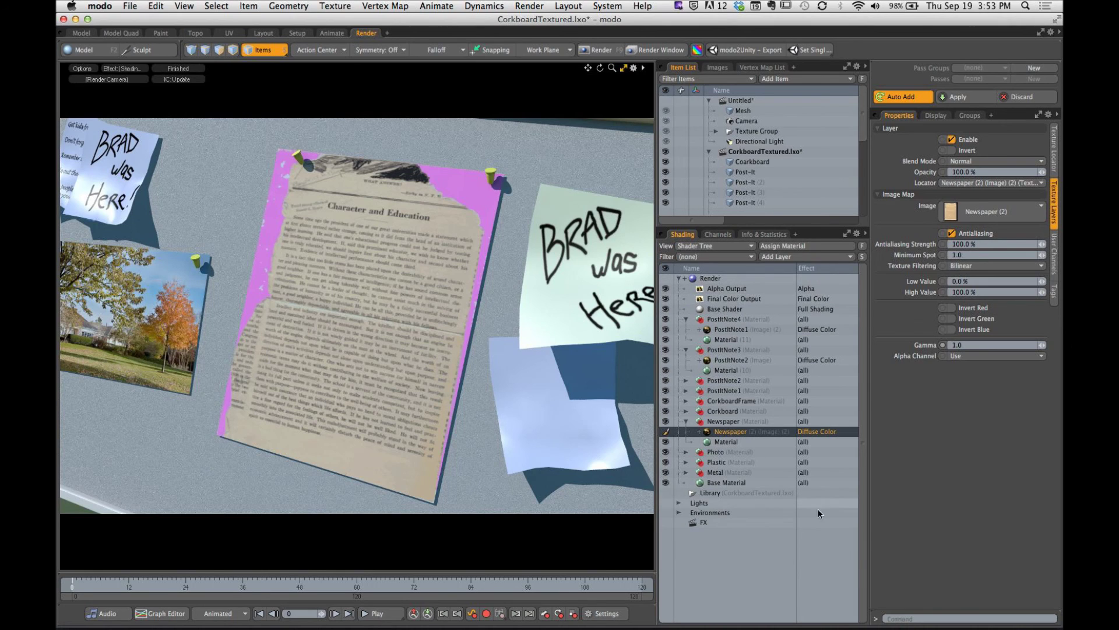
click(821, 429)
mouse_move(857, 499)
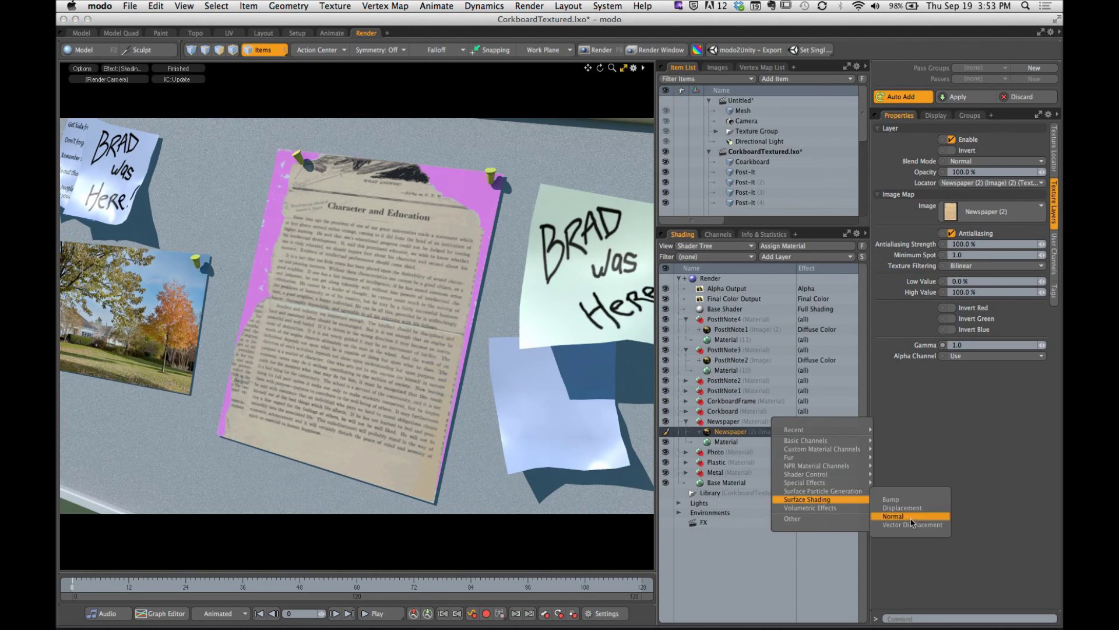
mouse_move(834, 442)
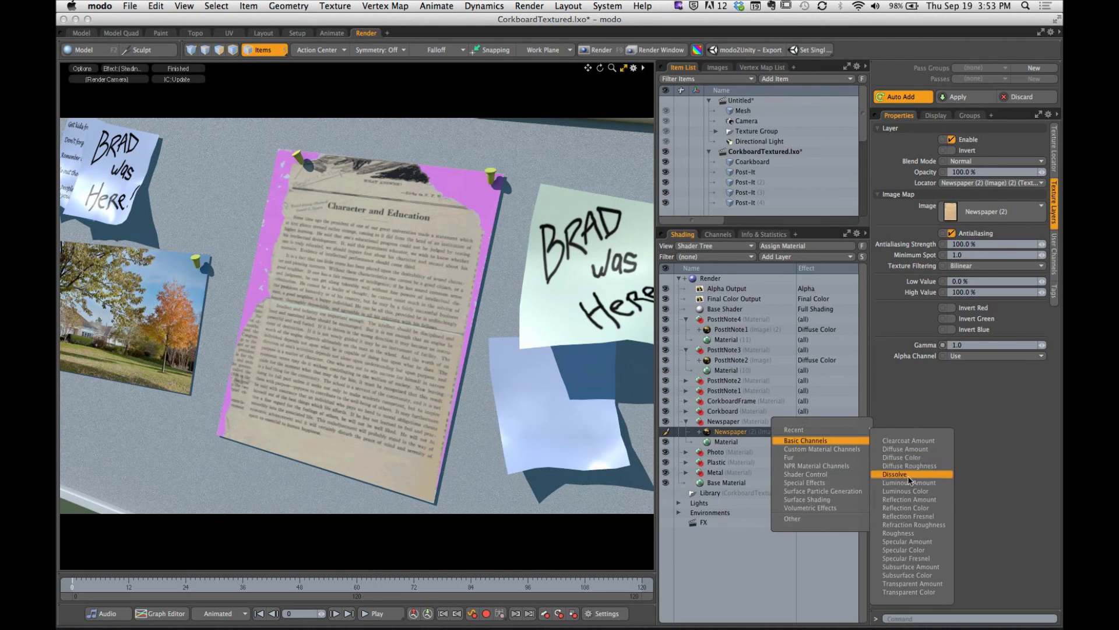
mouse_move(858, 459)
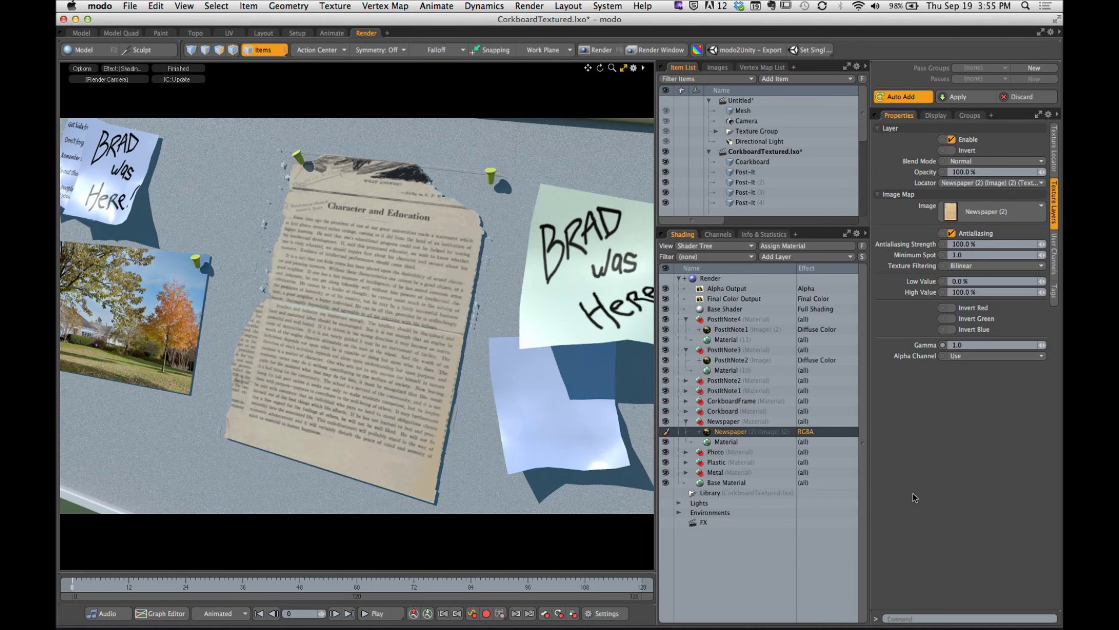
Switch to Chrome and open the Homework section of the Creating Materials and Textures page, enlarged to read the Cork Board Texture requirements.
key(super+Tab)
key(super+Tab)
key(super+Tab)
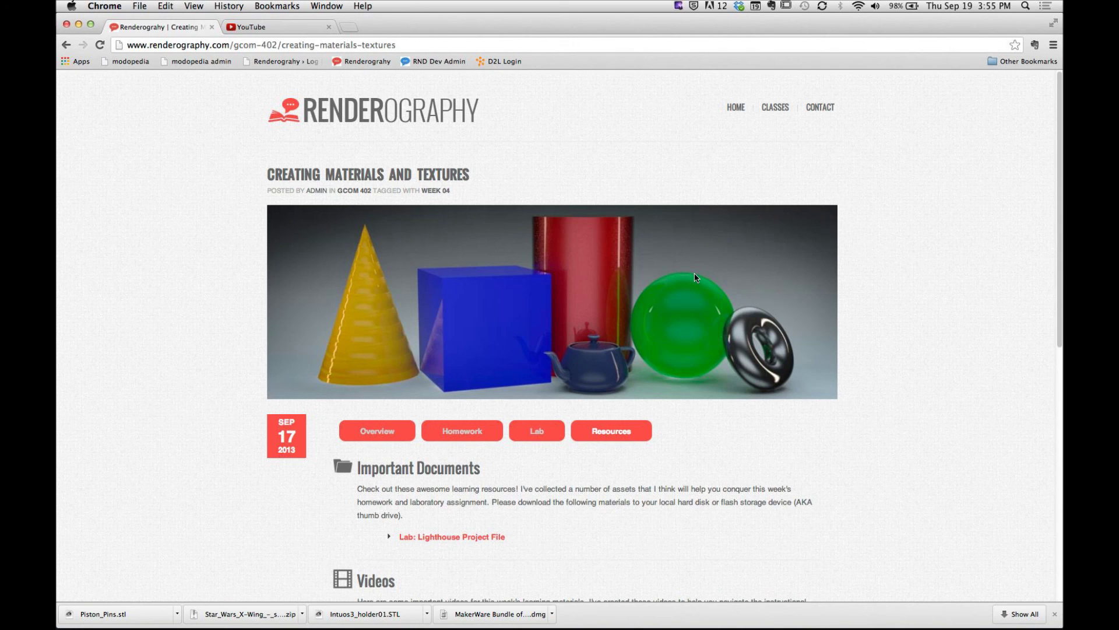
scroll(695, 274, down, 6)
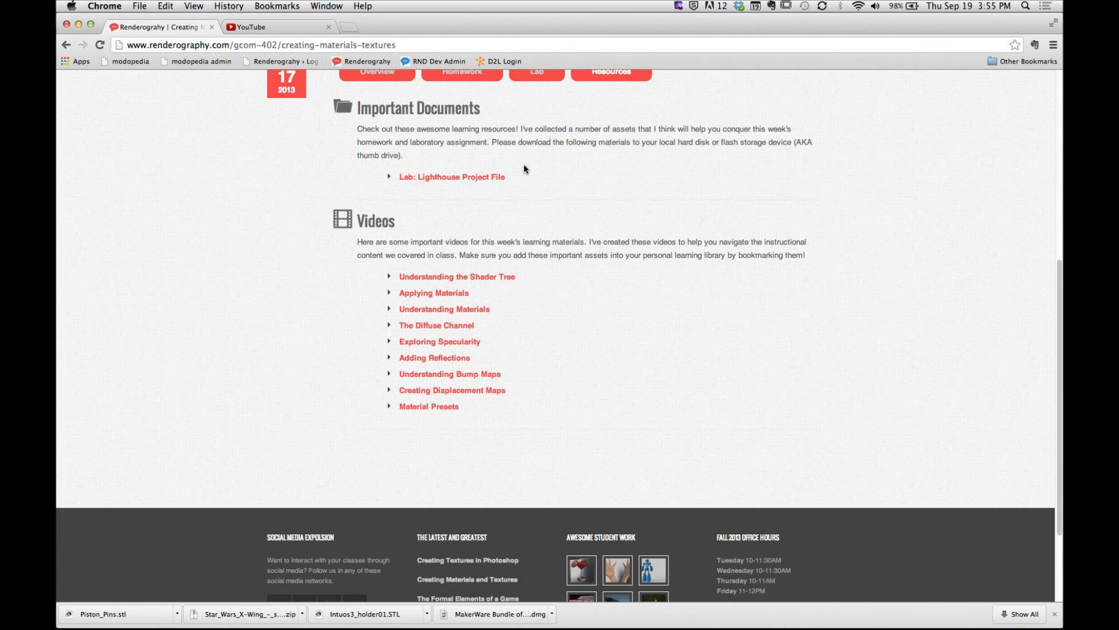
click(460, 73)
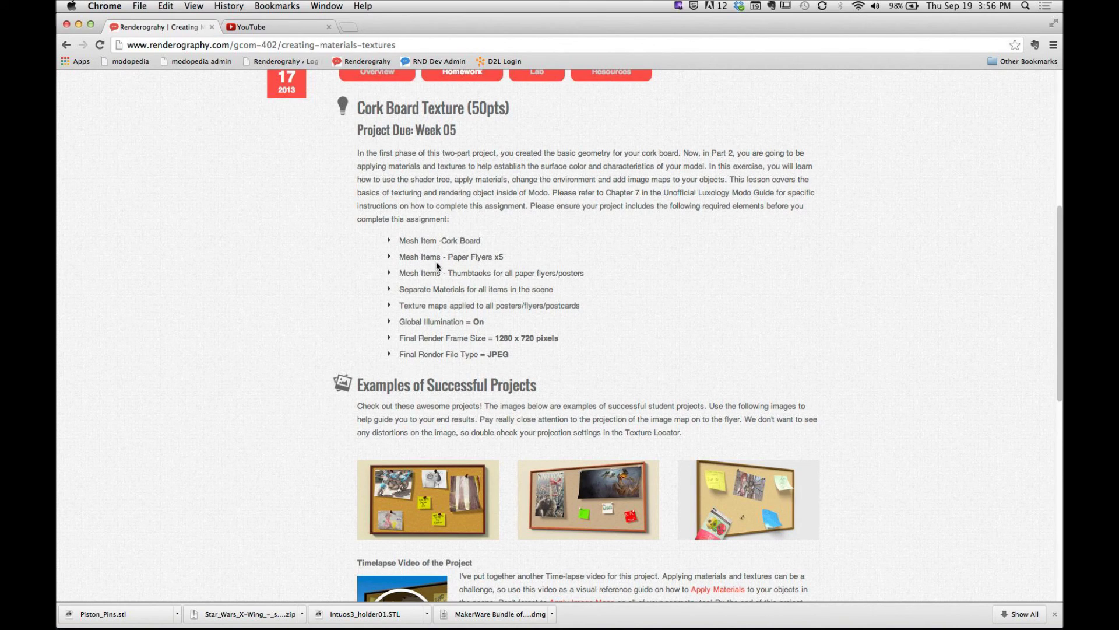
key(super+equal)
key(super+equal)
key(super+equal)
key(super+equal)
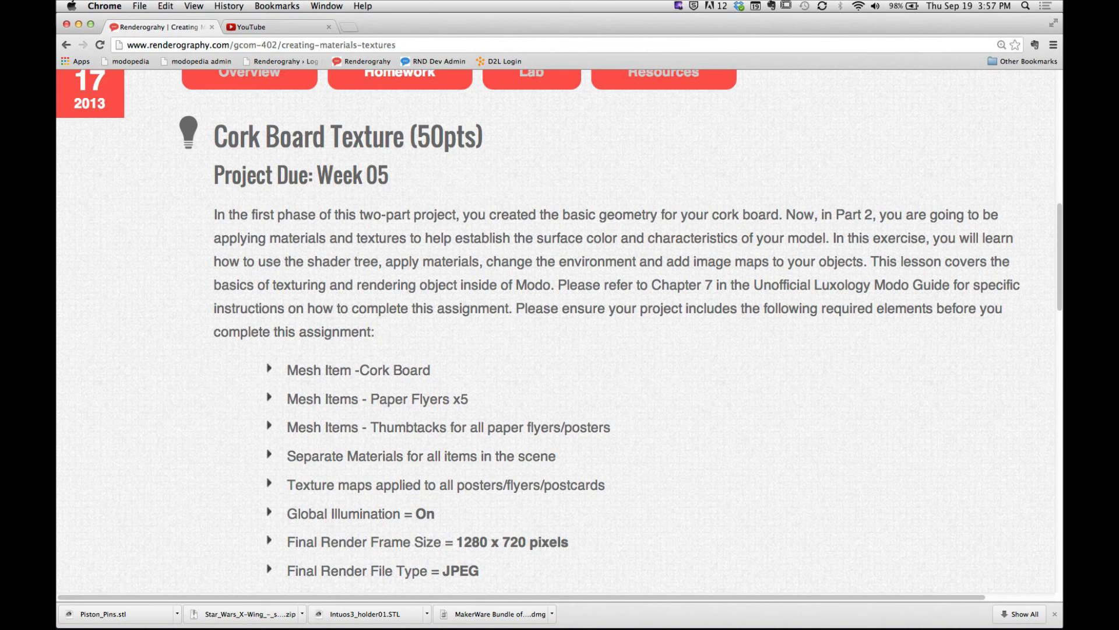
Switch back to modo and examine the Render item's frame, antialiasing and Global Illumination settings.
key(super+Tab)
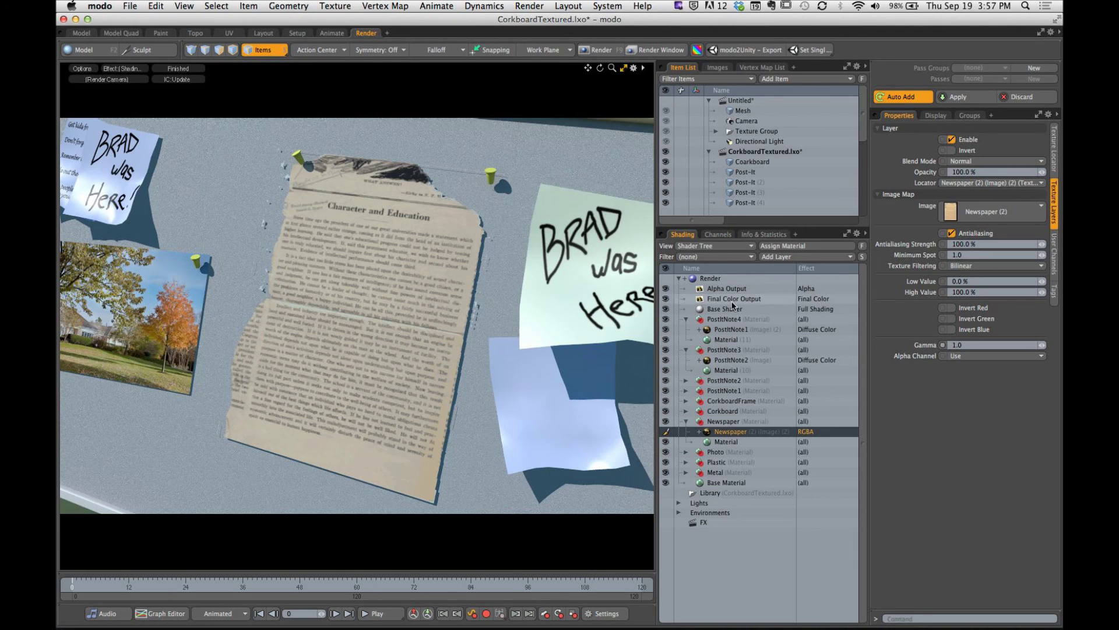
click(694, 279)
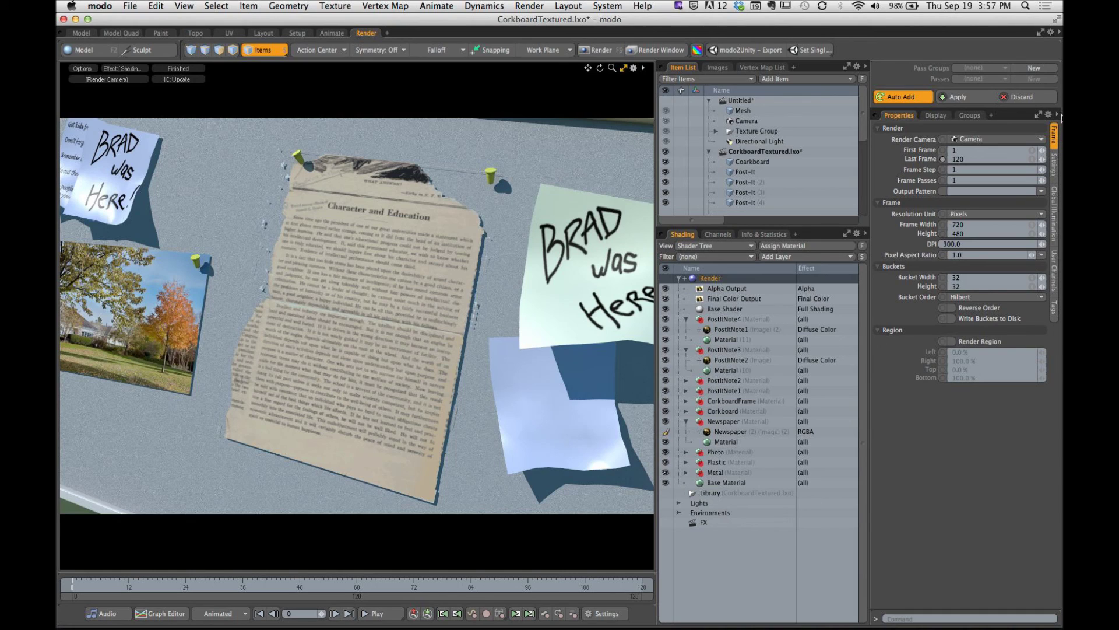
click(1054, 164)
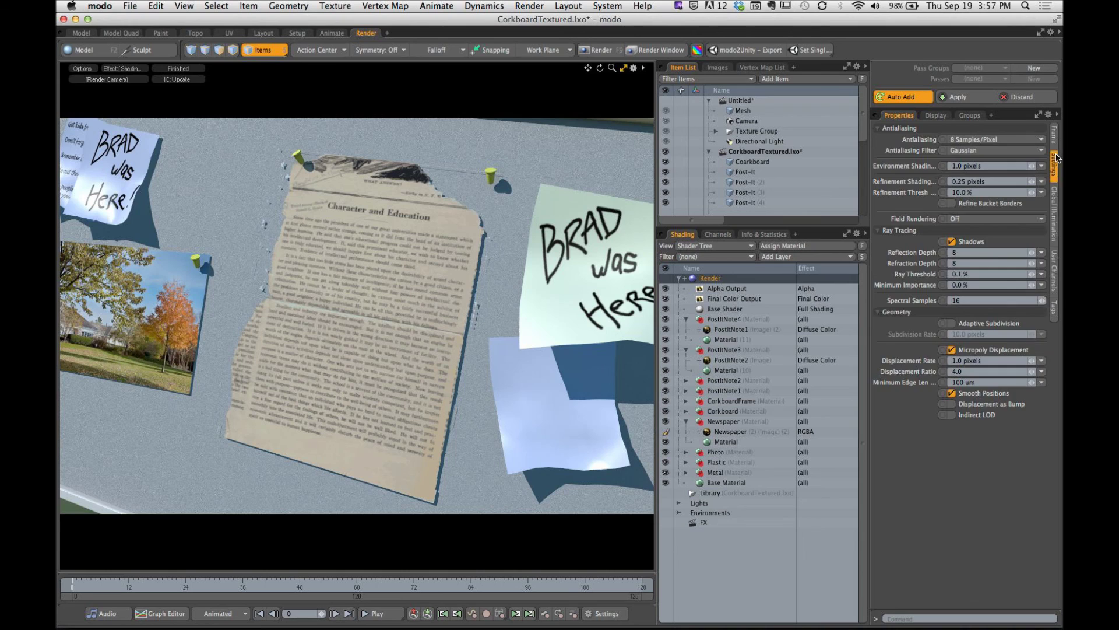
click(1055, 222)
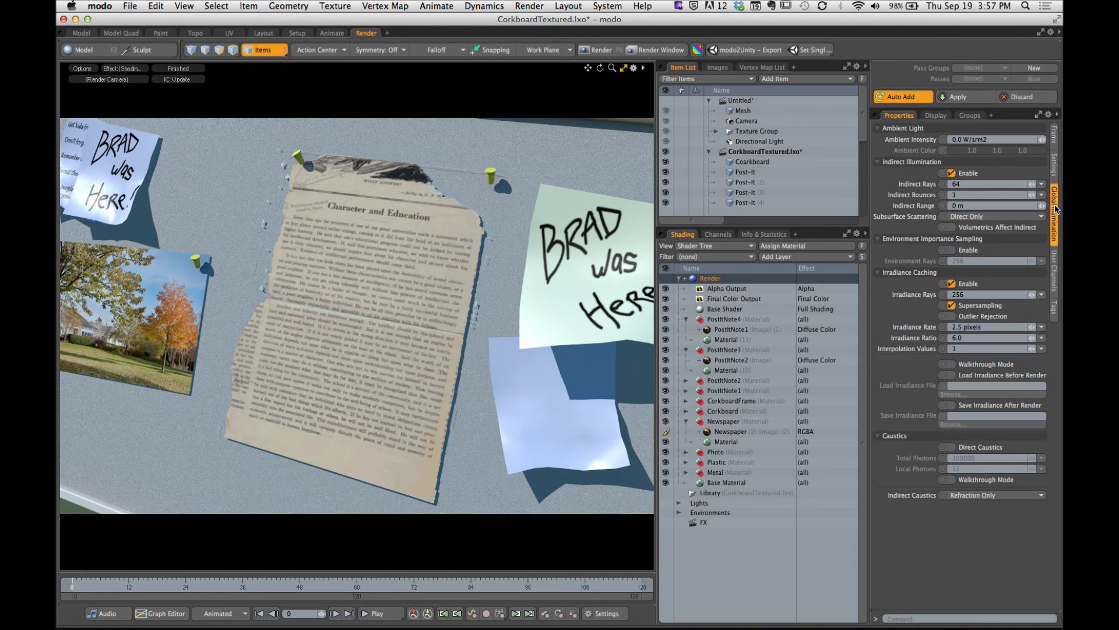
Set the Render item's frame size to 1280 × 720 pixels and render the current corkboard frame.
click(1055, 145)
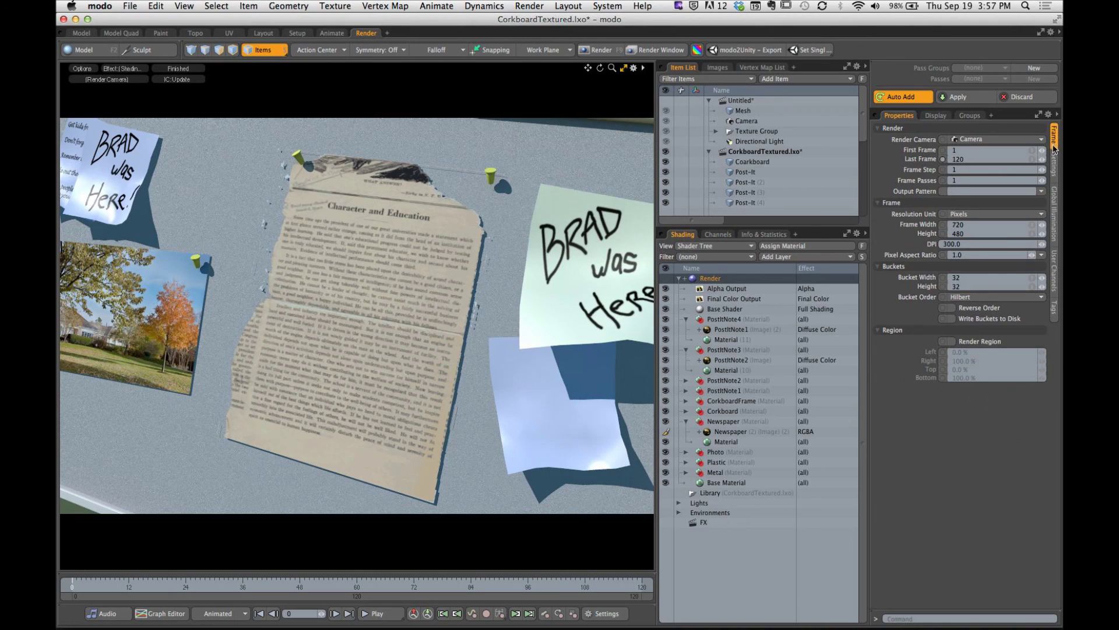
click(961, 224)
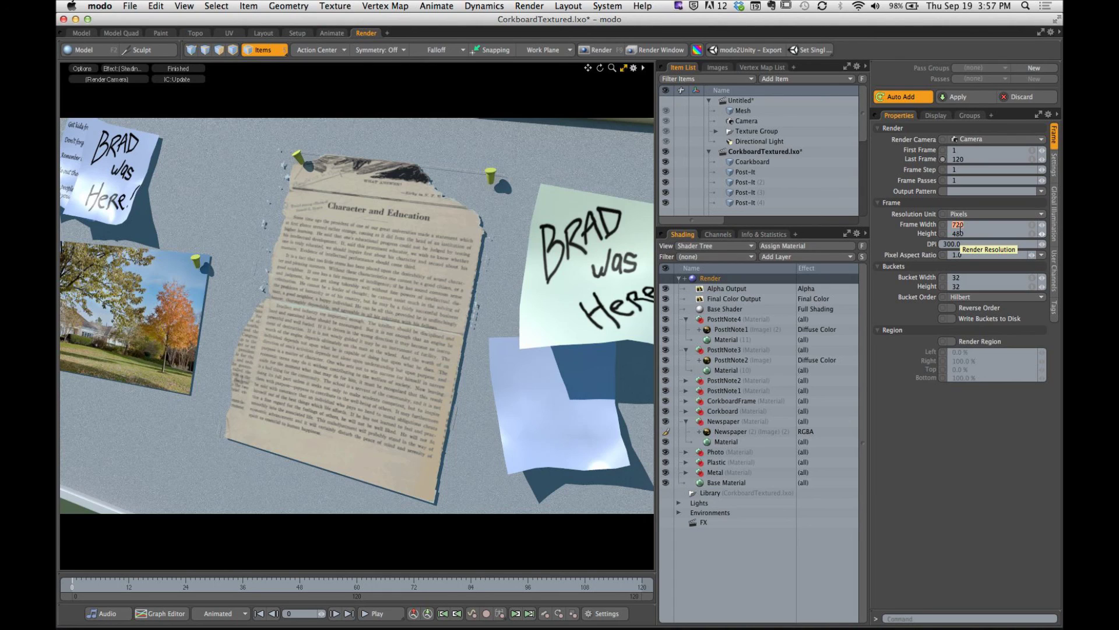
text(128)
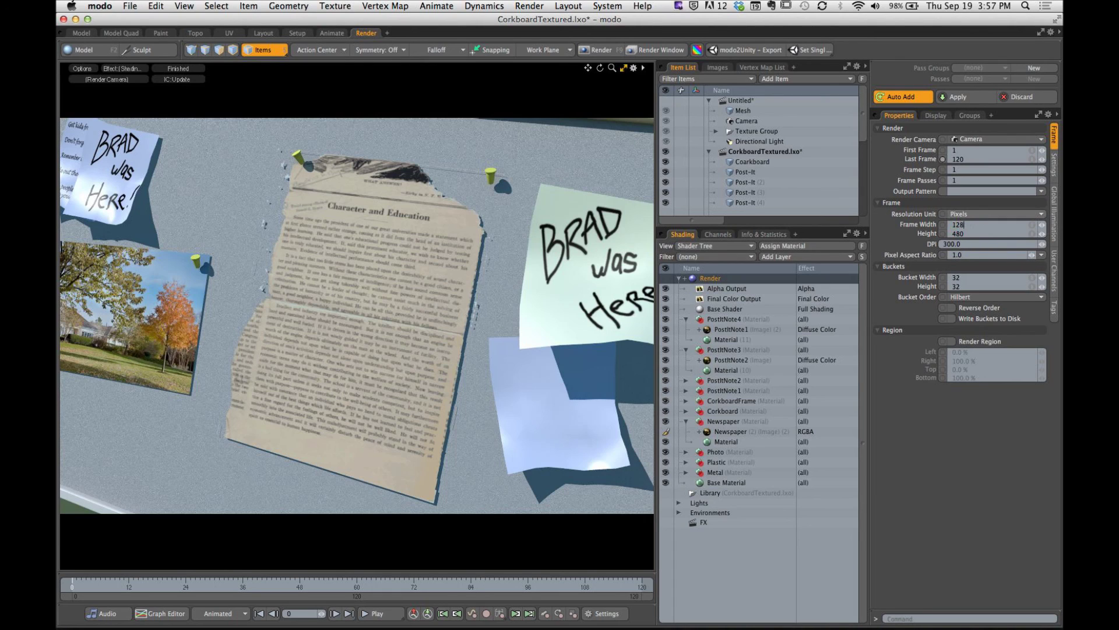
key(Tab)
text(72)
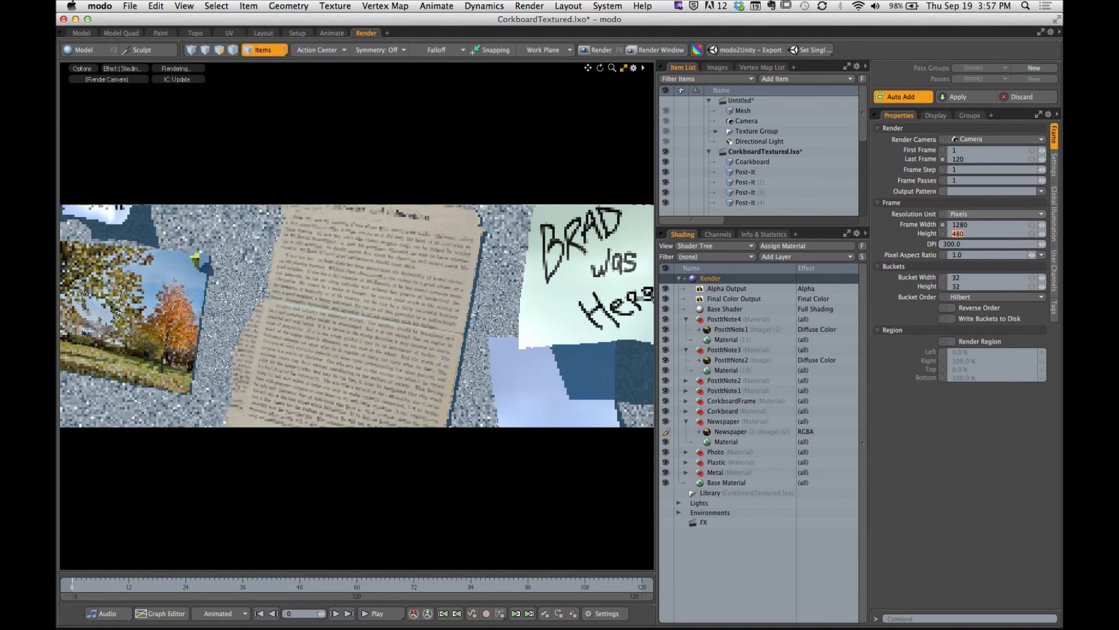
text(0)
key(Return)
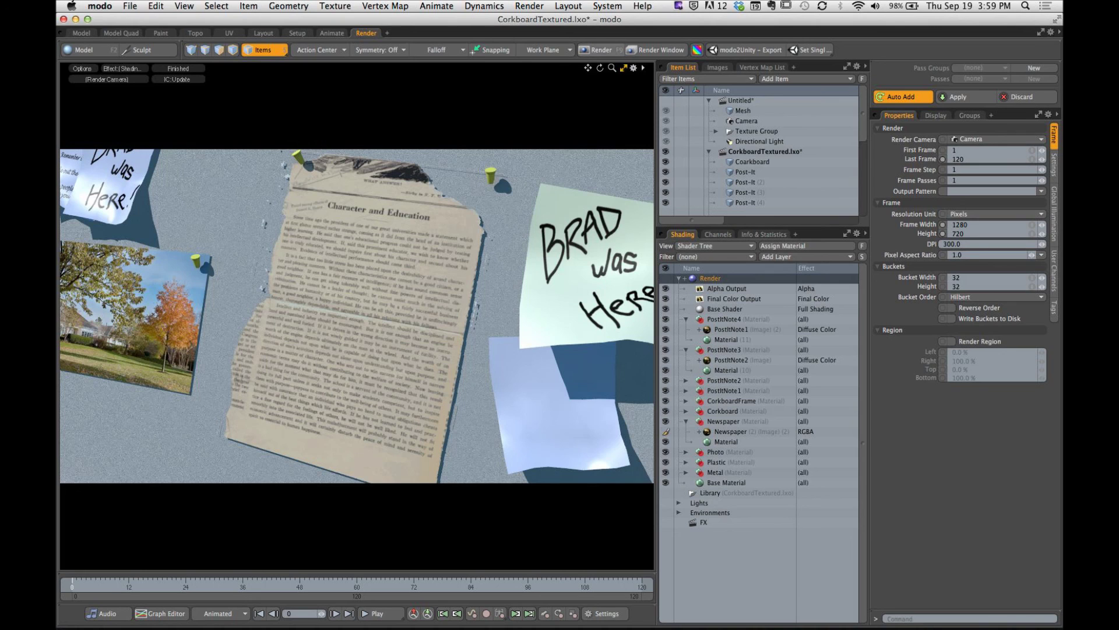
click(595, 50)
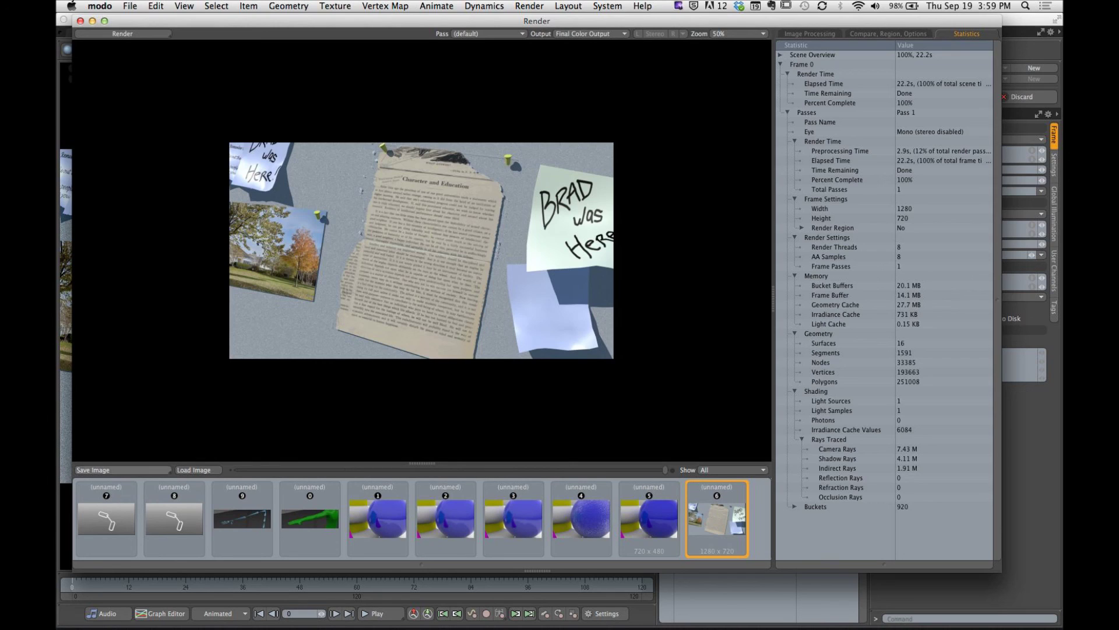
Examine the file formats offered for saving the rendered image, and close the render window without saving.
click(119, 470)
mouse_move(78, 547)
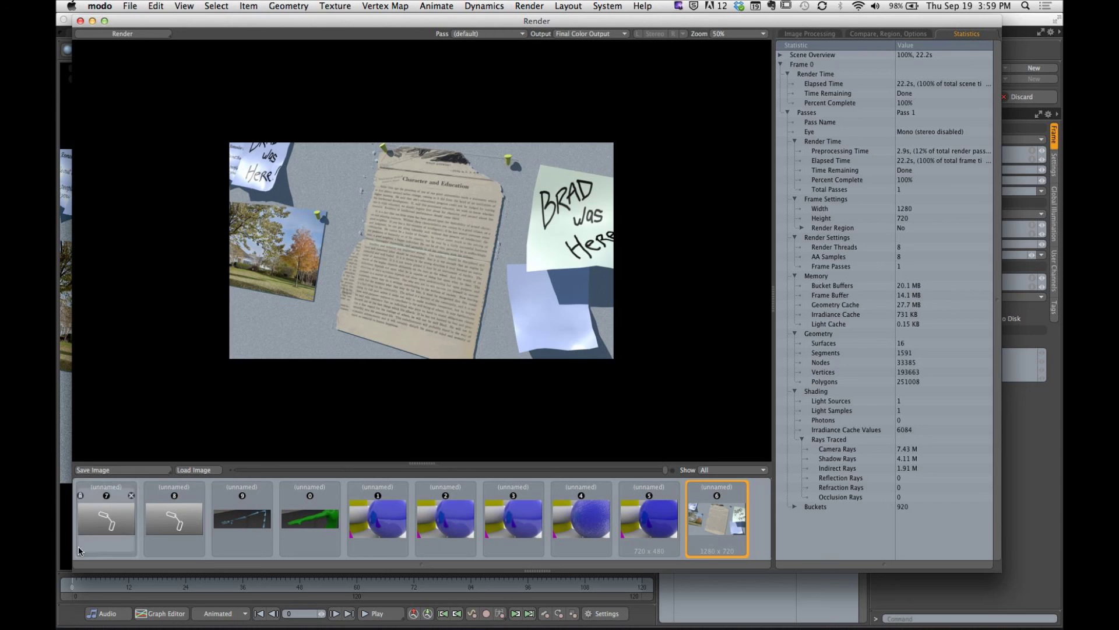
click(88, 469)
click(597, 317)
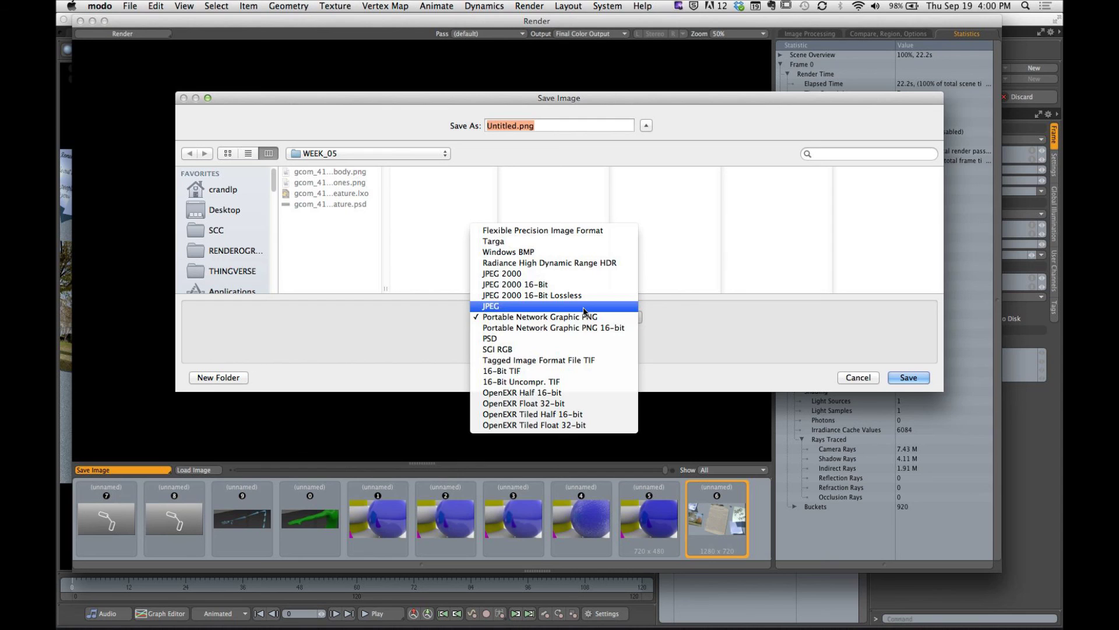
click(469, 170)
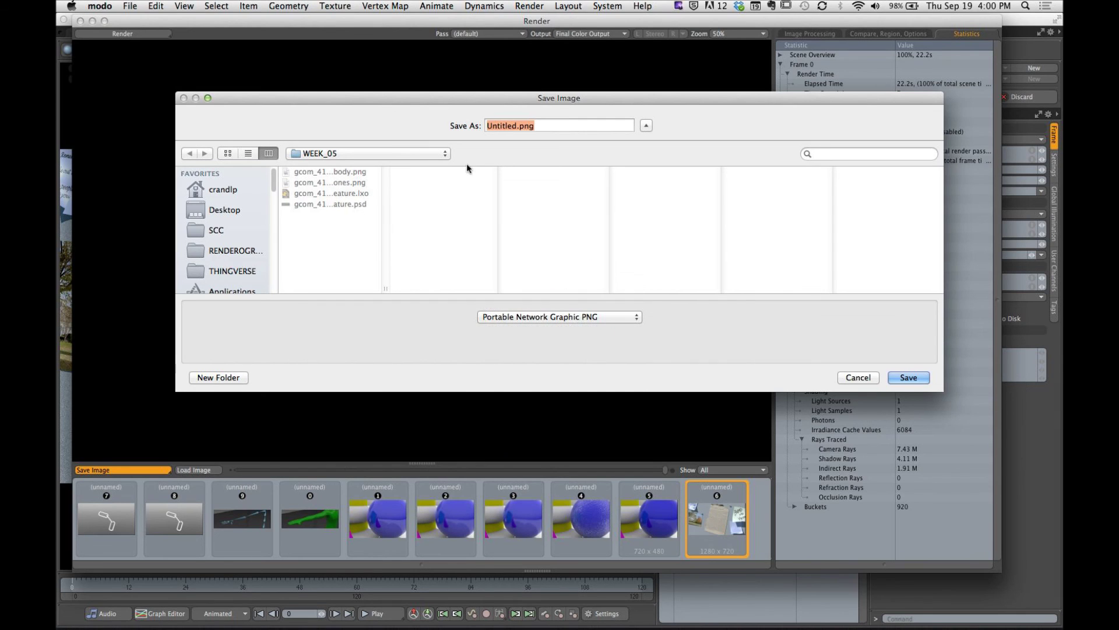
click(857, 377)
click(80, 21)
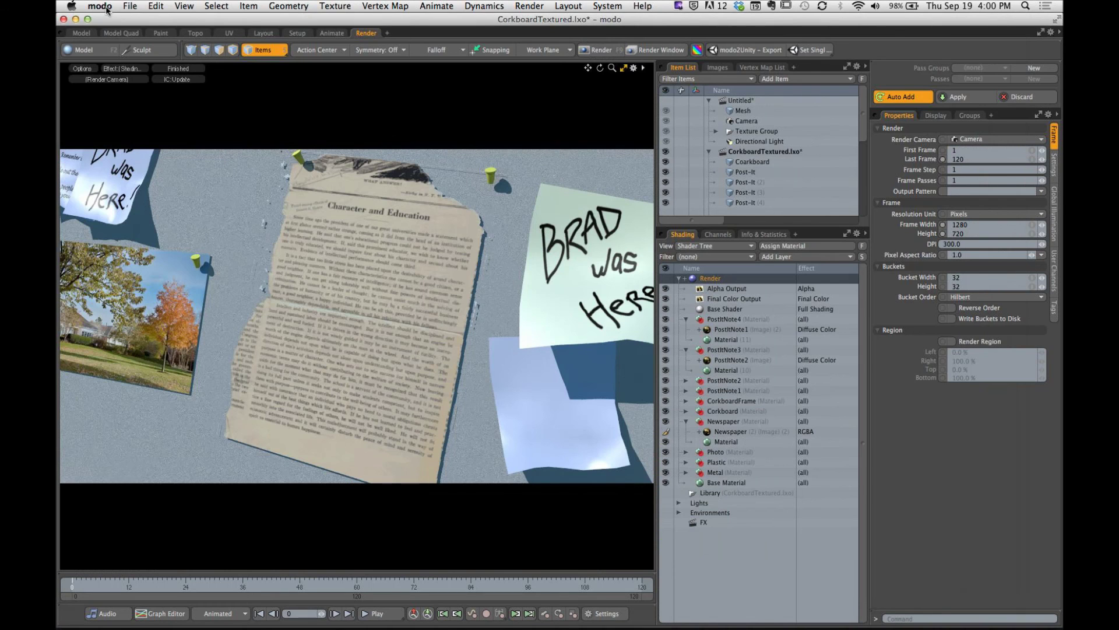
Switch to Chrome and review the Cork Board Texture requirements and the page's Resources section.
click(101, 7)
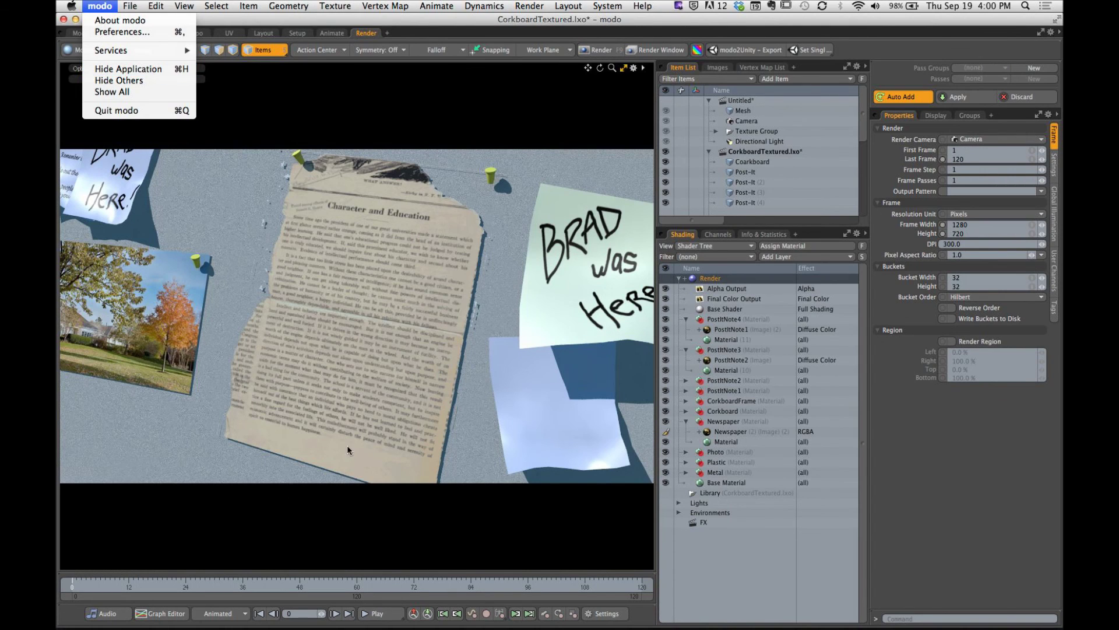
click(231, 527)
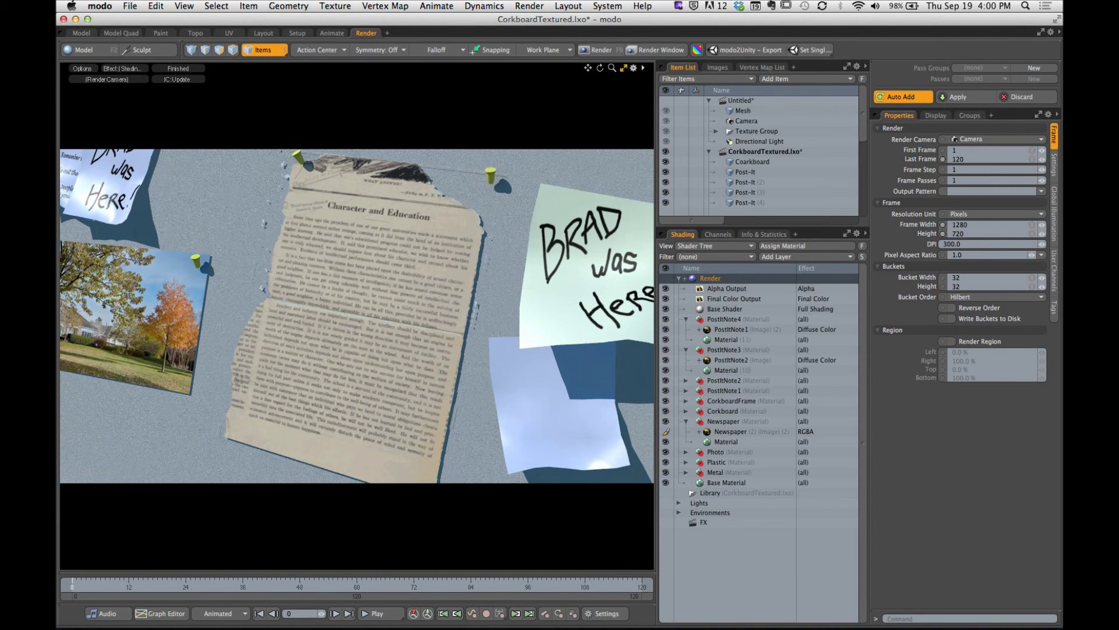
mouse_move(244, 621)
click(362, 609)
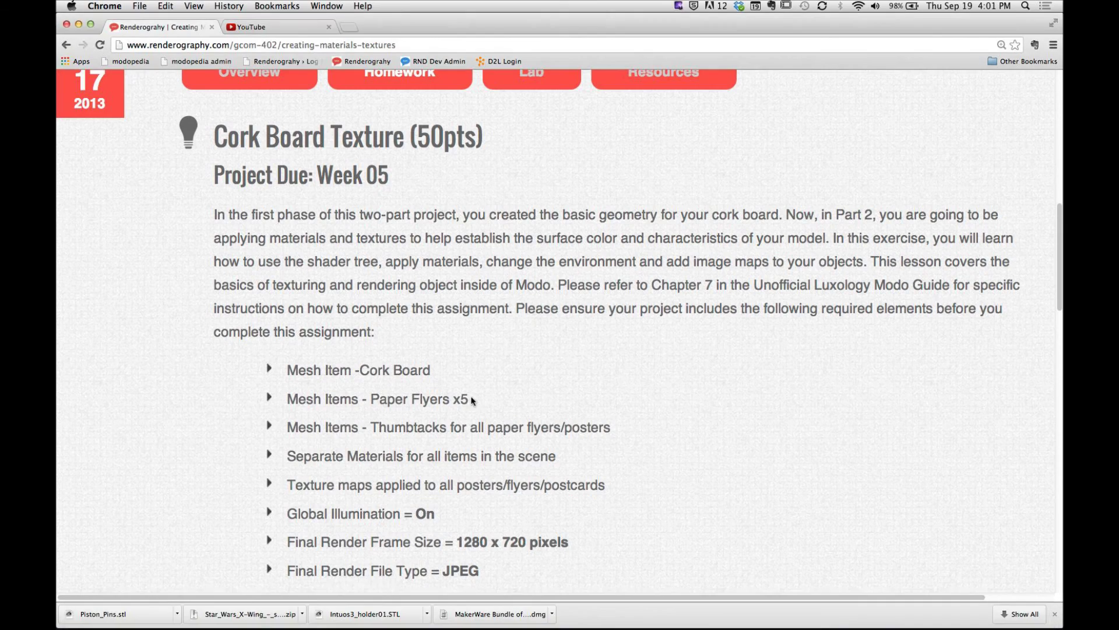
scroll(636, 110, down, 15)
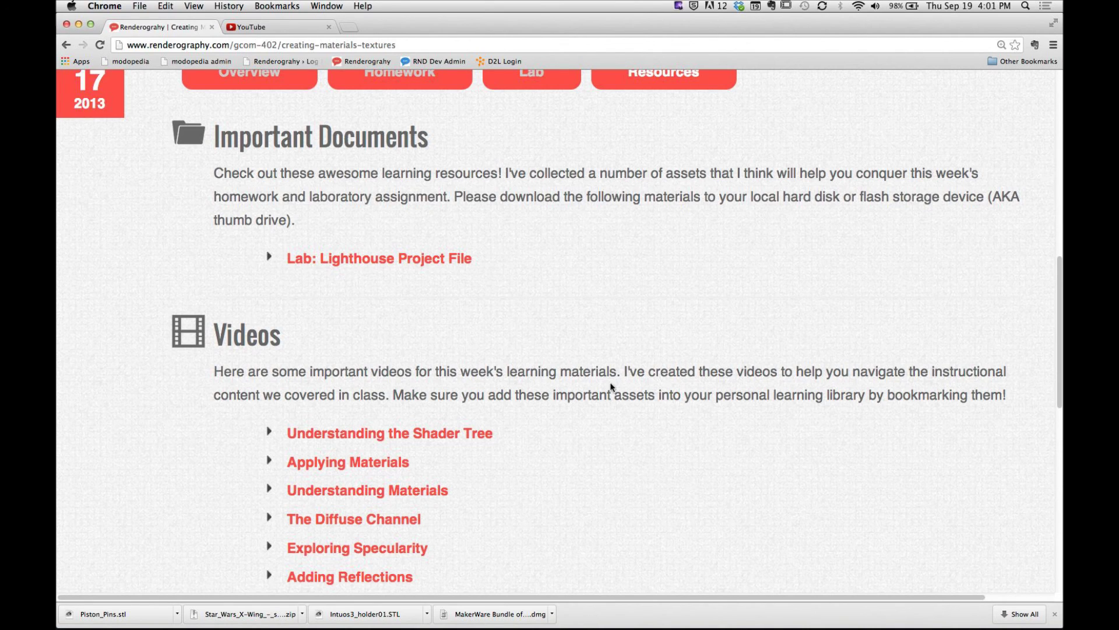
Switch back to modo and open lighthouse.lxo from the LAB_03_LIGHT_HOUSE folder in WEEK_04_CORK_BOARD_TEX.
key(super+Tab)
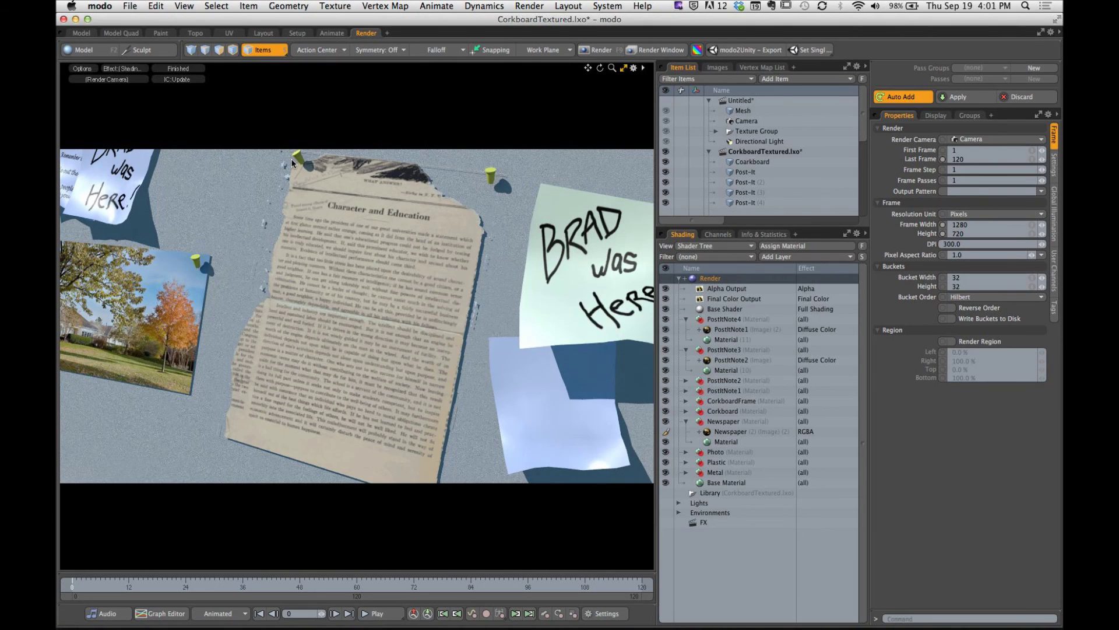
click(131, 7)
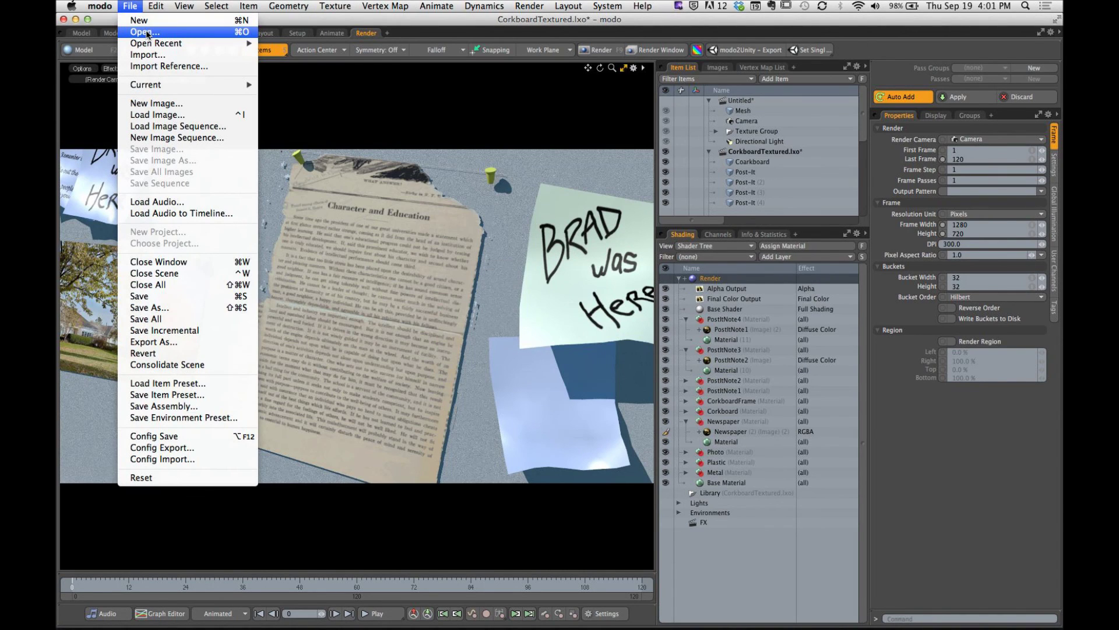
click(147, 34)
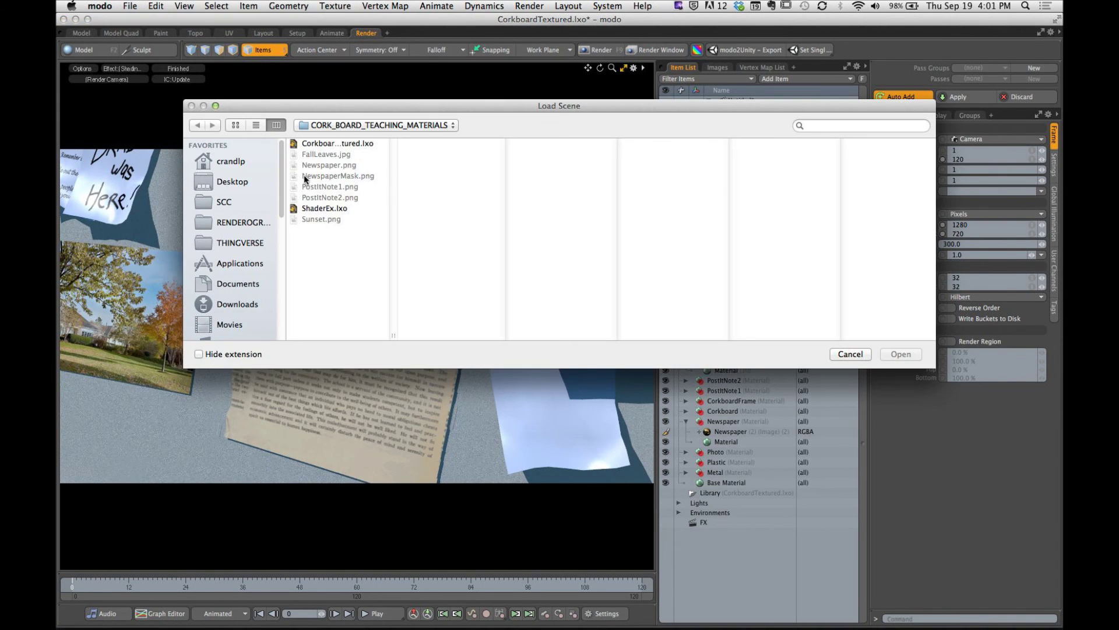
click(402, 125)
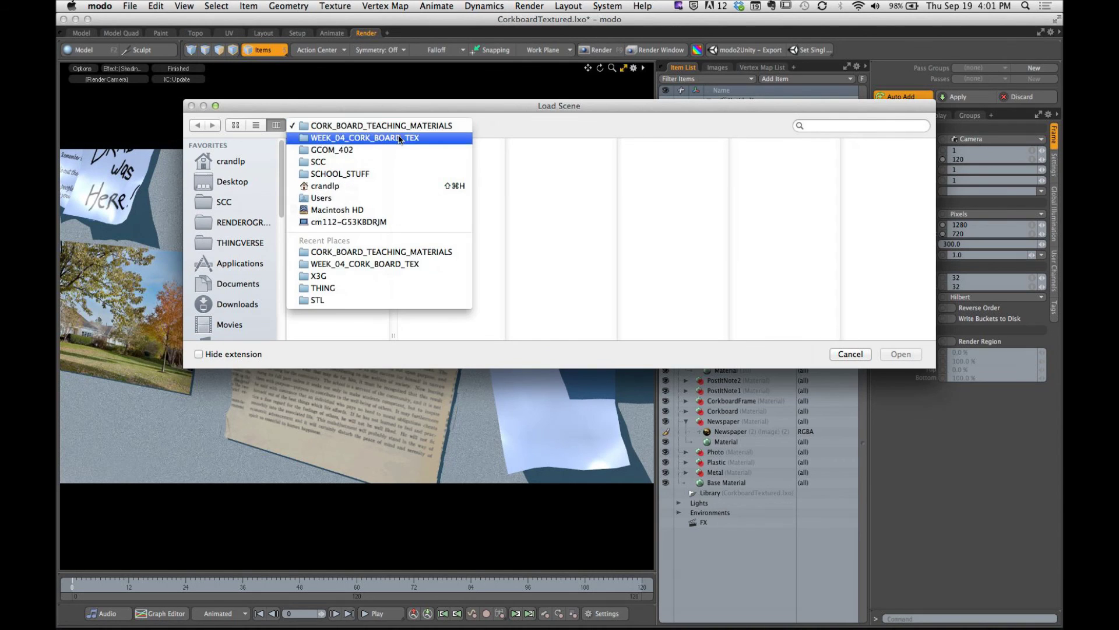
click(398, 135)
click(348, 187)
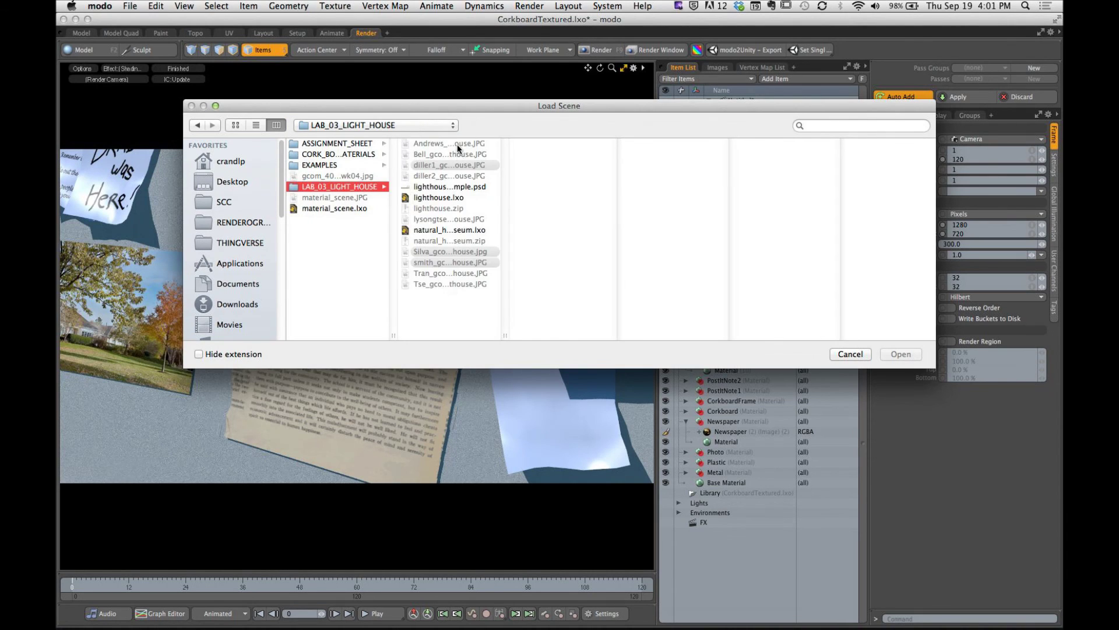
click(453, 198)
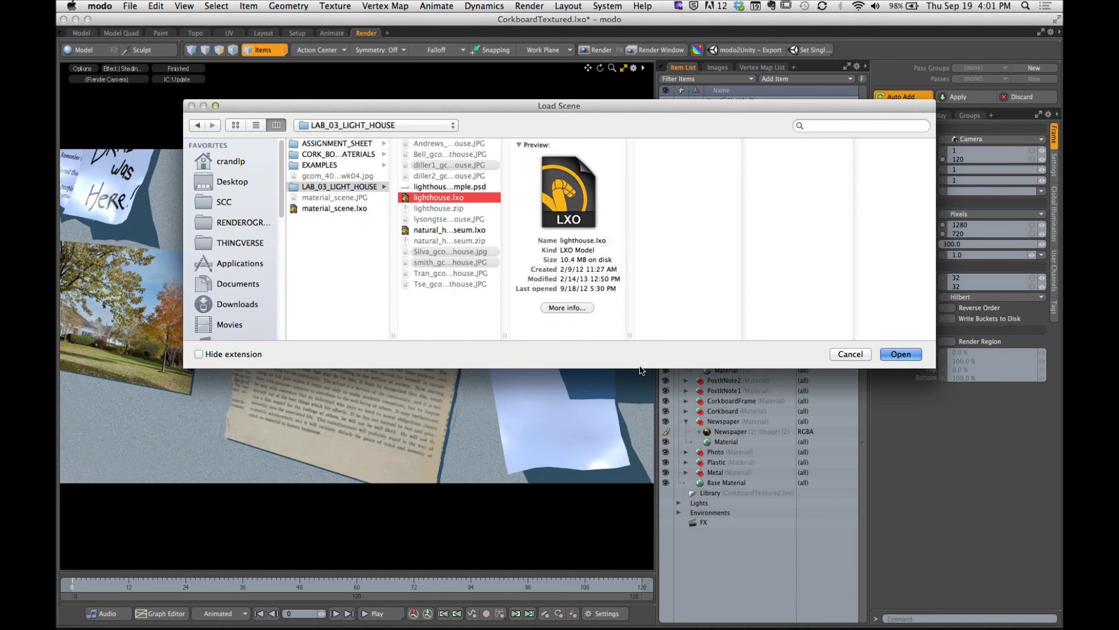
click(899, 354)
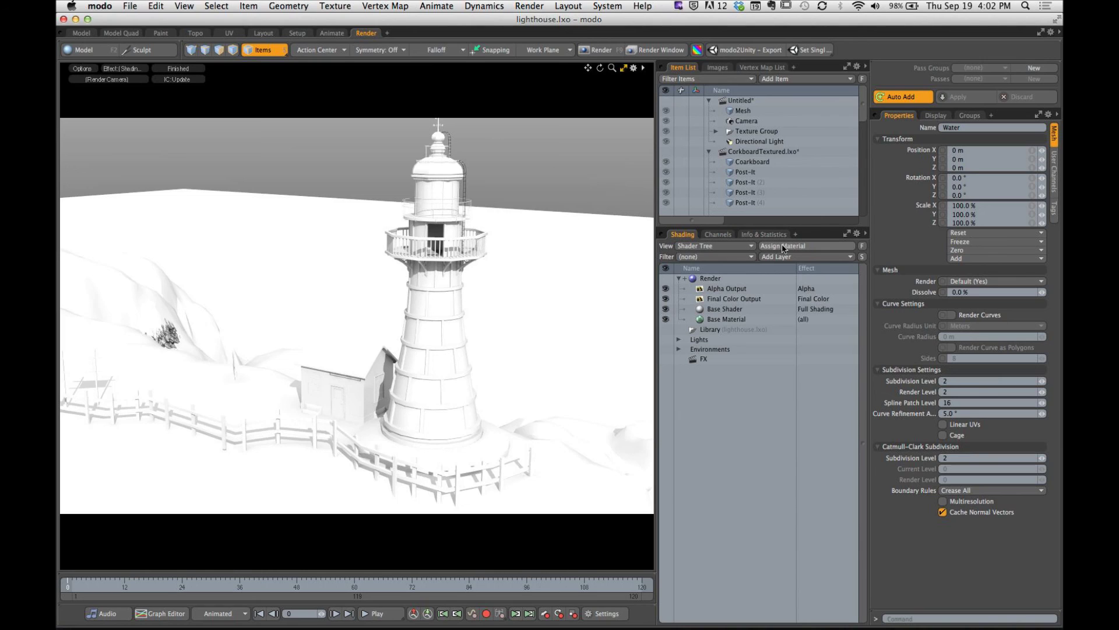
Switch to the Model layout, deselect the Water item, and frame the lighthouse and cottage in the perspective view.
click(81, 32)
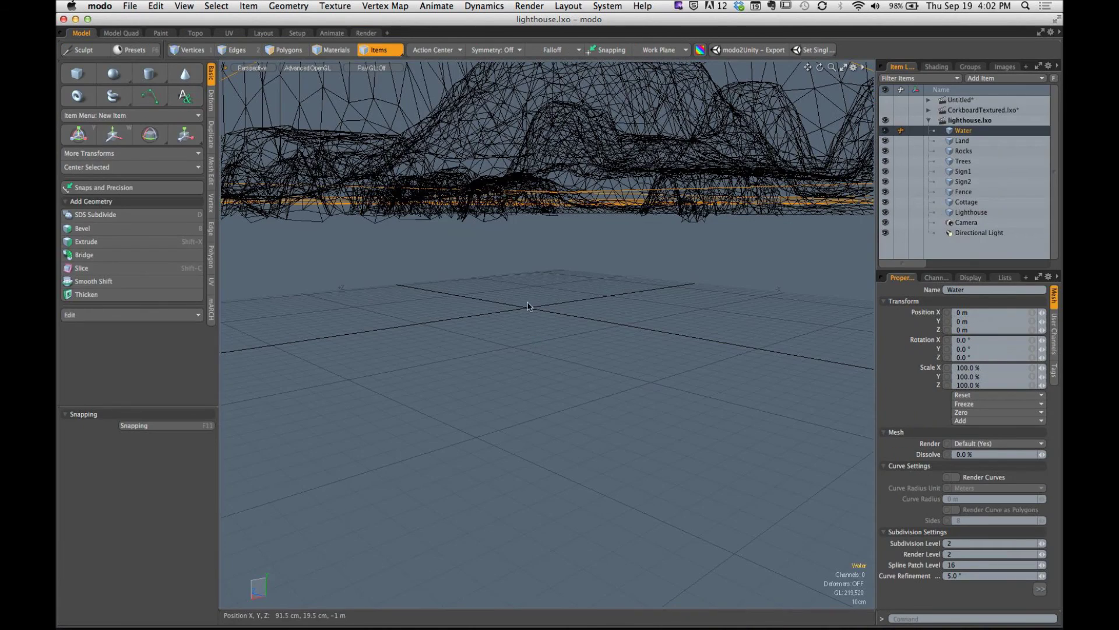
ctrl+alt+drag(537, 334, 554, 246)
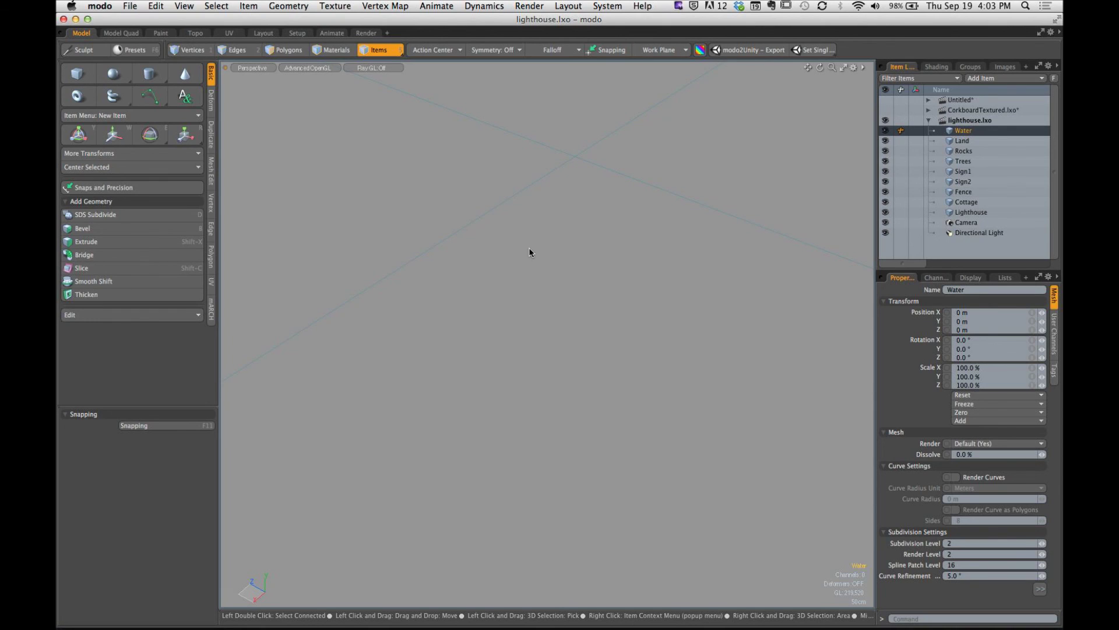
alt+drag(613, 274, 709, 288)
click(762, 168)
ctrl+alt+drag(612, 320, 525, 344)
ctrl+alt+drag(647, 327, 606, 322)
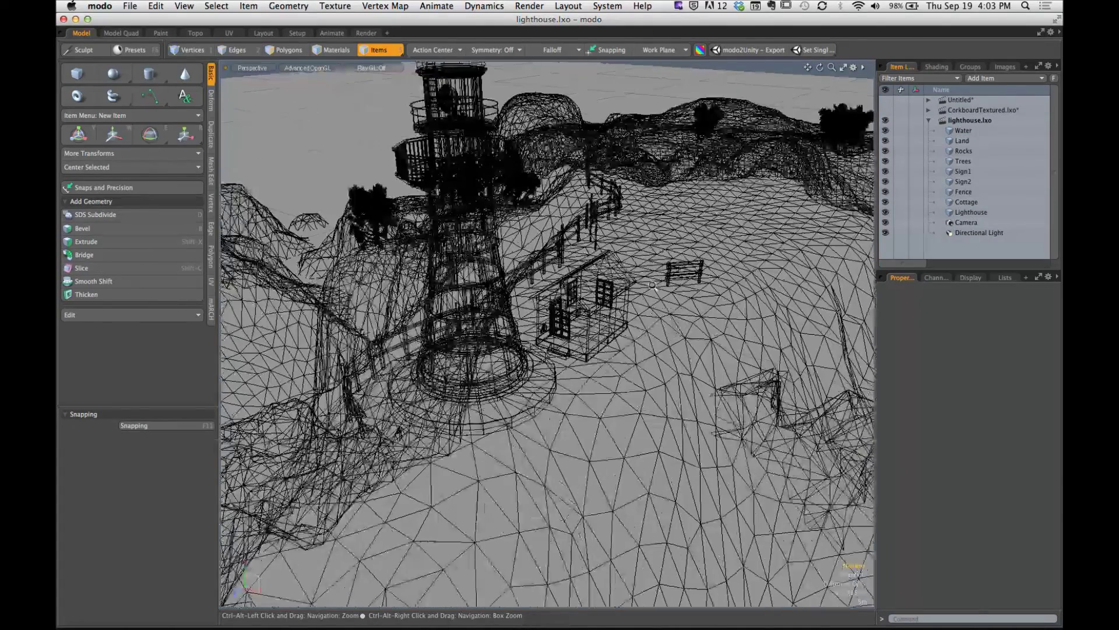
Inspect the scene's meshes by selecting Land, Rocks, Trees, Sign1, Sign2, Fence, Cottage and Lighthouse one after another.
click(962, 140)
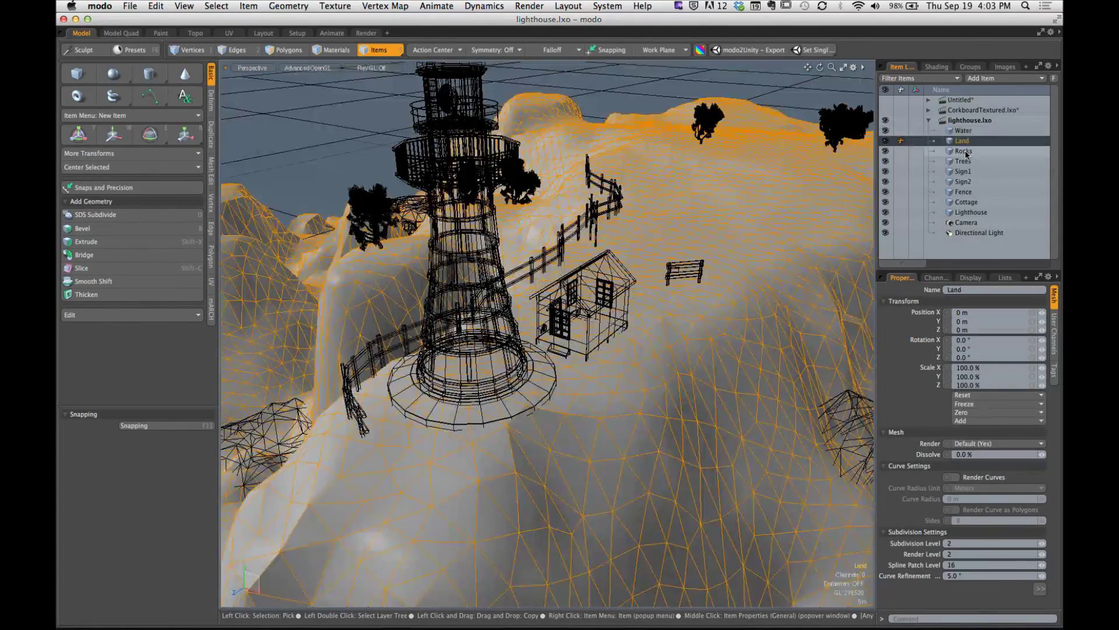
click(965, 151)
click(963, 161)
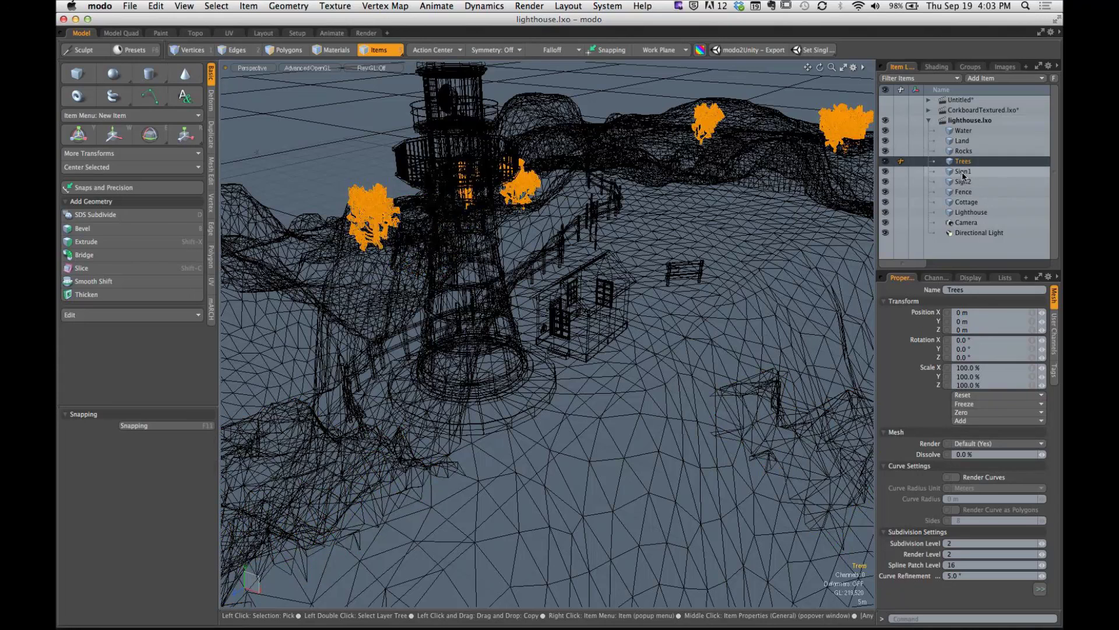
click(963, 172)
click(966, 182)
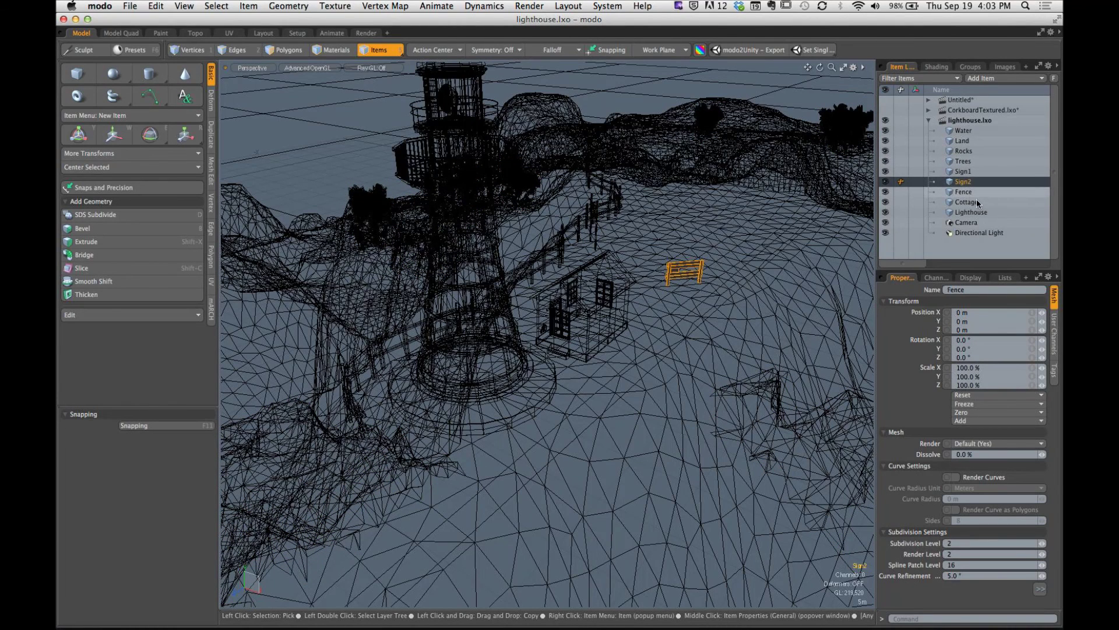
click(965, 192)
click(966, 202)
click(963, 212)
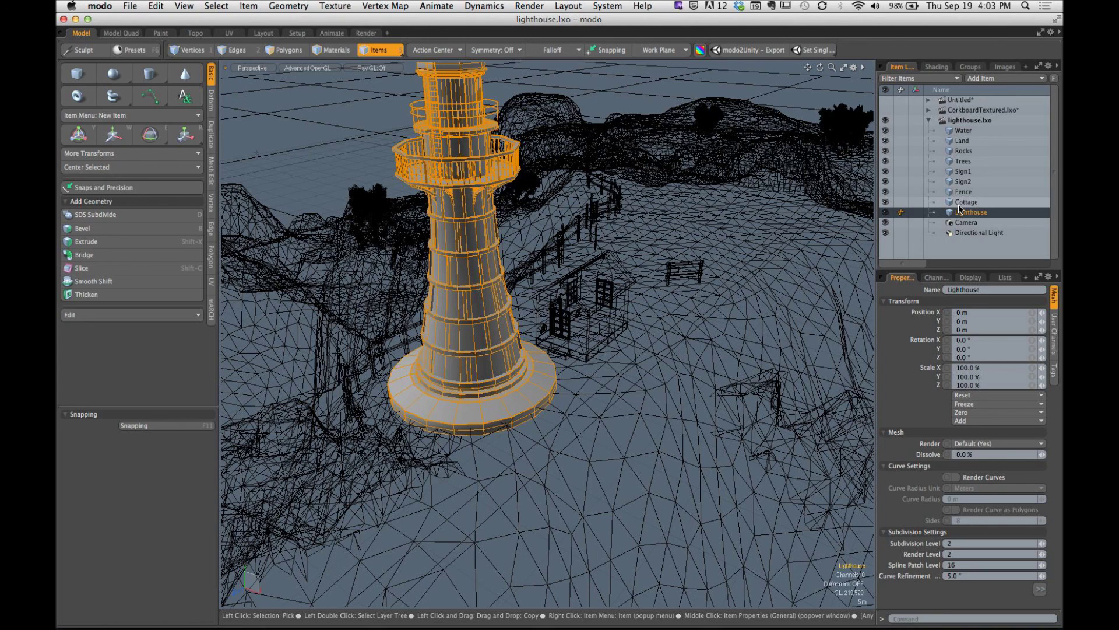
Switch to Chrome and read the Lab section's lighthouse requirements, highlighting the render frame size and two-render items.
key(super+Tab)
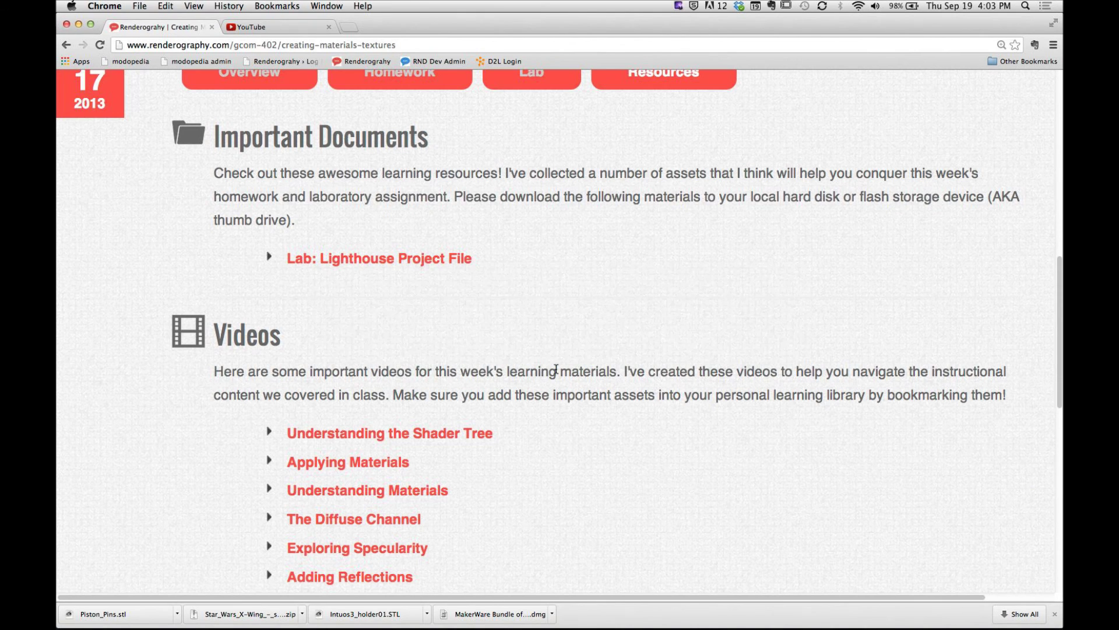
click(526, 83)
scroll(554, 367, down, 10)
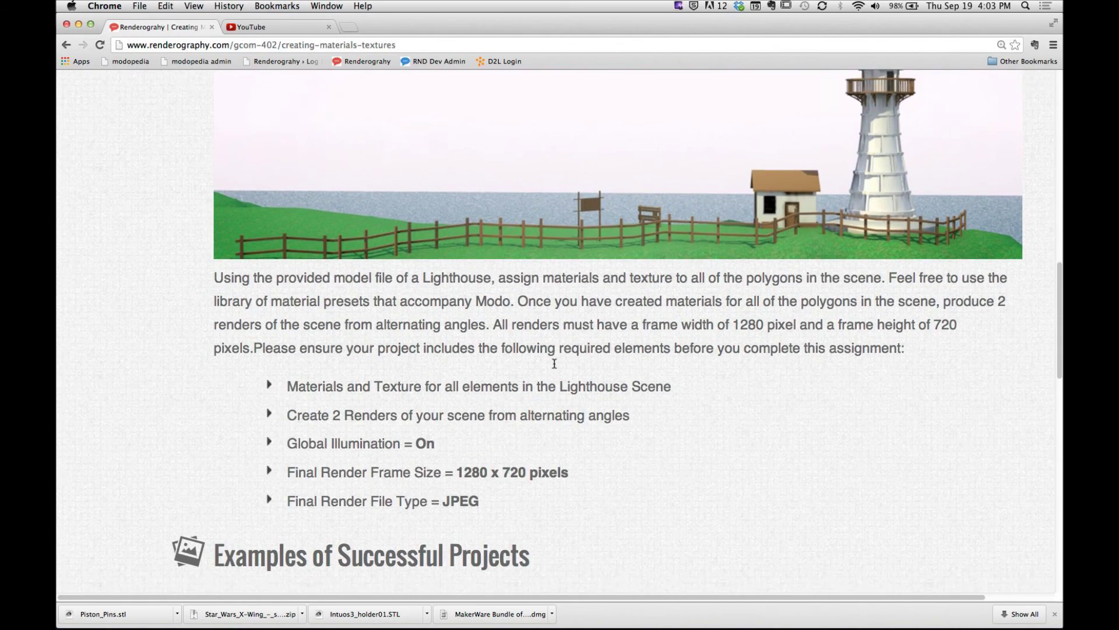
scroll(555, 368, up, 2)
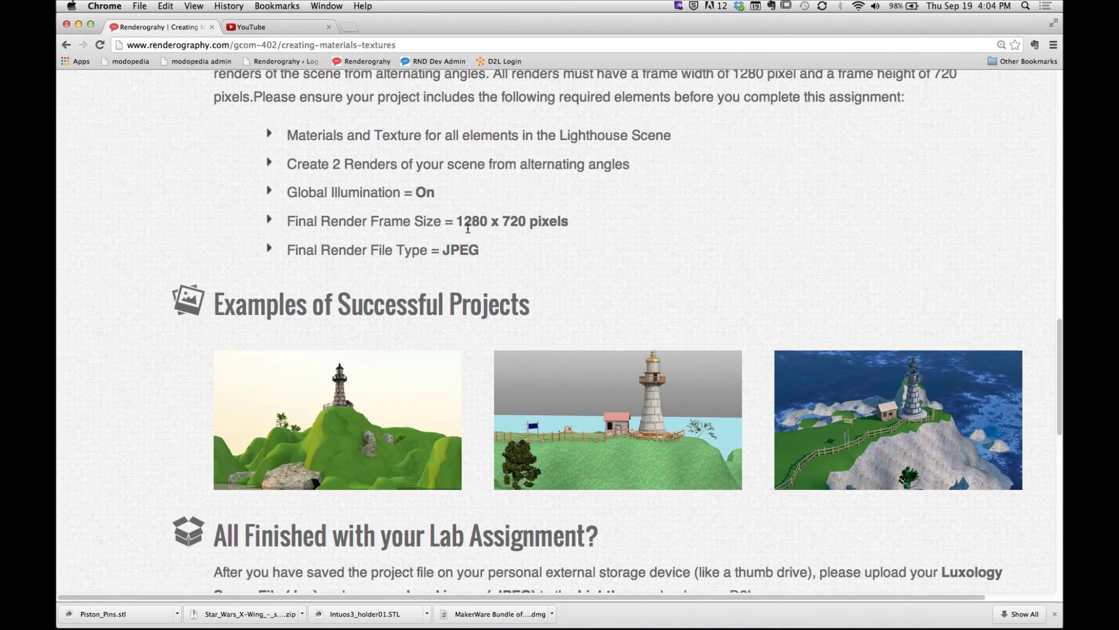
drag(465, 227, 583, 228)
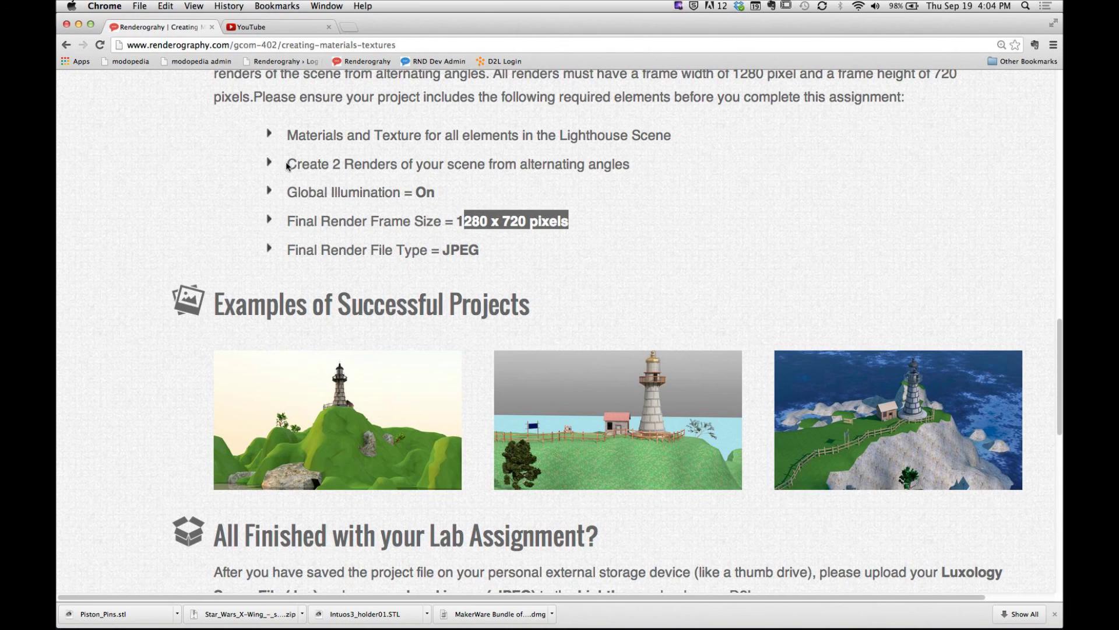
drag(288, 165, 637, 173)
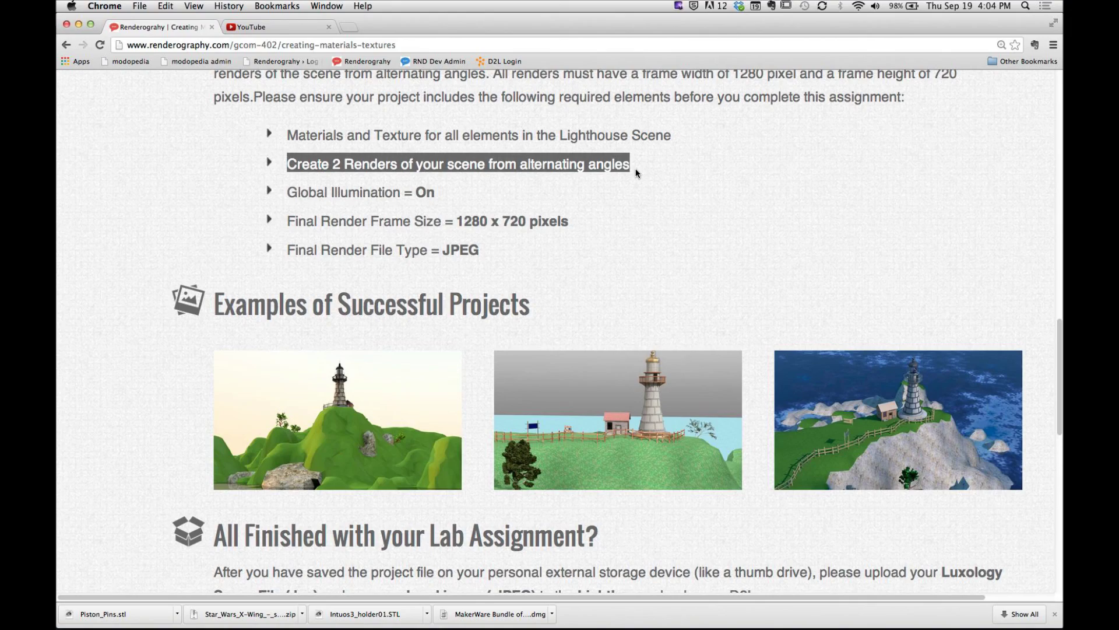
Switch back to modo and view the whole lighthouse scene from above.
key(super+Tab)
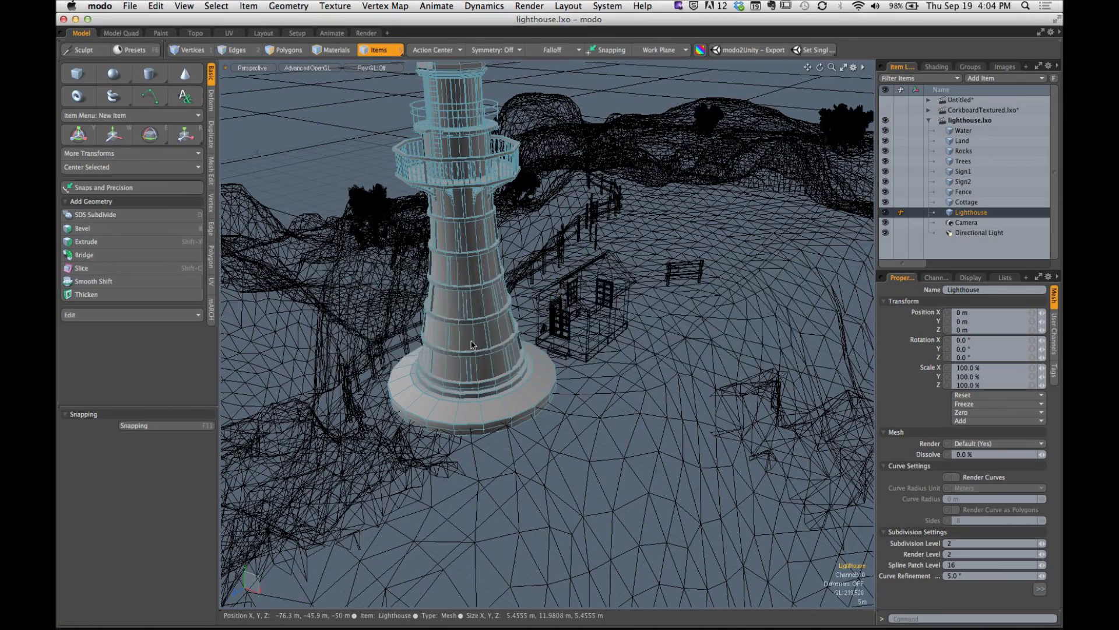
alt+drag(548, 333, 653, 369)
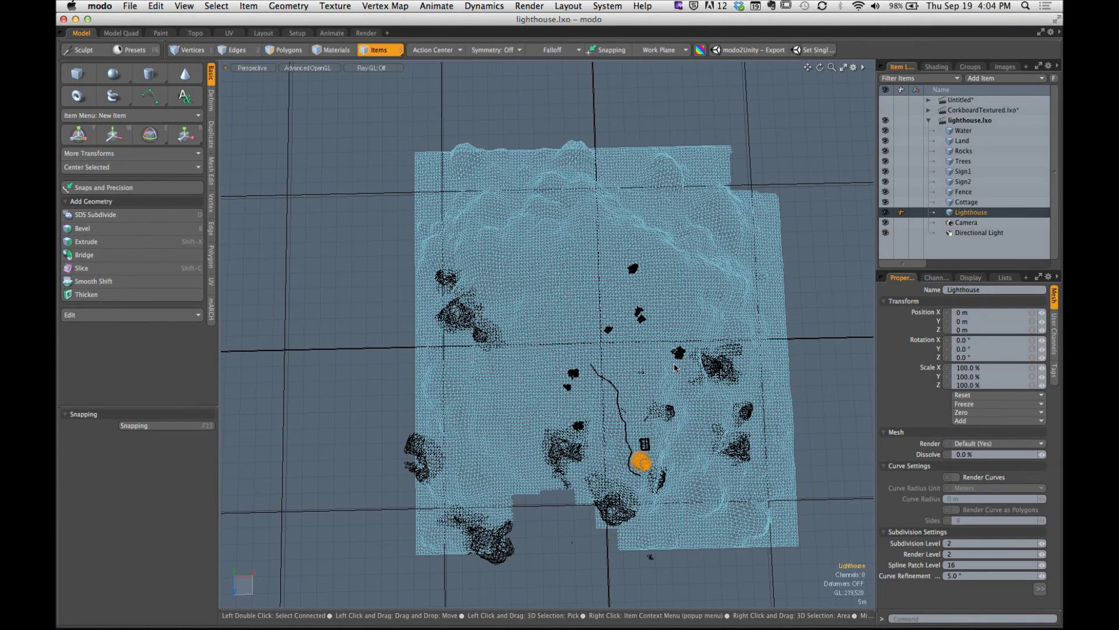
Switch to the Render layout and reposition the render camera to frame the whole lighthouse with the cottage and fence in the preview.
click(367, 34)
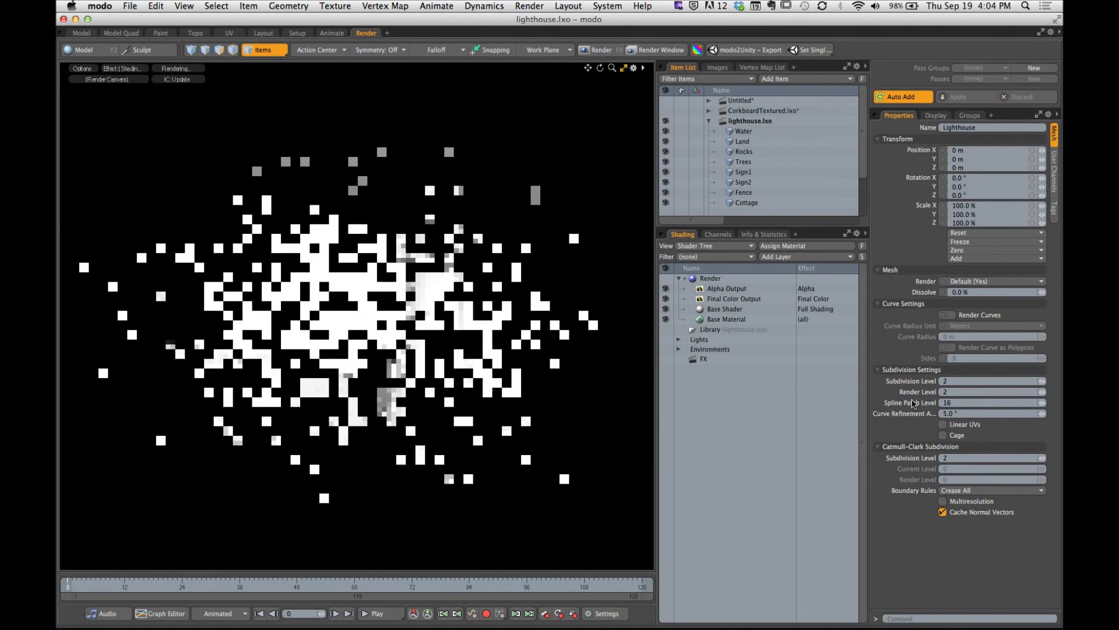
scroll(559, 324, up, 3)
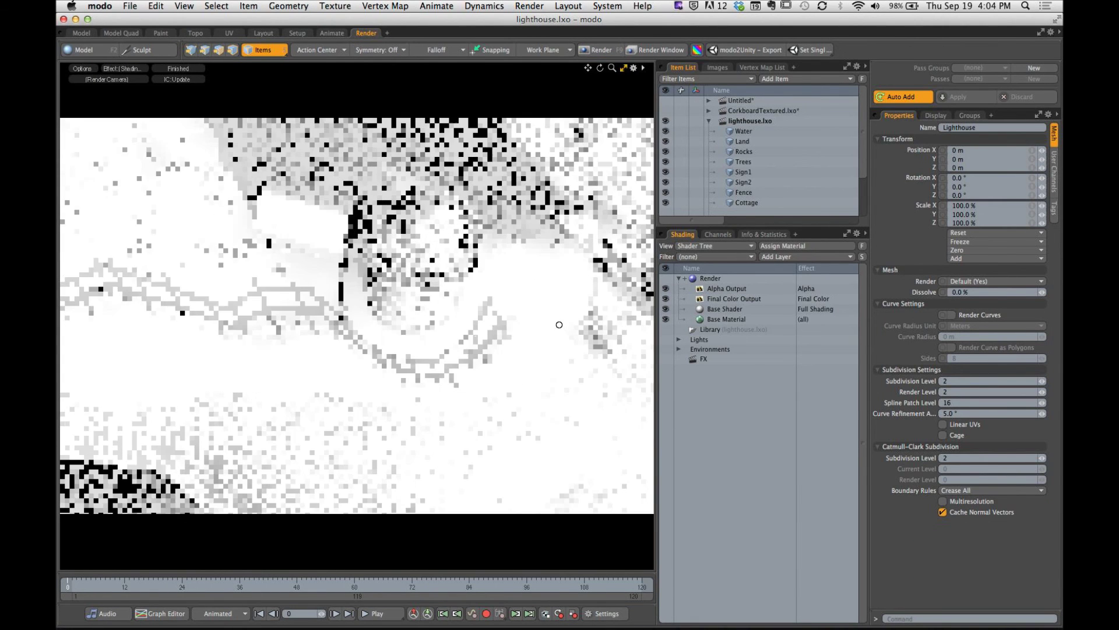
alt+drag(559, 325, 510, 337)
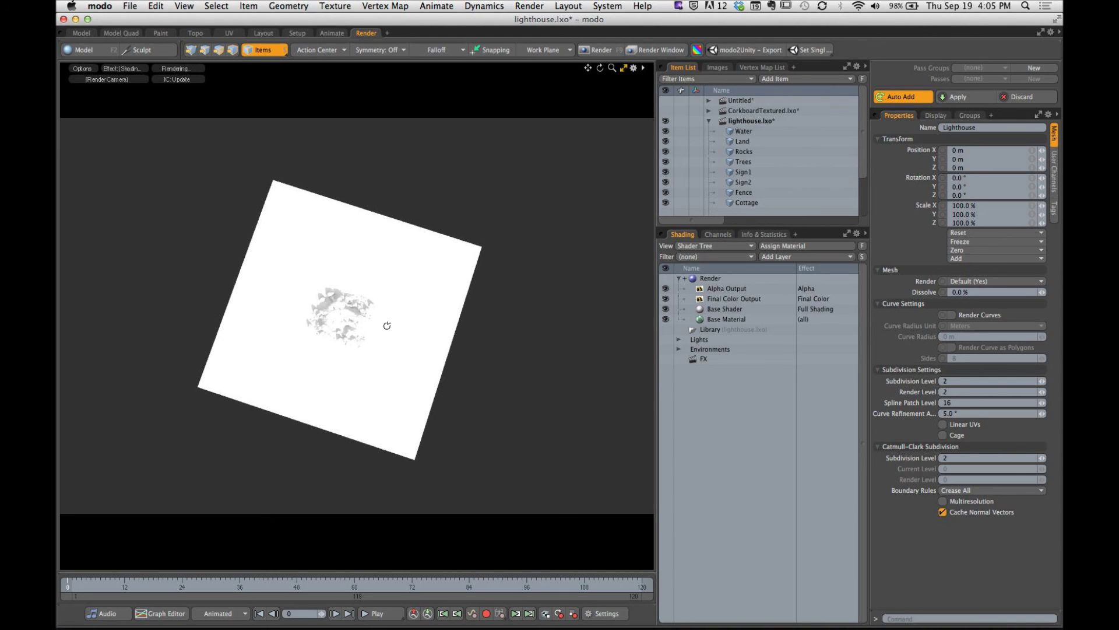
mouse_move(385, 325)
alt+mouse_down()
mouse_move(384, 280)
mouse_move(370, 322)
alt+mouse_up()
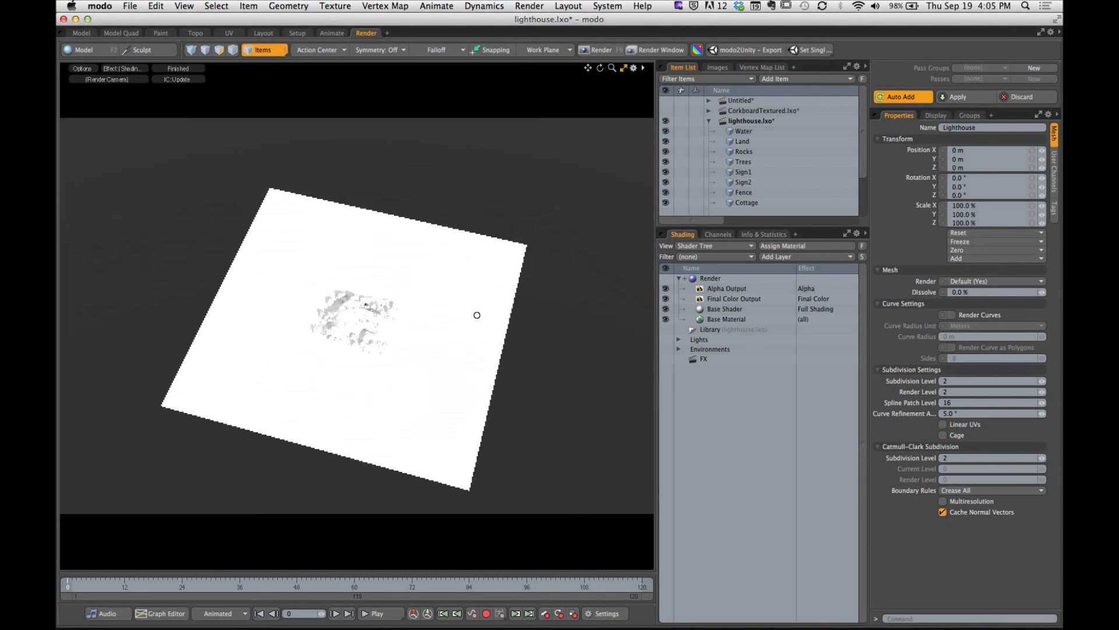
scroll(422, 287, up, 5)
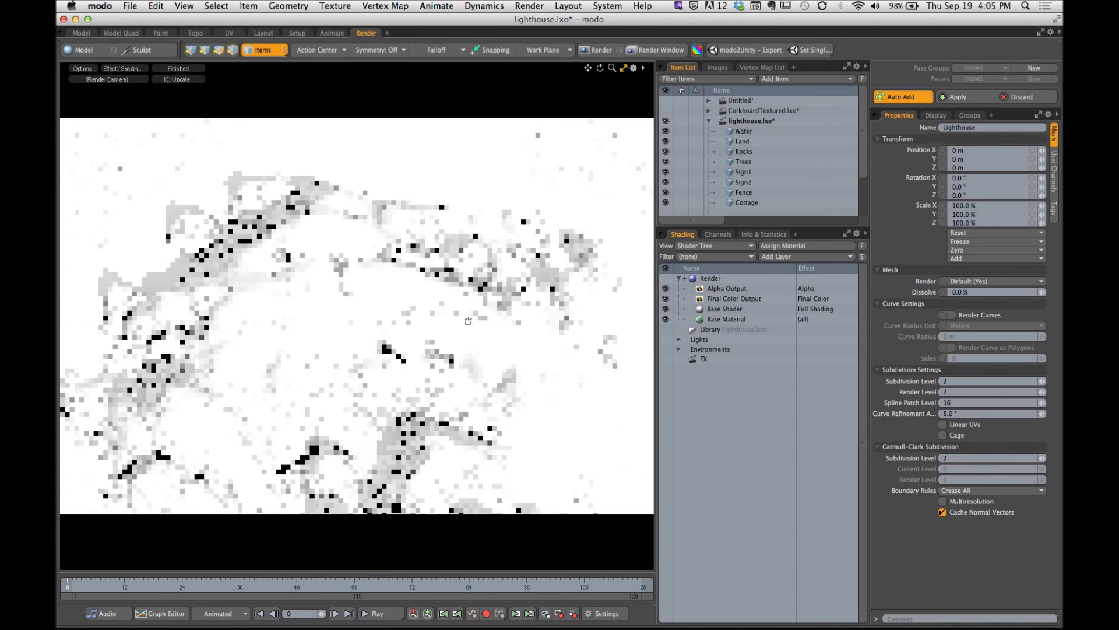
mouse_move(422, 286)
alt+mouse_down()
mouse_move(429, 316)
mouse_move(457, 296)
mouse_move(415, 278)
alt+mouse_up()
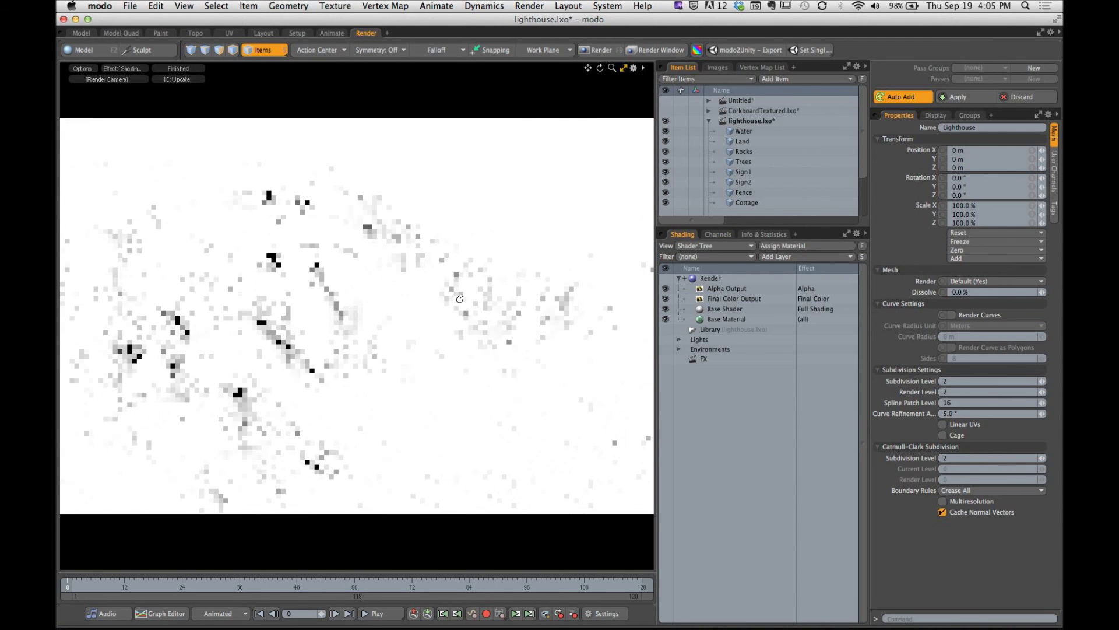
alt+drag(516, 298, 537, 294)
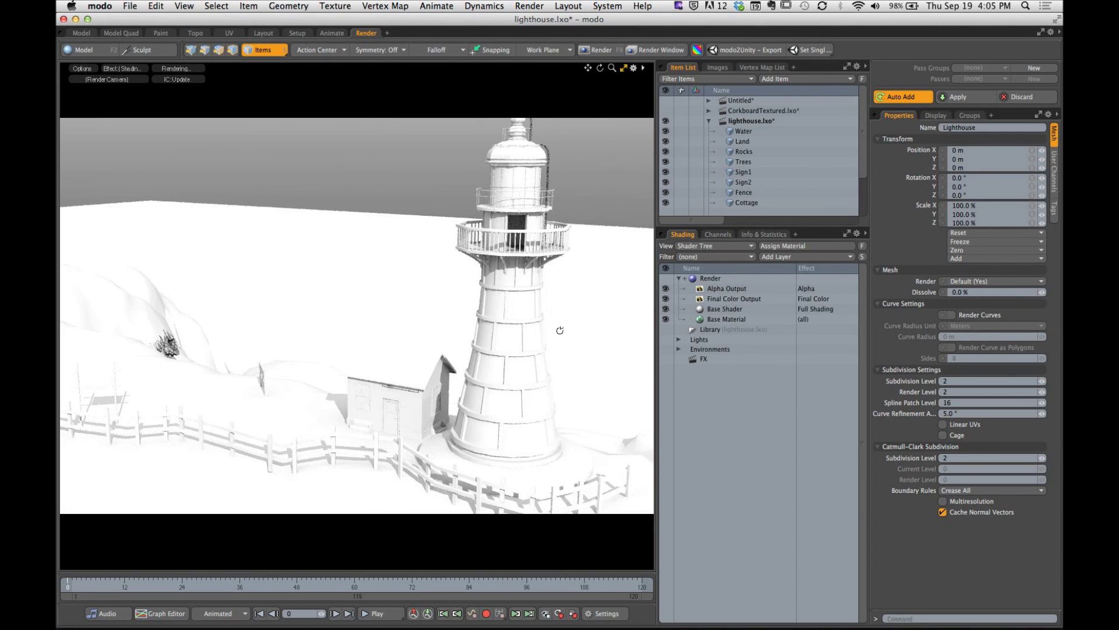
alt+drag(556, 327, 515, 332)
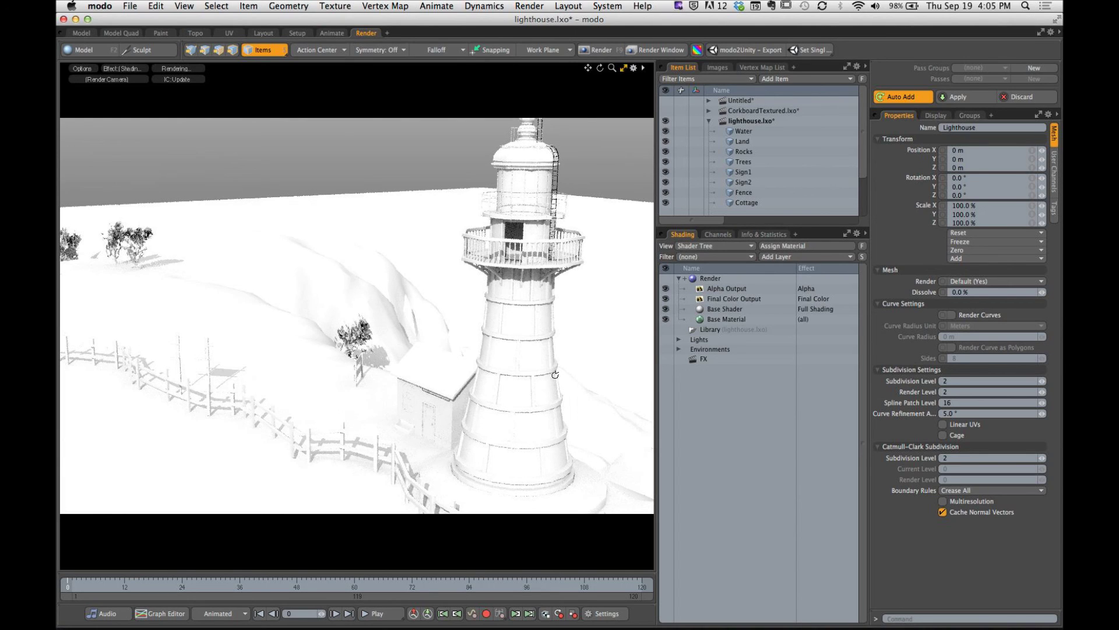
mouse_move(555, 375)
alt+mouse_down()
mouse_move(503, 368)
mouse_move(572, 364)
alt+mouse_up()
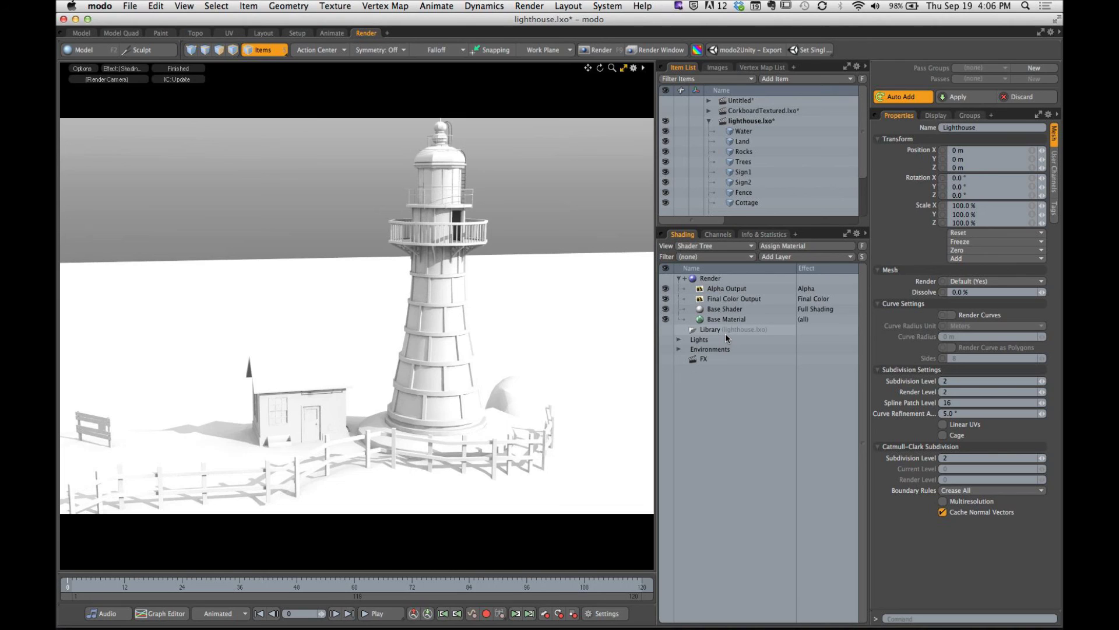
Switch to Chrome and bring up the YouTube live control page for the GCOM 402 Thursday - Week 04 stream.
key(super+Tab)
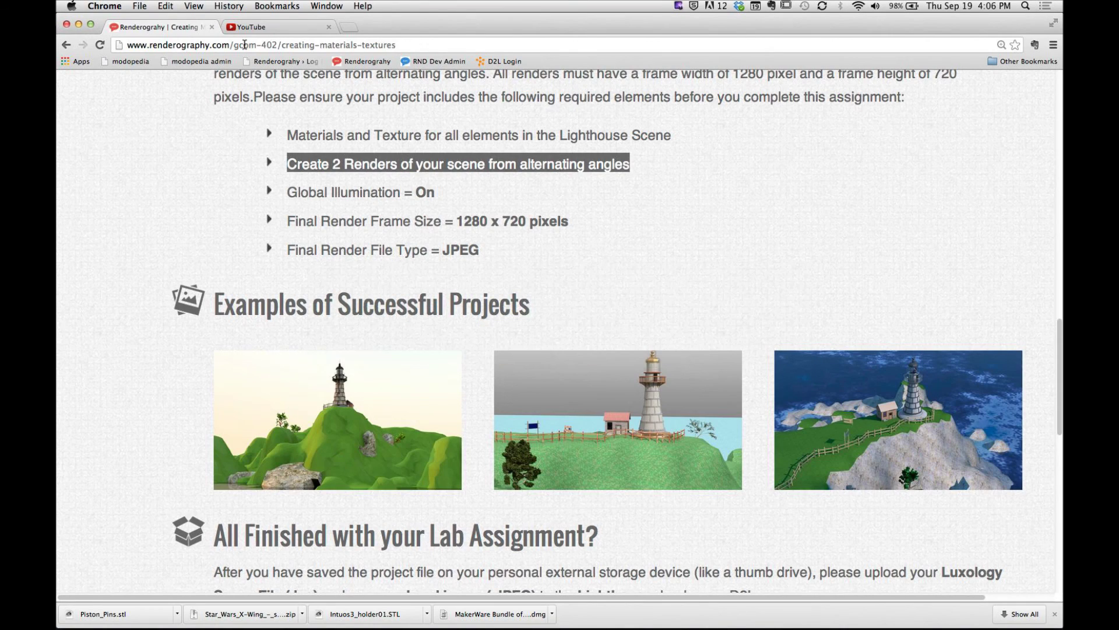
click(250, 27)
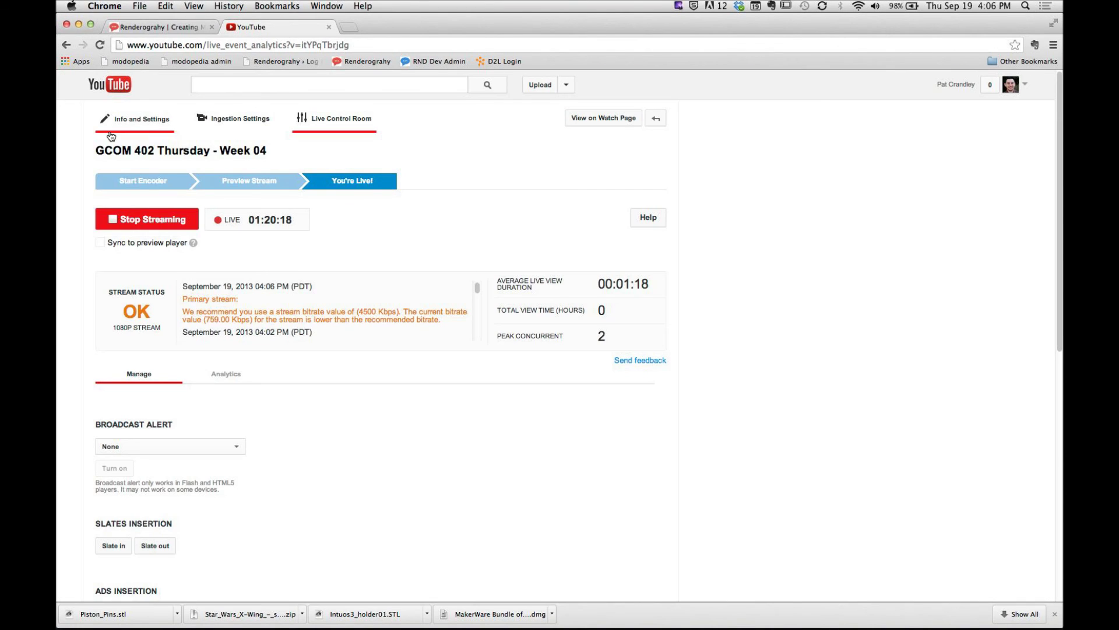